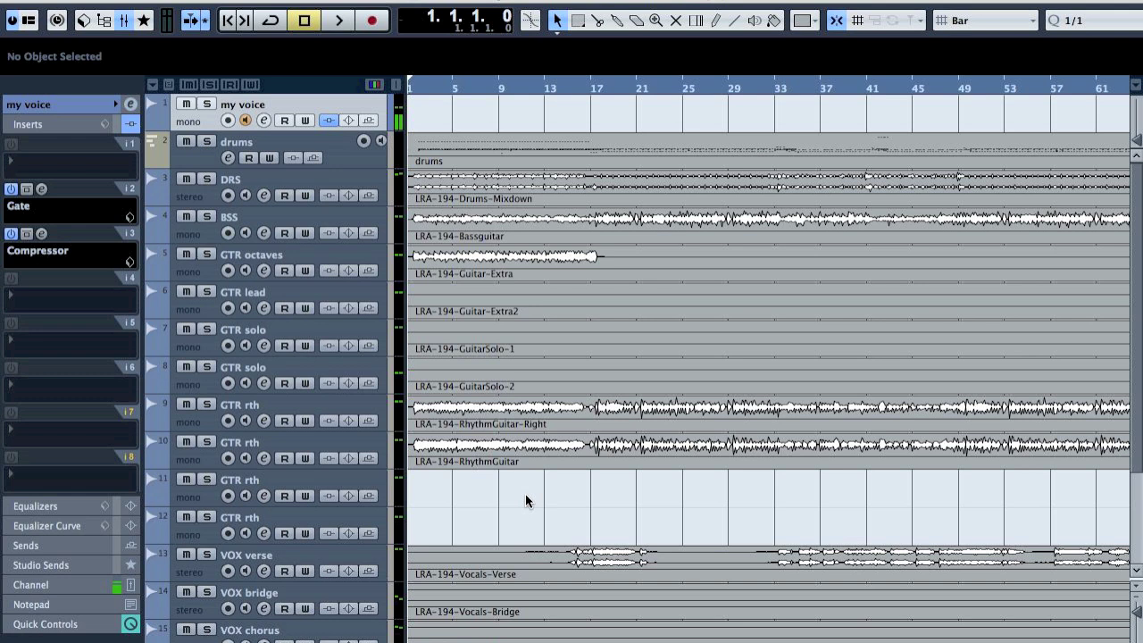
Step: Play the song from bar 1, and restart playback just before the verse vocals enter ahead of bar 17
{"action": "key", "text": "space"}
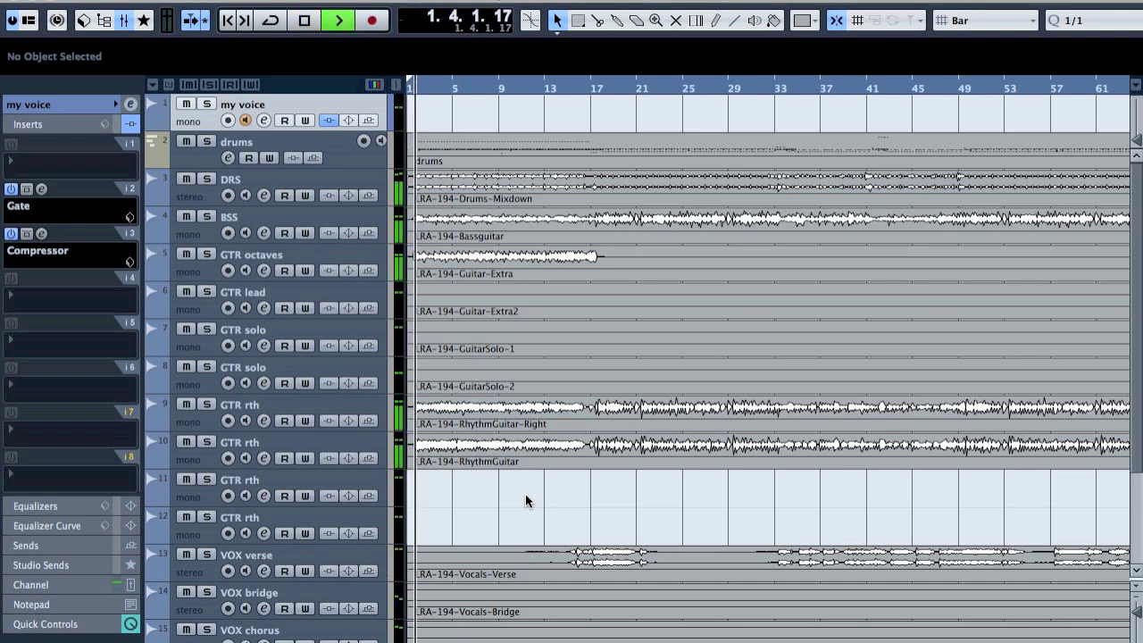
{"action": "scroll", "coordinate": [526, 501], "scroll_direction": "down", "scroll_amount": 4}
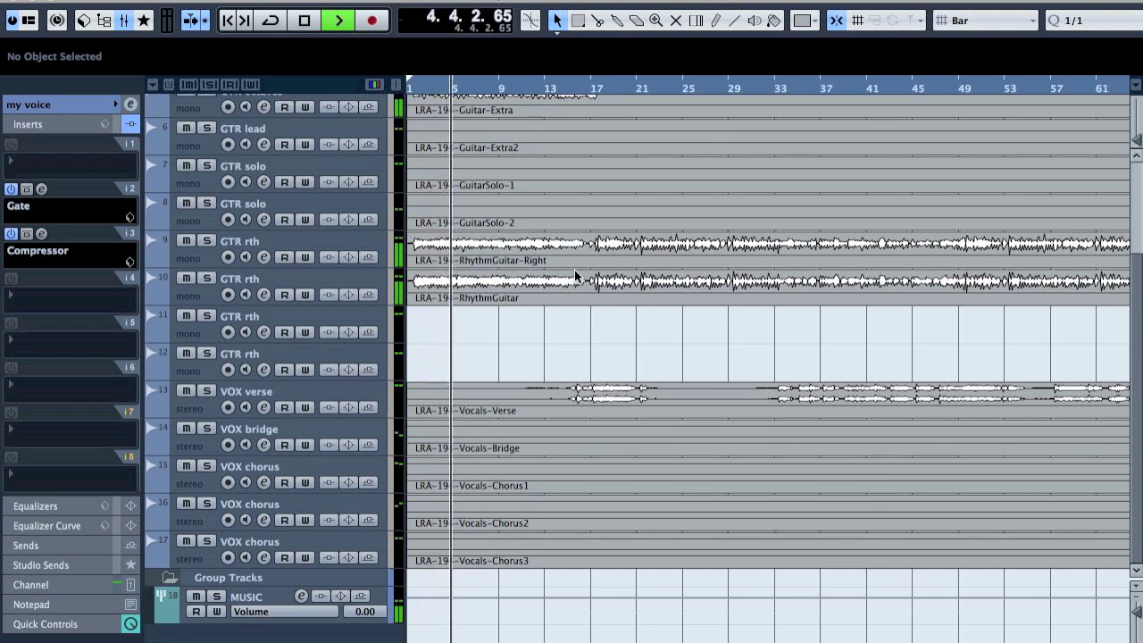
{"action": "scroll", "coordinate": [575, 276], "scroll_direction": "up", "scroll_amount": 3}
{"action": "left_click", "coordinate": [557, 88]}
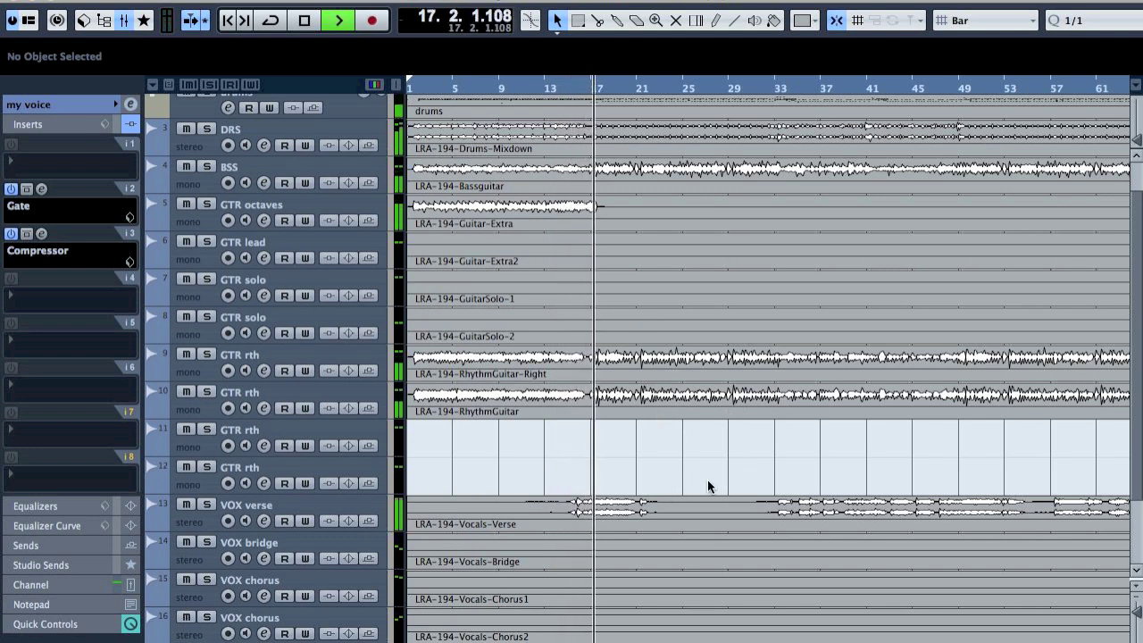
Step: Stop playback and play the chorus section from bar 65, where the lead guitar and chorus vocals enter
{"action": "scroll", "coordinate": [737, 469], "scroll_direction": "right", "scroll_amount": 5}
{"action": "key", "text": "space"}
{"action": "scroll", "coordinate": [798, 434], "scroll_direction": "right", "scroll_amount": 5}
{"action": "left_click", "coordinate": [869, 88]}
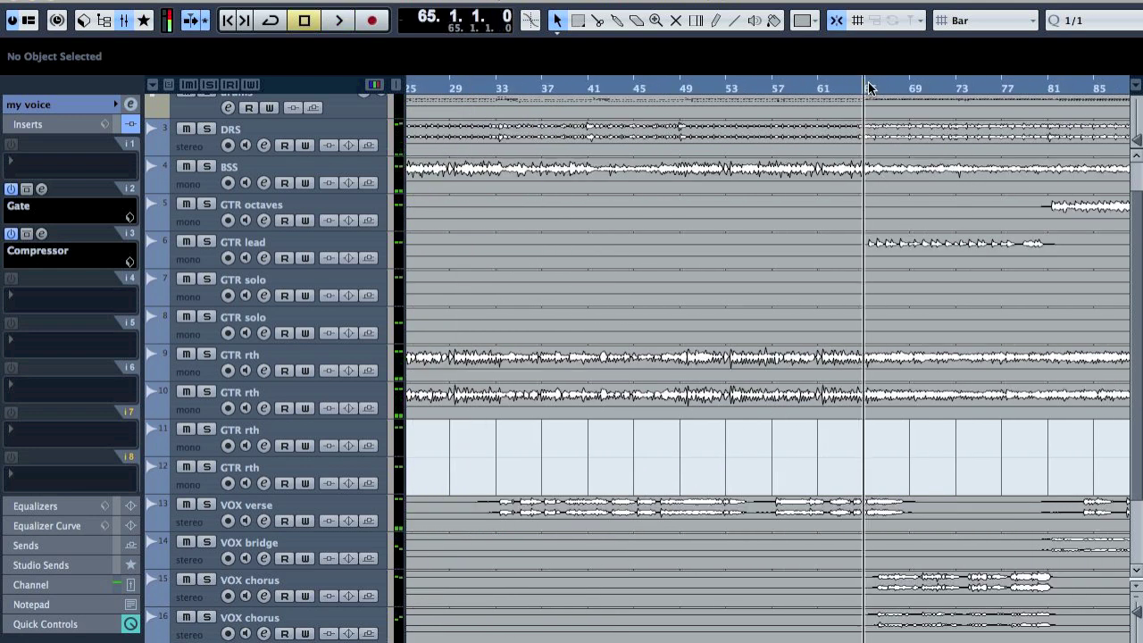
{"action": "key", "text": "space"}
{"action": "scroll", "coordinate": [877, 396], "scroll_direction": "right", "scroll_amount": 6}
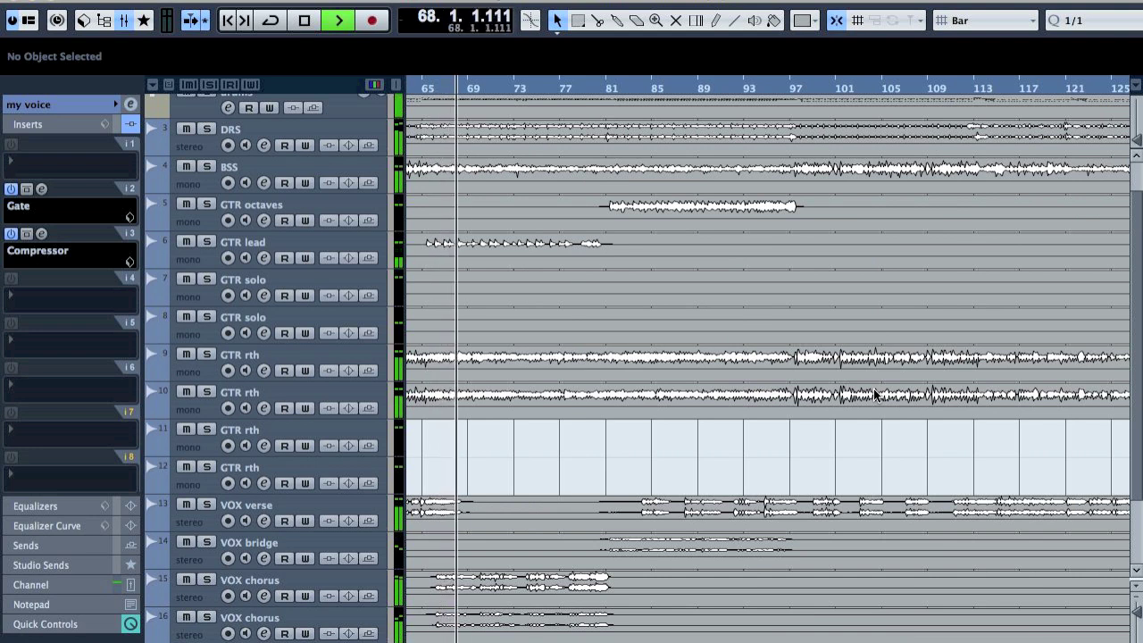
Step: Play short passages from bar 81, bar 129 and the guitar solo section, and stop playback
{"action": "left_click", "coordinate": [610, 92]}
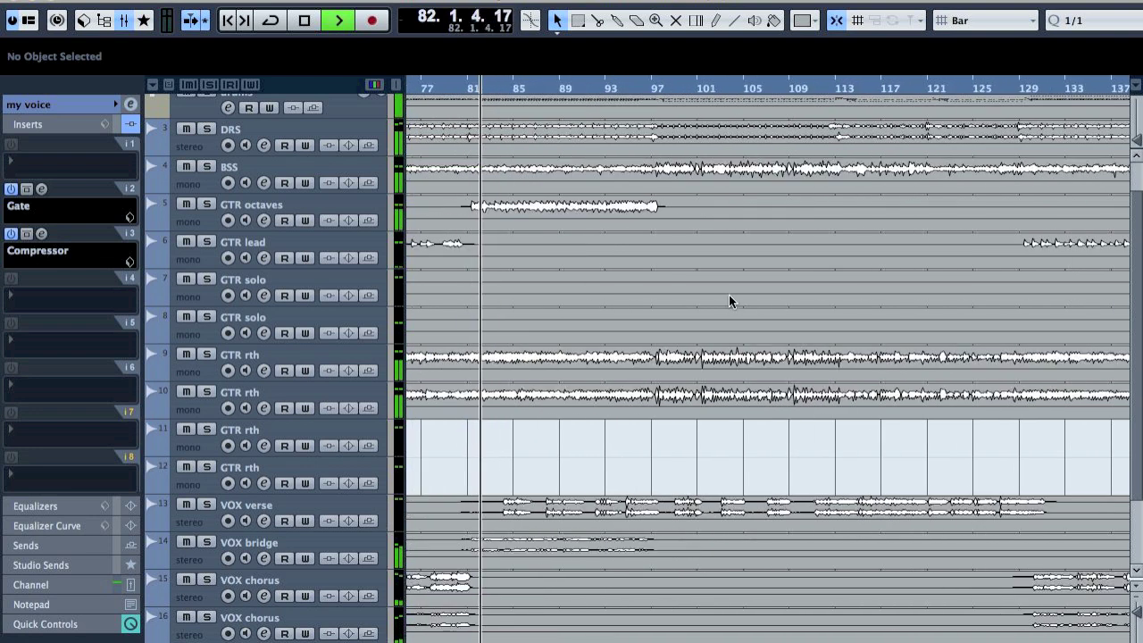
{"action": "left_click", "coordinate": [1019, 89]}
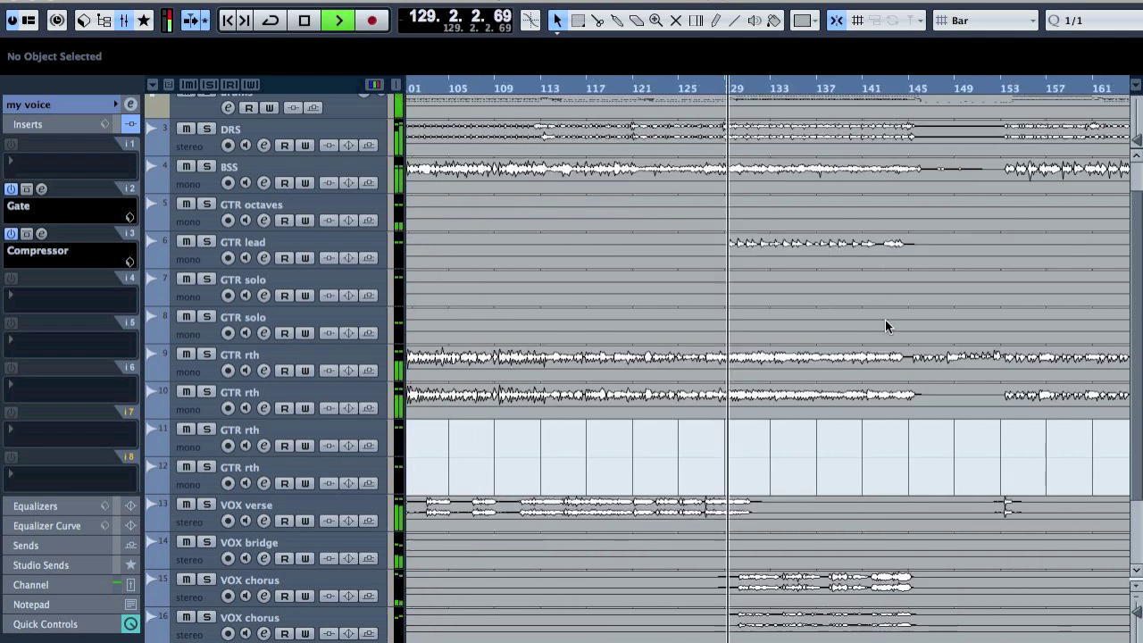
{"action": "left_click", "coordinate": [901, 89]}
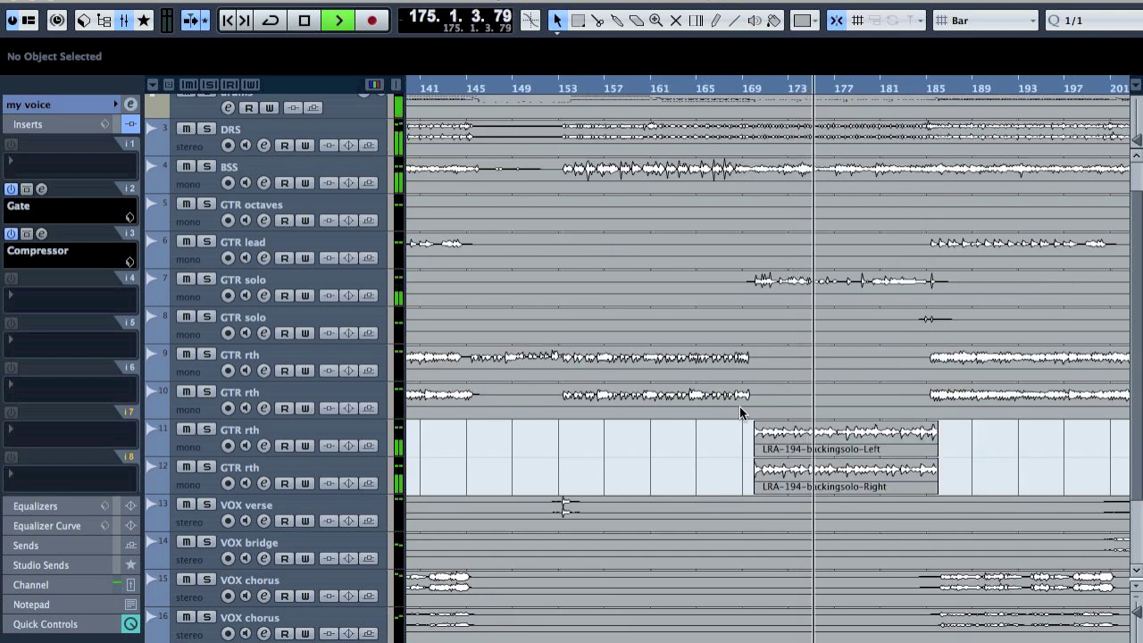
{"action": "key", "text": "space"}
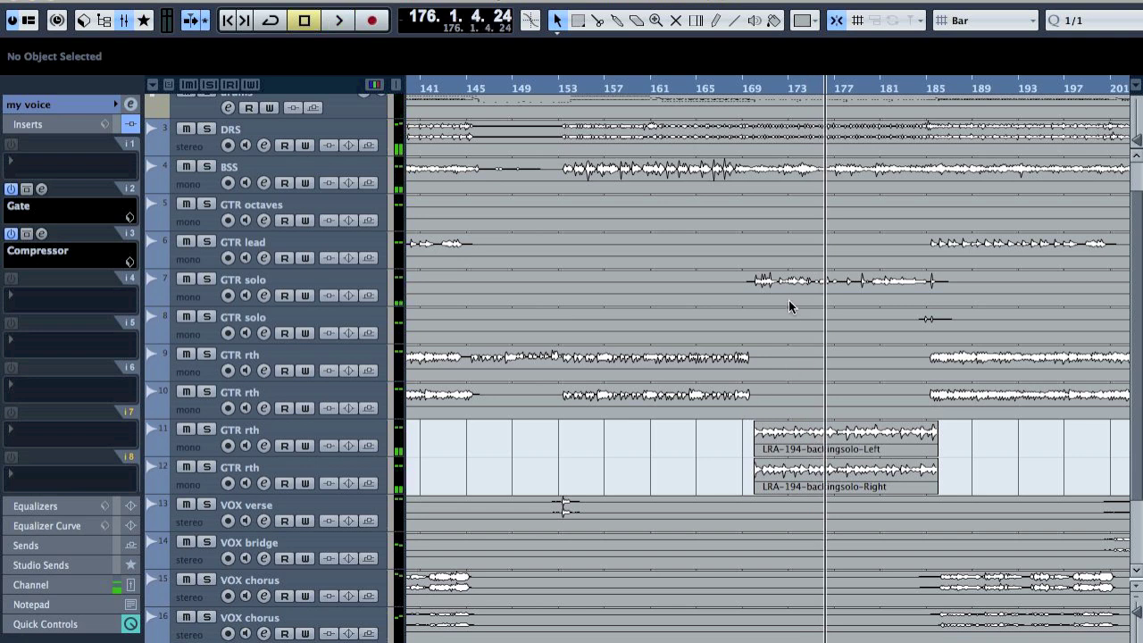
Step: Place the playhead at bar 170 and examine the start of the backing solo clips and the arrangement of all other tracks
{"action": "left_click_drag", "start_coordinate": [755, 89], "coordinate": [738, 124]}
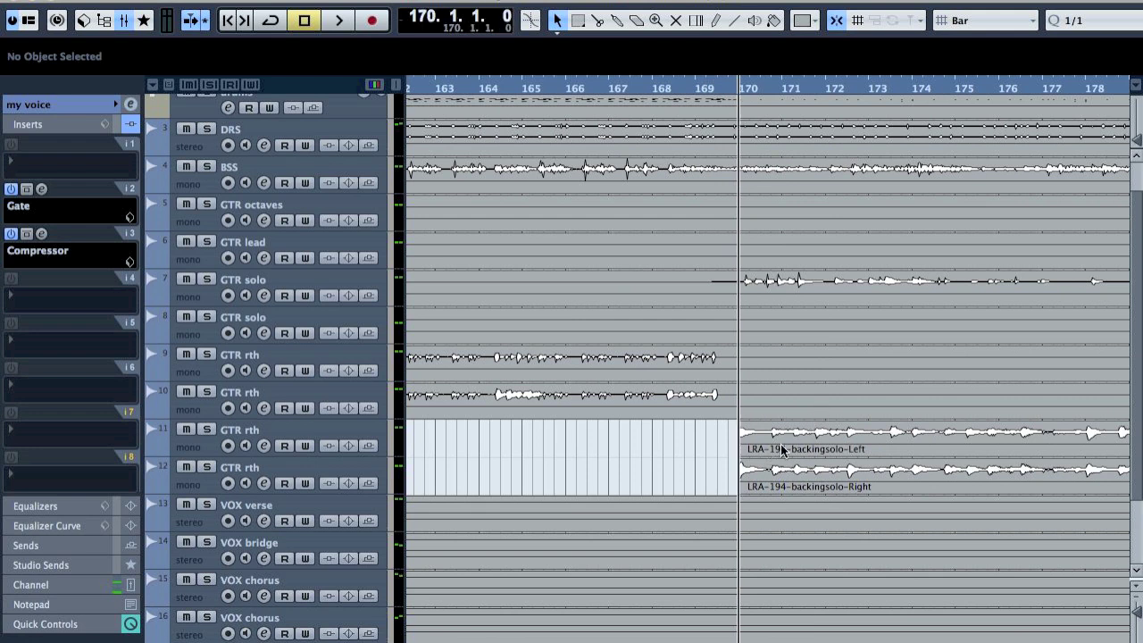
{"action": "key", "text": "g"}
{"action": "key", "text": "g"}
{"action": "key", "text": "g"}
{"action": "key", "text": "g"}
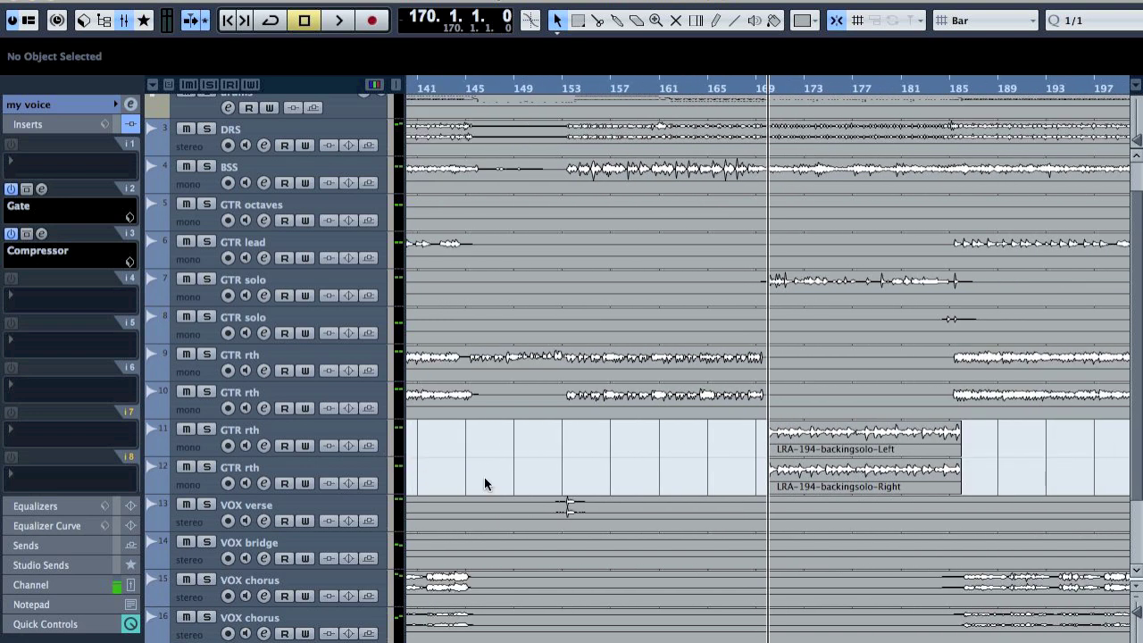
{"action": "scroll", "coordinate": [606, 380], "scroll_direction": "up", "scroll_amount": 2}
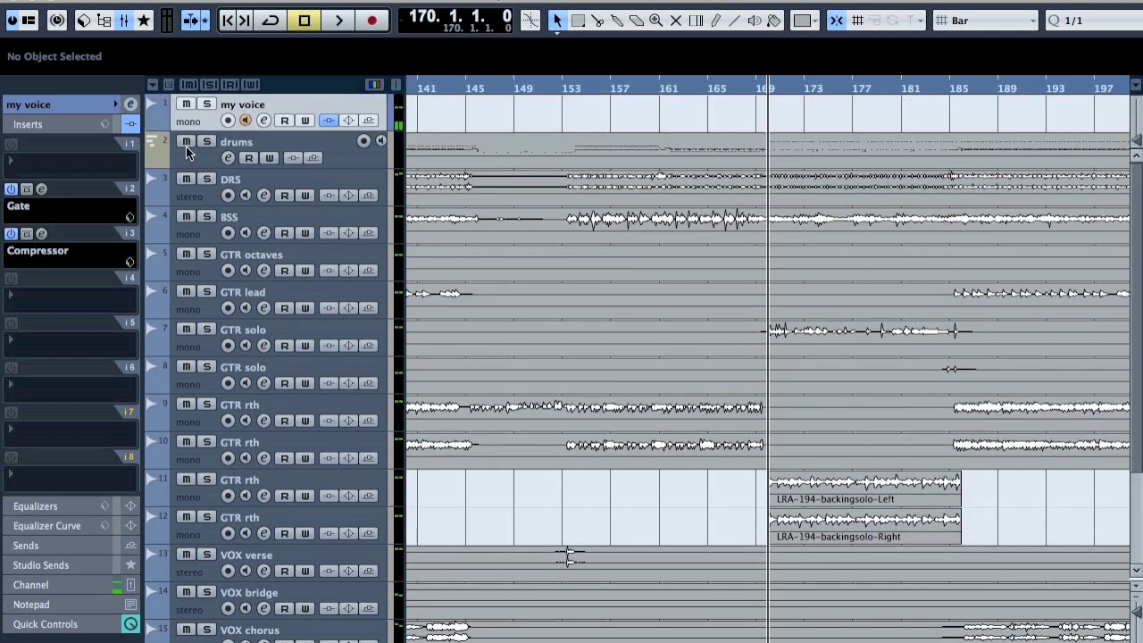
{"action": "scroll", "coordinate": [531, 368], "scroll_direction": "down", "scroll_amount": 6}
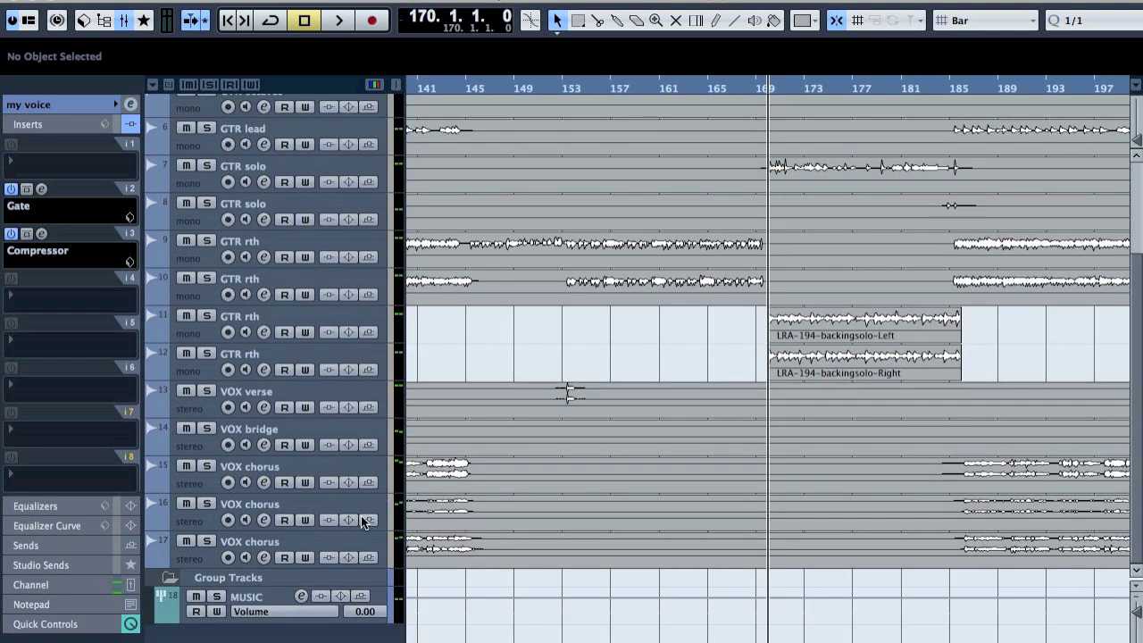
{"action": "key", "text": "g"}
{"action": "key", "text": "g"}
{"action": "key", "text": "g"}
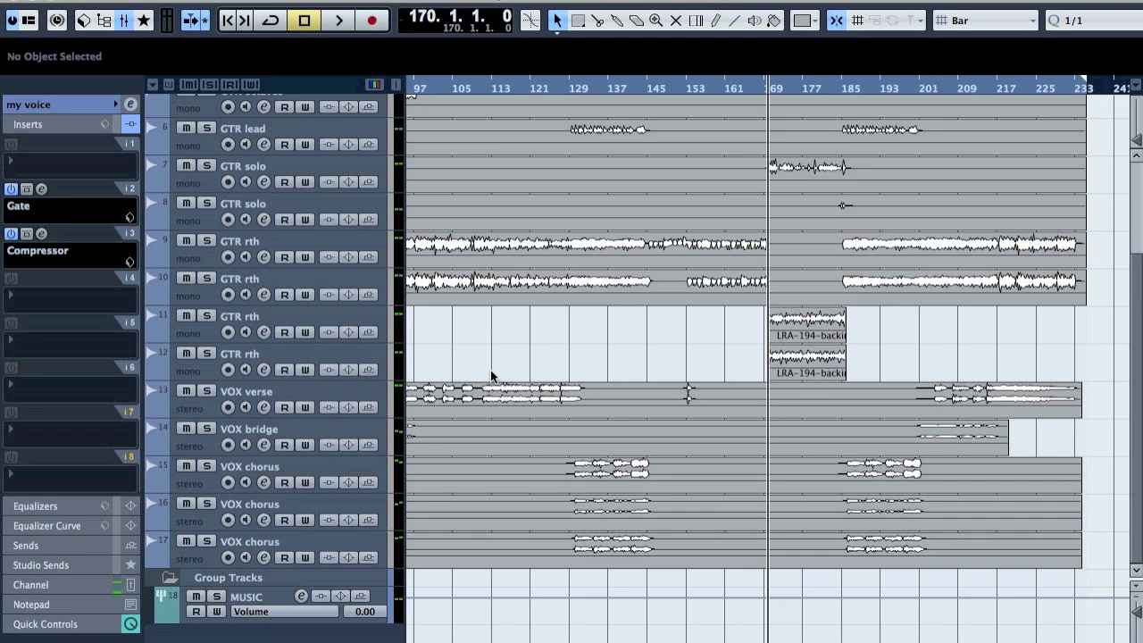
Step: Select the two full-length rhythm guitar clips together, followed by the LRA-194-Guitar-Extra clip on the GTR octaves track
{"action": "scroll", "coordinate": [490, 370], "scroll_direction": "up", "scroll_amount": 4}
{"action": "left_click_drag", "start_coordinate": [1096, 366], "coordinate": [1043, 402]}
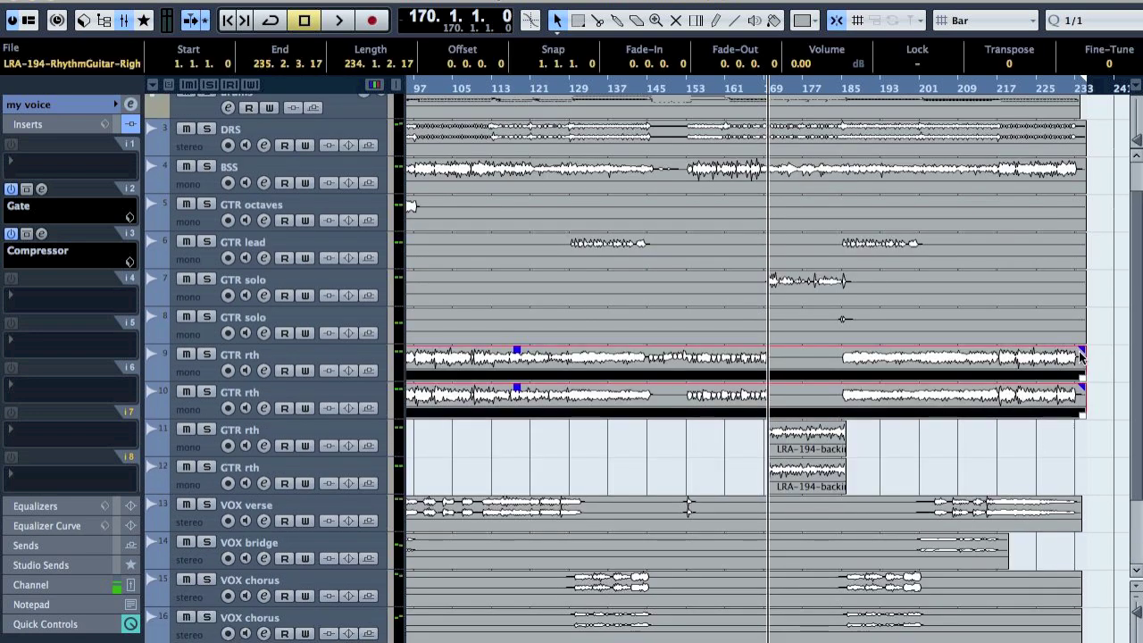
{"action": "left_click", "coordinate": [557, 206]}
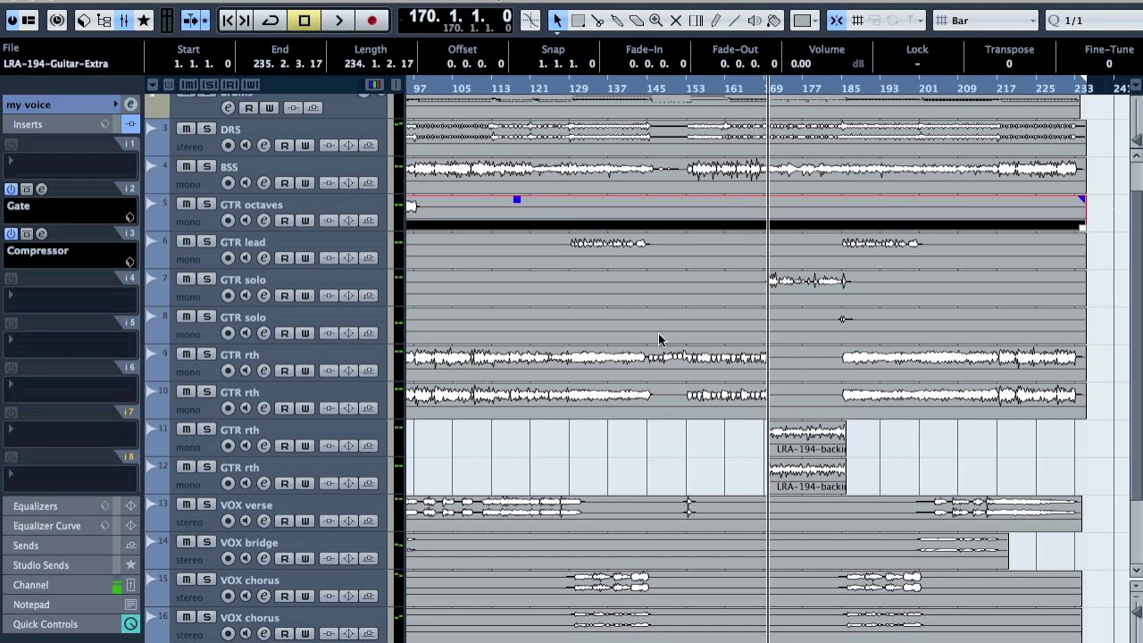
Step: Play a short passage of the second GTR octaves section near bar 81 and stop playback
{"action": "scroll", "coordinate": [648, 342], "scroll_direction": "left", "scroll_amount": 10}
{"action": "left_click", "coordinate": [804, 87]}
{"action": "key", "text": "space"}
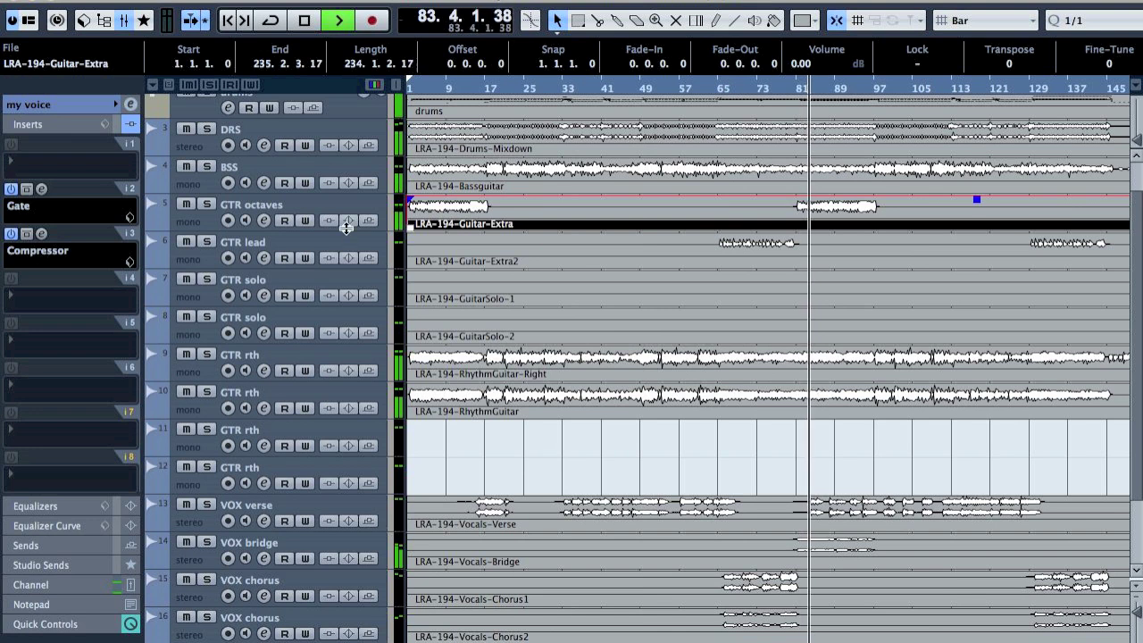
{"action": "key", "text": "space"}
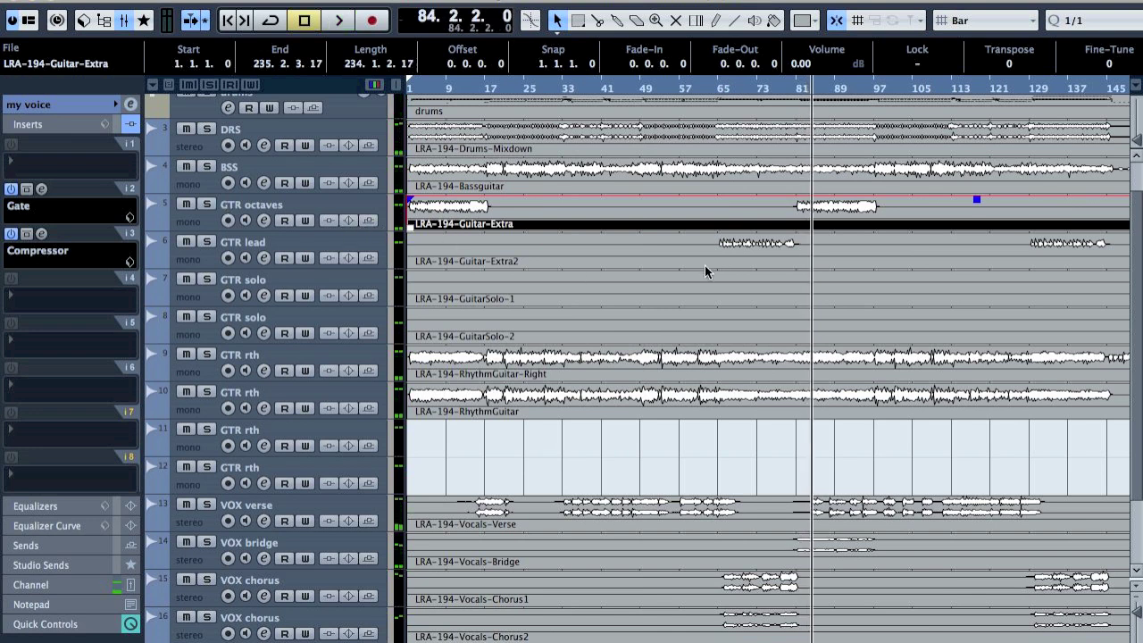
Step: Play from bar 66, briefly solo the GTR lead track, unsolo it and stop playback
{"action": "left_click", "coordinate": [722, 86]}
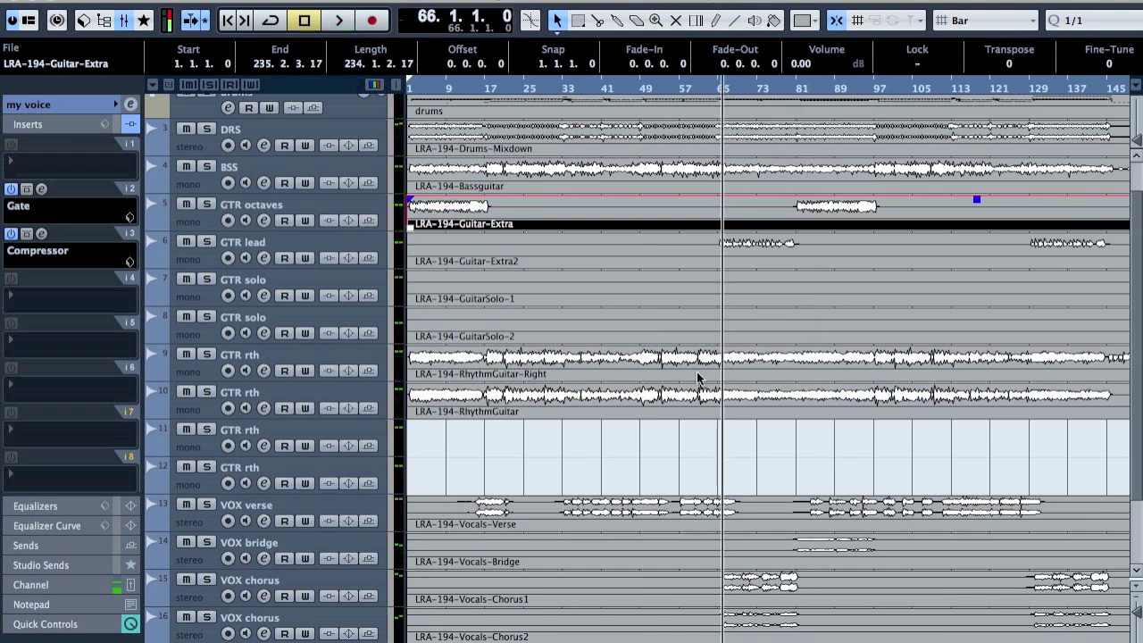
{"action": "key", "text": "space"}
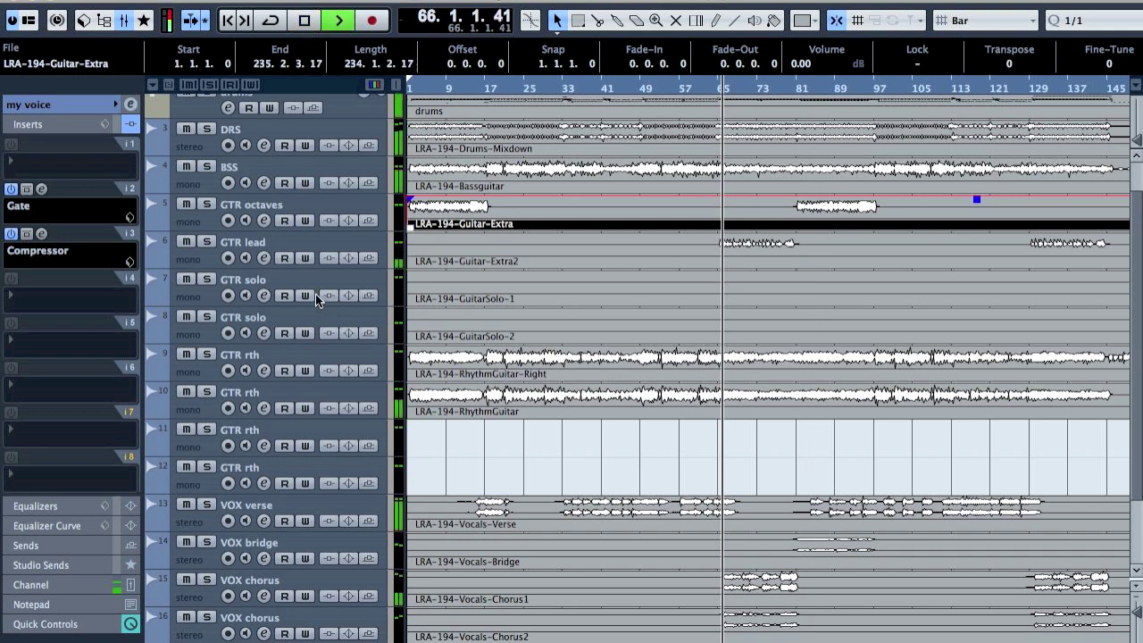
{"action": "left_click", "coordinate": [207, 243]}
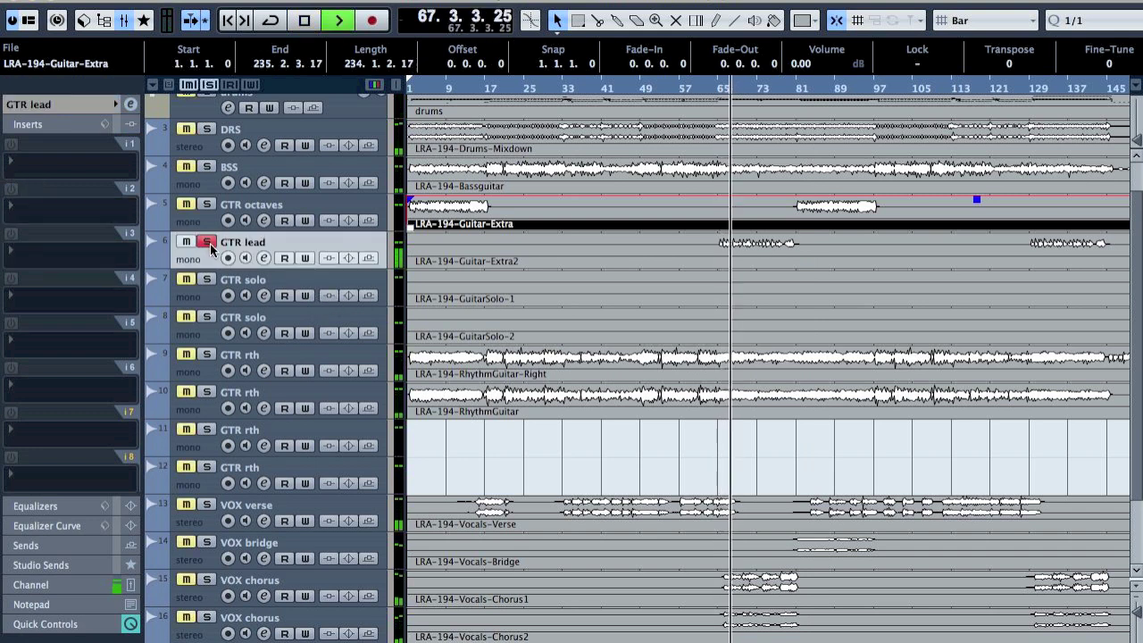
{"action": "left_click", "coordinate": [207, 244]}
{"action": "key", "text": "space"}
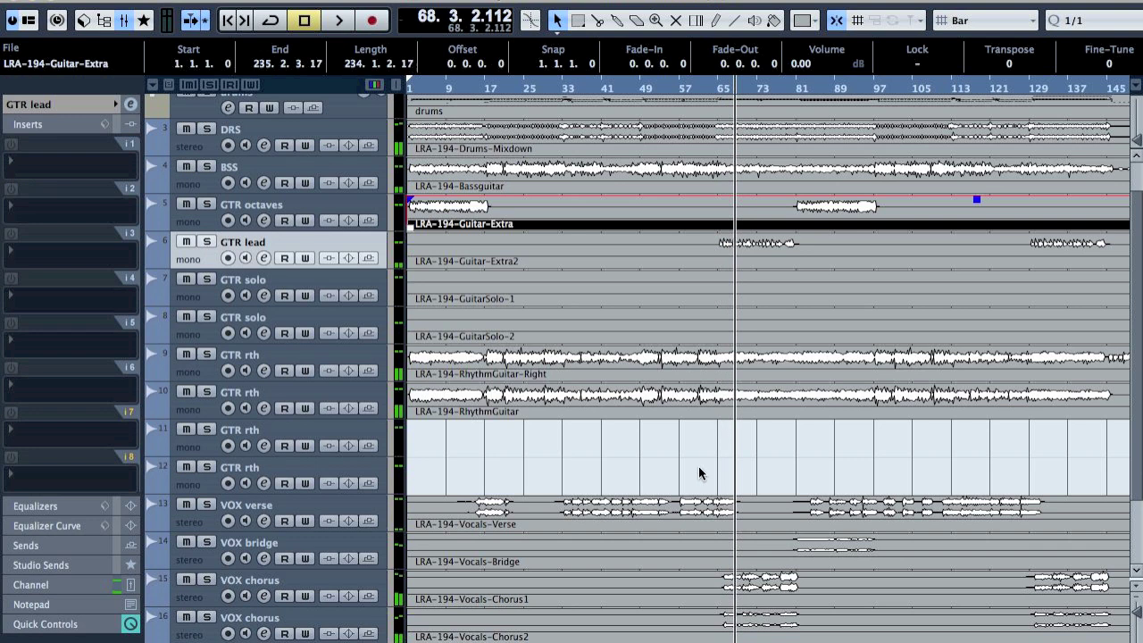
Step: Play the BSS track soloed from bar 6, stop and unsolo it, and deselect the Guitar-Extra clip
{"action": "scroll", "coordinate": [733, 420], "scroll_direction": "up", "scroll_amount": 2}
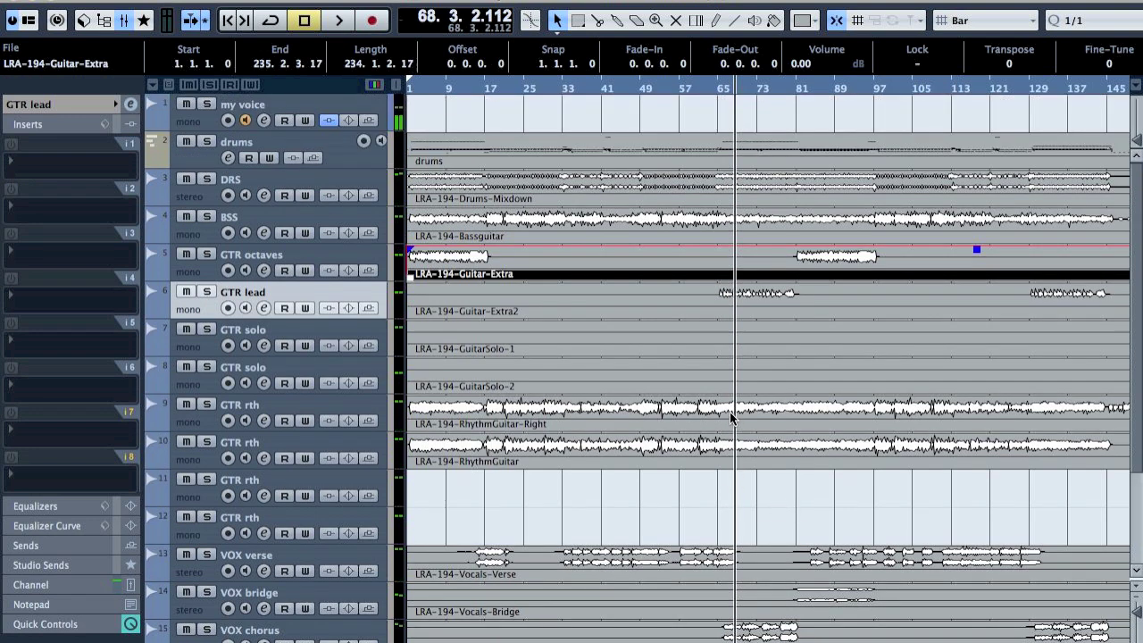
{"action": "left_click", "coordinate": [430, 89]}
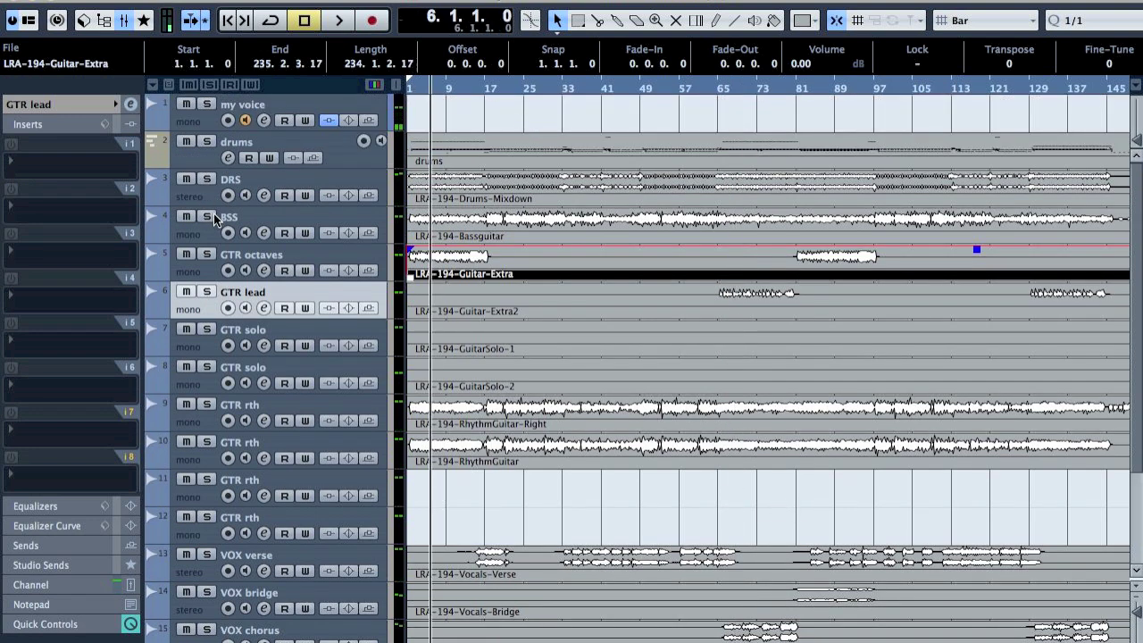
{"action": "left_click", "coordinate": [209, 216]}
{"action": "key", "text": "space"}
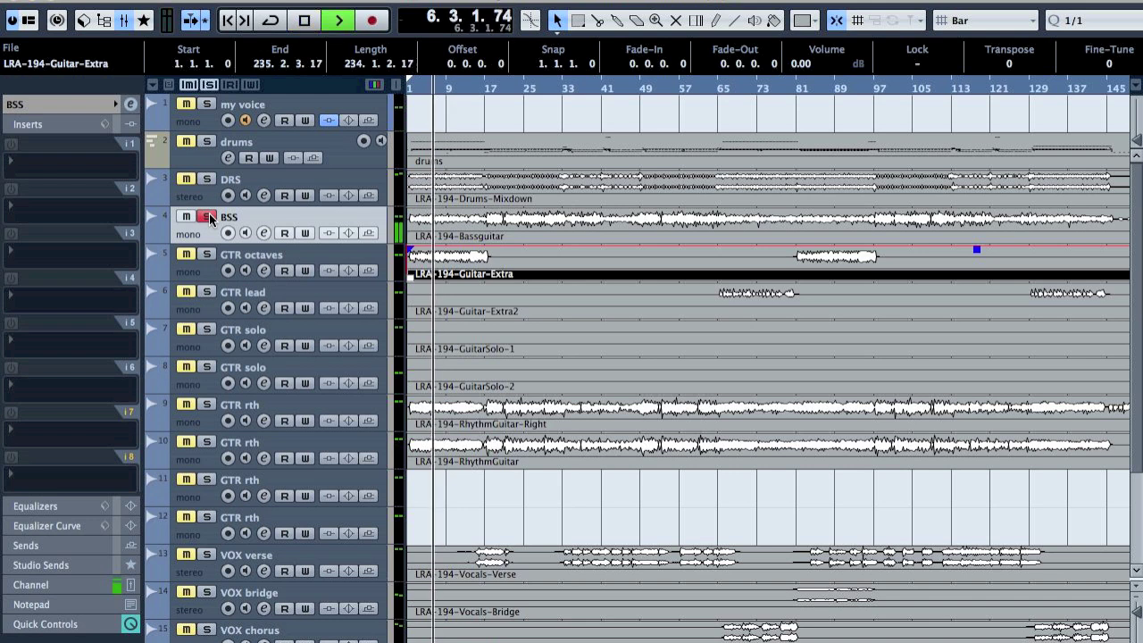
{"action": "key", "text": "space"}
{"action": "left_click", "coordinate": [209, 216]}
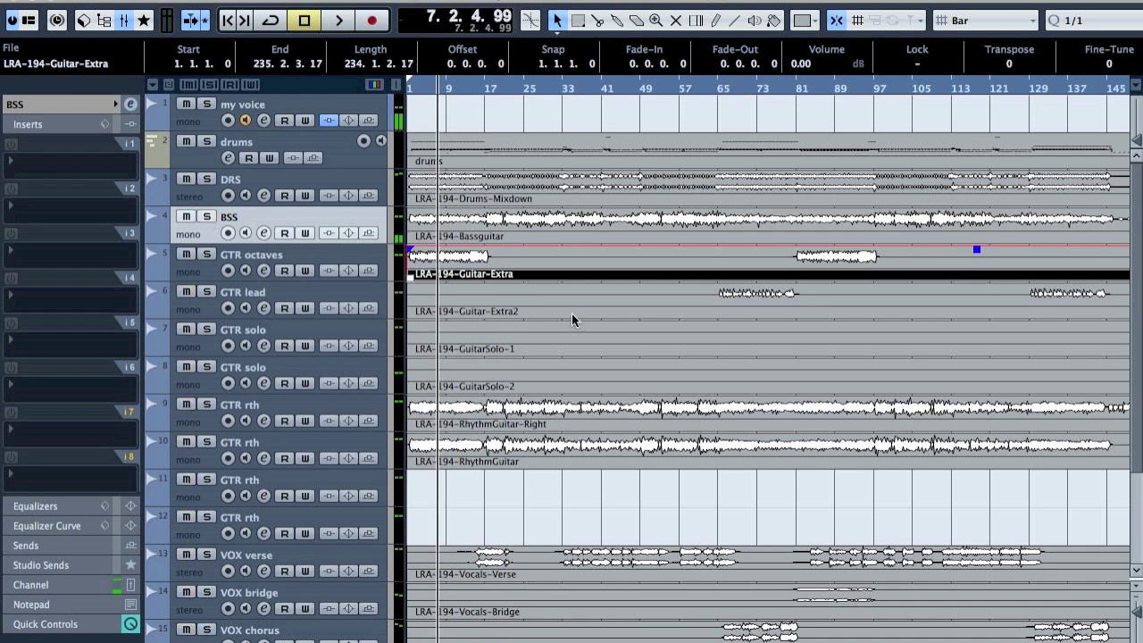
{"action": "left_click", "coordinate": [486, 502]}
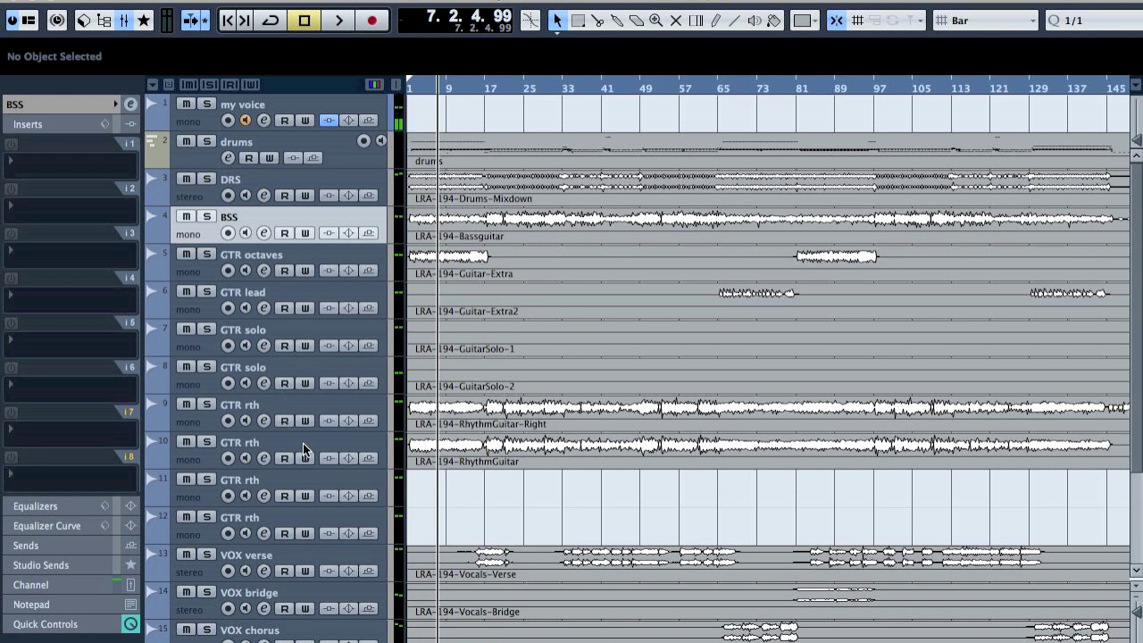
{"action": "scroll", "coordinate": [303, 443], "scroll_direction": "down", "scroll_amount": 3}
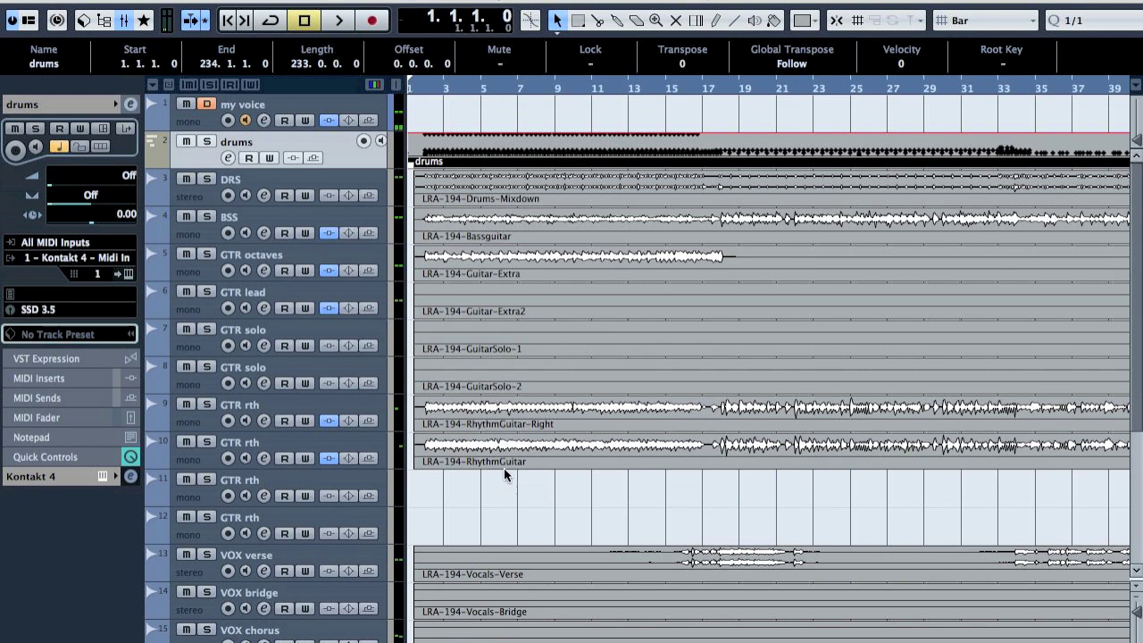
Step: Solo the drums MIDI track, open its part in the Drum Editor to inspect the notes, and close the editor
{"action": "left_click_drag", "start_coordinate": [423, 94], "coordinate": [466, 169]}
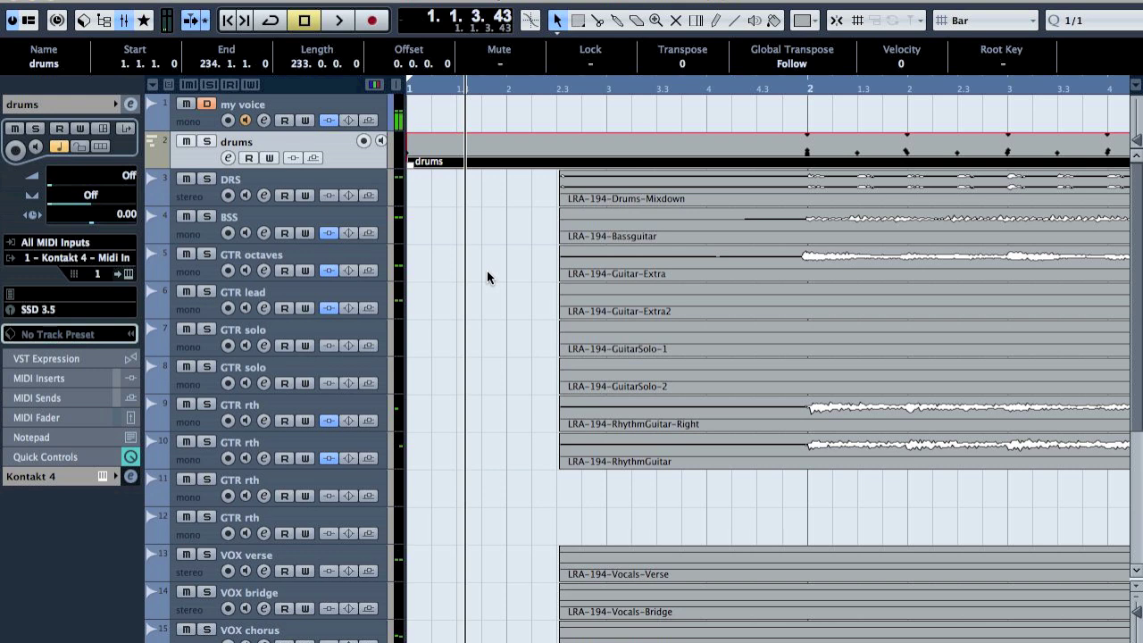
{"action": "left_click", "coordinate": [206, 142]}
{"action": "double_click", "coordinate": [509, 156]}
{"action": "key", "text": "g"}
{"action": "key", "text": "g"}
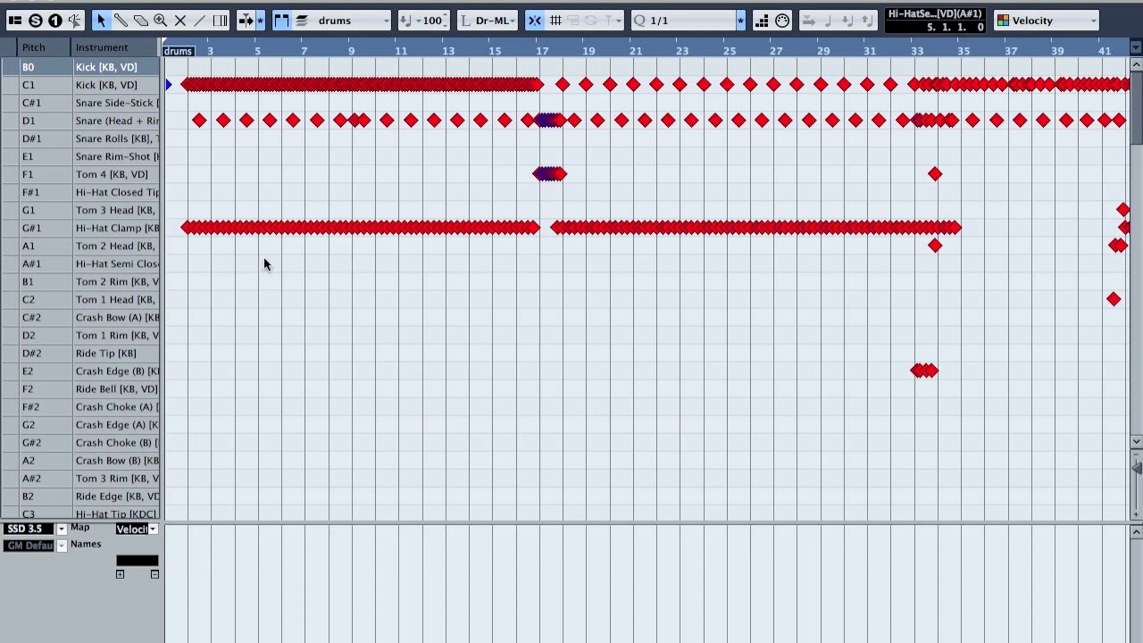
{"action": "left_click", "coordinate": [14, 1]}
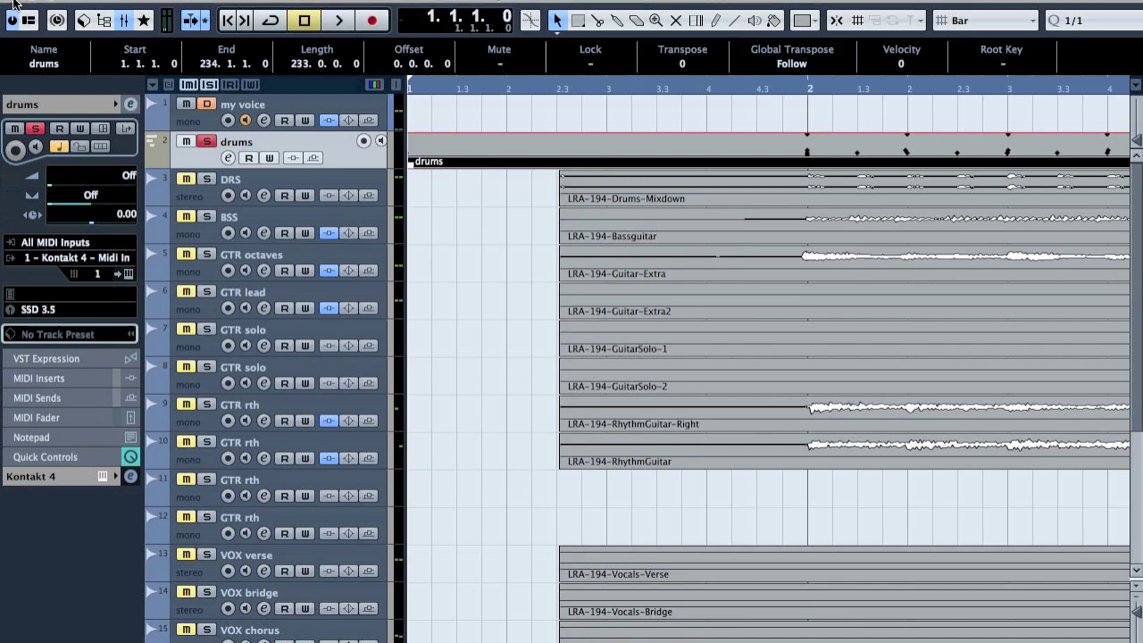
Step: Place the playhead at the start of the audio clips in bar 1 and play the DRS track soloed to about bar 3
{"action": "left_click", "coordinate": [561, 83]}
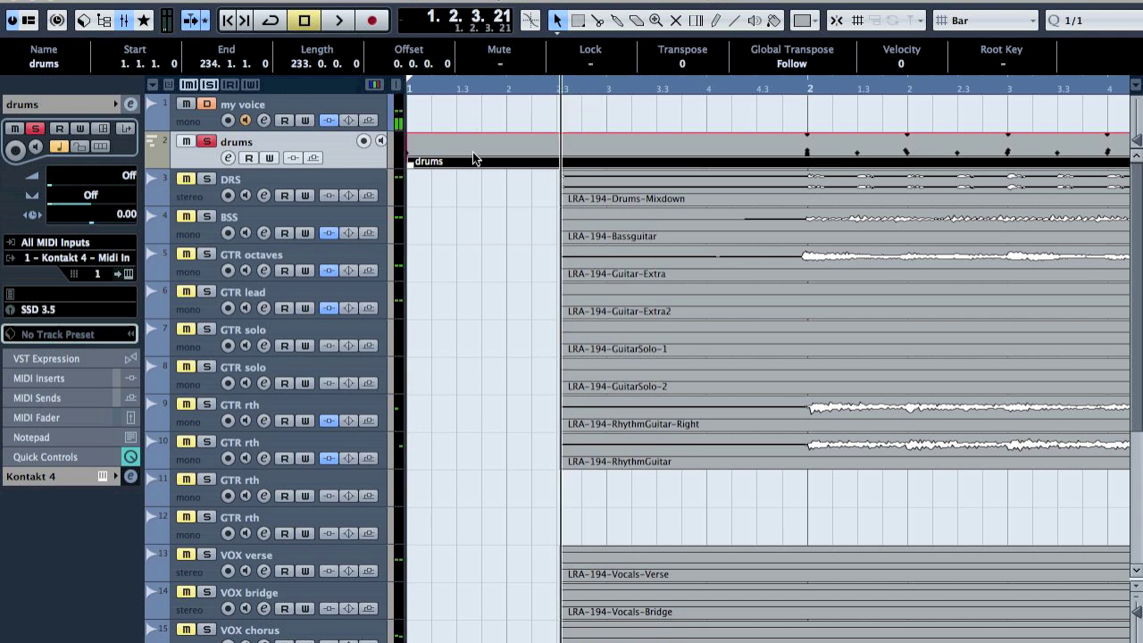
{"action": "left_click", "coordinate": [309, 190]}
{"action": "key", "text": "space"}
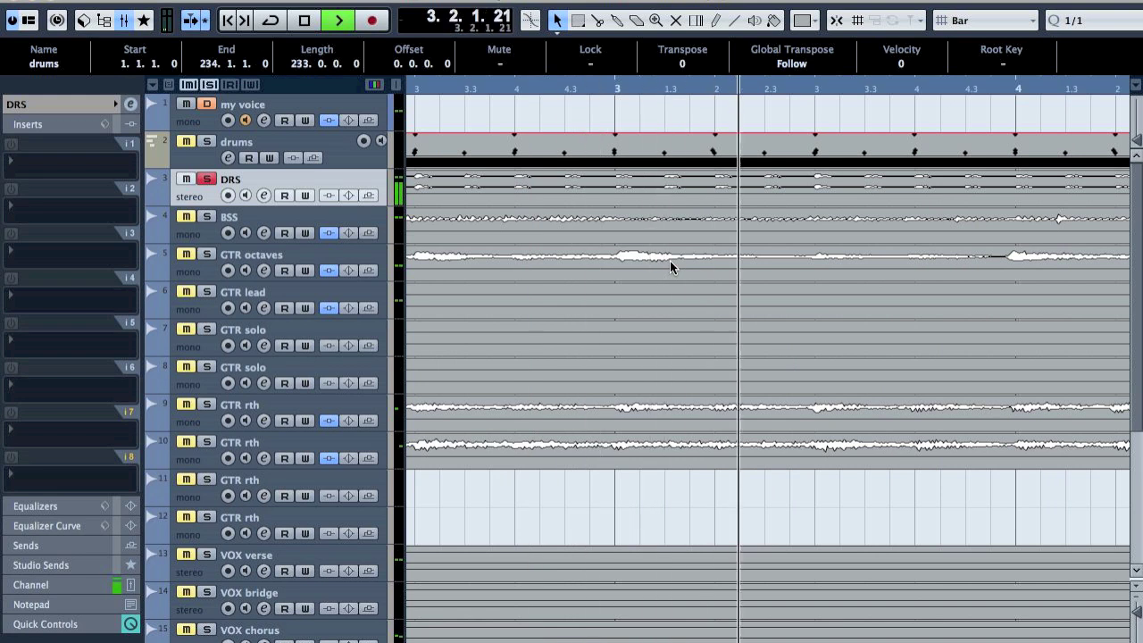
{"action": "key", "text": "space"}
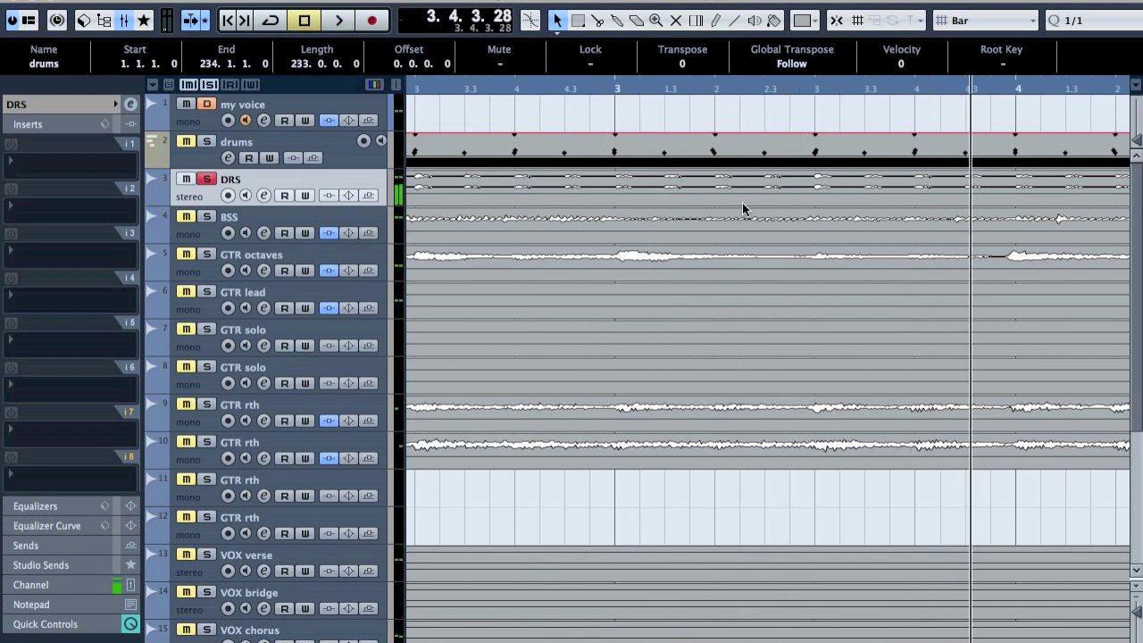
Step: Open the drums part in the Drum Editor and place the playhead at the first hits at bar 2
{"action": "double_click", "coordinate": [694, 157]}
{"action": "left_click_drag", "start_coordinate": [211, 51], "coordinate": [187, 61]}
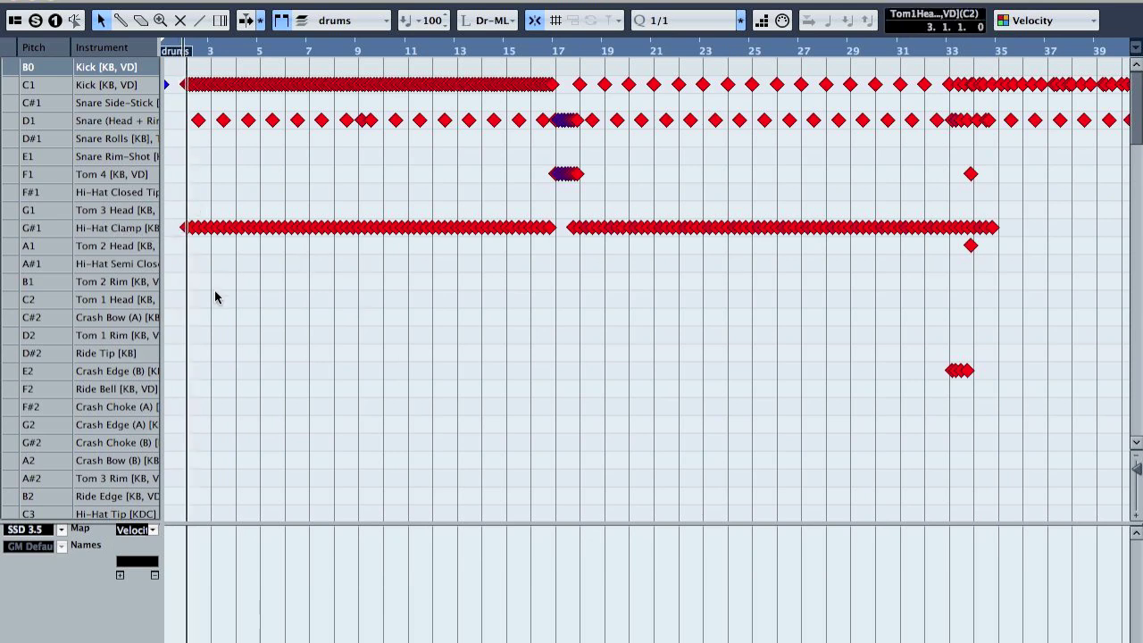
Step: Play the drums part from bar 2 to about bar 3 and select all its Hi-Hat Clamp (G#1) notes
{"action": "key", "text": "space"}
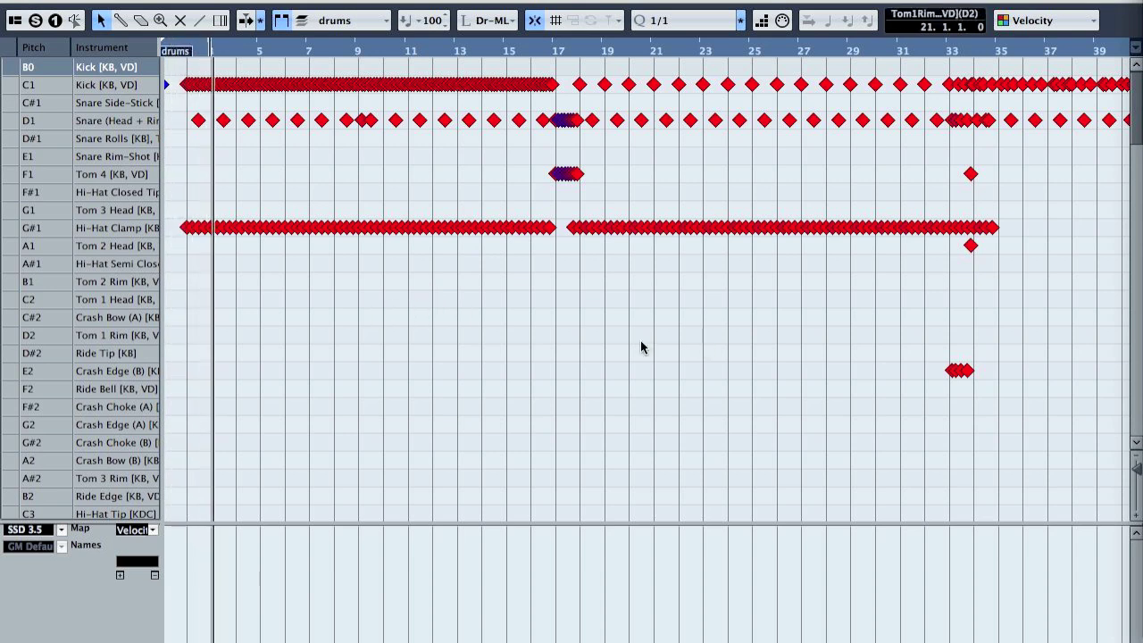
{"action": "key", "text": "g"}
{"action": "key", "text": "g"}
{"action": "key", "text": "g"}
{"action": "key", "text": "g"}
{"action": "key", "text": "g"}
{"action": "key", "text": "g"}
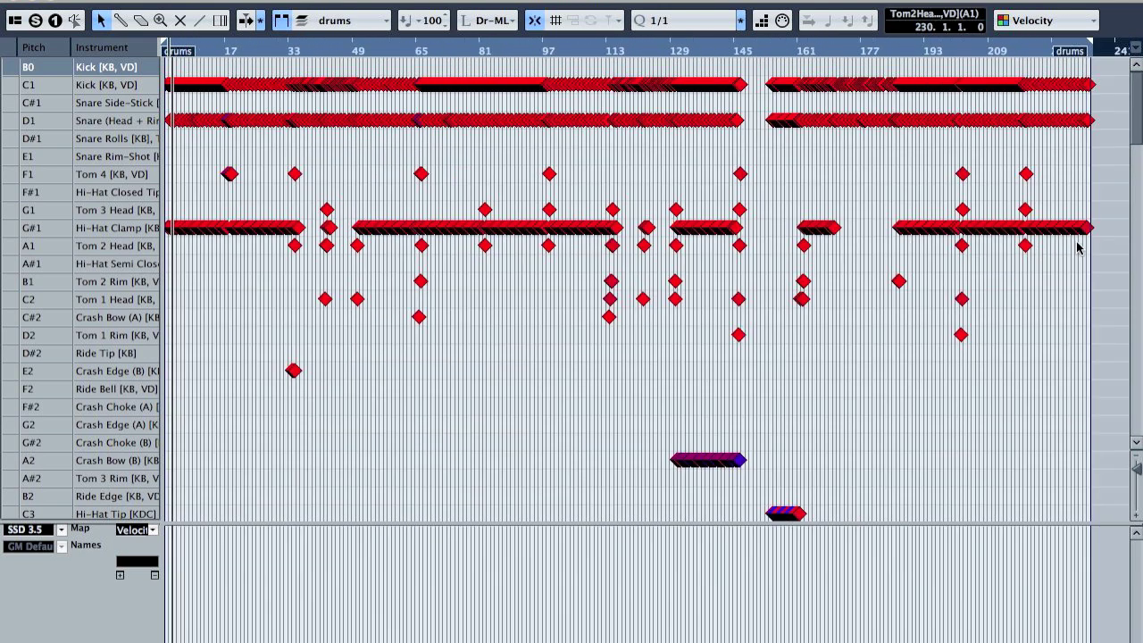
{"action": "key", "text": "g"}
{"action": "left_click_drag", "start_coordinate": [982, 226], "coordinate": [148, 230]}
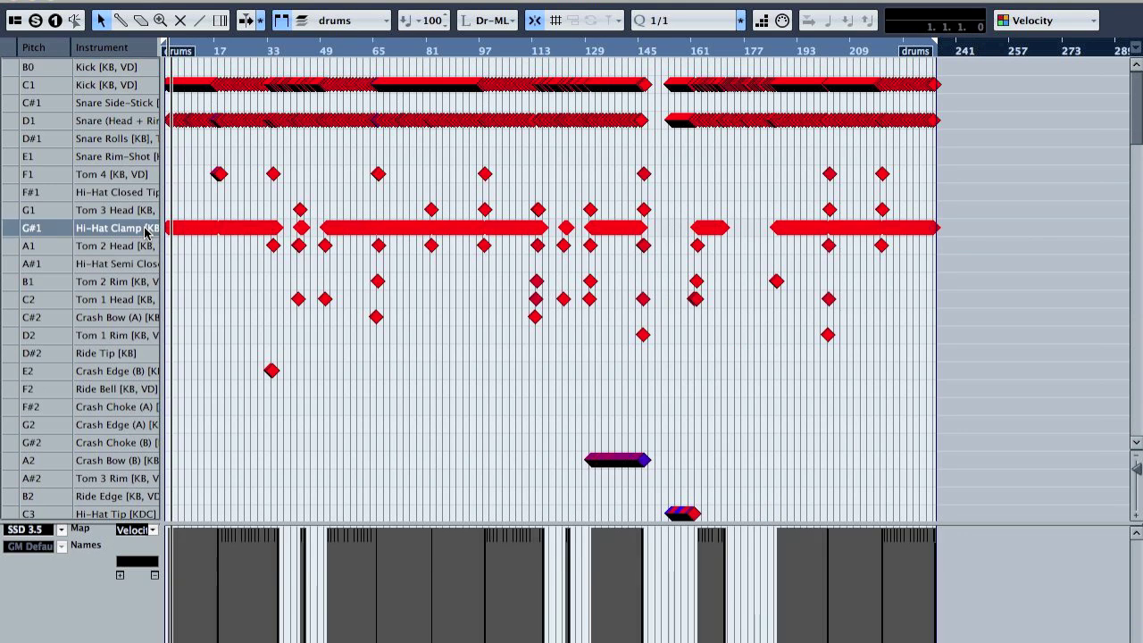
Step: Try the selected Hi-Hat Clamp notes on other drum sounds by transposing them step by step to Crash Edge (A) on G2
{"action": "key", "text": "Down"}
{"action": "key", "text": "Down"}
{"action": "key", "text": "Down"}
{"action": "key", "text": "Down"}
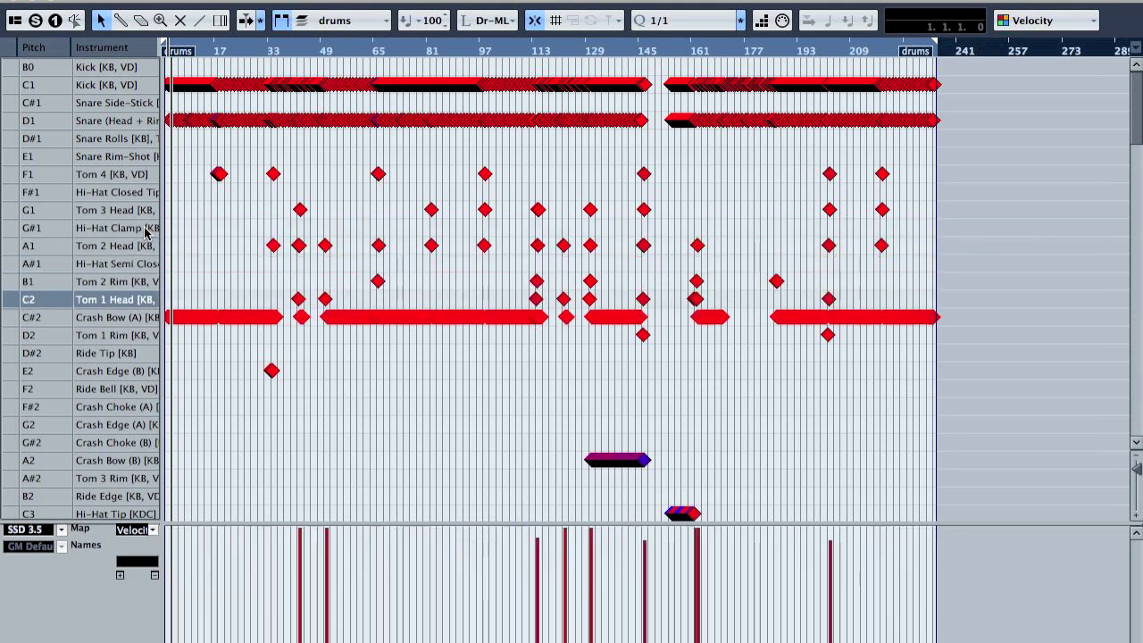
{"action": "key", "text": "Down"}
{"action": "key", "text": "Down"}
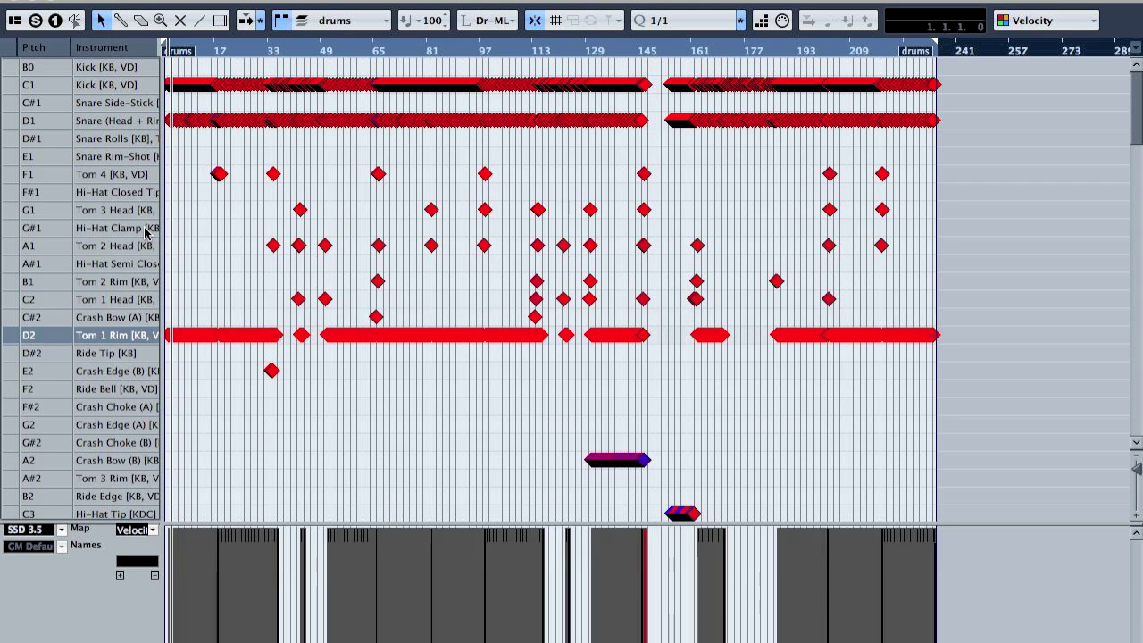
{"action": "key", "text": "Down"}
{"action": "key", "text": "Down"}
{"action": "key", "text": "Down"}
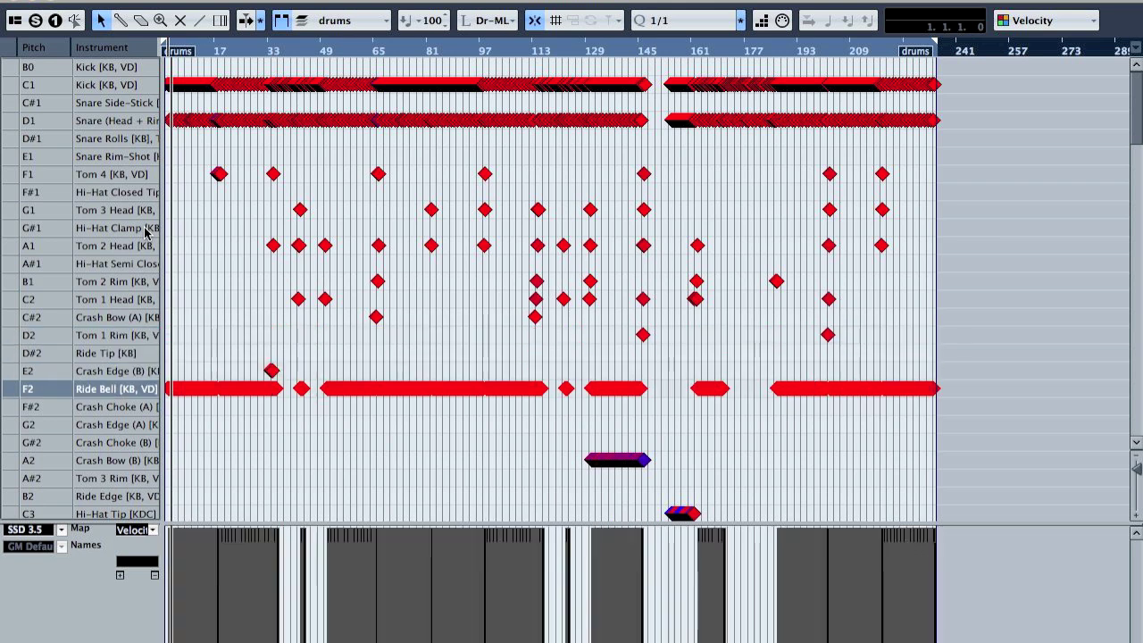
{"action": "key", "text": "Down"}
{"action": "key", "text": "Down"}
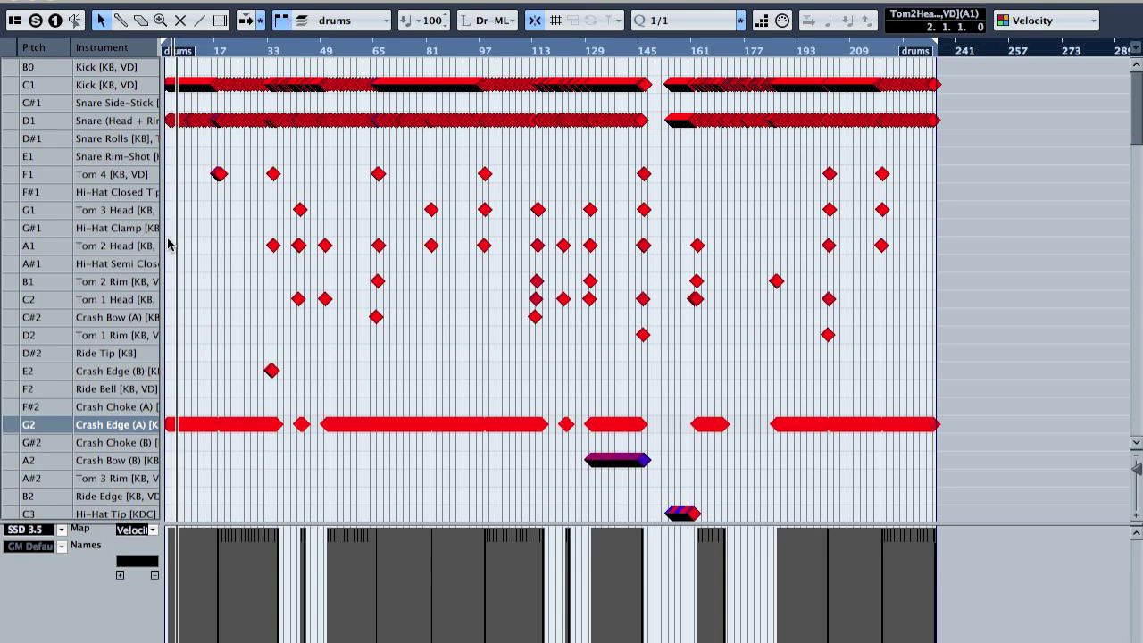
Step: Transpose the selected notes back through Tom 1 Rim (D2) to Crash Bow (A) on C#2
{"action": "key", "text": "Up"}
{"action": "key", "text": "Down"}
{"action": "key", "text": "Down"}
{"action": "key", "text": "Down"}
{"action": "key", "text": "Down"}
{"action": "key", "text": "Down"}
{"action": "key", "text": "Down"}
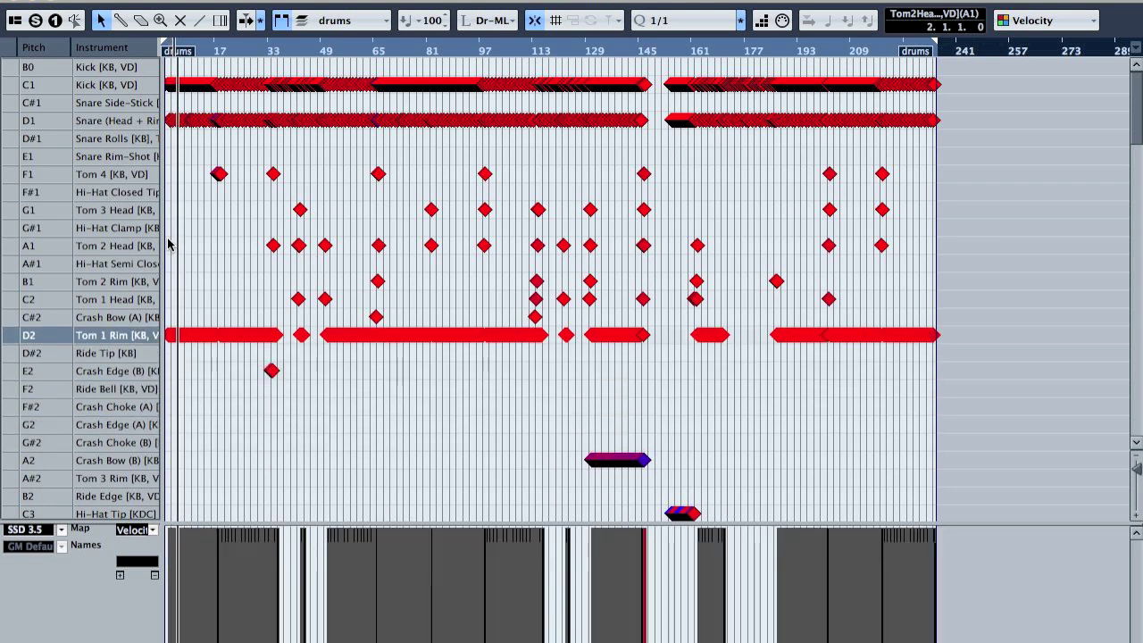
{"action": "key", "text": "Down"}
{"action": "key", "text": "Down"}
{"action": "key", "text": "Up"}
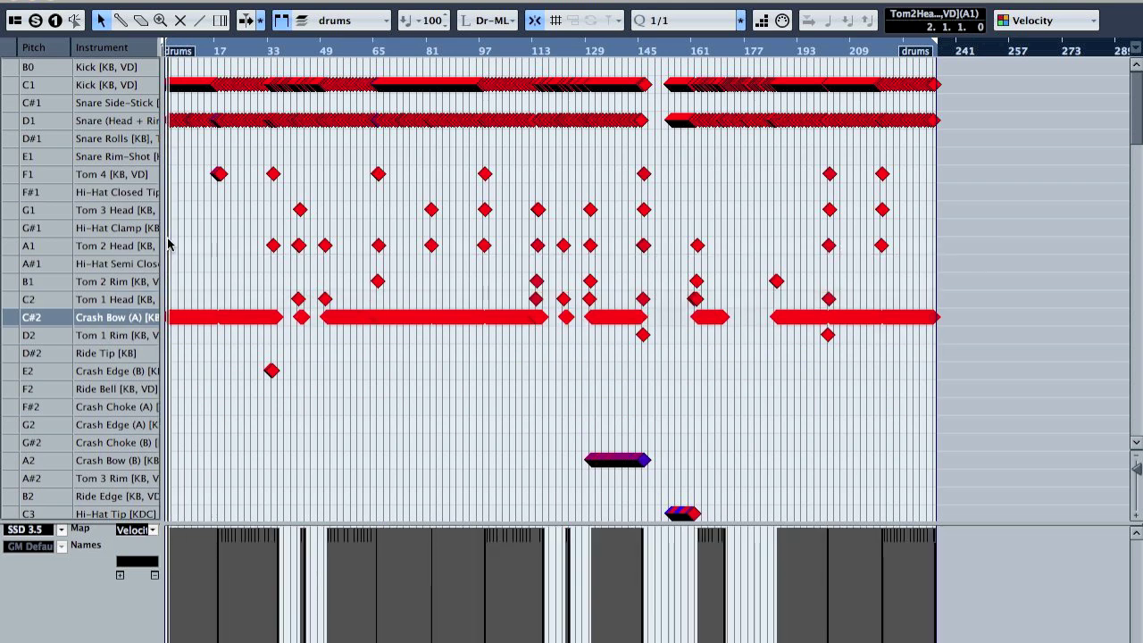
Step: Check the individual hits during playback and shift the selected notes from Crash Bow (A) to Ride Tip on D#2
{"action": "key", "text": "h"}
{"action": "key", "text": "h"}
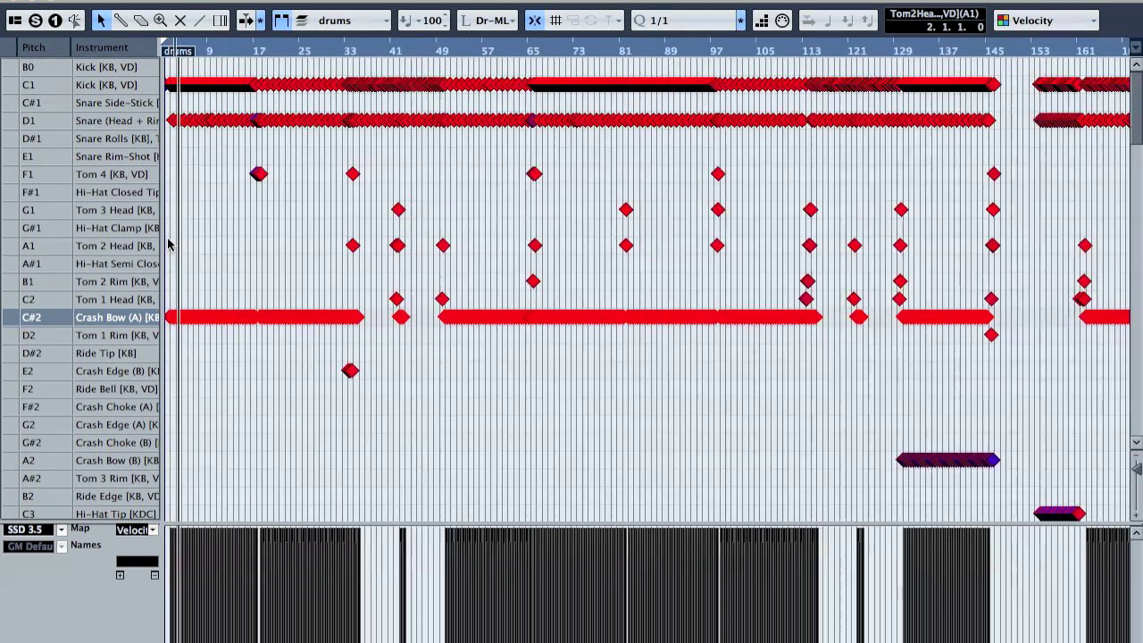
{"action": "key", "text": "h"}
{"action": "key", "text": "h"}
{"action": "key", "text": "h"}
{"action": "key", "text": "h"}
{"action": "key", "text": "h"}
{"action": "key", "text": "h"}
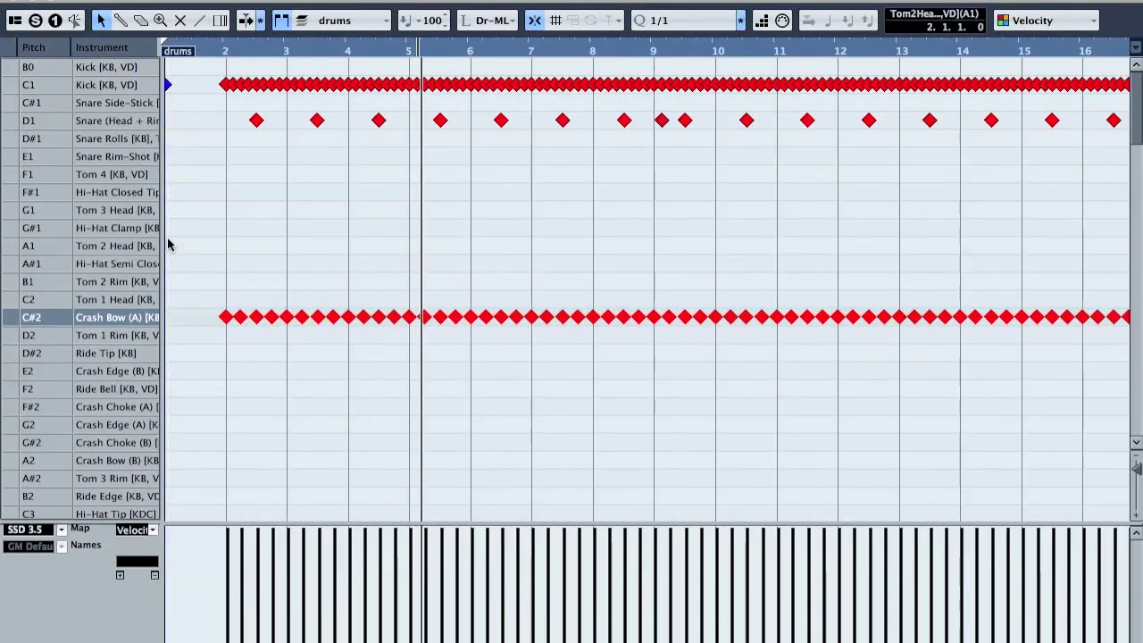
{"action": "key", "text": "Up"}
{"action": "key", "text": "Up"}
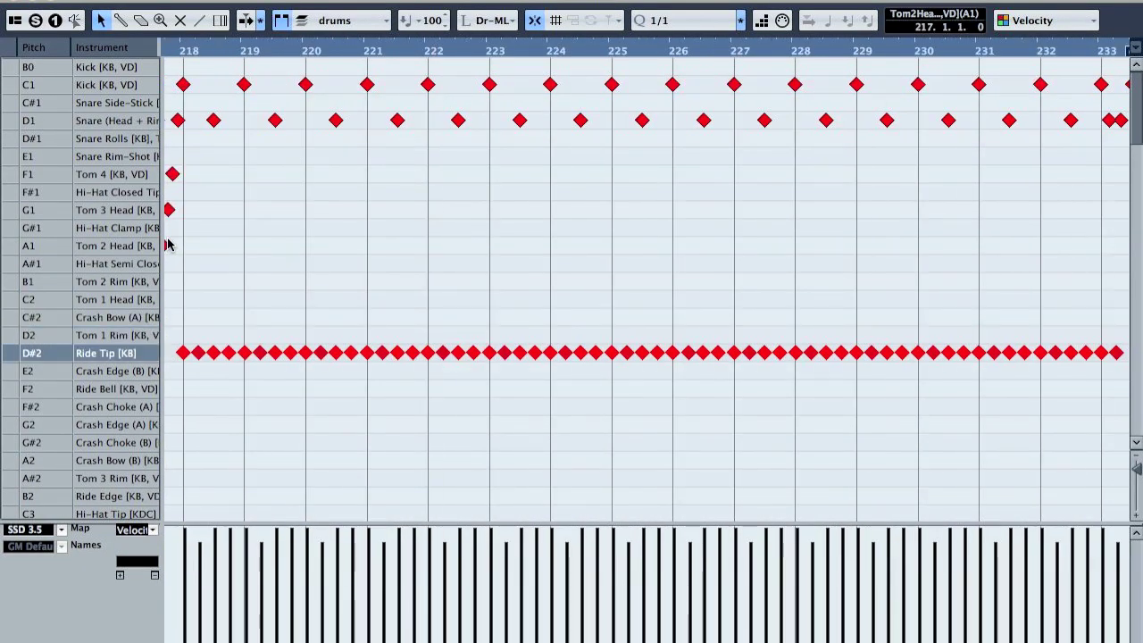
{"action": "key", "text": "Up"}
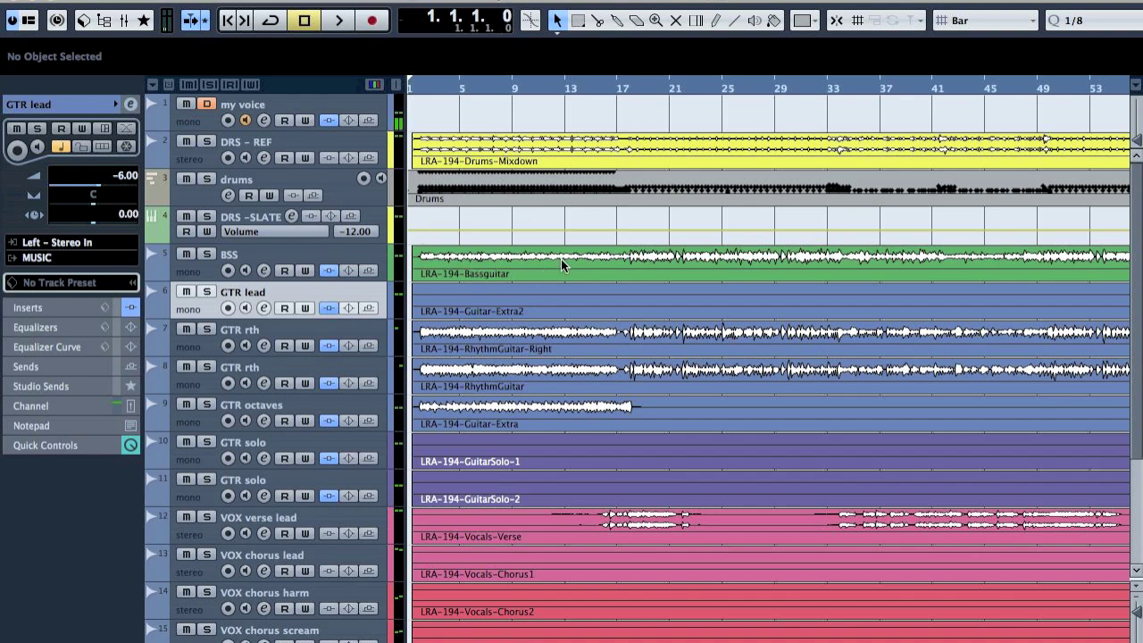
Step: Look over the project's track list from the drums down to the MUSIC group and the Kontakt 4 instrument
{"action": "scroll", "coordinate": [562, 313], "scroll_direction": "down", "scroll_amount": 3}
{"action": "scroll", "coordinate": [562, 313], "scroll_direction": "down", "scroll_amount": 2}
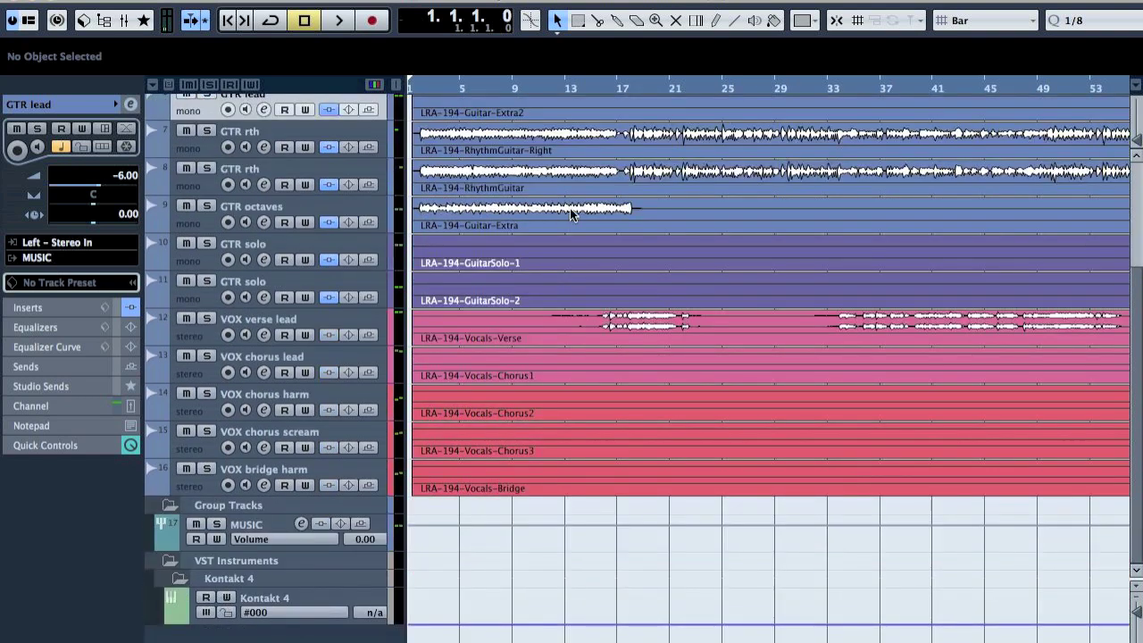
{"action": "scroll", "coordinate": [663, 256], "scroll_direction": "up", "scroll_amount": 3}
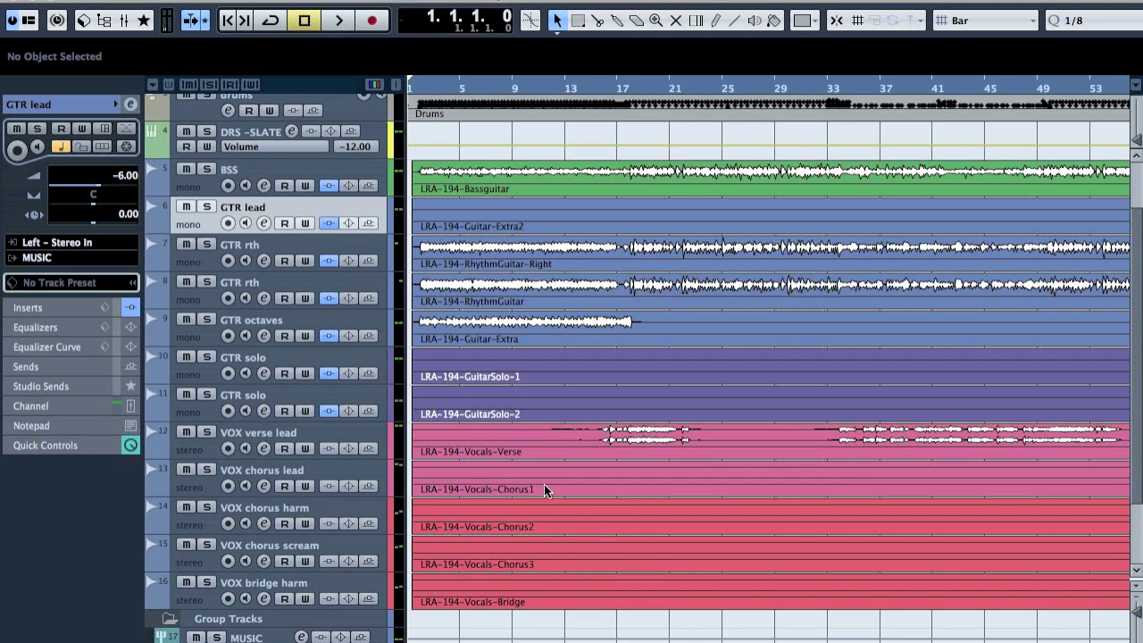
Step: Open the mixer, look through the channels' inserts, routing and faders up to the MUSIC group, and close it
{"action": "key", "text": "F3"}
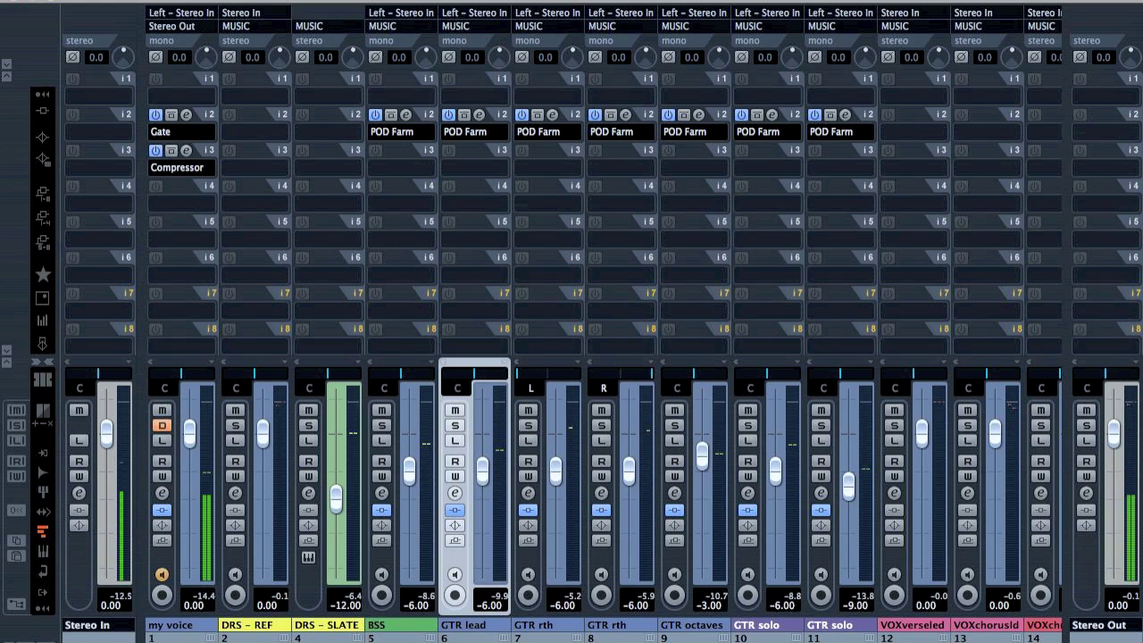
{"action": "scroll", "coordinate": [798, 576], "scroll_direction": "right", "scroll_amount": 3}
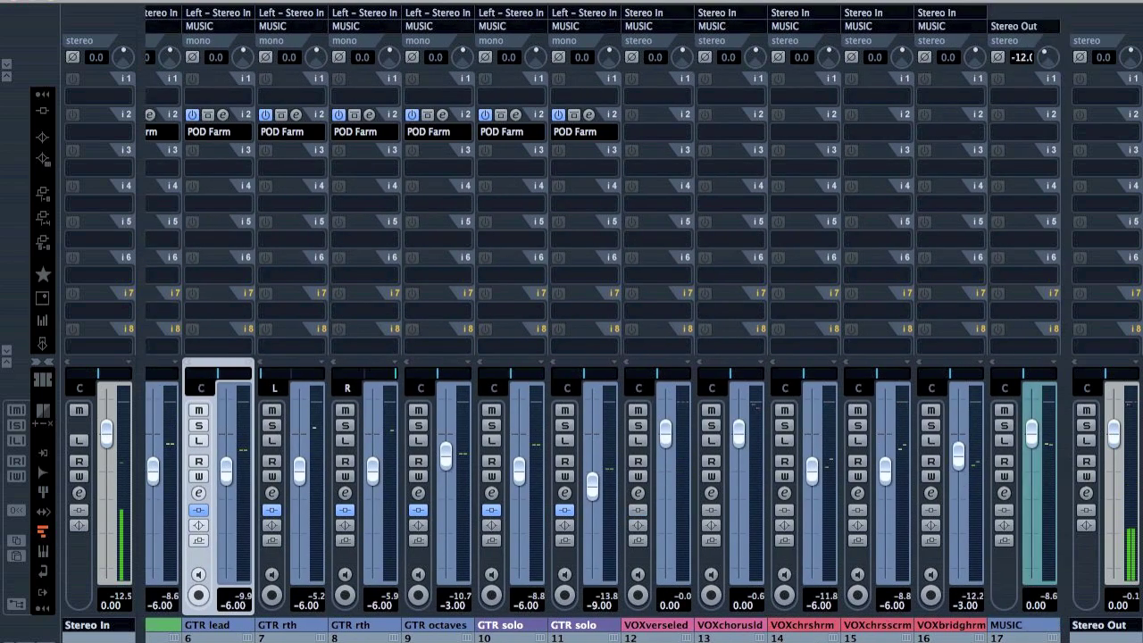
{"action": "scroll", "coordinate": [720, 636], "scroll_direction": "left", "scroll_amount": 4}
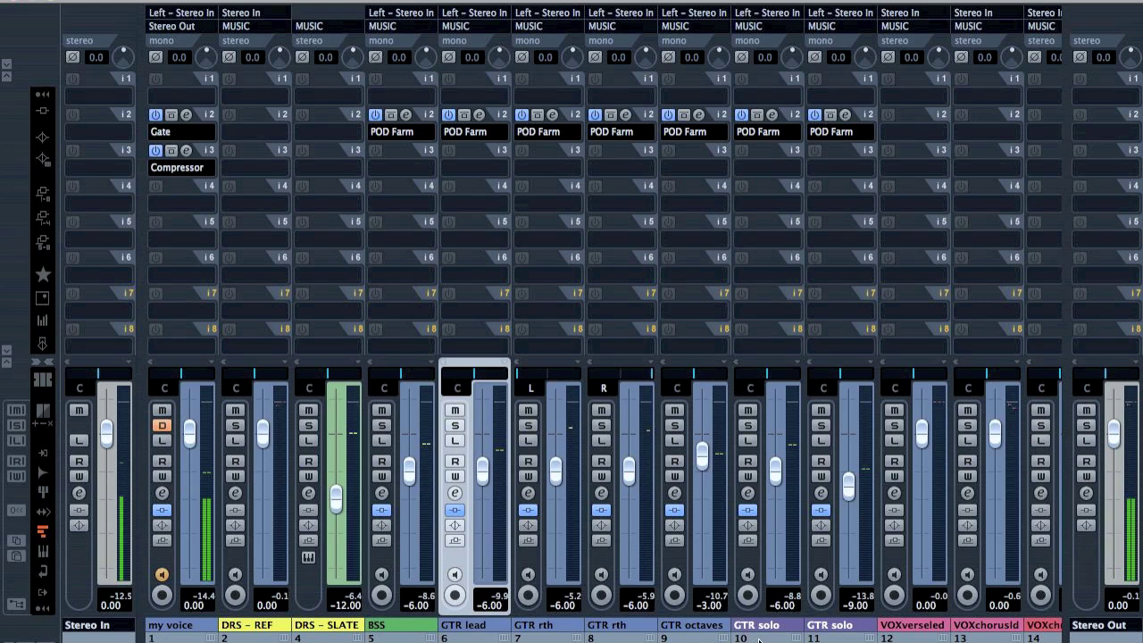
{"action": "scroll", "coordinate": [604, 500], "scroll_direction": "right", "scroll_amount": 1}
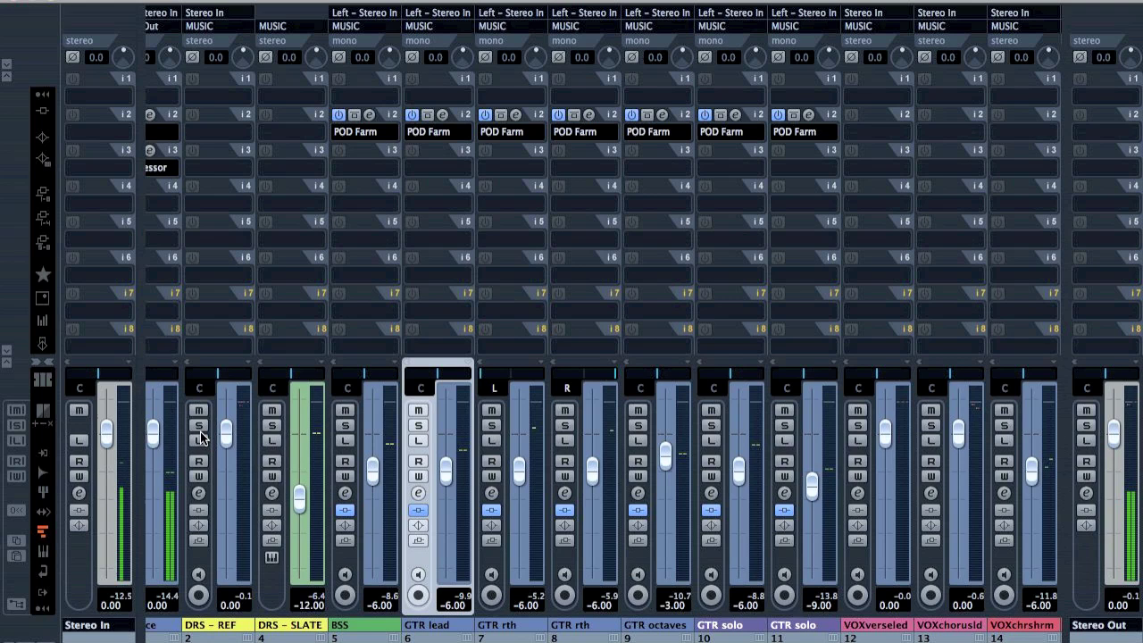
{"action": "key", "text": "space"}
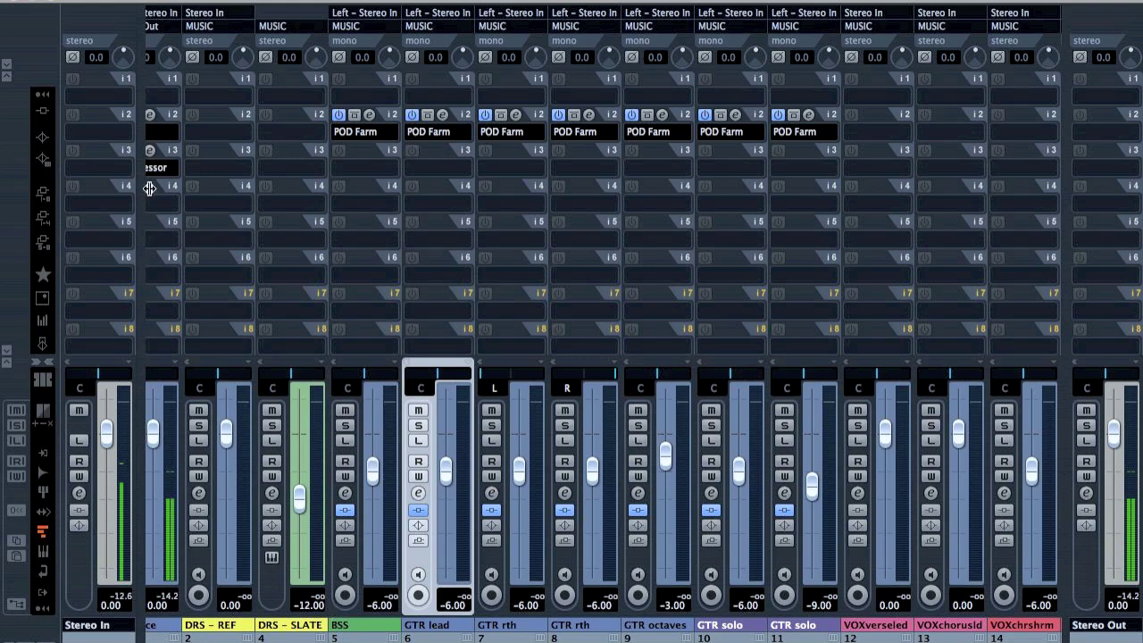
{"action": "key", "text": "F3"}
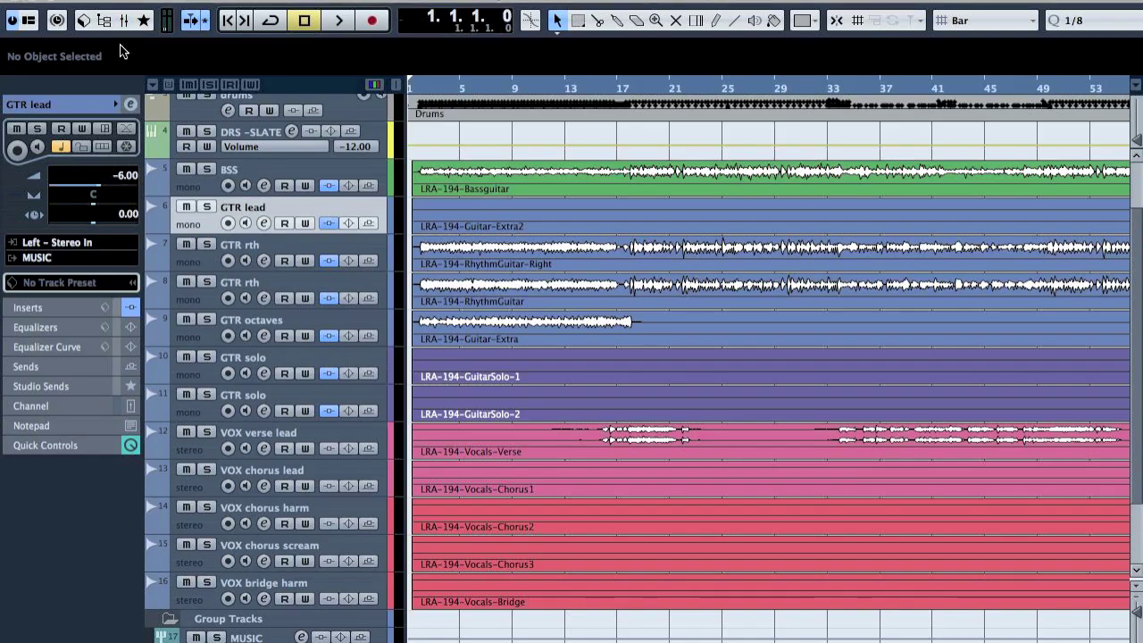
Step: Play the song from about bar 12, then jump playback ahead to the first chorus section and on to bar 81
{"action": "left_click", "coordinate": [559, 90]}
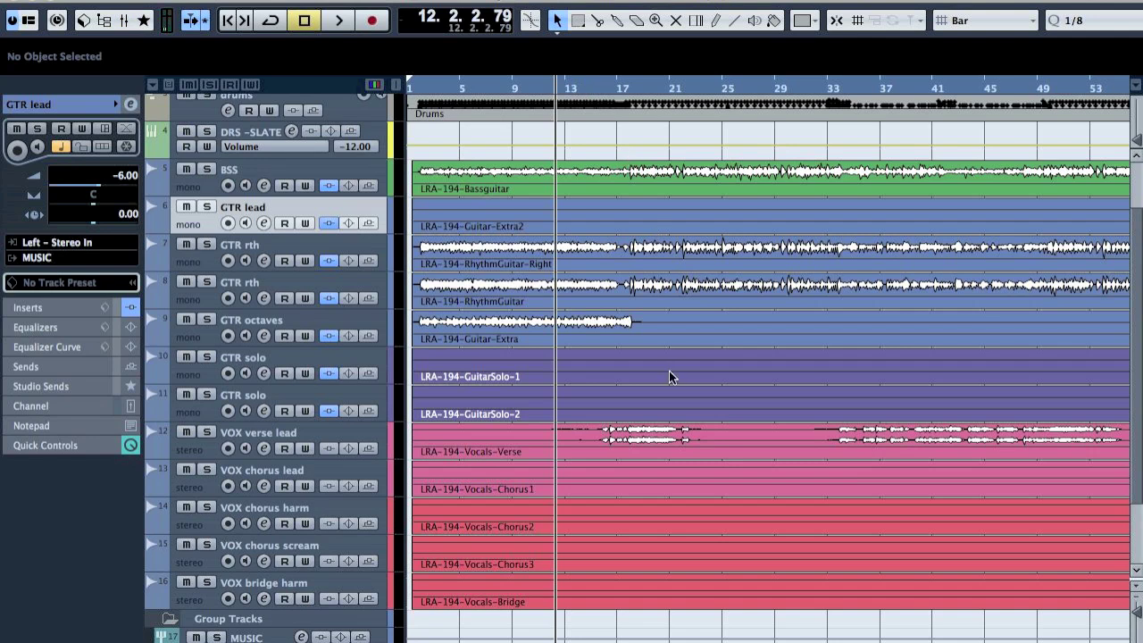
{"action": "key", "text": "space"}
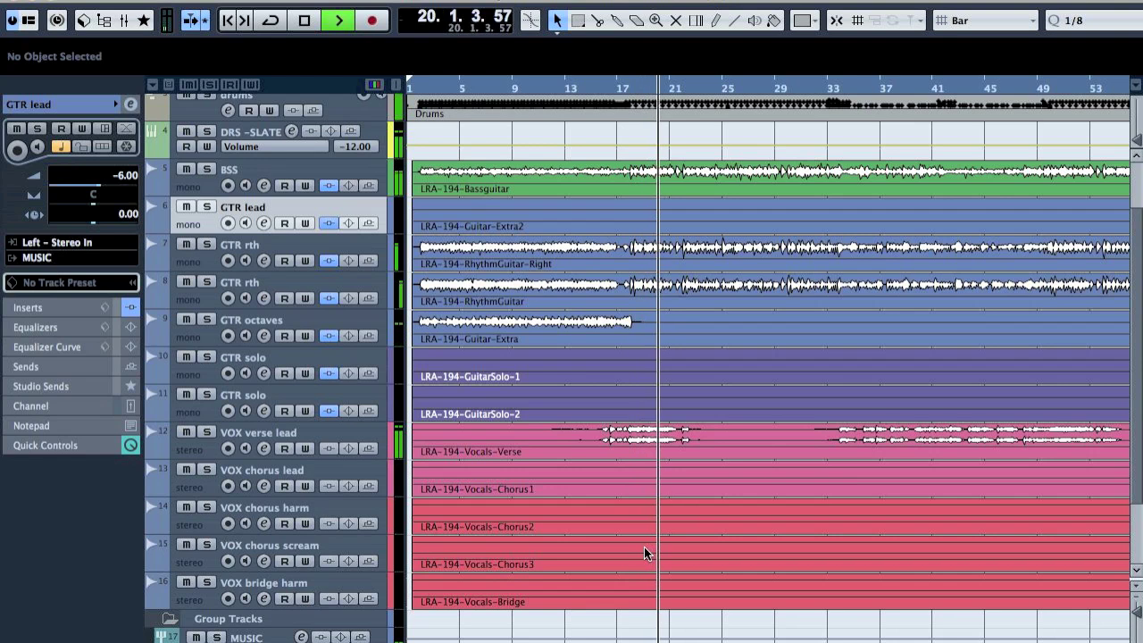
{"action": "scroll", "coordinate": [768, 357], "scroll_direction": "right", "scroll_amount": 10}
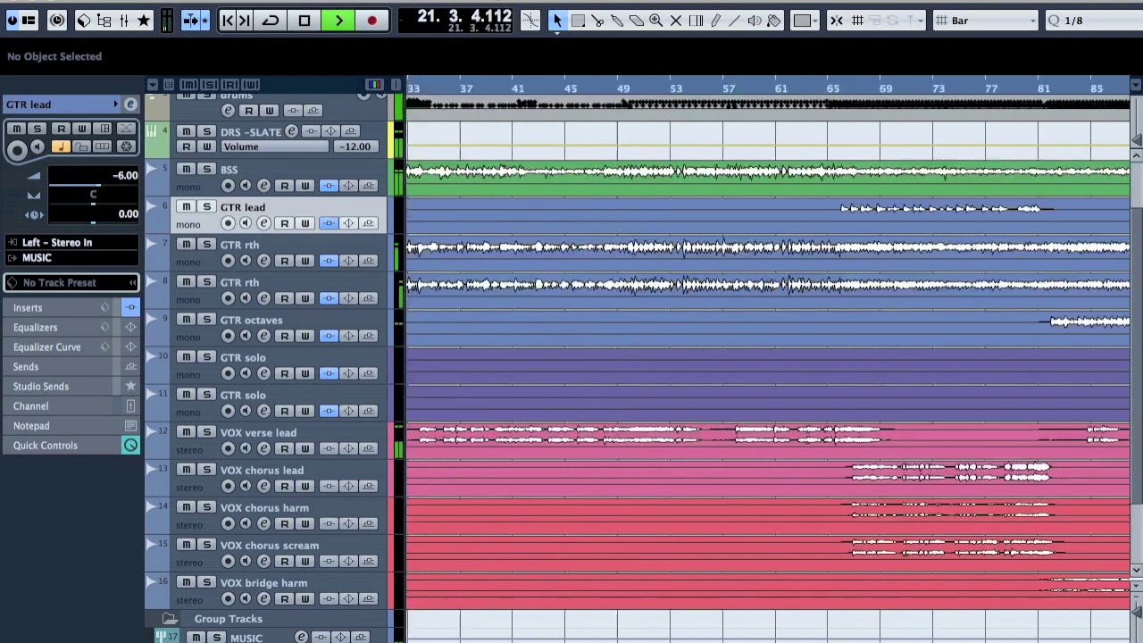
{"action": "scroll", "coordinate": [768, 358], "scroll_direction": "right", "scroll_amount": 3}
{"action": "left_click", "coordinate": [712, 88]}
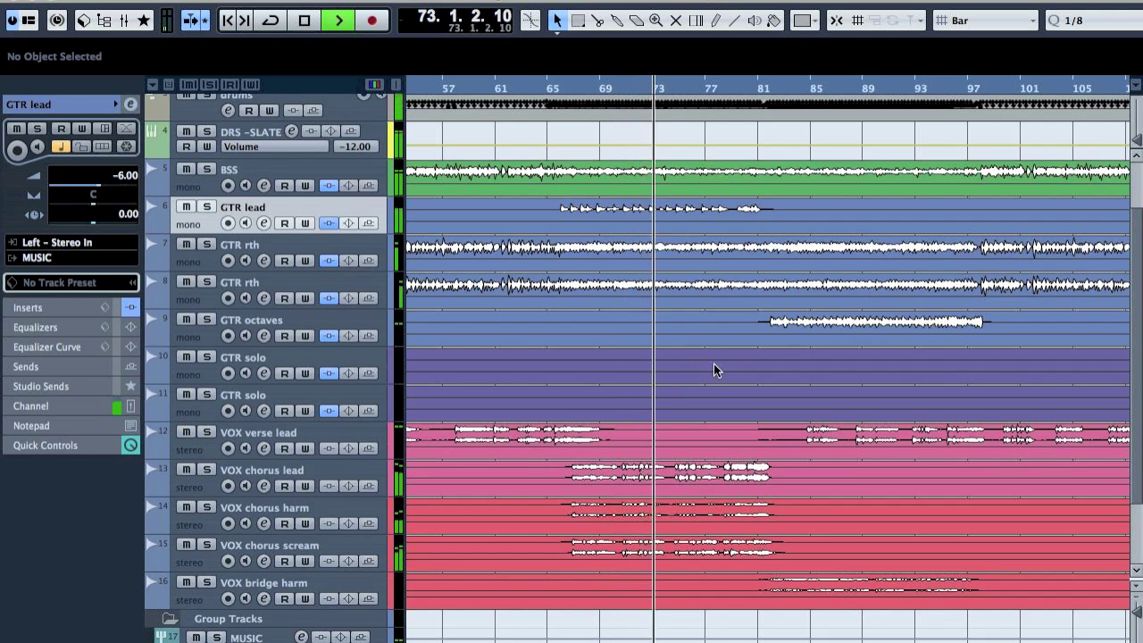
{"action": "left_click", "coordinate": [761, 94]}
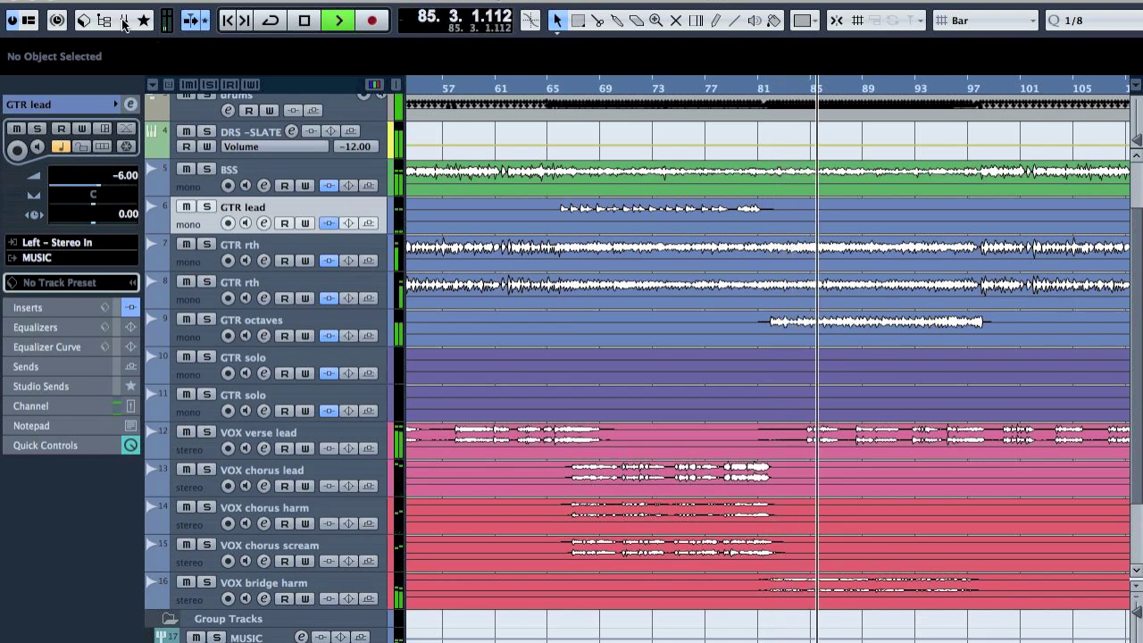
Step: Jump playback to the guitar solo section at about bar 169 and stop around bar 173
{"action": "scroll", "coordinate": [708, 423], "scroll_direction": "right", "scroll_amount": 10}
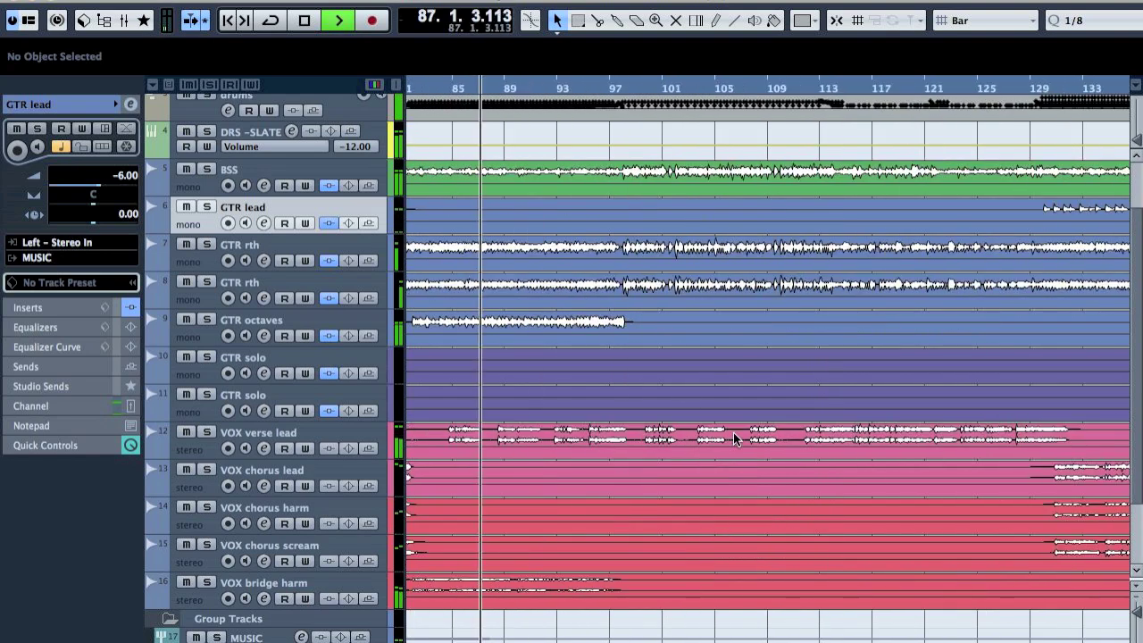
{"action": "scroll", "coordinate": [734, 438], "scroll_direction": "right", "scroll_amount": 8}
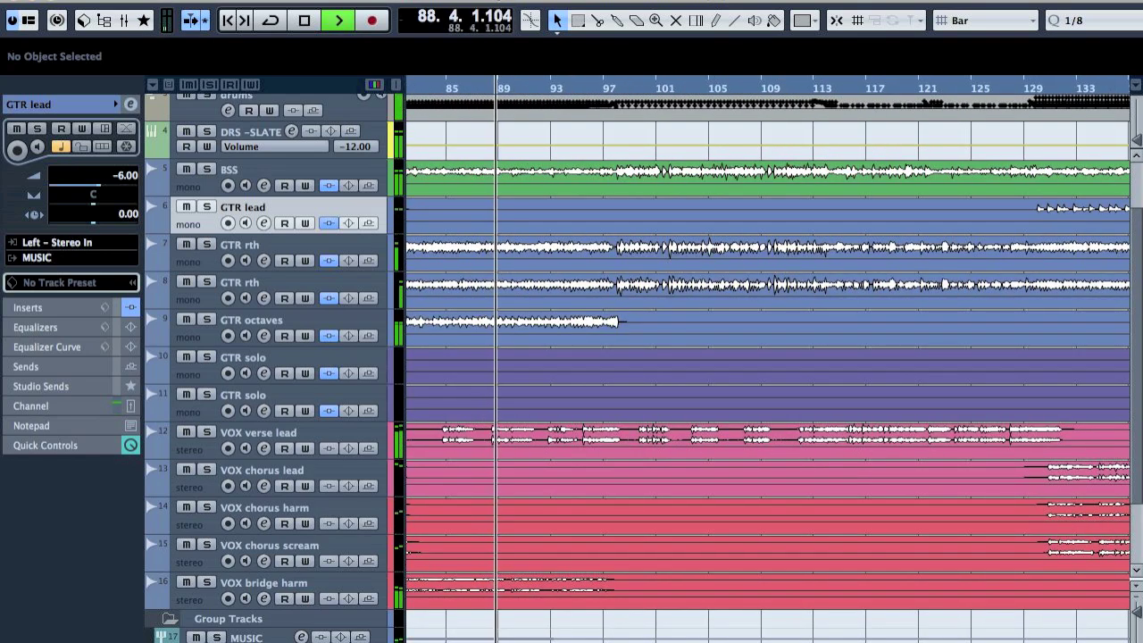
{"action": "scroll", "coordinate": [688, 357], "scroll_direction": "right", "scroll_amount": 5}
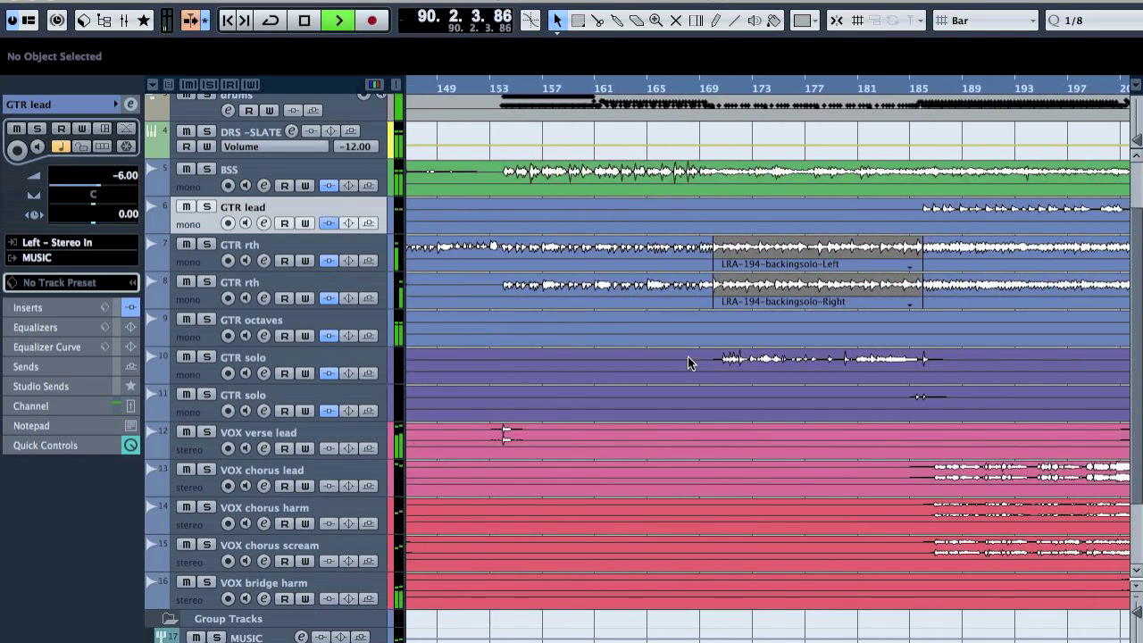
{"action": "left_click", "coordinate": [706, 89]}
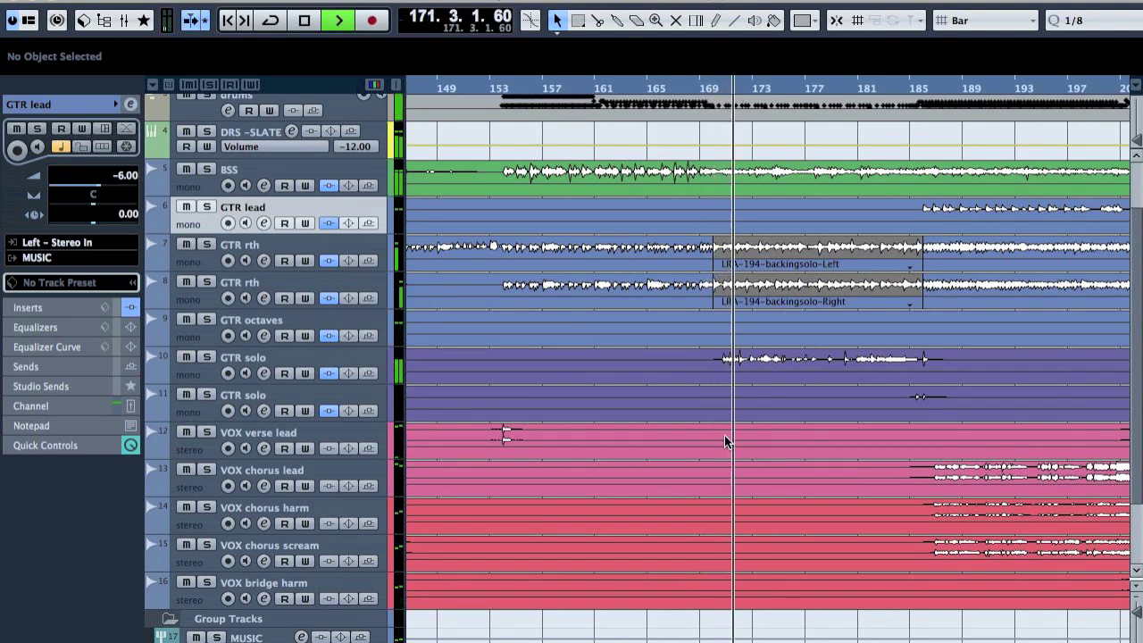
{"action": "key", "text": "space"}
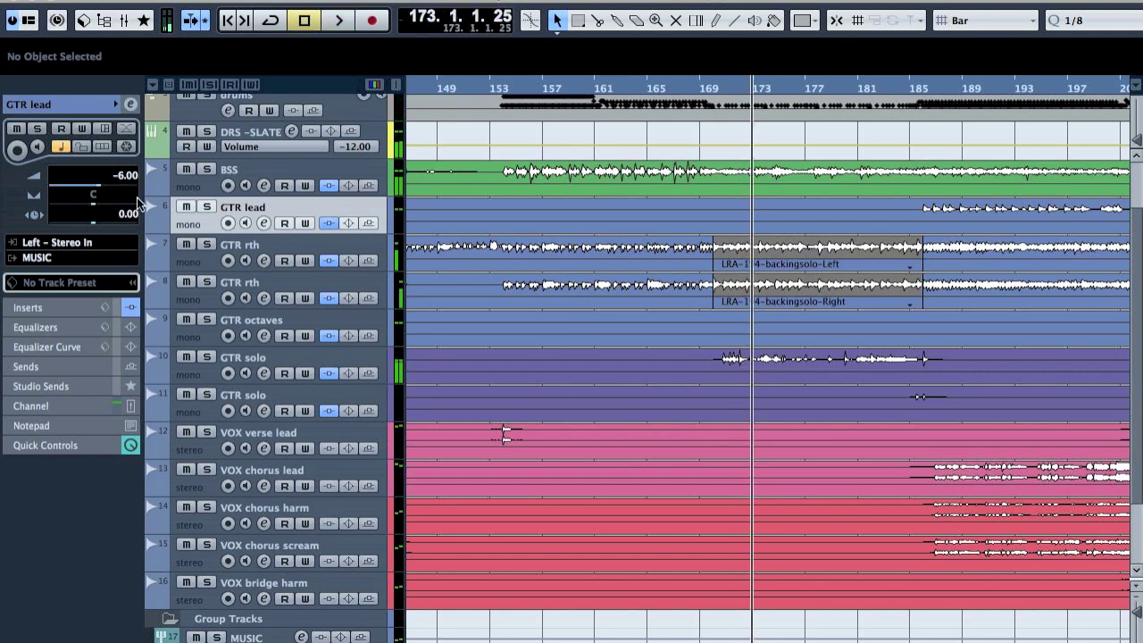
Step: Open the mixer and look through its channels from the voice track to the MUSIC group
{"action": "left_click", "coordinate": [125, 21]}
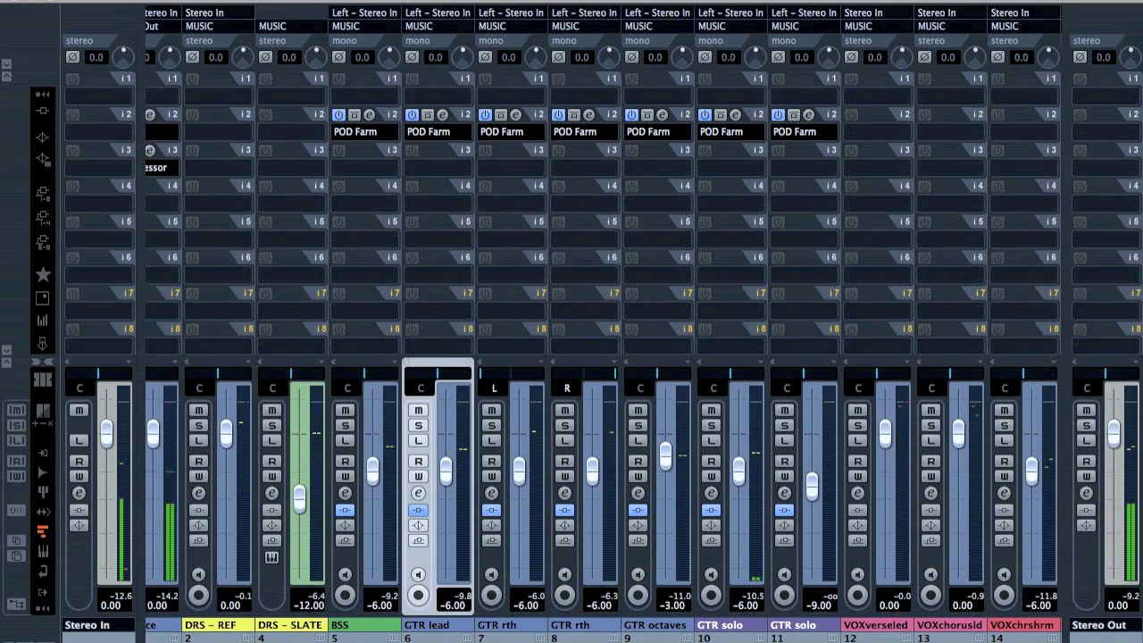
{"action": "scroll", "coordinate": [604, 357], "scroll_direction": "left", "scroll_amount": 1}
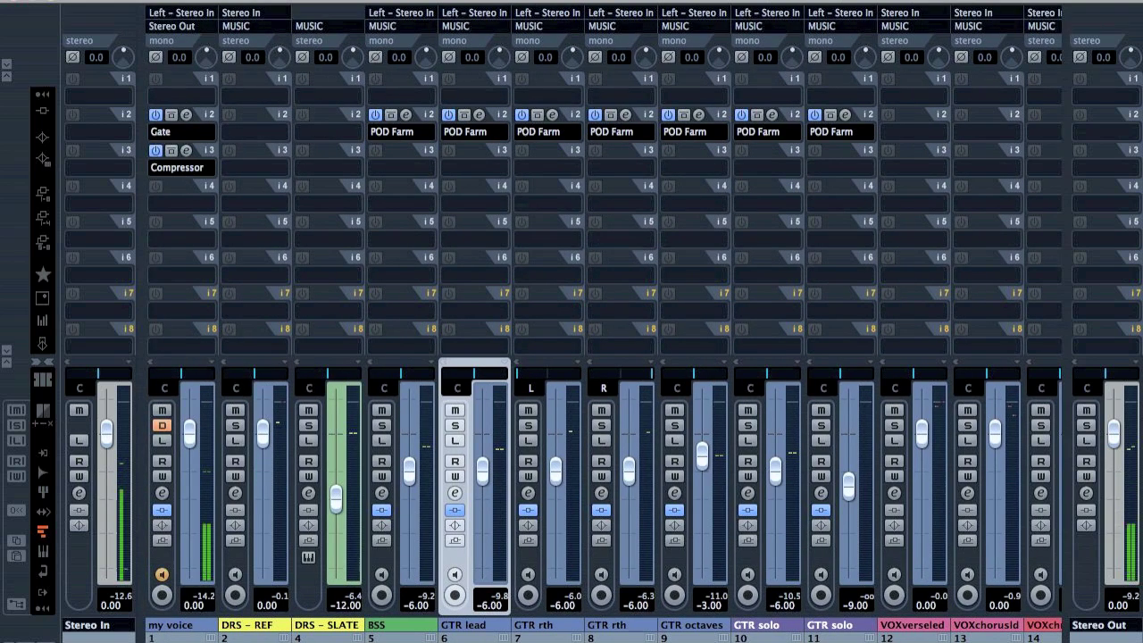
{"action": "scroll", "coordinate": [809, 639], "scroll_direction": "right", "scroll_amount": 7}
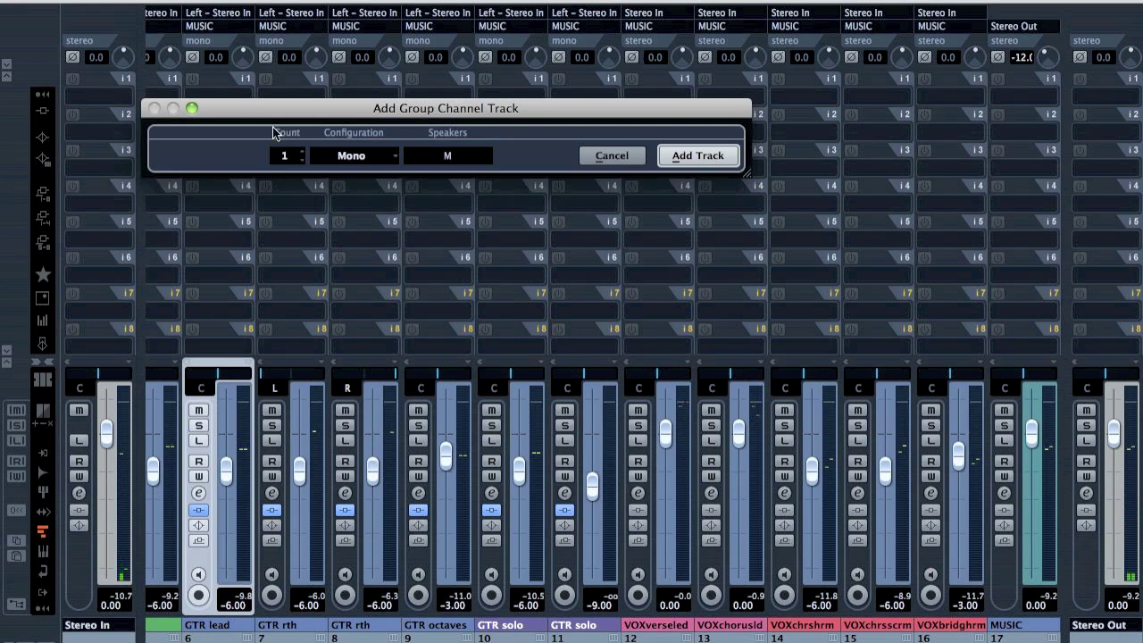
Step: Set the configuration of the new group channel tracks to stereo and add them to the project
{"action": "left_click", "coordinate": [345, 157]}
{"action": "left_click", "coordinate": [371, 193]}
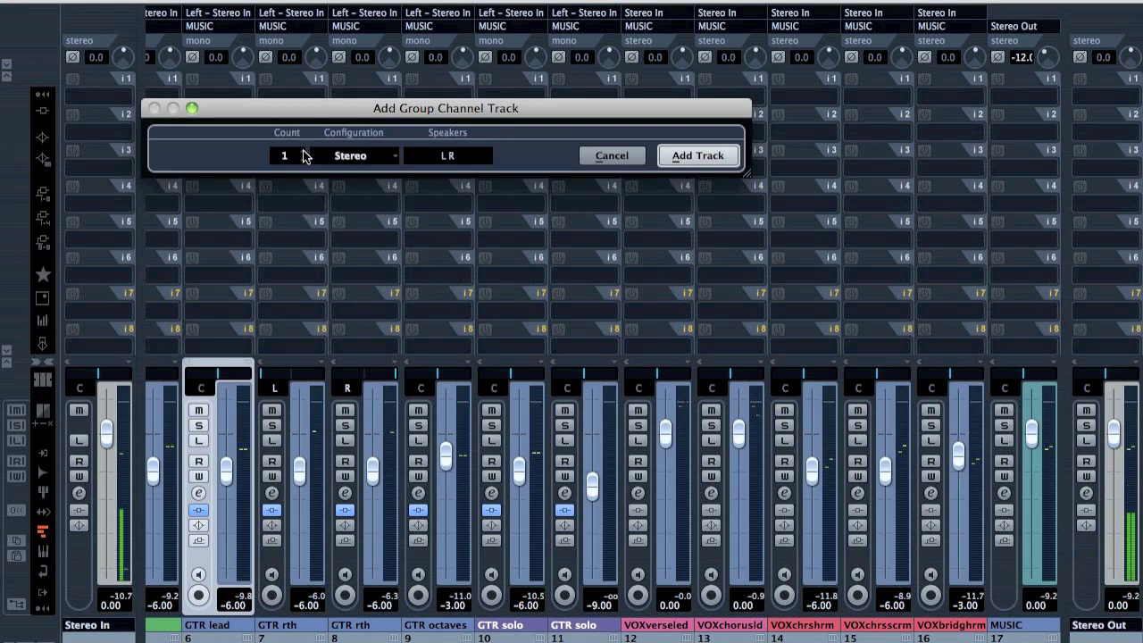
{"action": "scroll", "coordinate": [304, 156], "scroll_direction": "up", "scroll_amount": 1}
{"action": "left_click", "coordinate": [686, 155]}
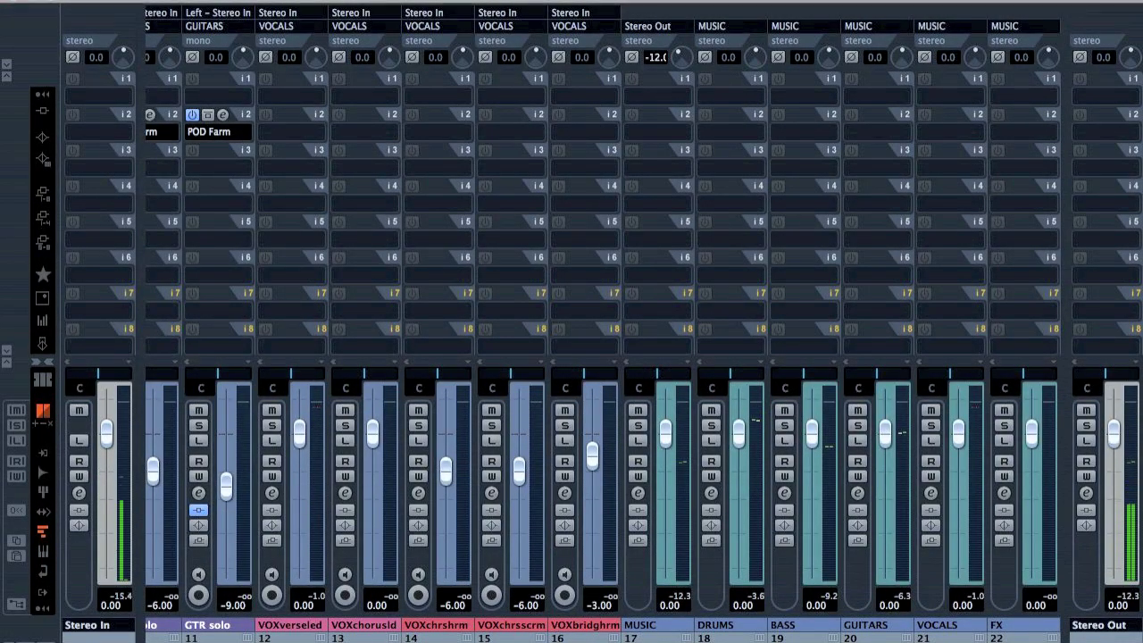
Step: Look through the channels' routing to the new groups, temporarily hiding the audio channels in the mixer
{"action": "scroll", "coordinate": [604, 358], "scroll_direction": "left", "scroll_amount": 8}
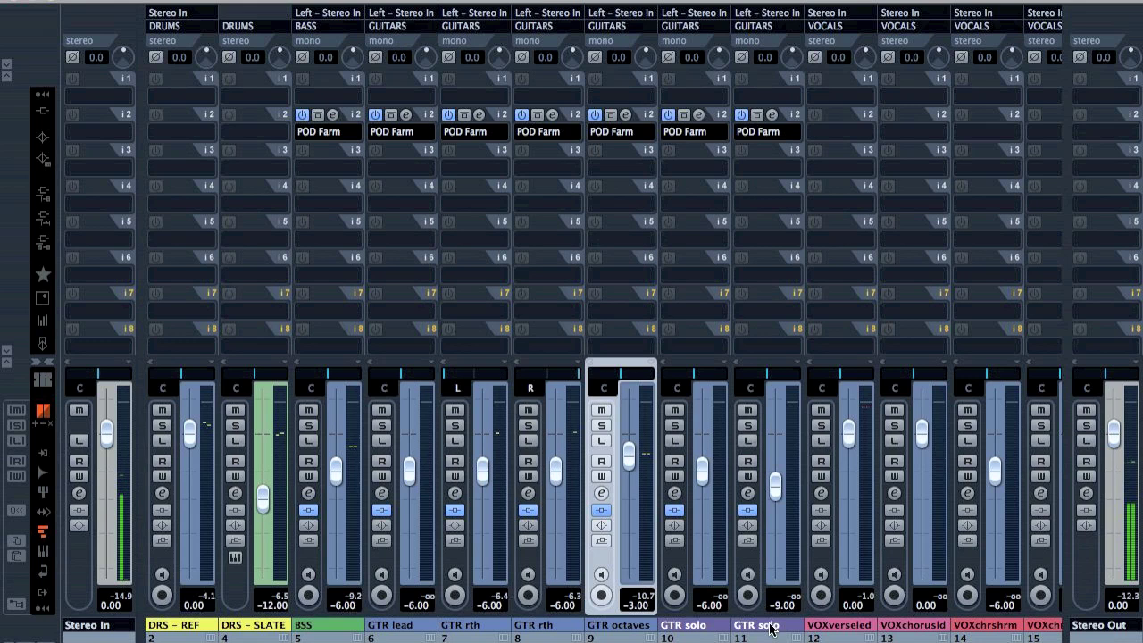
{"action": "scroll", "coordinate": [600, 447], "scroll_direction": "right", "scroll_amount": 8}
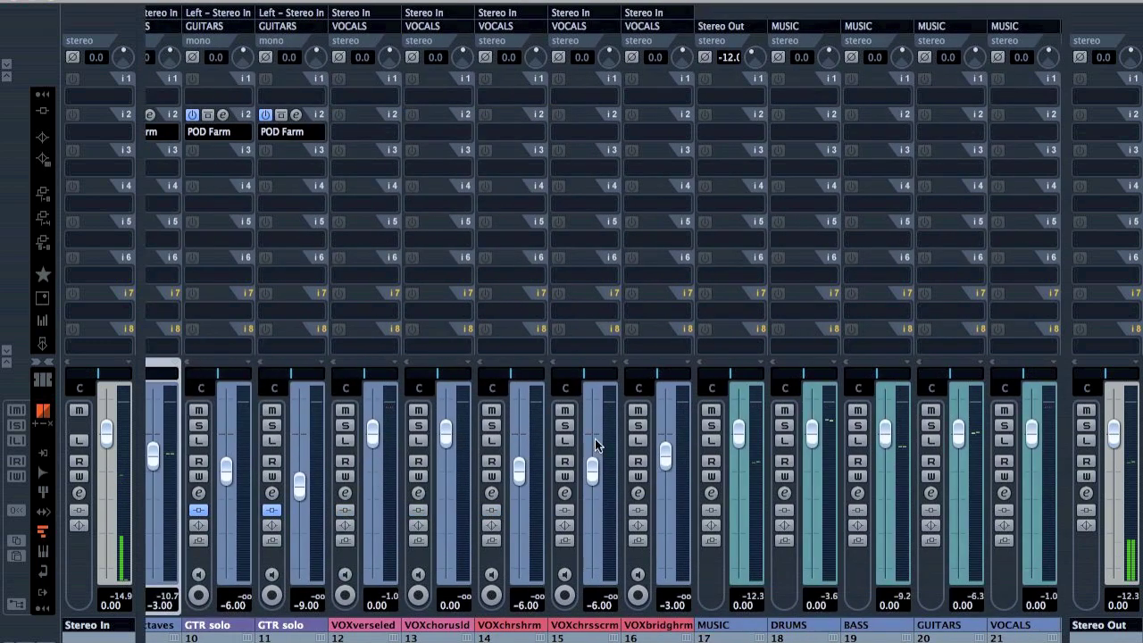
{"action": "scroll", "coordinate": [599, 446], "scroll_direction": "right", "scroll_amount": 1}
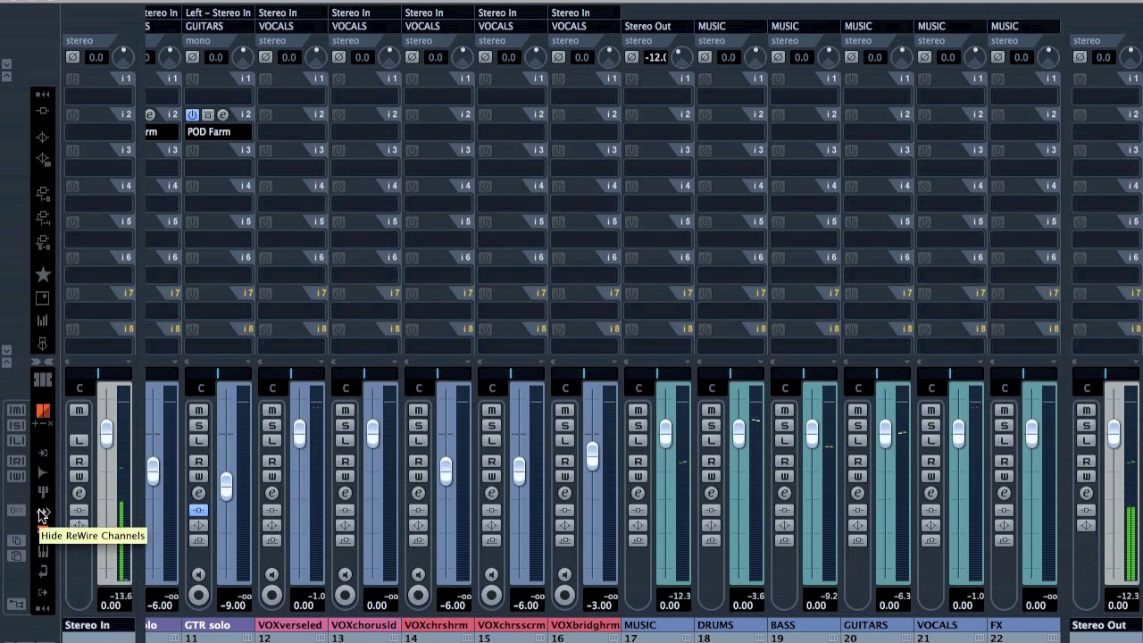
{"action": "left_click", "coordinate": [40, 472]}
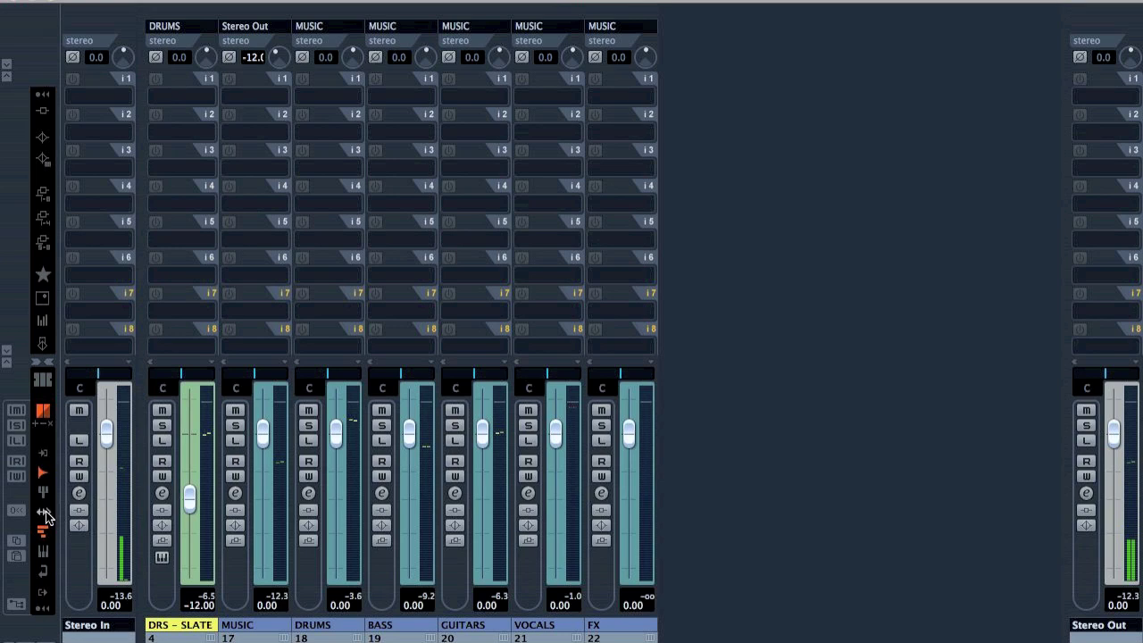
{"action": "left_click", "coordinate": [44, 556]}
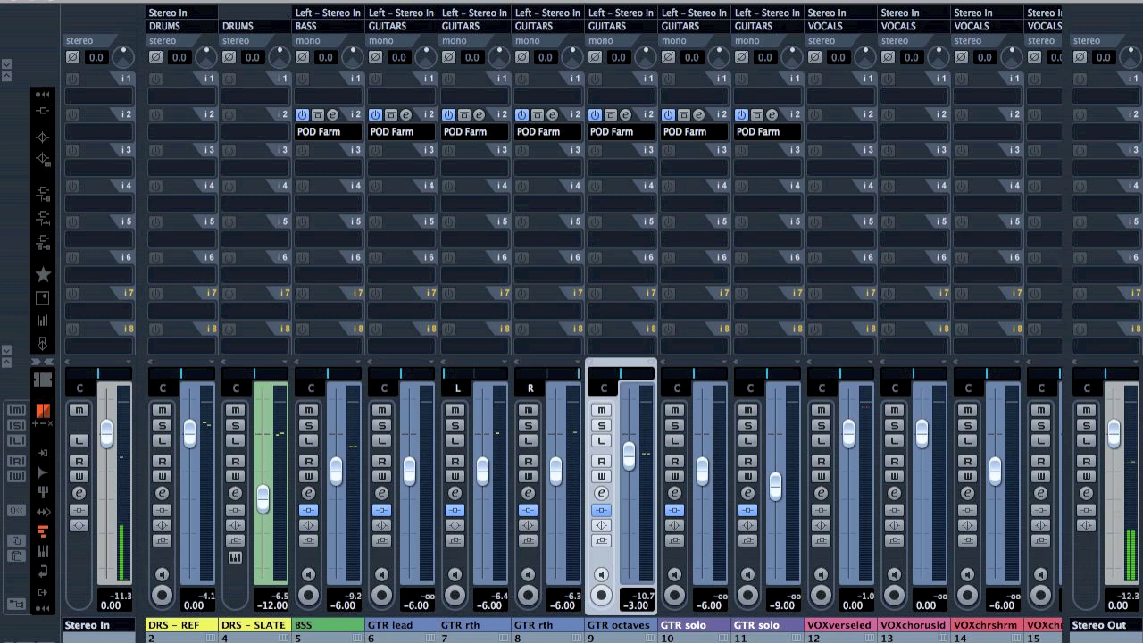
Step: Open the GUITARS group's channel settings from the mixer and close the mixer behind them
{"action": "left_click", "coordinate": [475, 641]}
{"action": "left_click_drag", "start_coordinate": [487, 642], "coordinate": [866, 642]}
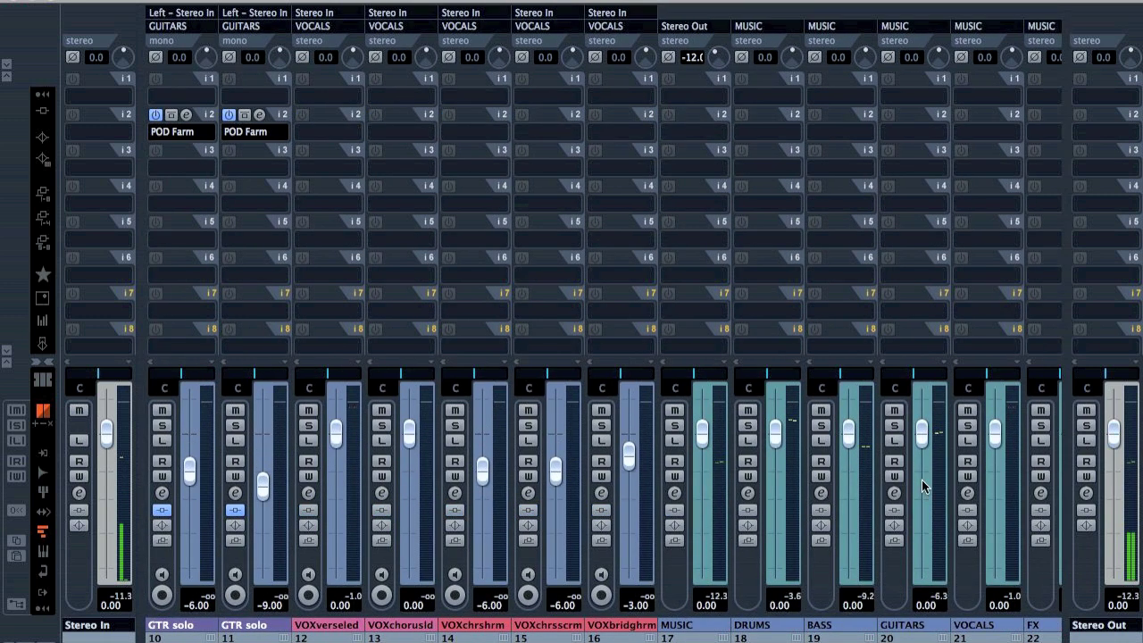
{"action": "left_click", "coordinate": [893, 494]}
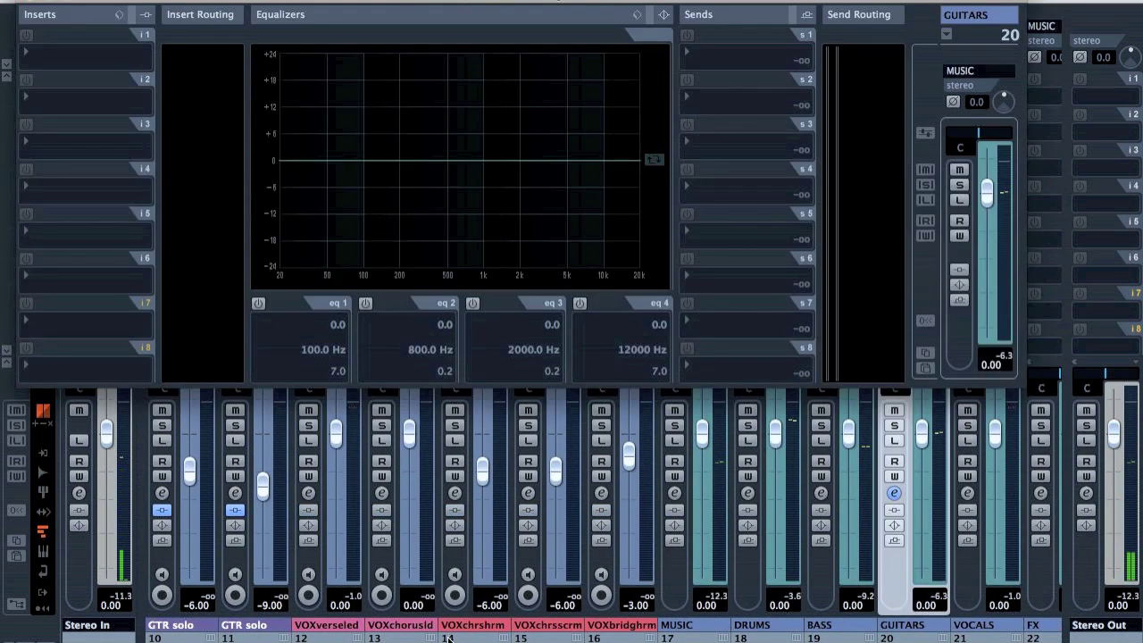
{"action": "left_click", "coordinate": [26, 1]}
{"action": "left_click", "coordinate": [14, 5]}
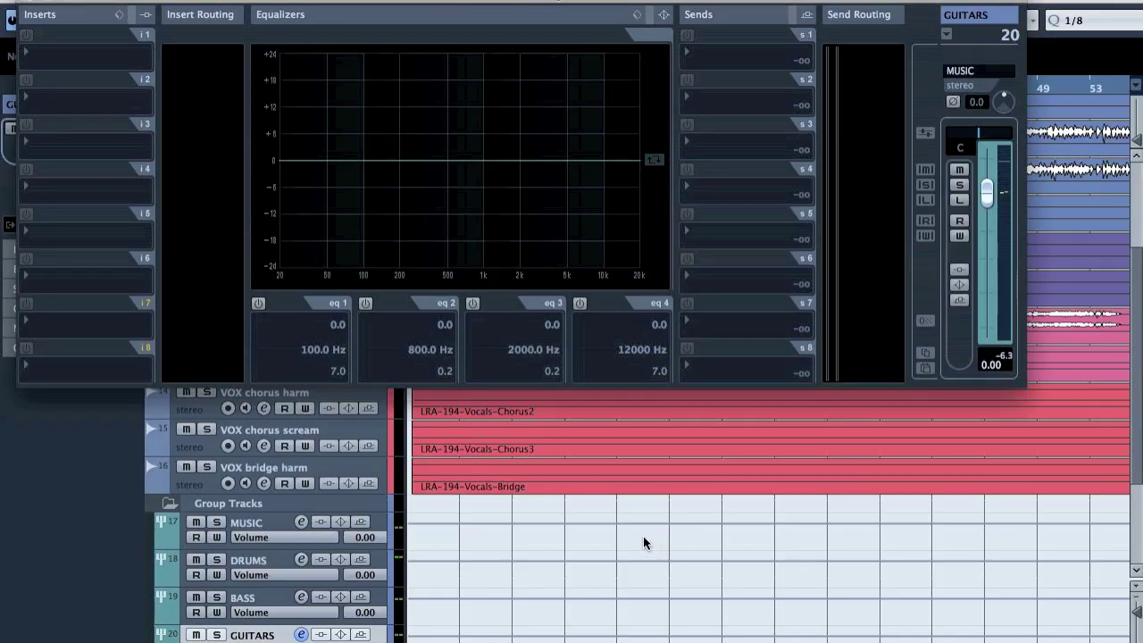
Step: Enable EQ band 1 on the GUITARS group as a High Pass II filter with a Q of 5.0
{"action": "left_click", "coordinate": [258, 303]}
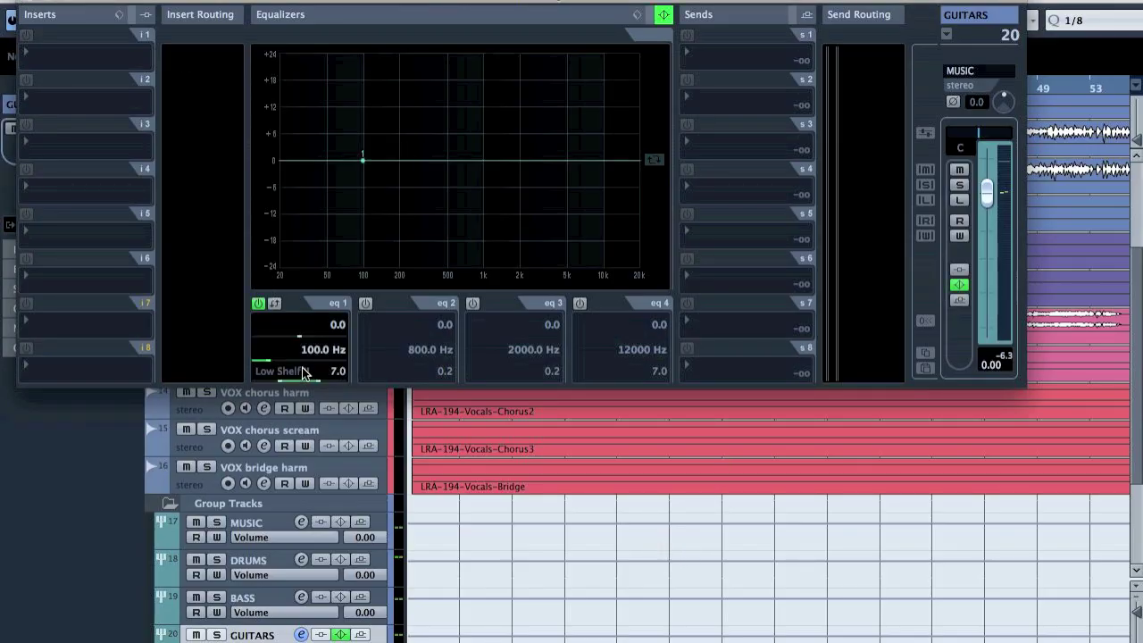
{"action": "left_click", "coordinate": [304, 371]}
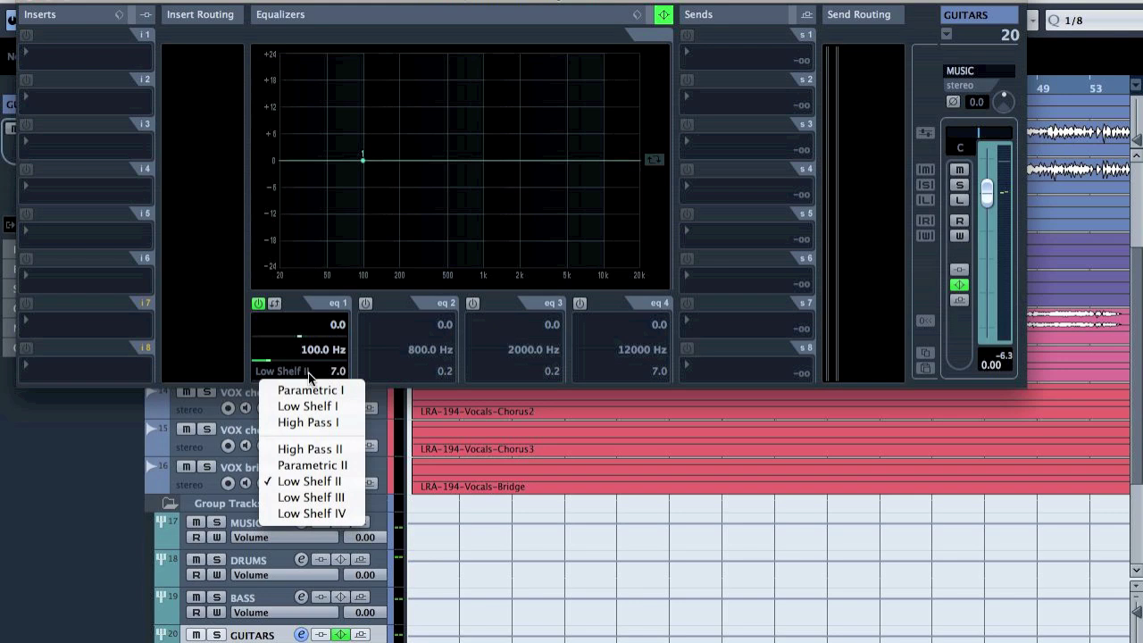
{"action": "left_click", "coordinate": [337, 482]}
{"action": "left_click", "coordinate": [295, 372]}
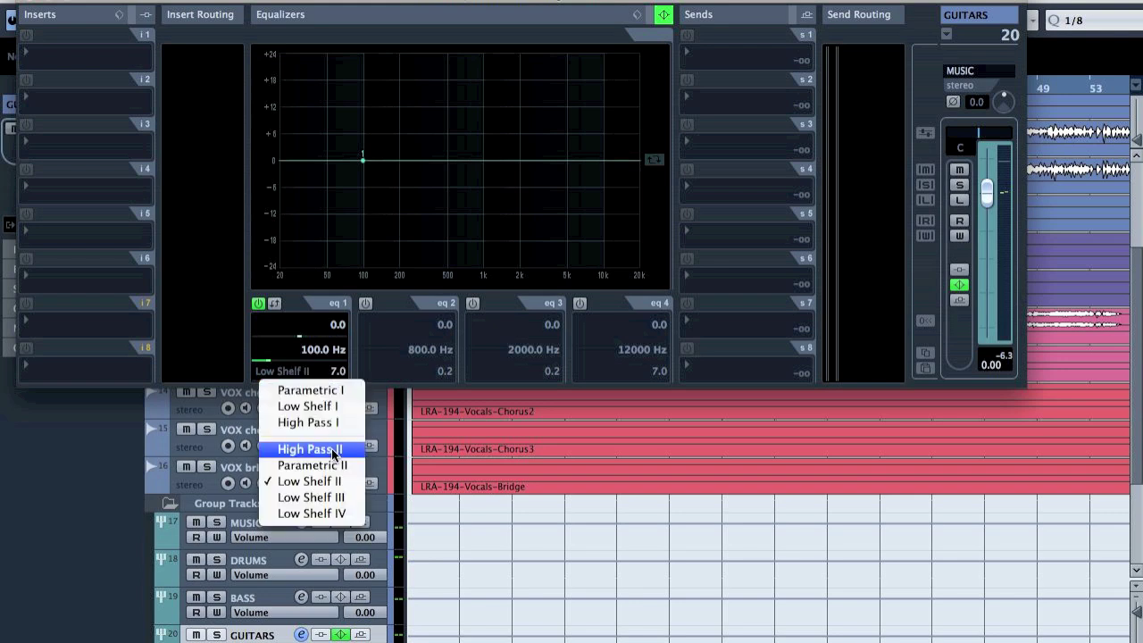
{"action": "left_click", "coordinate": [326, 362]}
{"action": "left_click", "coordinate": [336, 370]}
{"action": "type", "text": "5"}
{"action": "key", "text": "Return"}
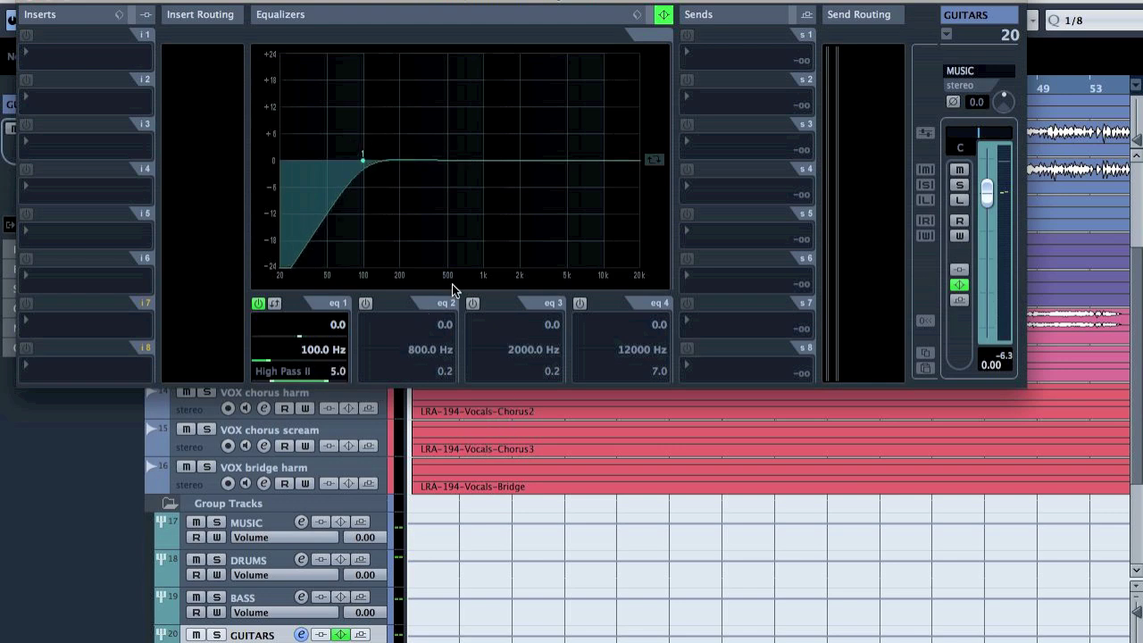
Step: Switch EQ band 1 to High Pass I to compare the curve, and return it to High Pass II
{"action": "left_click", "coordinate": [295, 372]}
{"action": "left_click", "coordinate": [332, 425]}
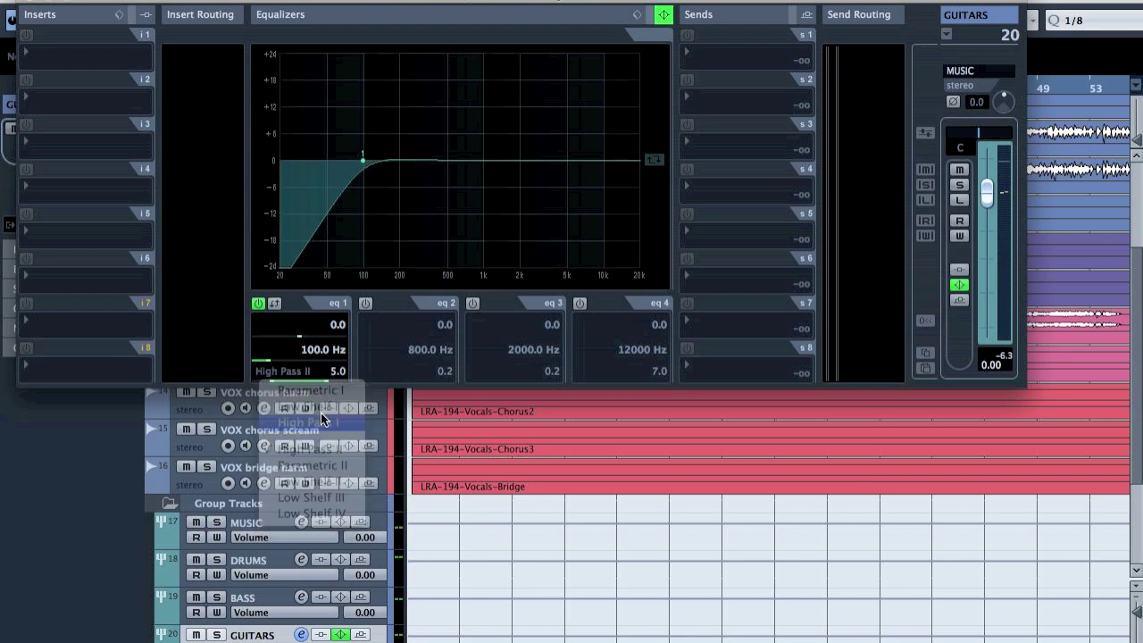
{"action": "left_click", "coordinate": [308, 375]}
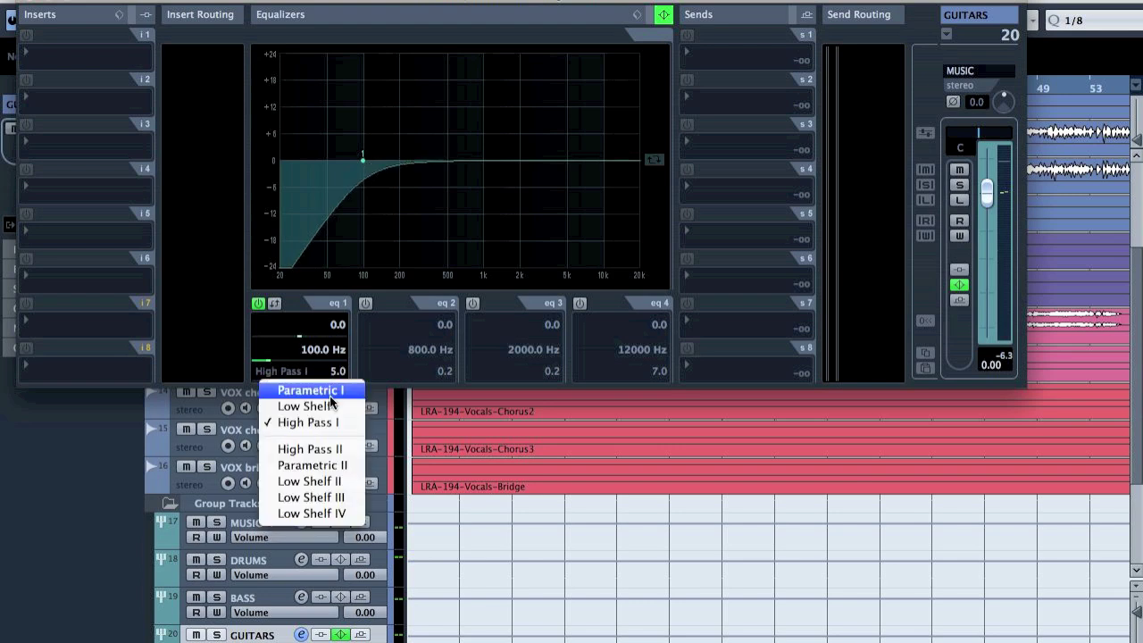
{"action": "left_click", "coordinate": [344, 447]}
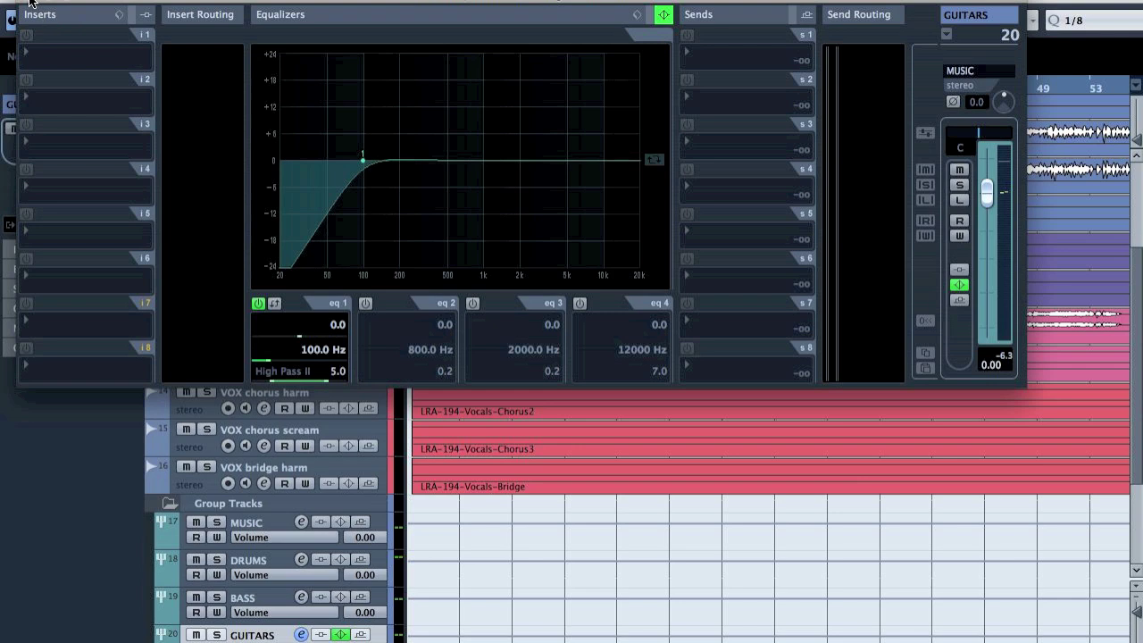
Step: Close the GUITARS channel settings and play the song from about bar 17
{"action": "left_click", "coordinate": [29, 2]}
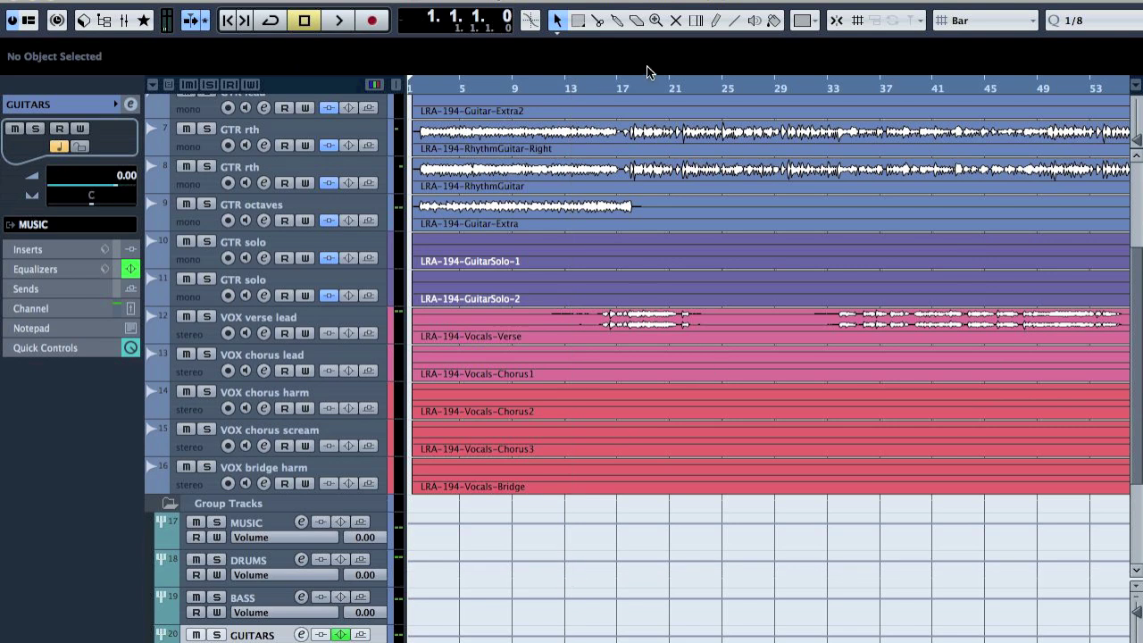
{"action": "scroll", "coordinate": [689, 388], "scroll_direction": "up", "scroll_amount": 5}
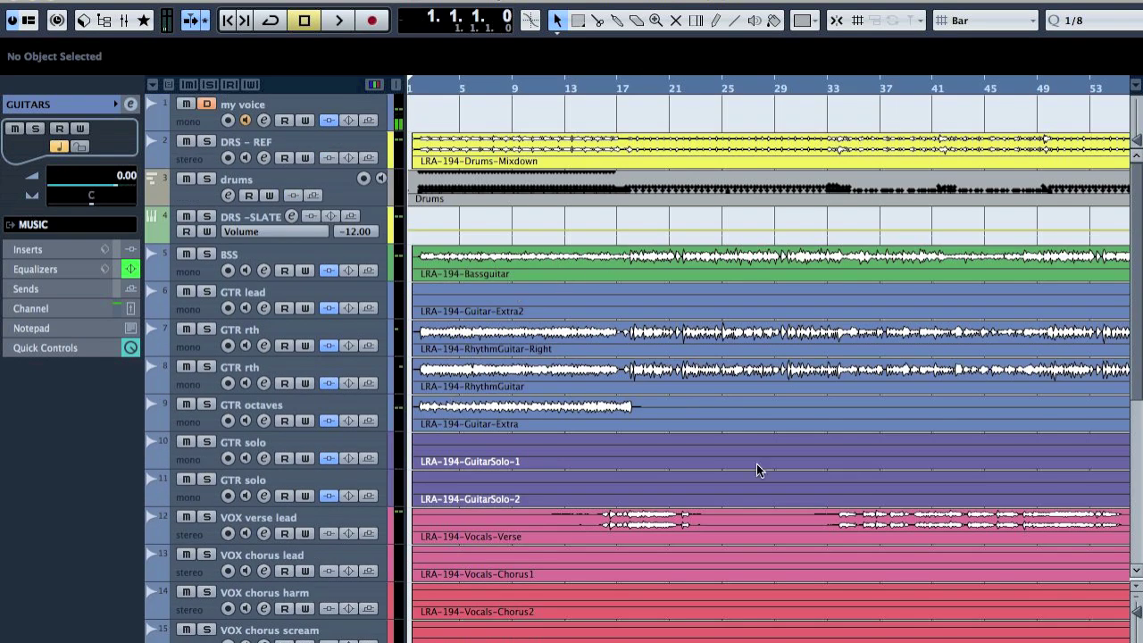
{"action": "left_click", "coordinate": [623, 92]}
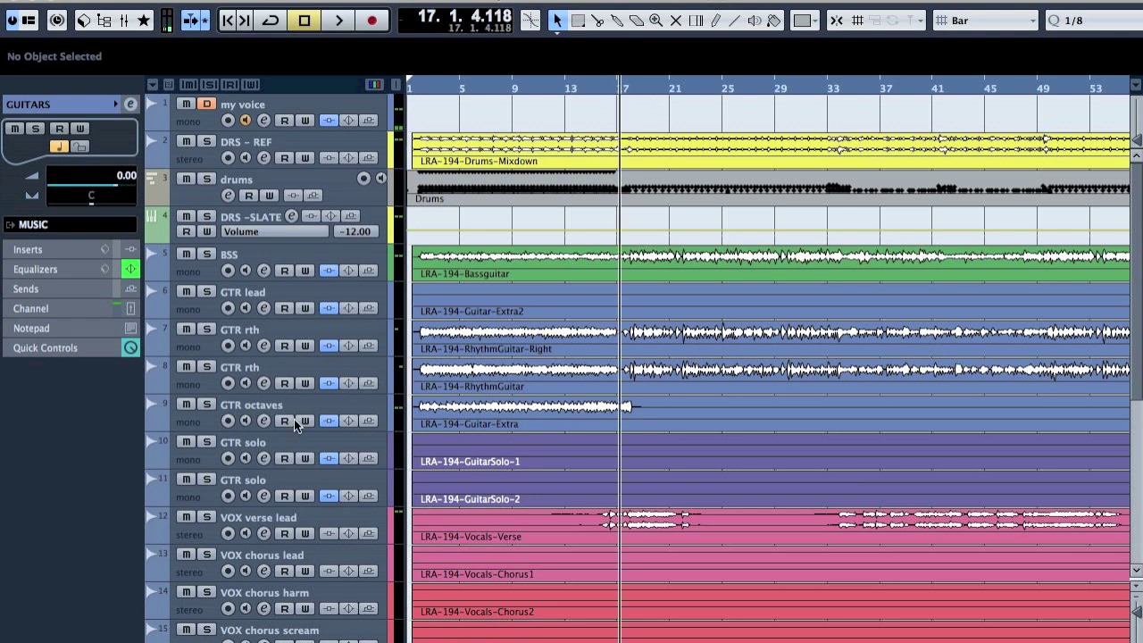
{"action": "key", "text": "space"}
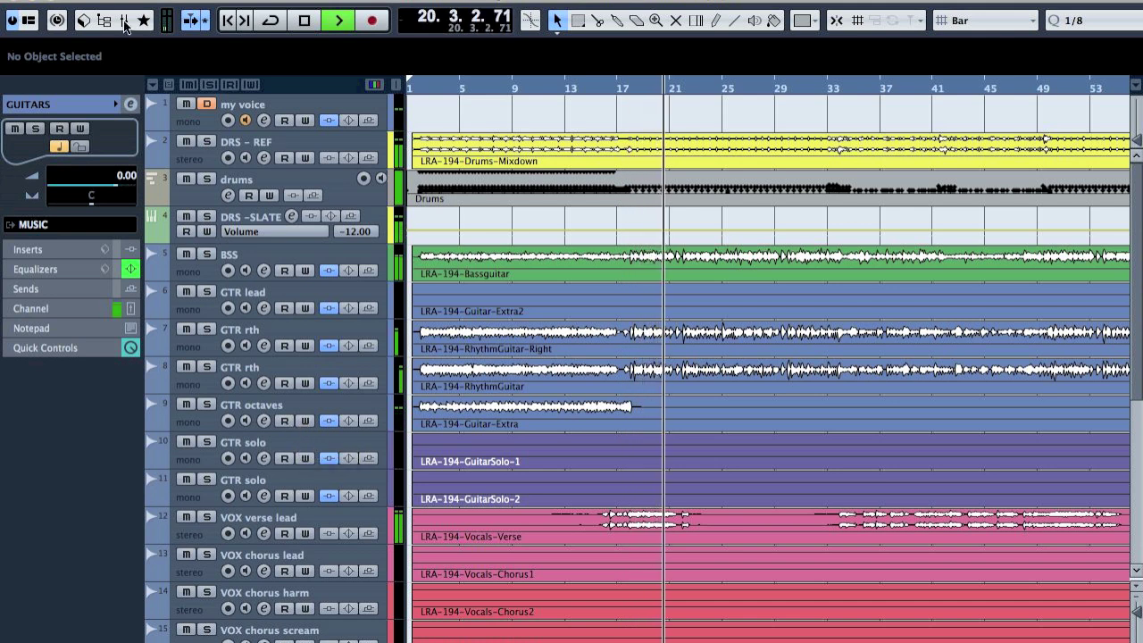
Step: Reopen the GUITARS group's channel settings during playback and sweep band 1's high-pass frequency up to 316 Hz and back to 249 Hz
{"action": "key", "text": "F3"}
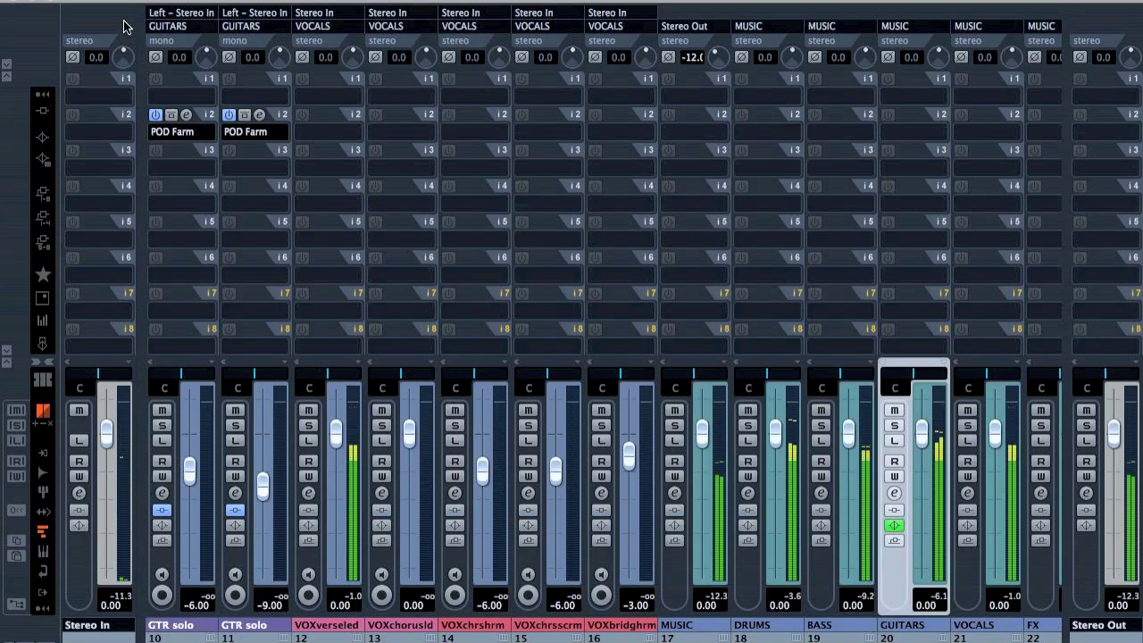
{"action": "left_click", "coordinate": [895, 493]}
{"action": "left_click", "coordinate": [271, 306]}
{"action": "left_click", "coordinate": [271, 306]}
{"action": "mouse_move", "coordinate": [367, 166]}
{"action": "left_mouse_down"}
{"action": "mouse_move", "coordinate": [295, 160]}
{"action": "mouse_move", "coordinate": [430, 163]}
{"action": "mouse_move", "coordinate": [386, 163]}
{"action": "left_mouse_up"}
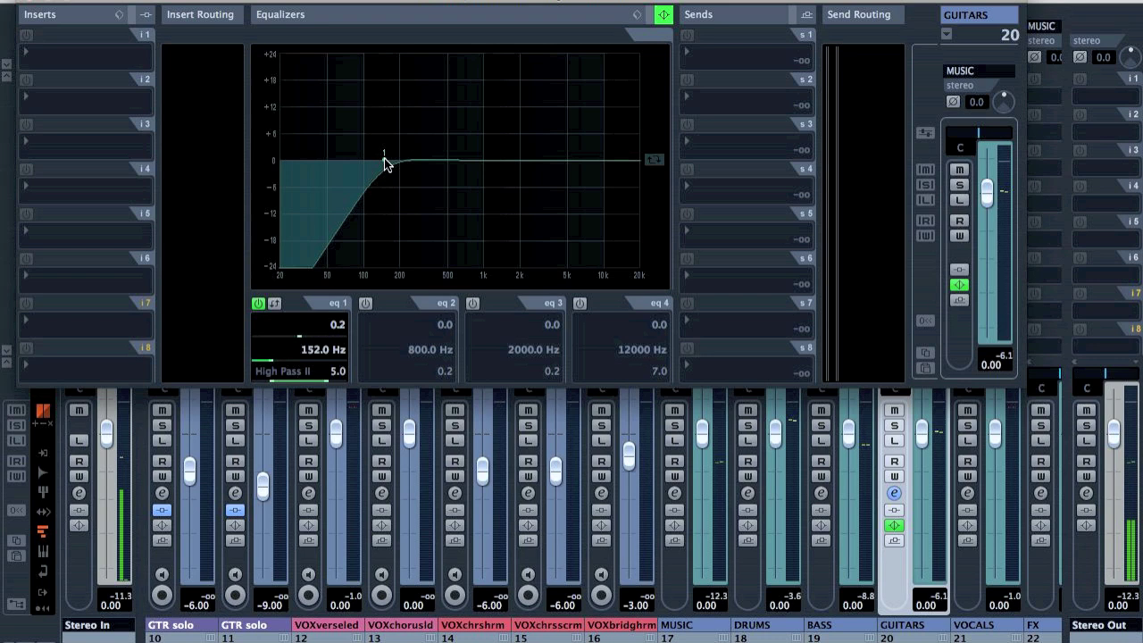
{"action": "left_click_drag", "start_coordinate": [384, 161], "coordinate": [424, 161]}
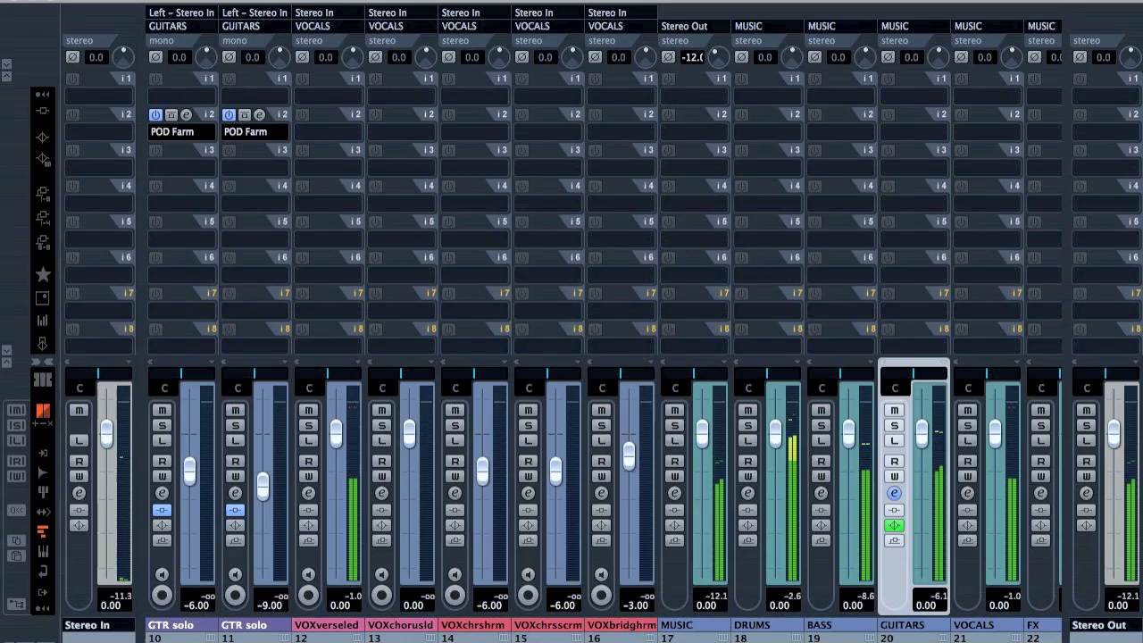
{"action": "left_click", "coordinate": [16, 4]}
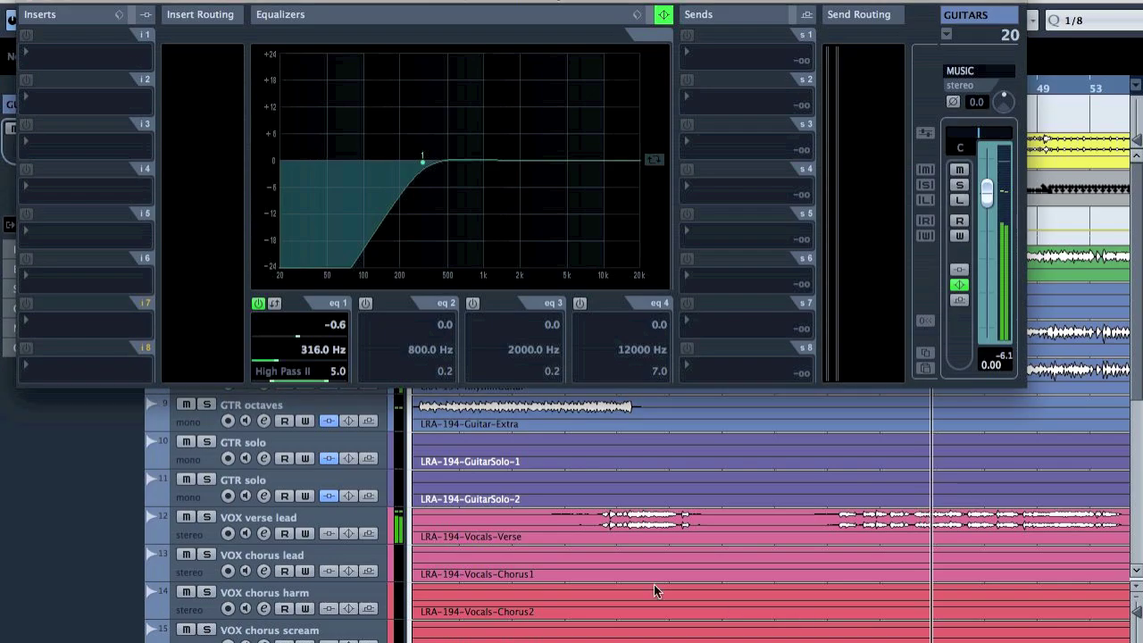
{"action": "left_click_drag", "start_coordinate": [422, 165], "coordinate": [411, 170]}
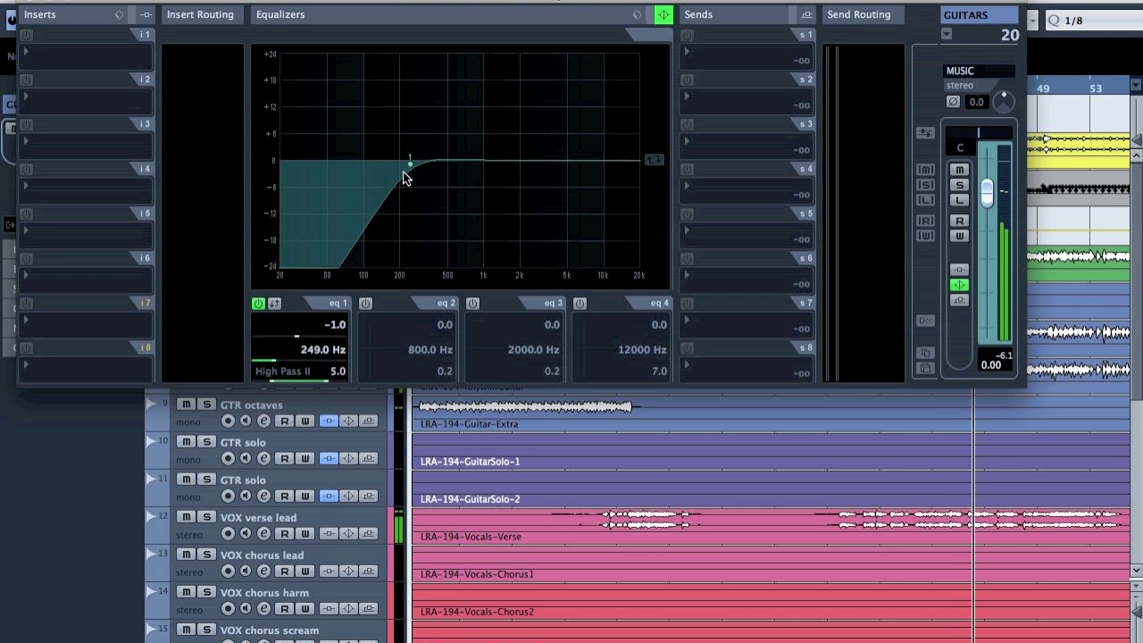
Step: Bypass and re-enable the GUITARS group's EQ band 1 to compare the sound, and close its channel settings
{"action": "left_click", "coordinate": [258, 304]}
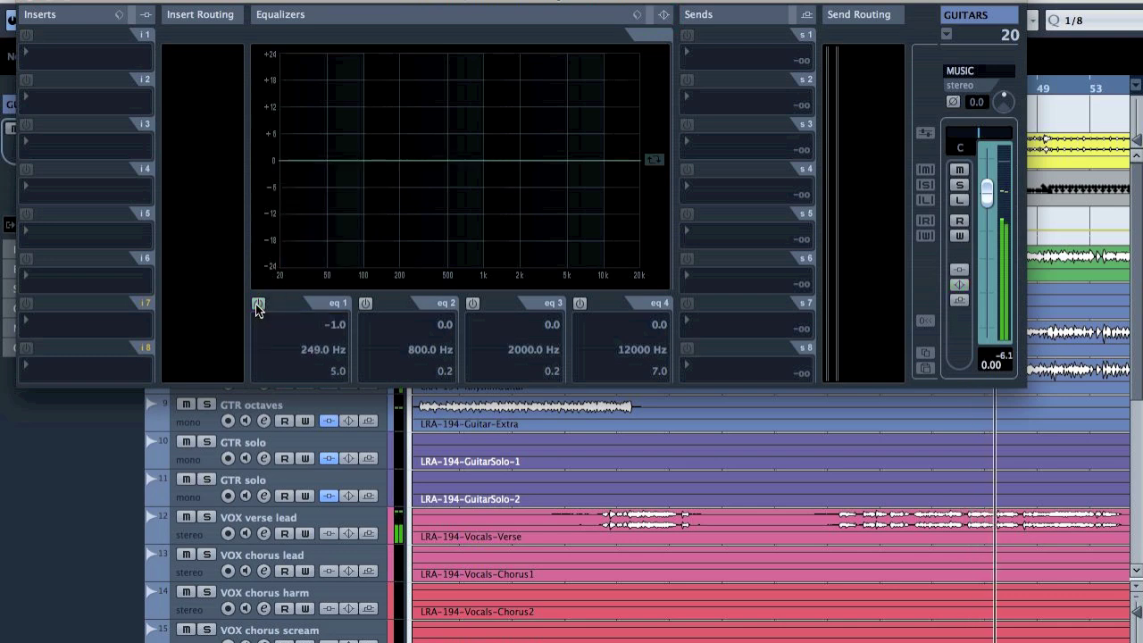
{"action": "left_click", "coordinate": [258, 305]}
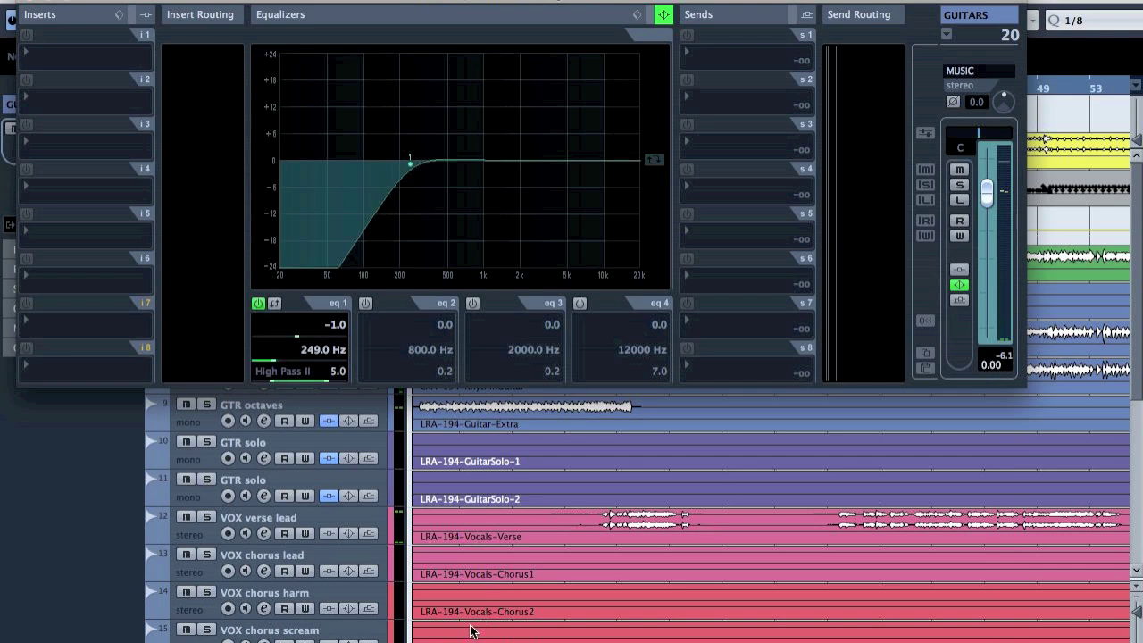
{"action": "left_click", "coordinate": [25, 1]}
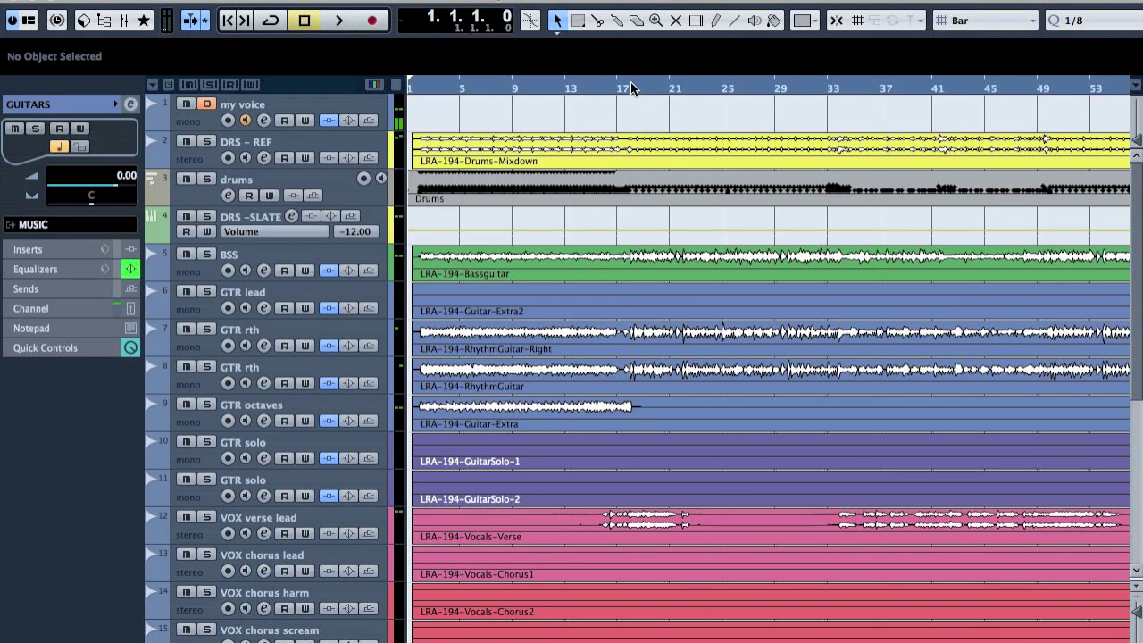
Step: Play from just before bar 17 with the GUITARS channel settings open, toggling EQ band 1 off and on to compare
{"action": "left_click", "coordinate": [622, 90]}
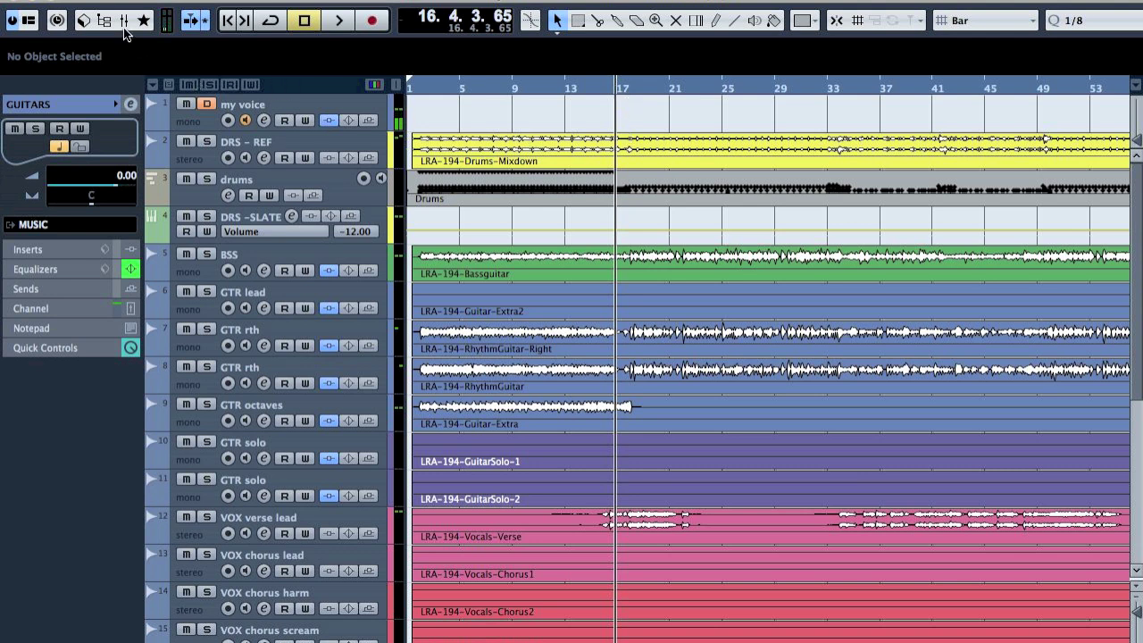
{"action": "left_click", "coordinate": [46, 268]}
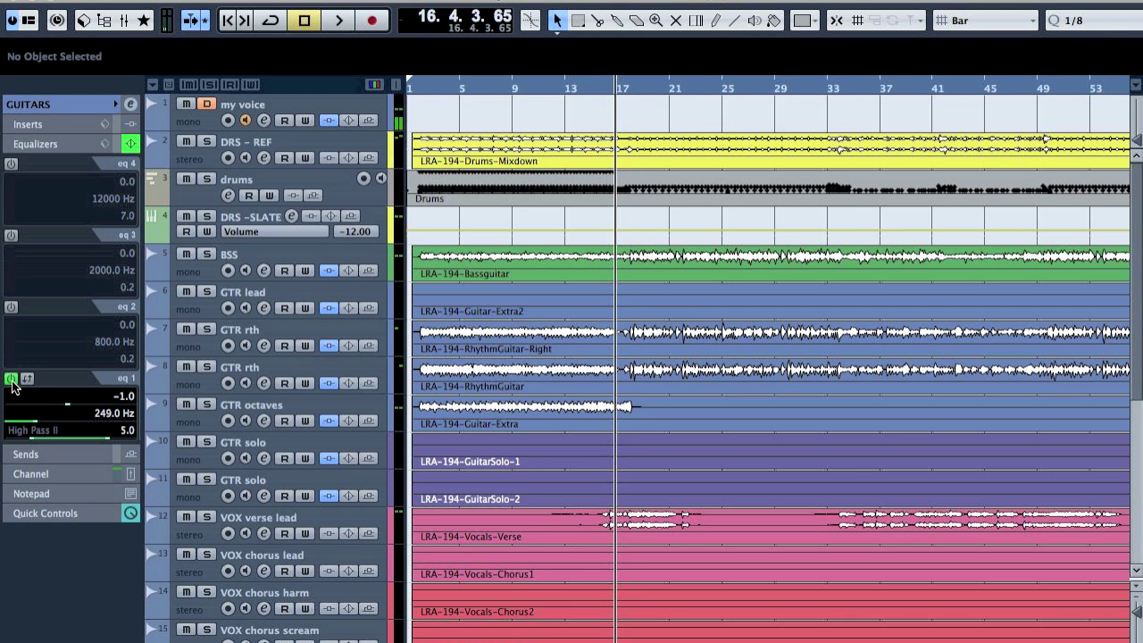
{"action": "key", "text": "space"}
{"action": "left_click", "coordinate": [132, 107]}
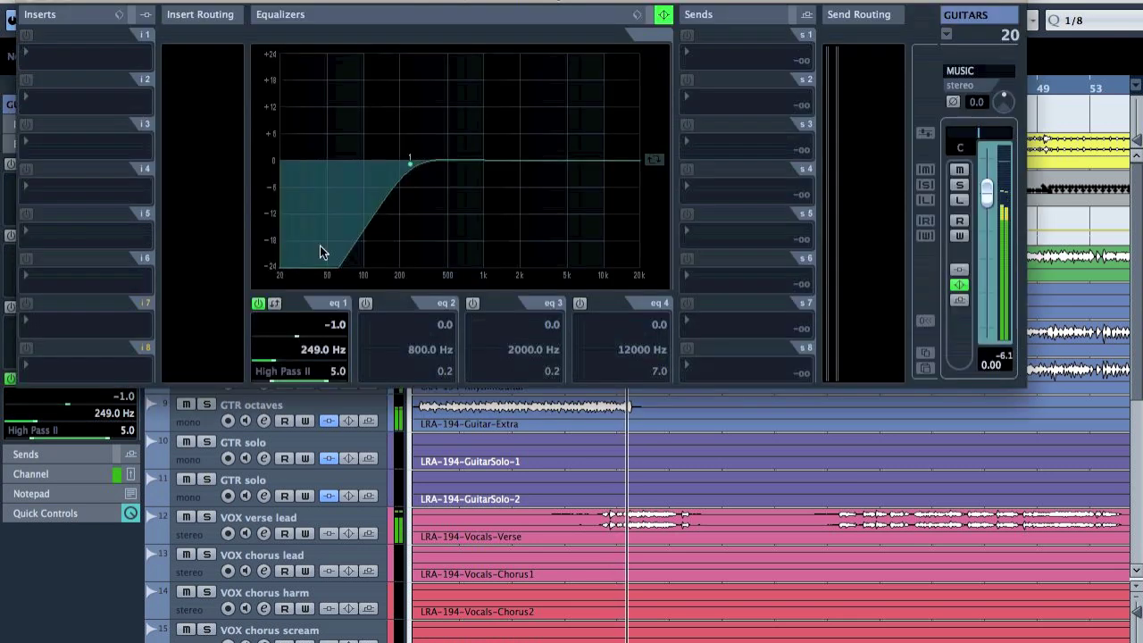
{"action": "left_click", "coordinate": [258, 304]}
{"action": "left_click", "coordinate": [259, 304]}
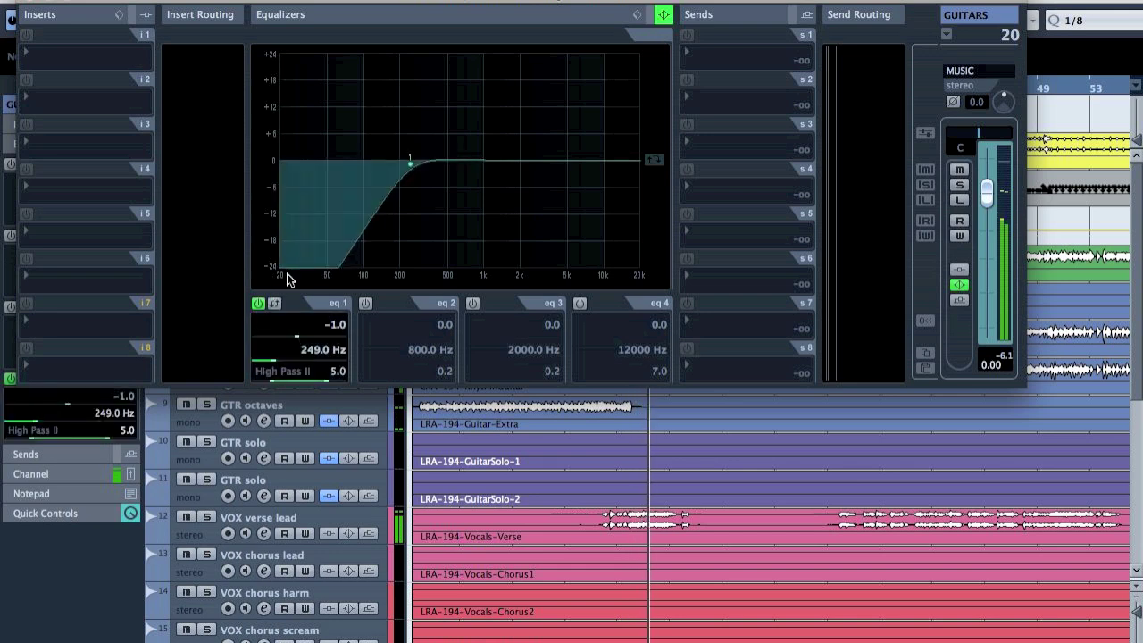
Step: Lower the GUITARS group's band 1 high-pass frequency to 91 Hz and enable EQ band 2
{"action": "left_click_drag", "start_coordinate": [412, 172], "coordinate": [359, 171]}
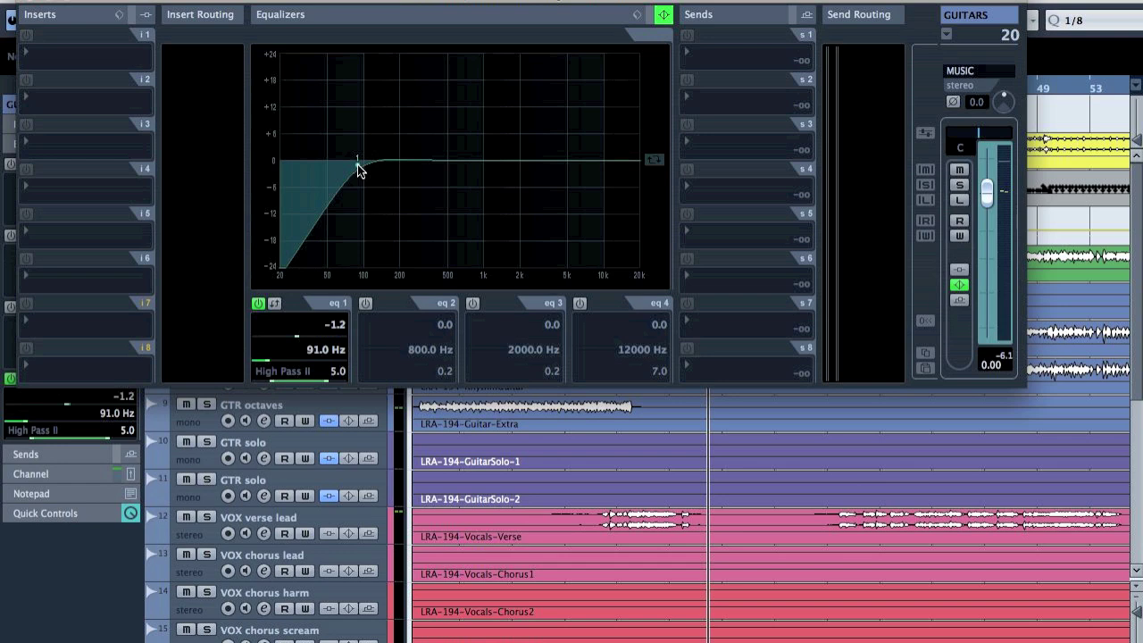
{"action": "left_click", "coordinate": [366, 304]}
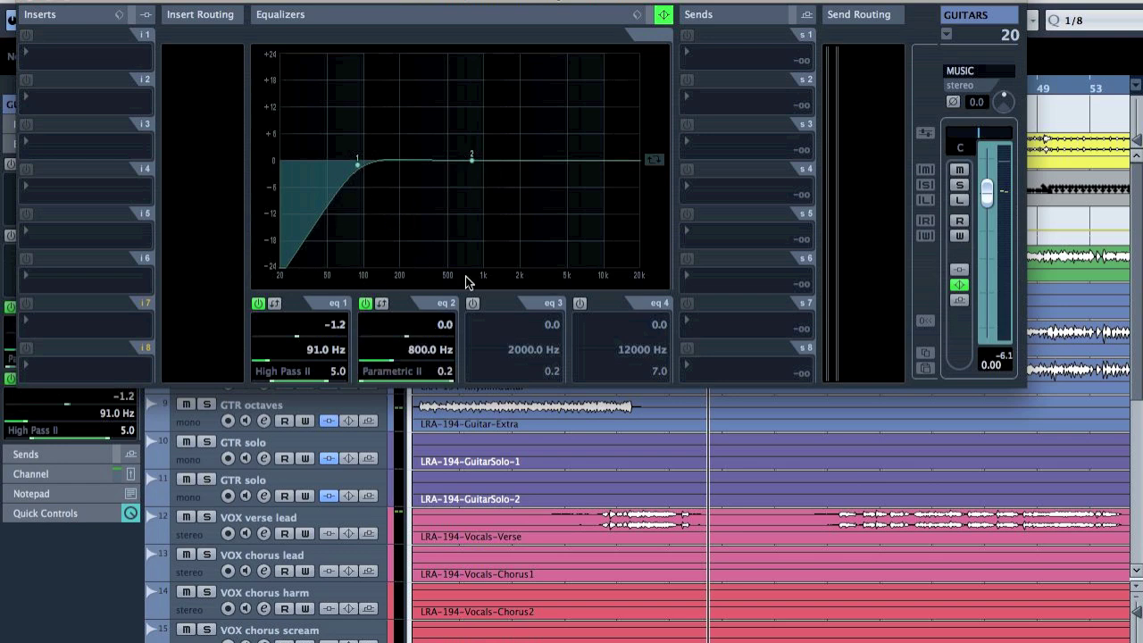
Step: Shape the GUITARS group's EQ band 2 into a -9.6 dB cut at 225 Hz with Q 1.9, then bypass and re-enable it to compare
{"action": "left_click_drag", "start_coordinate": [449, 384], "coordinate": [437, 386]}
{"action": "left_click_drag", "start_coordinate": [475, 165], "coordinate": [404, 206]}
{"action": "left_click_drag", "start_coordinate": [440, 386], "coordinate": [455, 367]}
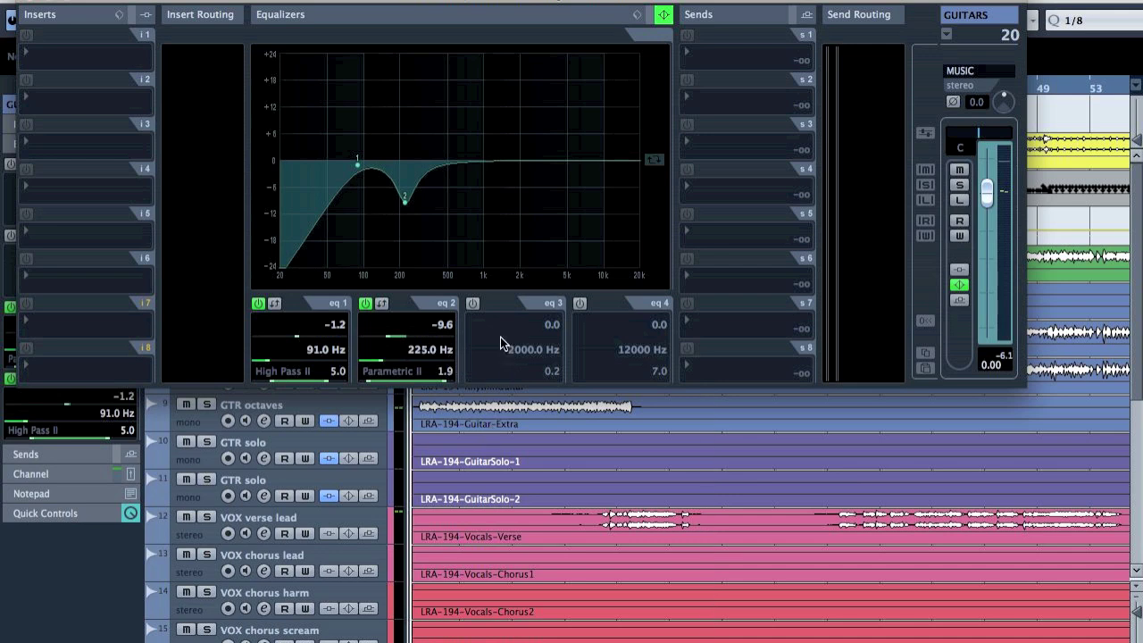
{"action": "left_click", "coordinate": [366, 303]}
{"action": "left_click", "coordinate": [366, 304]}
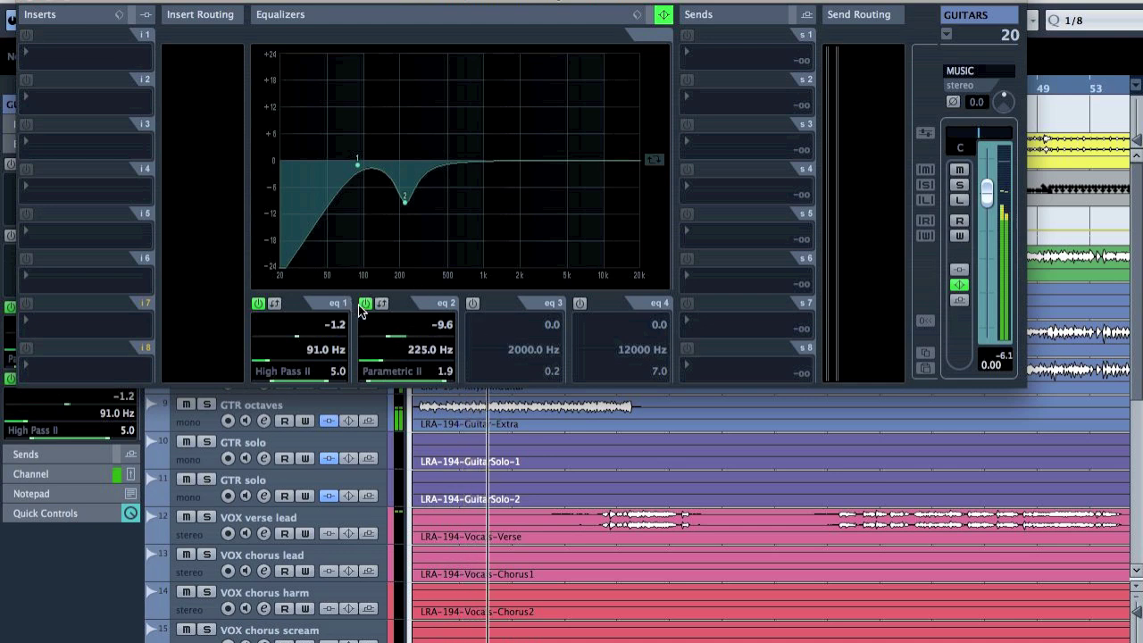
Step: Compare EQ band 1 off and on, and set its high-pass frequency to 100 Hz and gain to 0
{"action": "left_click", "coordinate": [258, 303]}
{"action": "left_click", "coordinate": [258, 303]}
{"action": "mouse_move", "coordinate": [360, 171]}
{"action": "left_mouse_down"}
{"action": "mouse_move", "coordinate": [410, 170]}
{"action": "mouse_move", "coordinate": [361, 166]}
{"action": "left_mouse_up"}
{"action": "left_click", "coordinate": [317, 357]}
{"action": "type", "text": "100"}
{"action": "key", "text": "Return"}
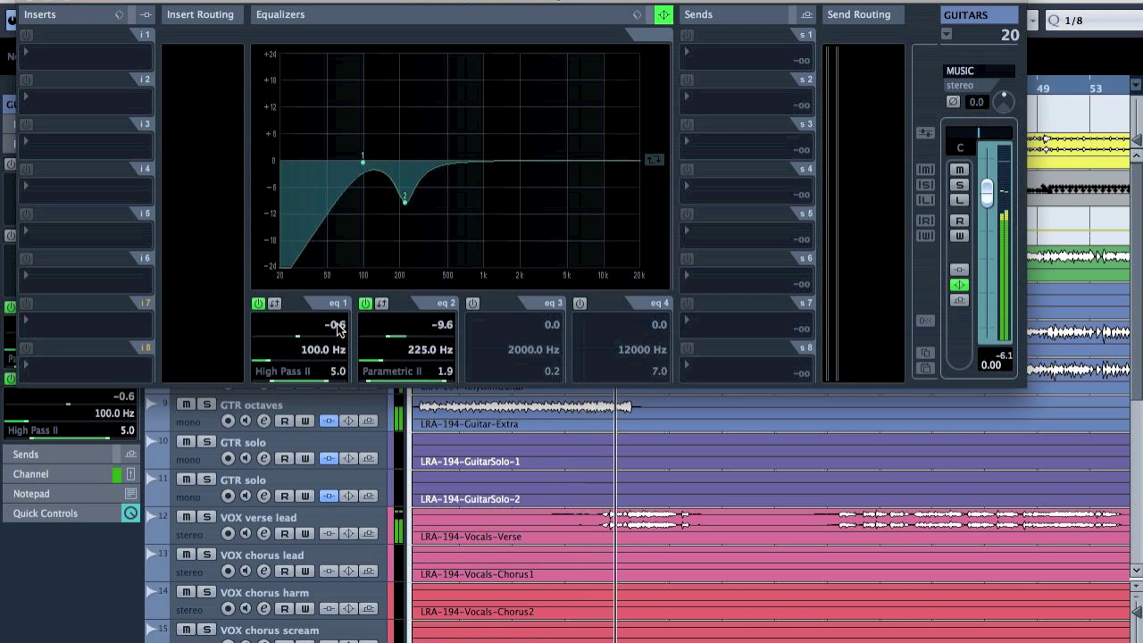
{"action": "left_click", "coordinate": [350, 325]}
{"action": "type", "text": "0"}
{"action": "key", "text": "Return"}
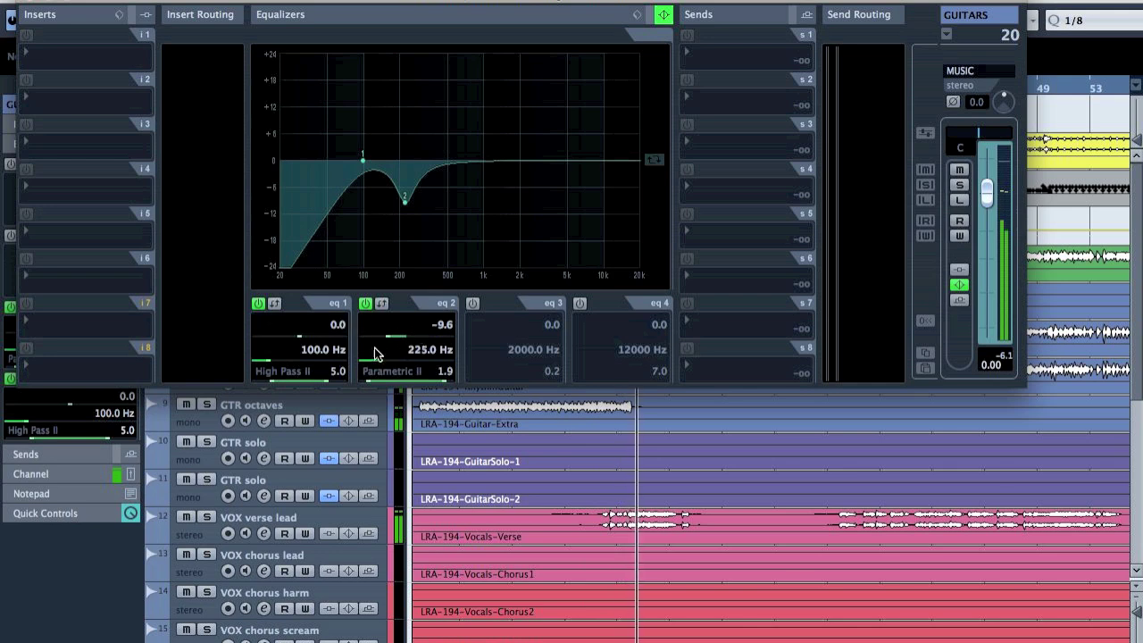
Step: Toggle EQ band 2's inversion on and off, and reduce the band's cut to -8.0 dB
{"action": "left_click", "coordinate": [380, 305]}
{"action": "left_click", "coordinate": [379, 306]}
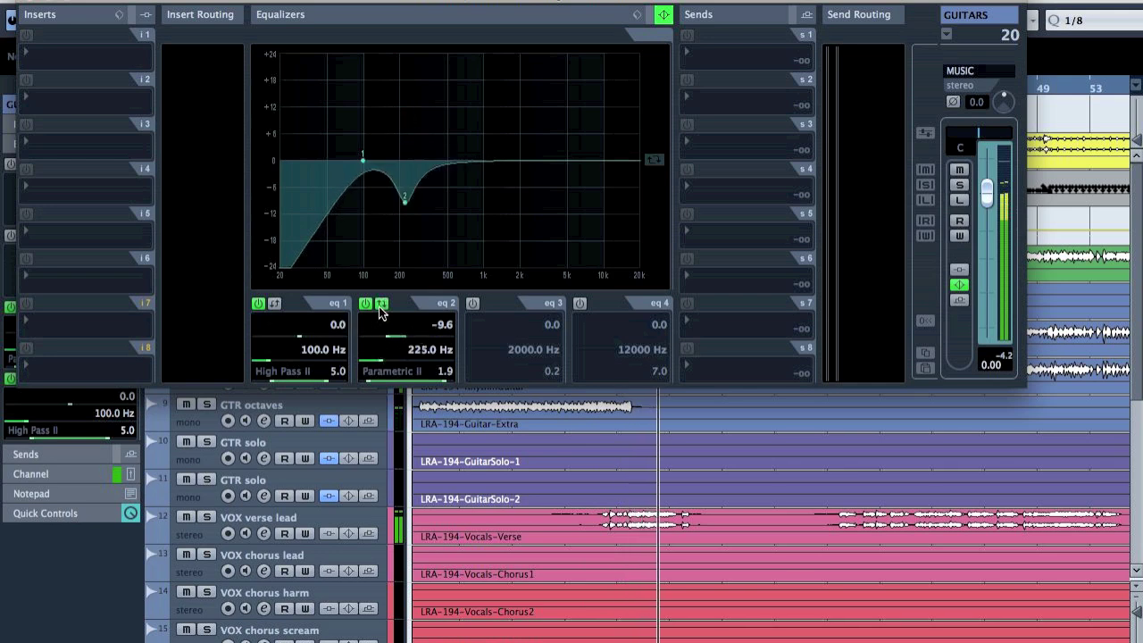
{"action": "left_click", "coordinate": [390, 341]}
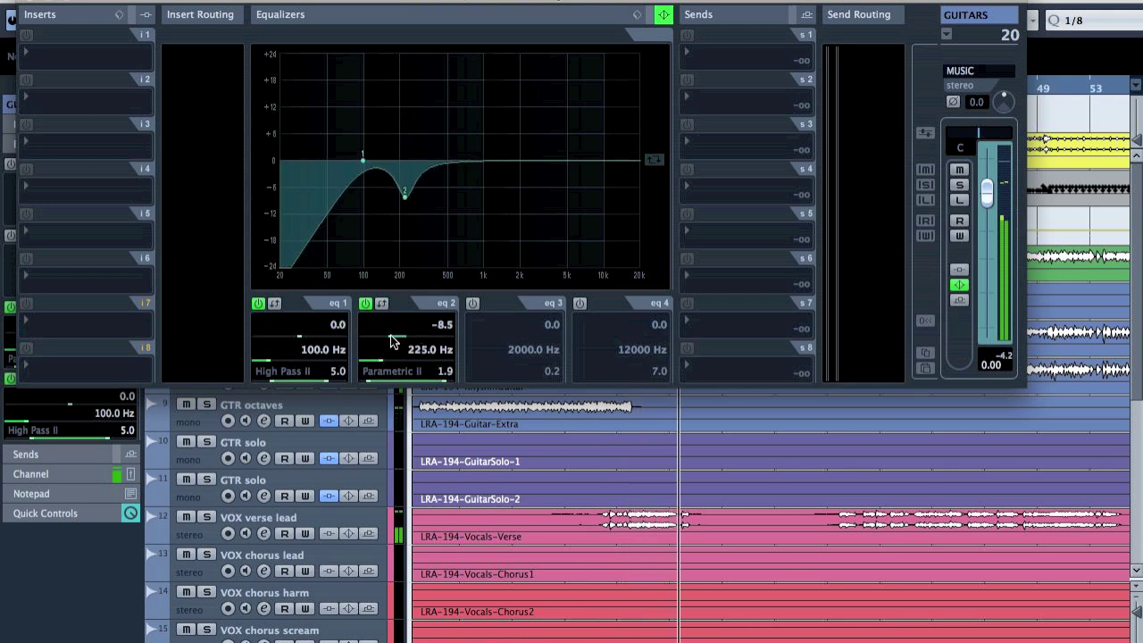
{"action": "left_click", "coordinate": [399, 342]}
{"action": "left_click_drag", "start_coordinate": [399, 343], "coordinate": [390, 343]}
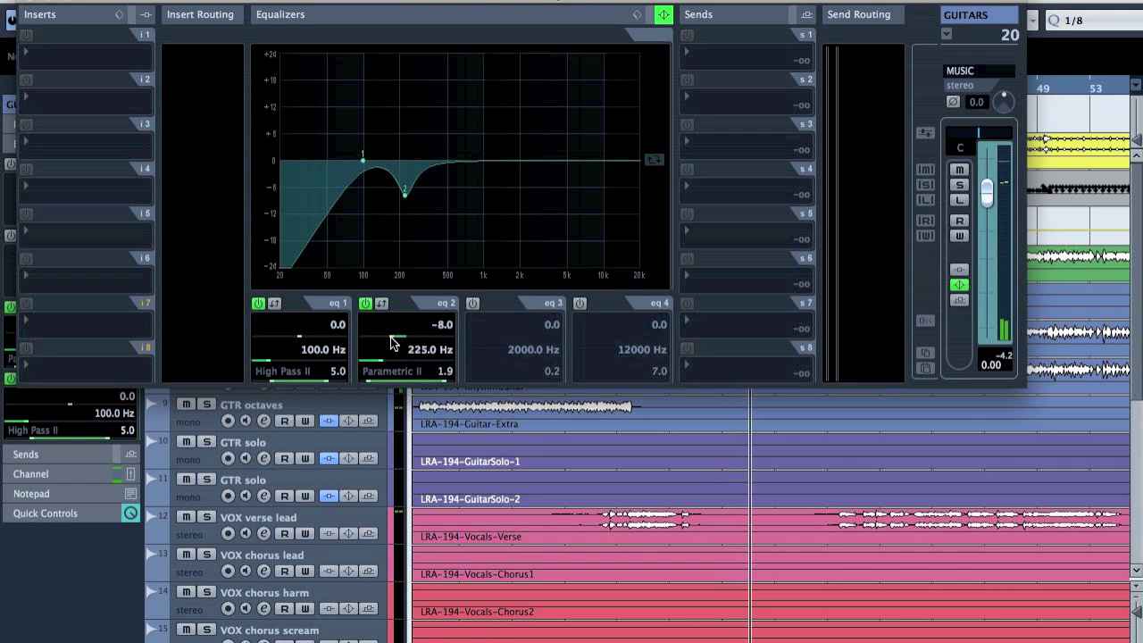
Step: Enable EQ band 4 as a Low Pass II filter and raise its frequency to 20000 Hz
{"action": "left_click", "coordinate": [580, 305]}
{"action": "left_click", "coordinate": [625, 375]}
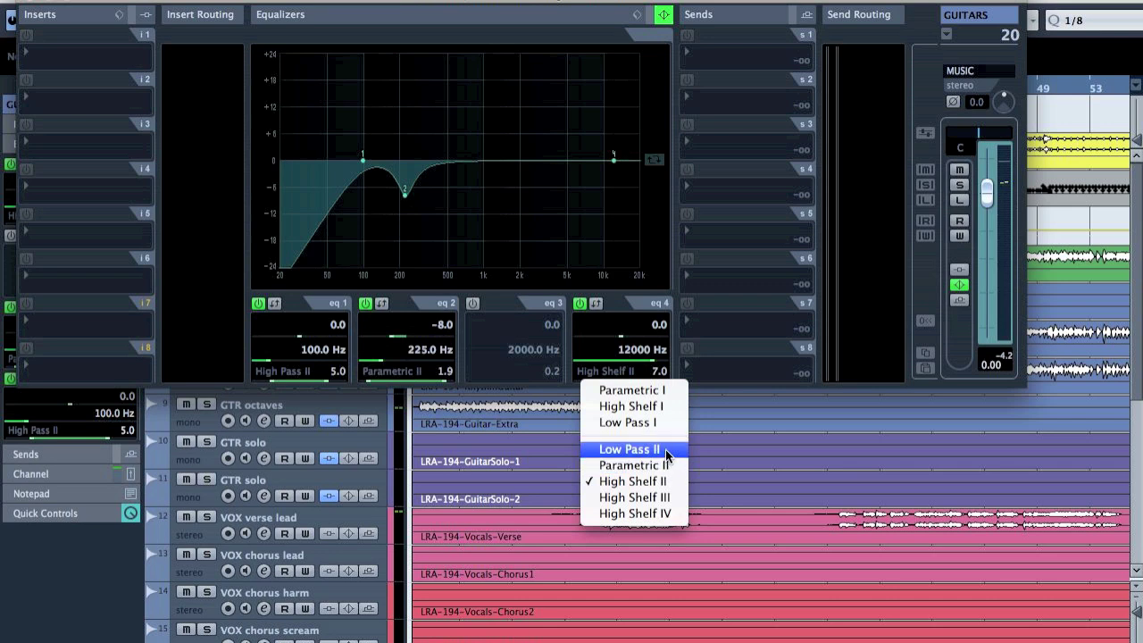
{"action": "left_click", "coordinate": [626, 450]}
{"action": "left_click_drag", "start_coordinate": [658, 378], "coordinate": [816, 474]}
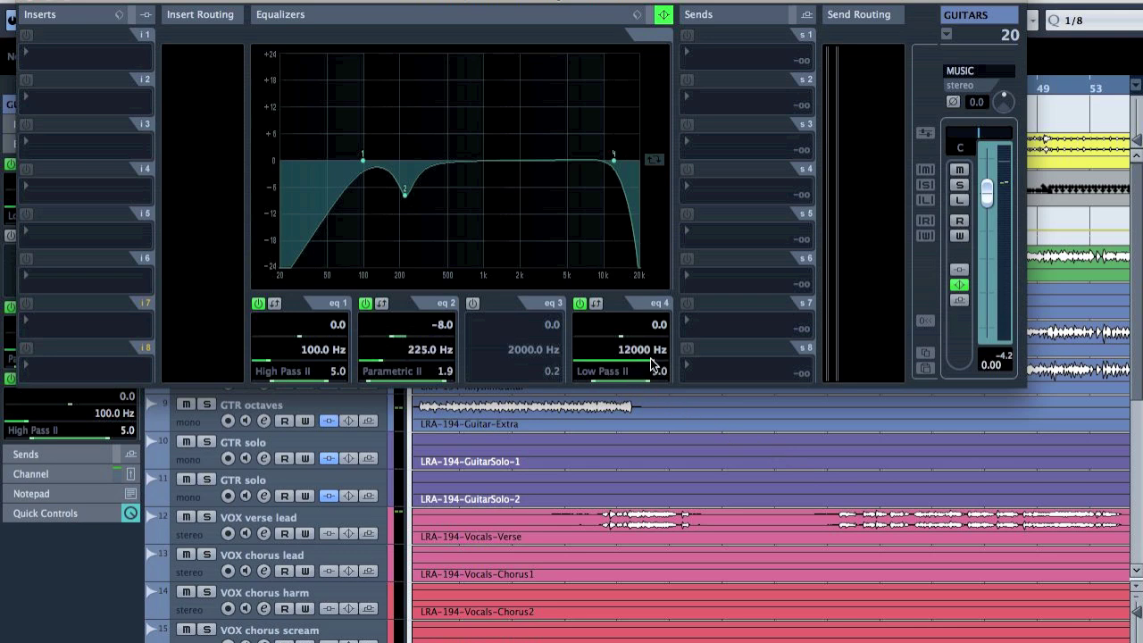
{"action": "left_click_drag", "start_coordinate": [656, 366], "coordinate": [679, 366]}
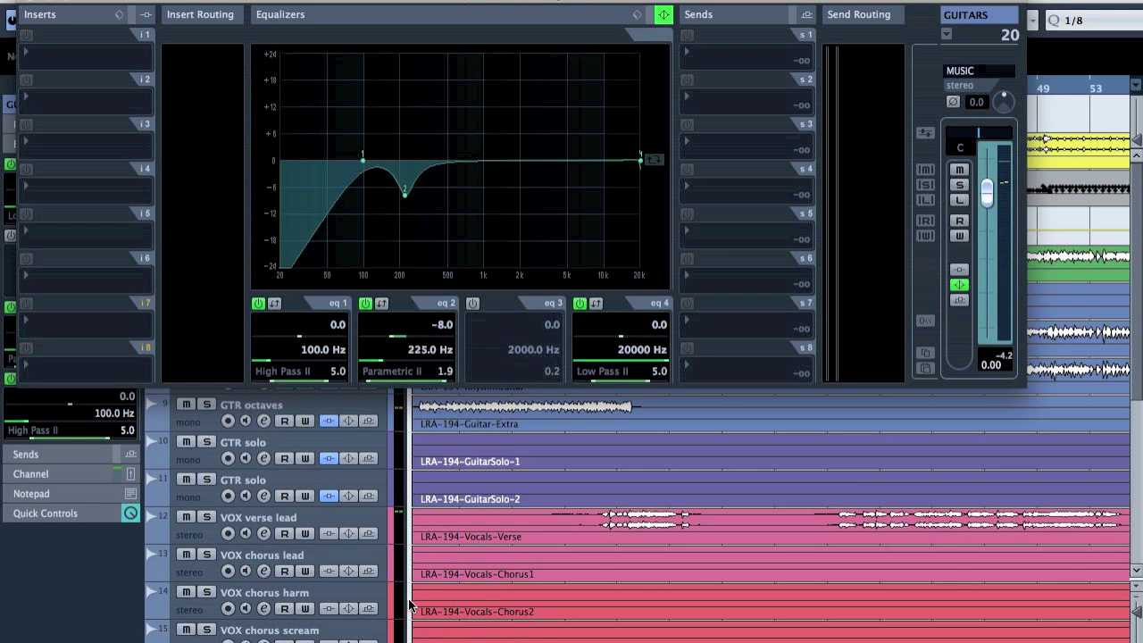
Step: Play from about bar 33 with the GUITARS channel settings reopened, lowering band 4's low-pass to 6713 Hz, comparing it bypassed, and readjusting to 7311 Hz
{"action": "key", "text": "super+w"}
{"action": "left_click", "coordinate": [849, 96]}
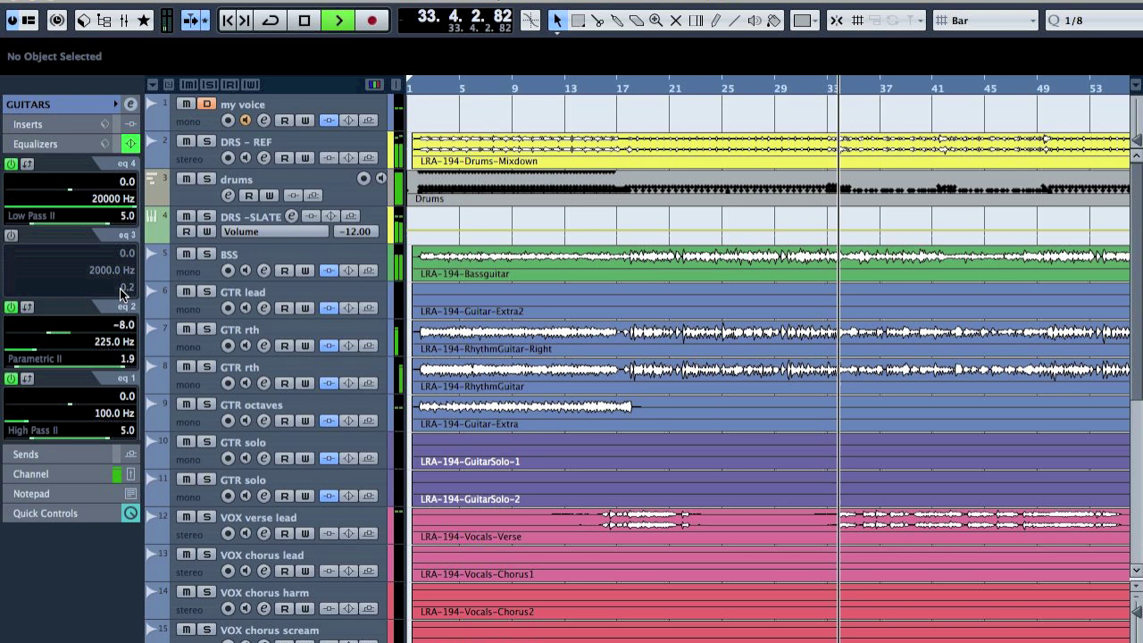
{"action": "left_click", "coordinate": [130, 106]}
{"action": "left_click_drag", "start_coordinate": [640, 161], "coordinate": [582, 159]}
{"action": "left_click", "coordinate": [580, 304]}
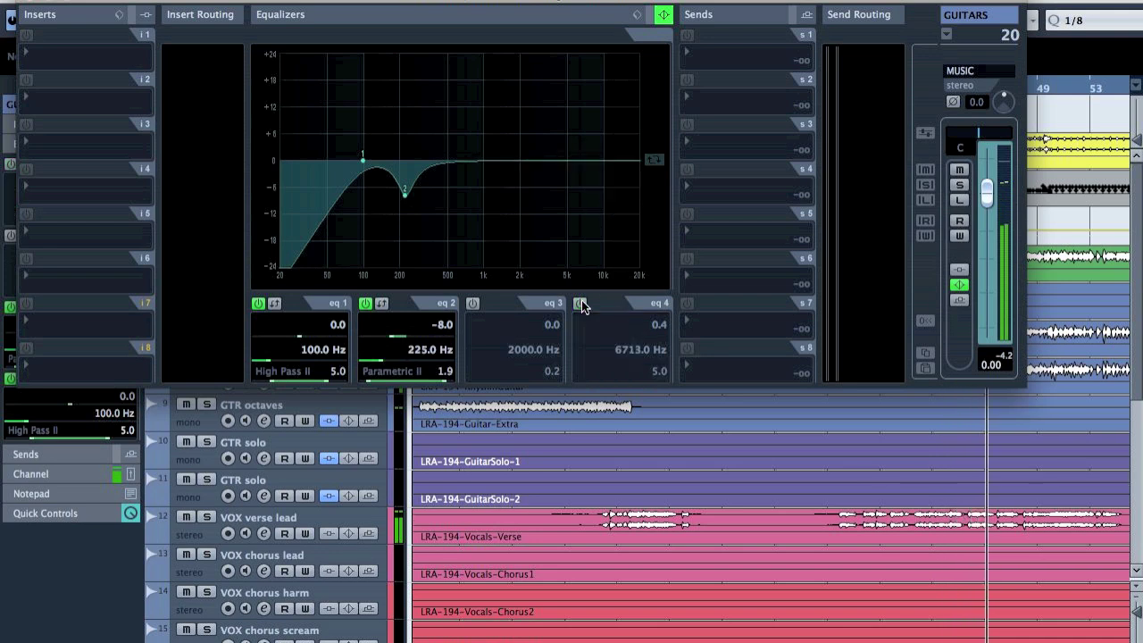
{"action": "left_click", "coordinate": [581, 304]}
{"action": "mouse_move", "coordinate": [582, 158]}
{"action": "left_mouse_down"}
{"action": "mouse_move", "coordinate": [567, 163]}
{"action": "mouse_move", "coordinate": [587, 158]}
{"action": "left_mouse_up"}
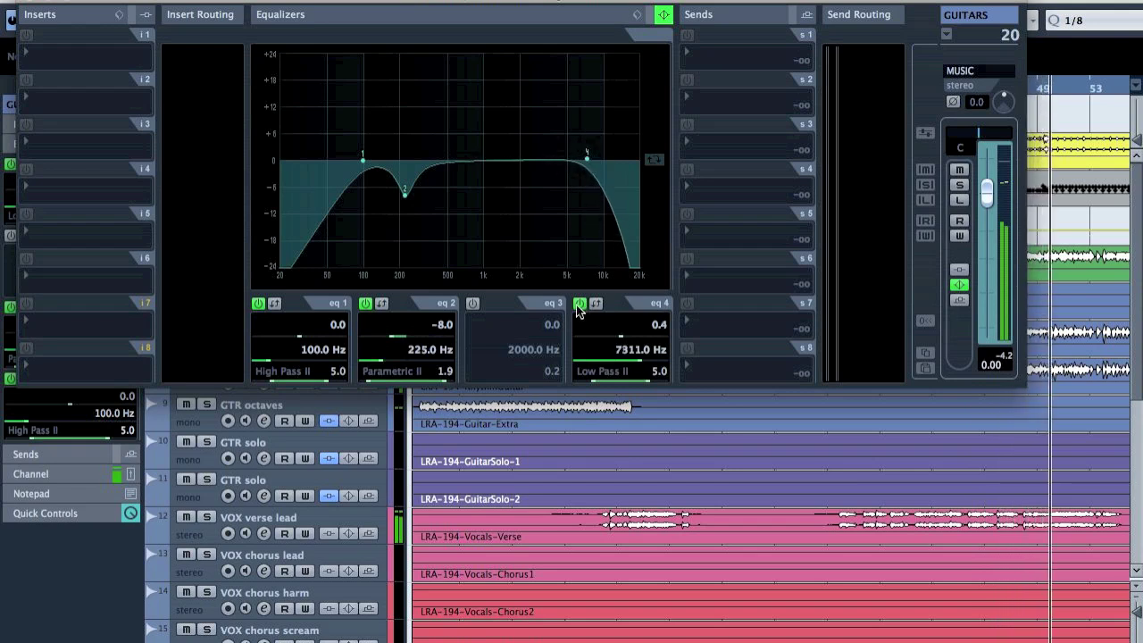
Step: Bypass and re-enable EQ band 4 twice during playback to compare the guitar sound with and without the low-pass filter
{"action": "left_click", "coordinate": [581, 304]}
{"action": "left_click", "coordinate": [580, 304]}
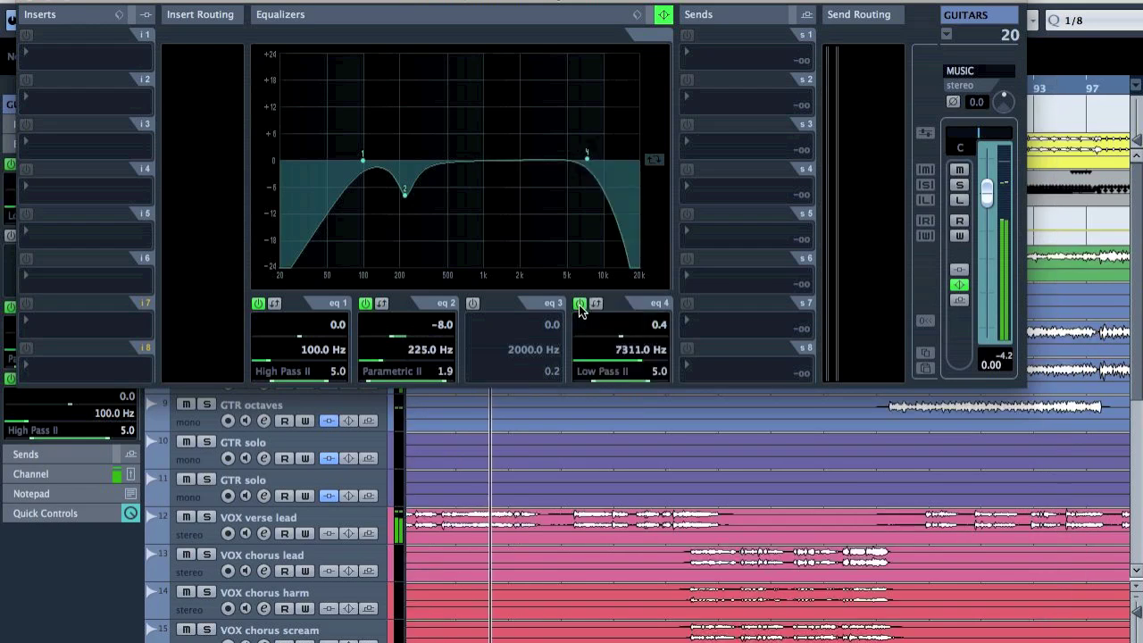
{"action": "left_click", "coordinate": [581, 304]}
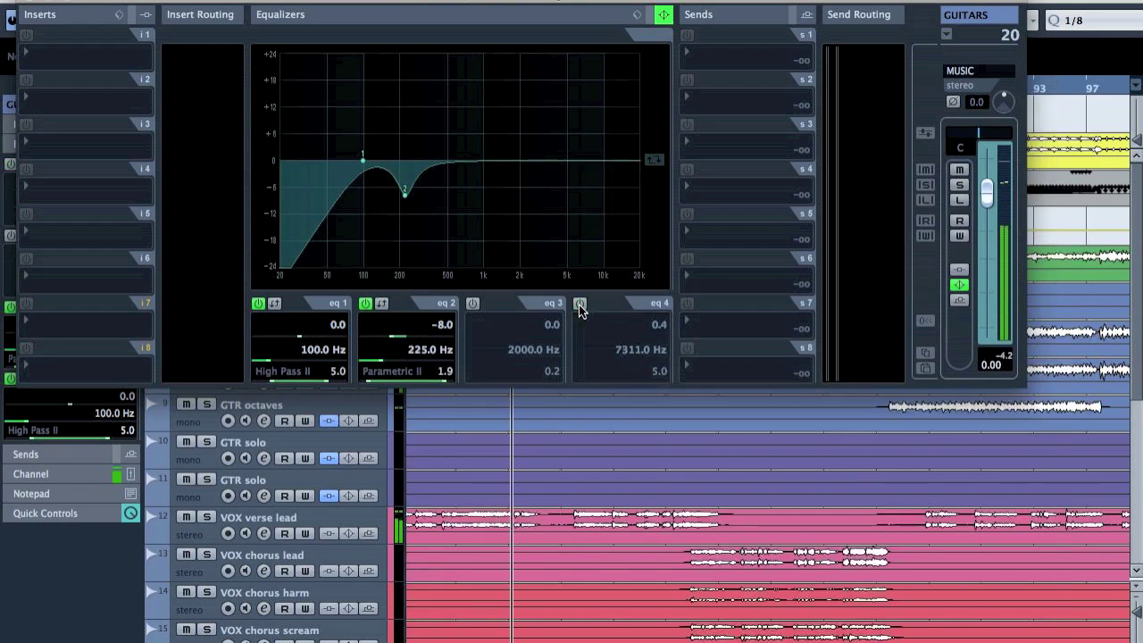
{"action": "left_click", "coordinate": [581, 304]}
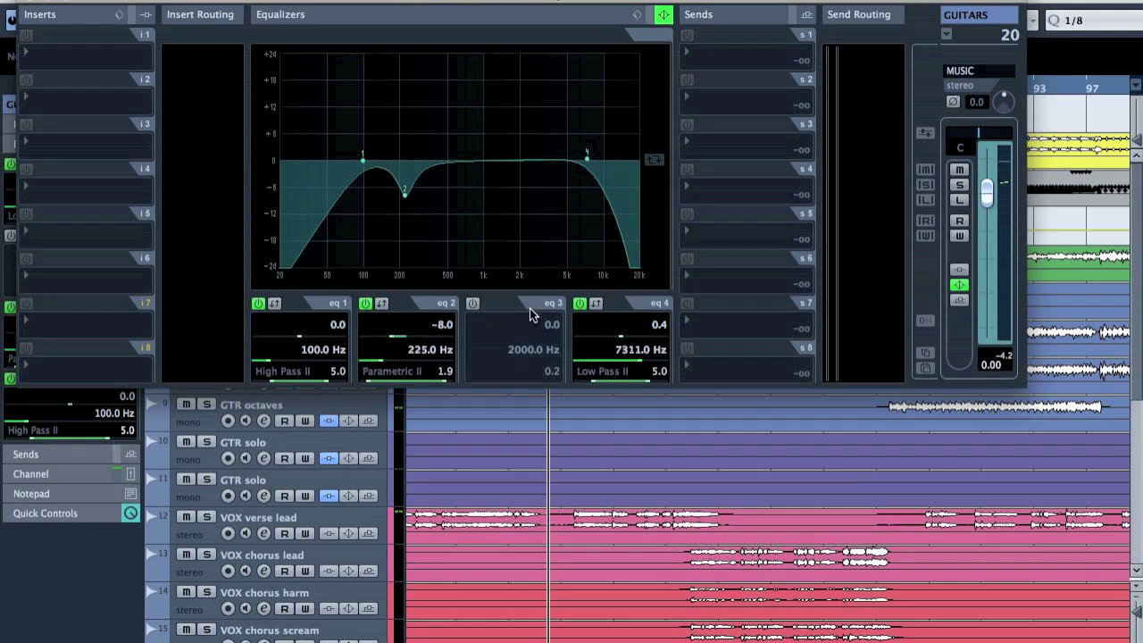
Step: Move the GUITARS channel settings aside and inspect the POD Farm insert on the first GTR rth track, closing the plug-in after viewing
{"action": "left_click_drag", "start_coordinate": [535, 0], "coordinate": [845, 16]}
{"action": "left_click", "coordinate": [250, 331]}
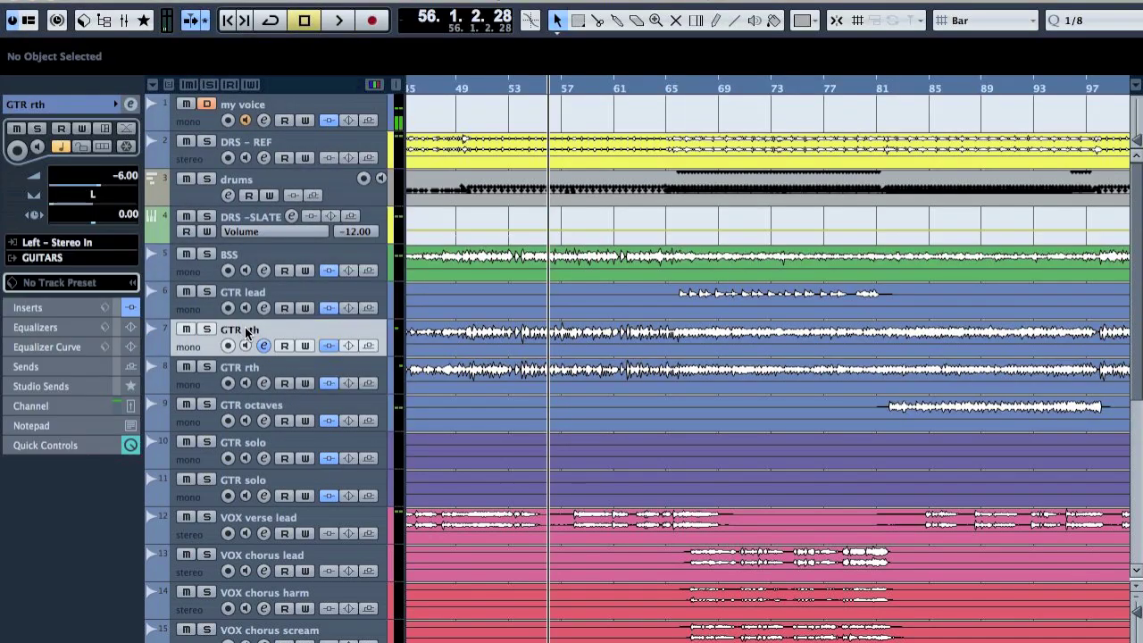
{"action": "left_click", "coordinate": [58, 309]}
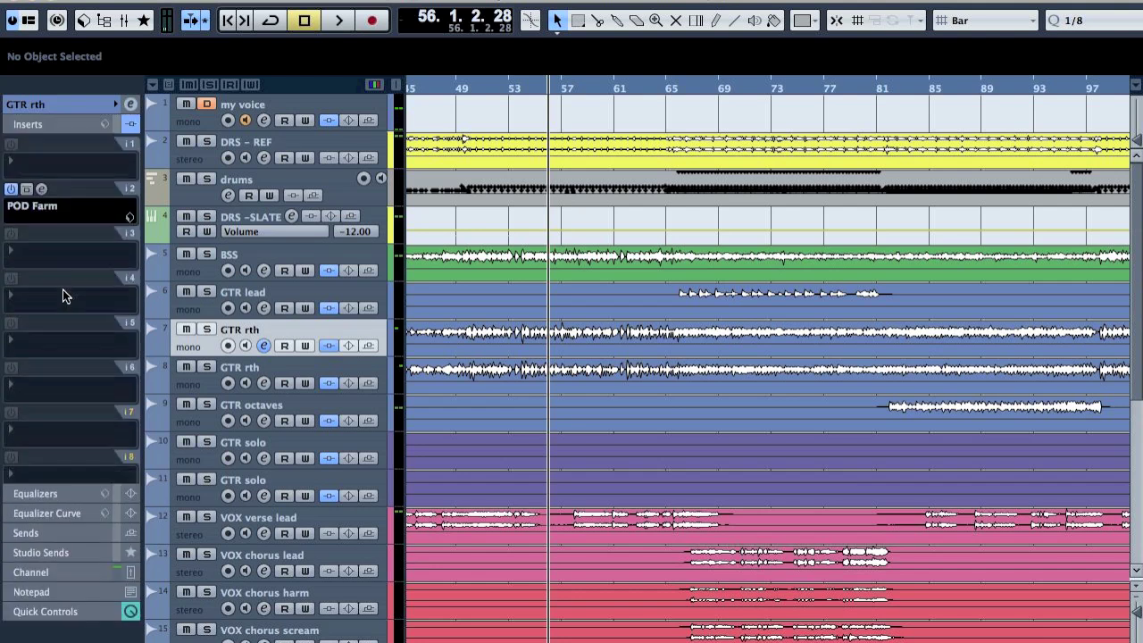
{"action": "left_click", "coordinate": [41, 191]}
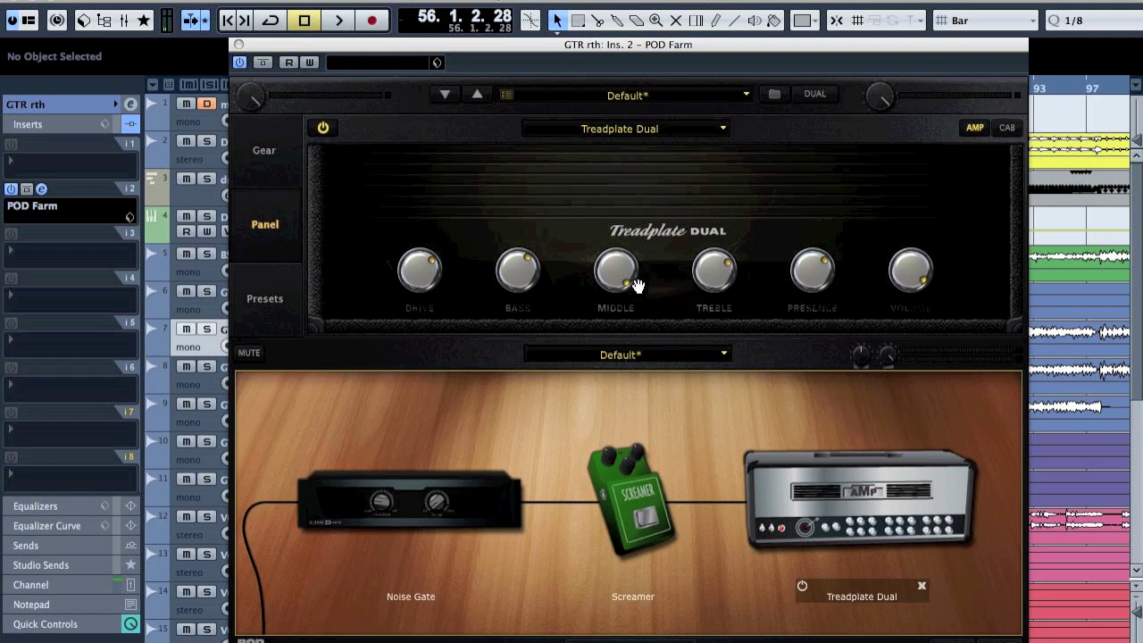
{"action": "left_click", "coordinate": [240, 44]}
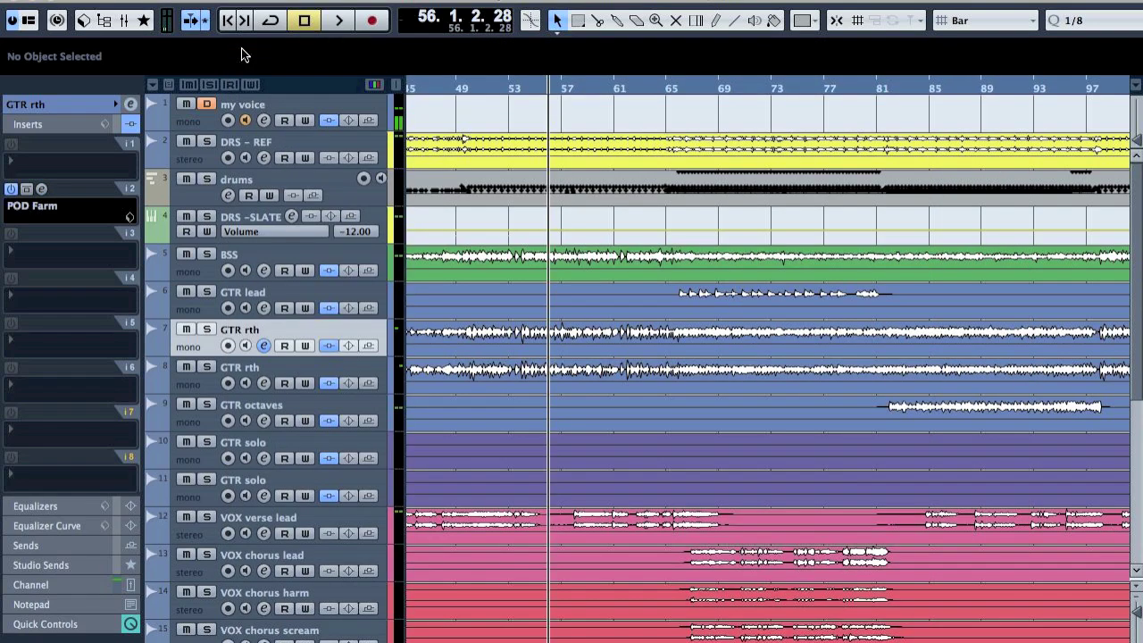
Step: Reopen the GUITARS group's channel settings from the mixer, return to the project, and reposition the settings so the EQ is fully visible
{"action": "left_click", "coordinate": [122, 22]}
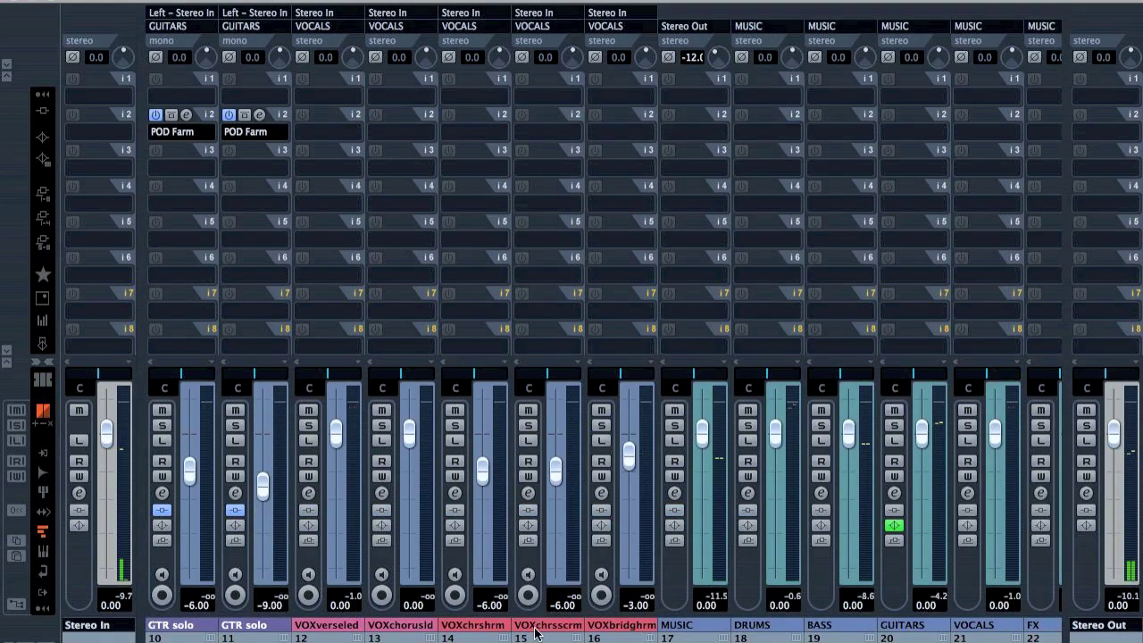
{"action": "left_click_drag", "start_coordinate": [702, 642], "coordinate": [723, 640]}
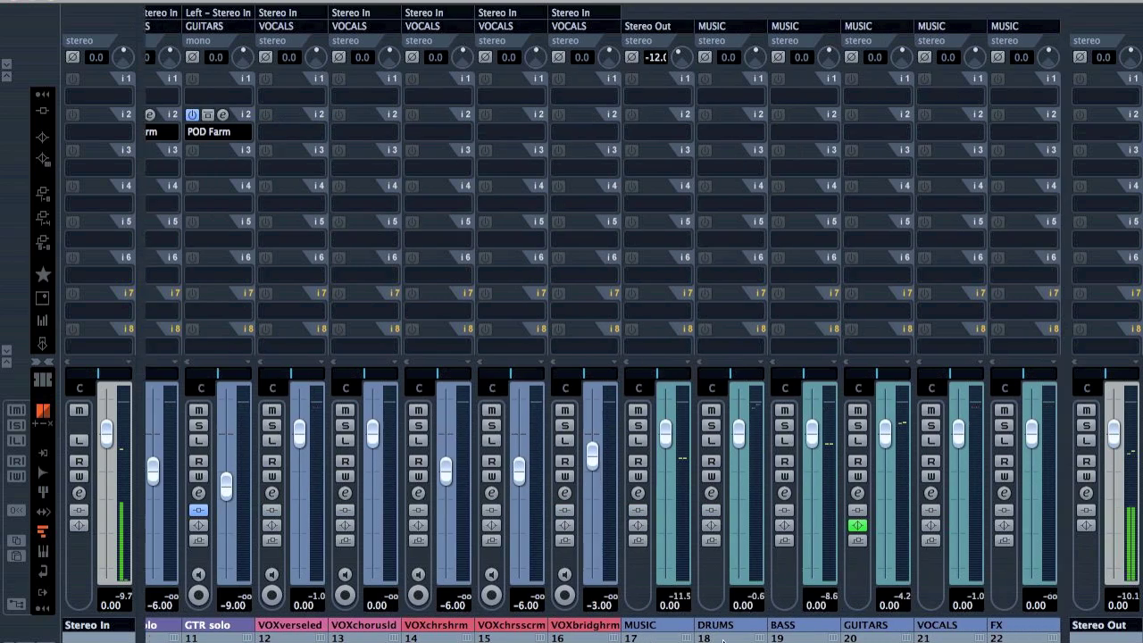
{"action": "left_click", "coordinate": [858, 496]}
{"action": "left_click", "coordinate": [857, 496]}
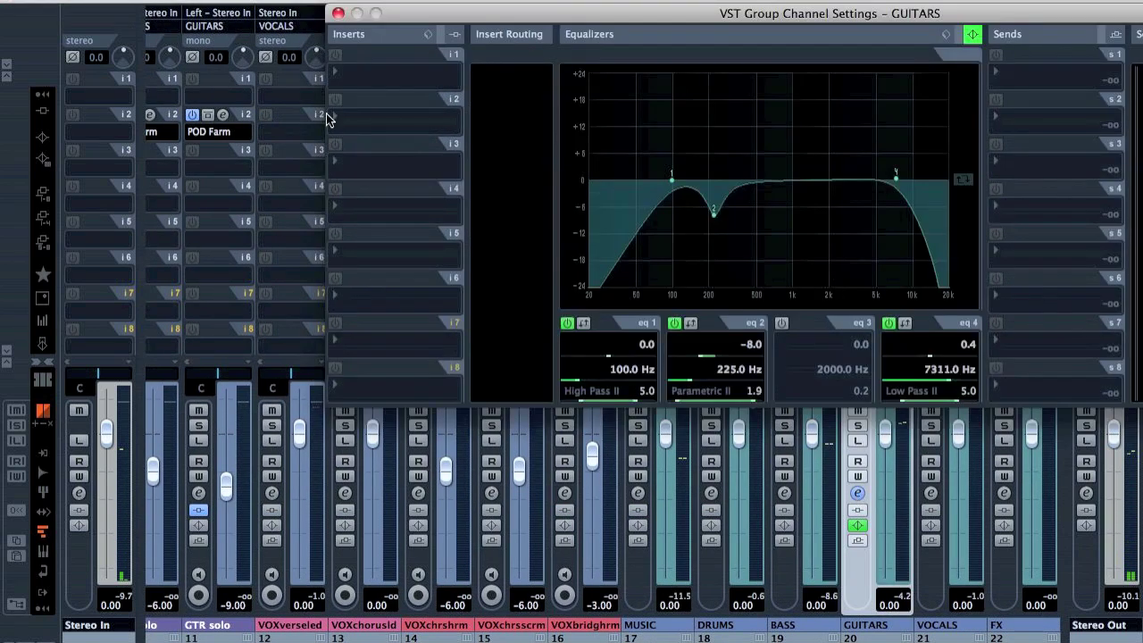
{"action": "left_click", "coordinate": [14, 4]}
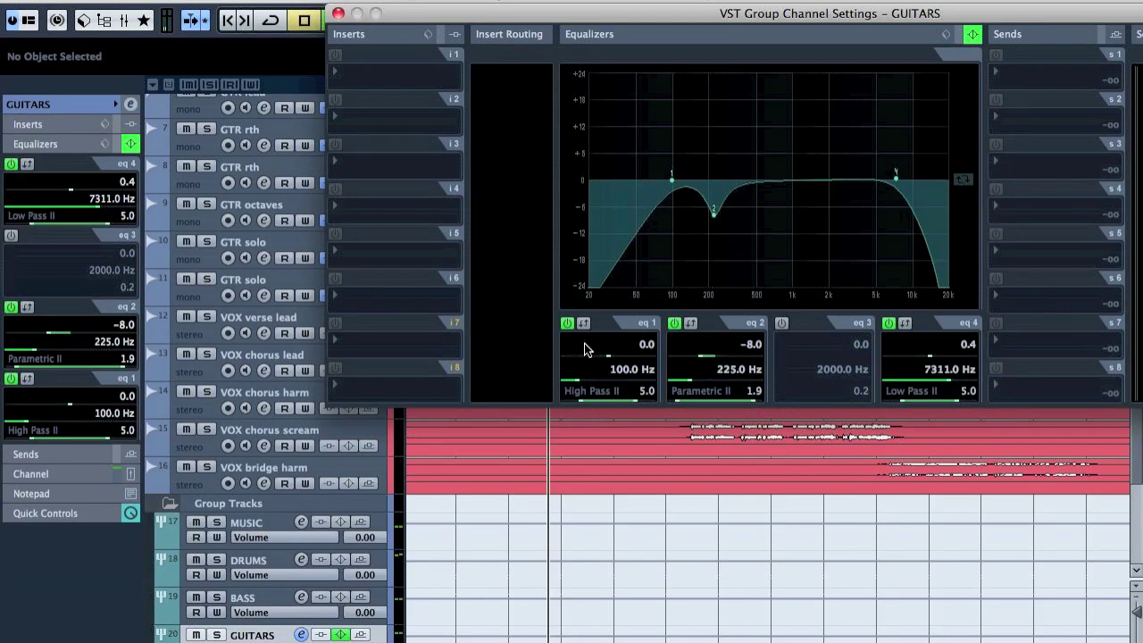
{"action": "left_click_drag", "start_coordinate": [820, 22], "coordinate": [649, 25]}
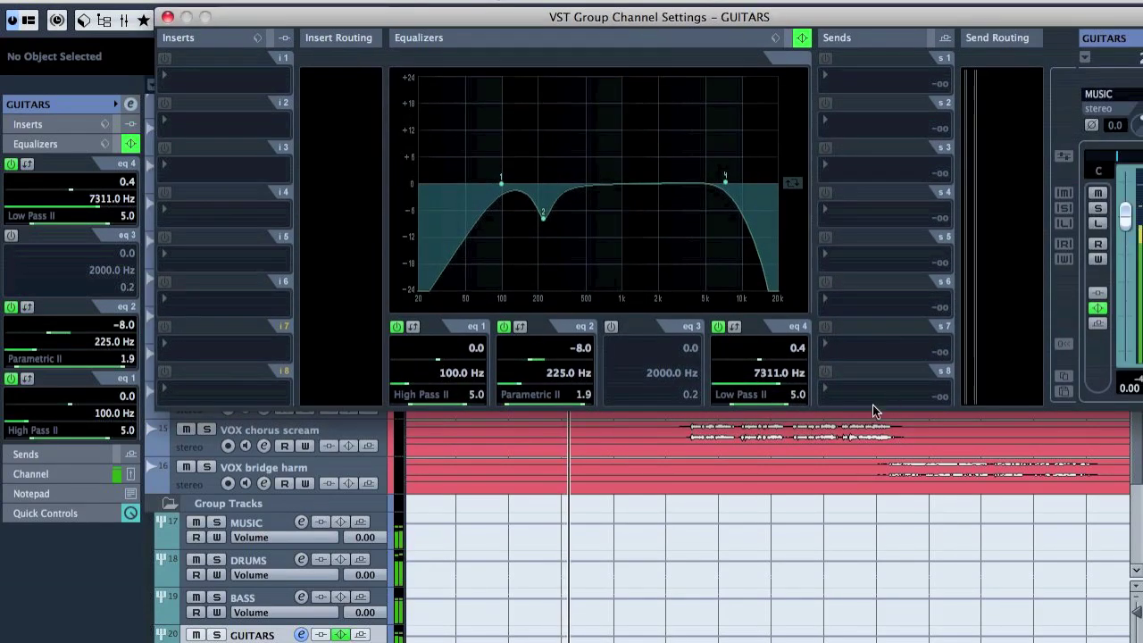
Step: Raise EQ band 4's low-pass to 10401 Hz, compare it off and on, and settle its frequency at 9000 Hz
{"action": "mouse_move", "coordinate": [777, 383]}
{"action": "left_mouse_down"}
{"action": "mouse_move", "coordinate": [802, 390]}
{"action": "mouse_move", "coordinate": [777, 384]}
{"action": "mouse_move", "coordinate": [787, 387]}
{"action": "left_mouse_up"}
{"action": "left_click", "coordinate": [719, 327]}
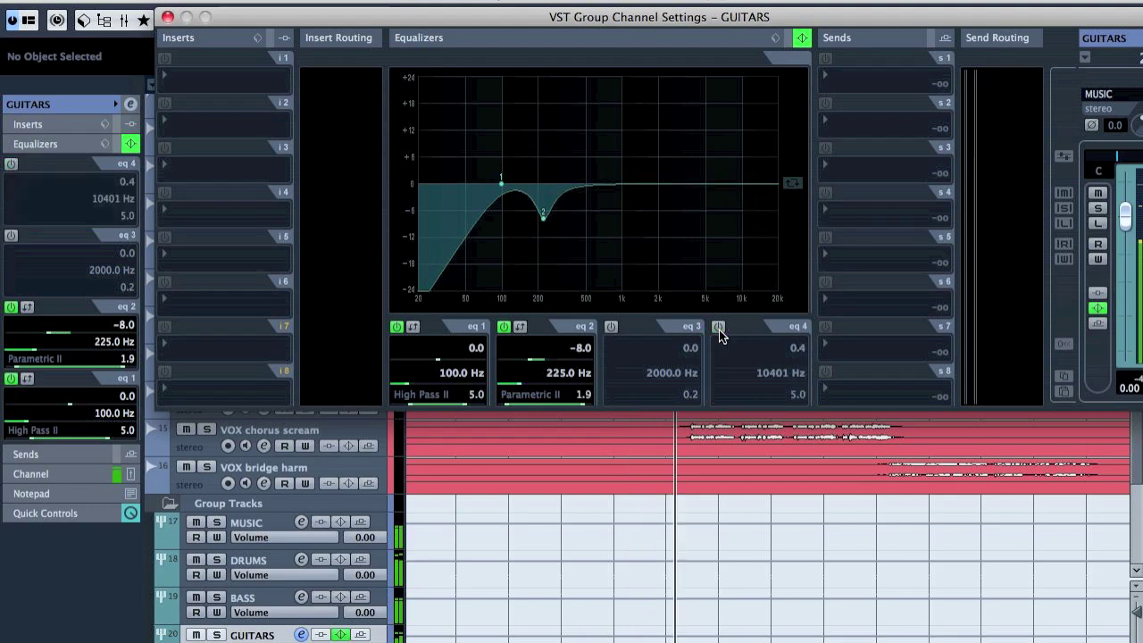
{"action": "left_click", "coordinate": [719, 328]}
{"action": "left_click_drag", "start_coordinate": [788, 382], "coordinate": [787, 381]}
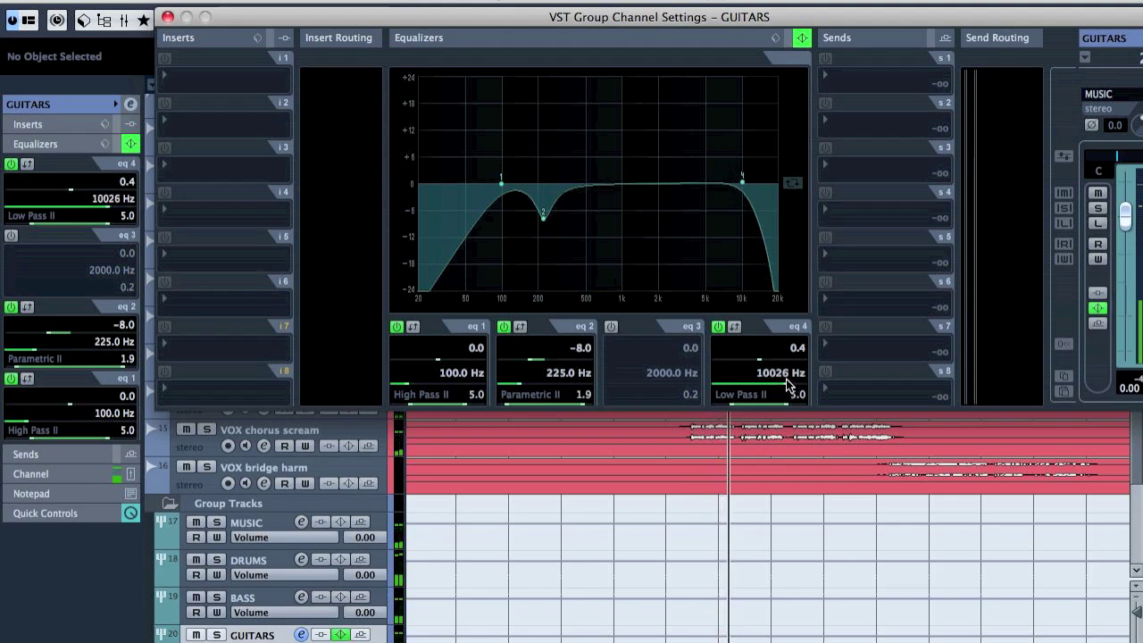
{"action": "double_click", "coordinate": [772, 373]}
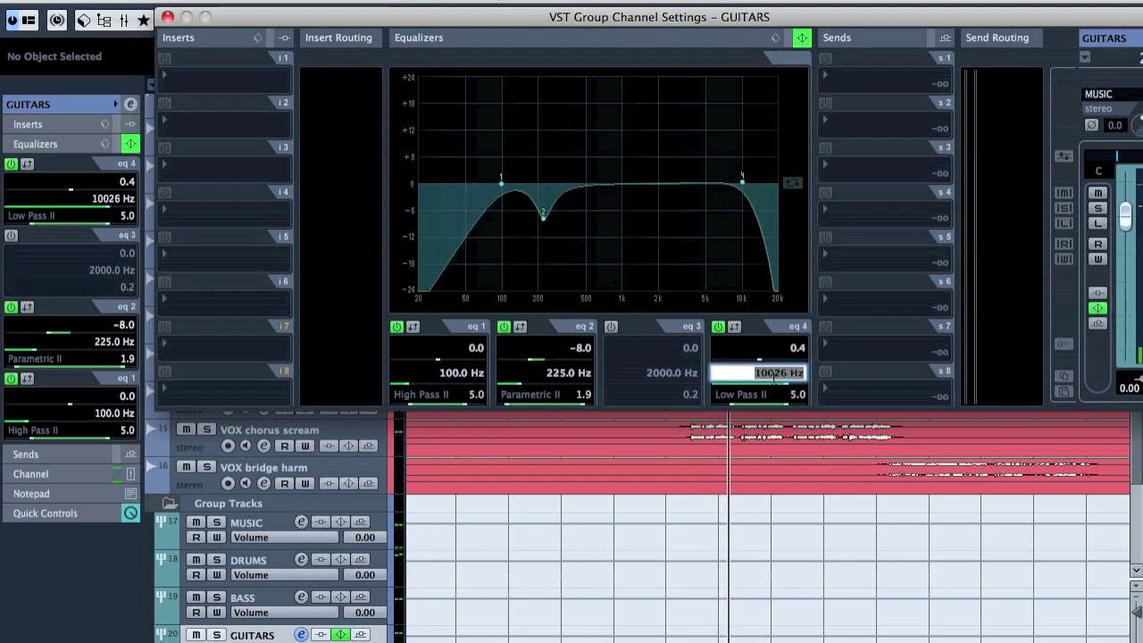
{"action": "key", "text": "Return"}
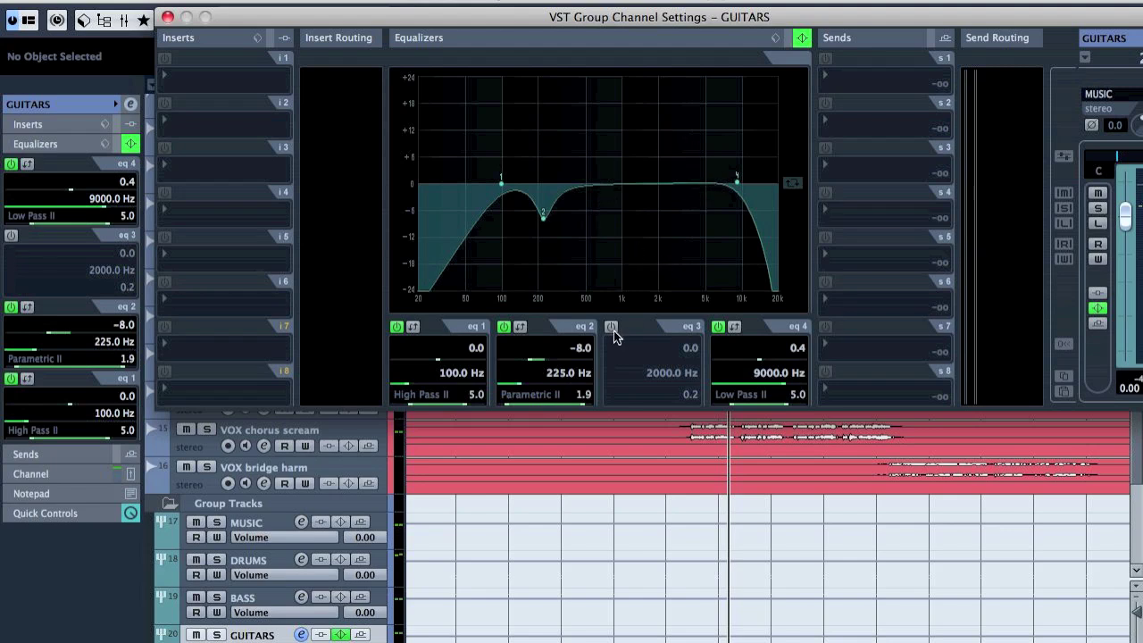
Step: Start playback from just before bar 17 and bring the GUITARS channel settings back up
{"action": "left_click", "coordinate": [576, 641]}
{"action": "scroll", "coordinate": [576, 640], "scroll_direction": "left", "scroll_amount": 10}
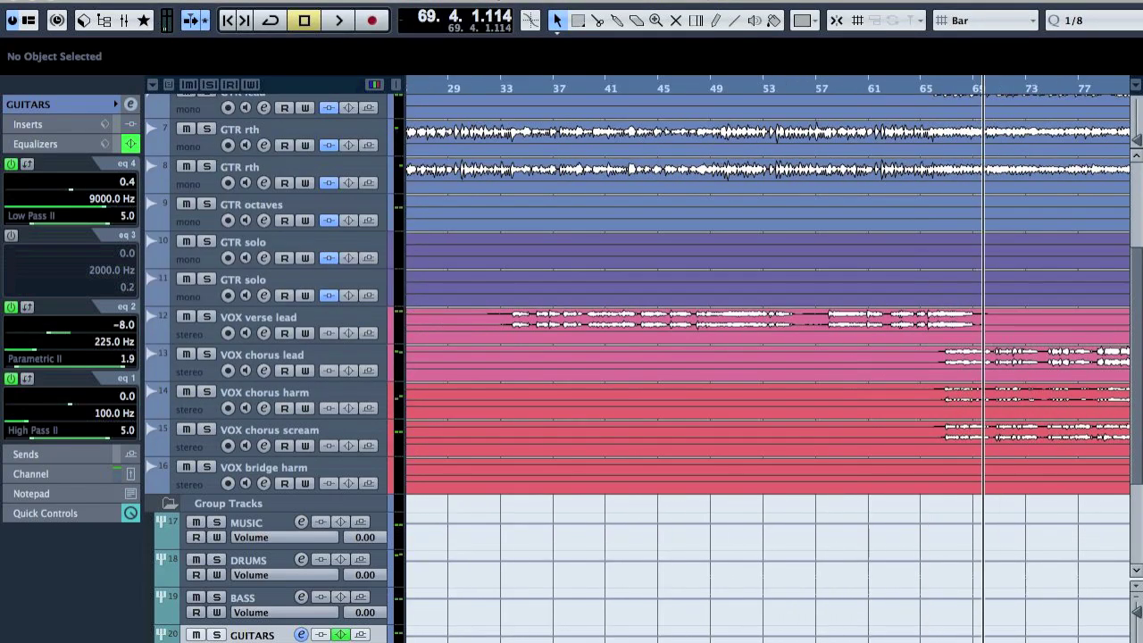
{"action": "left_click", "coordinate": [547, 89]}
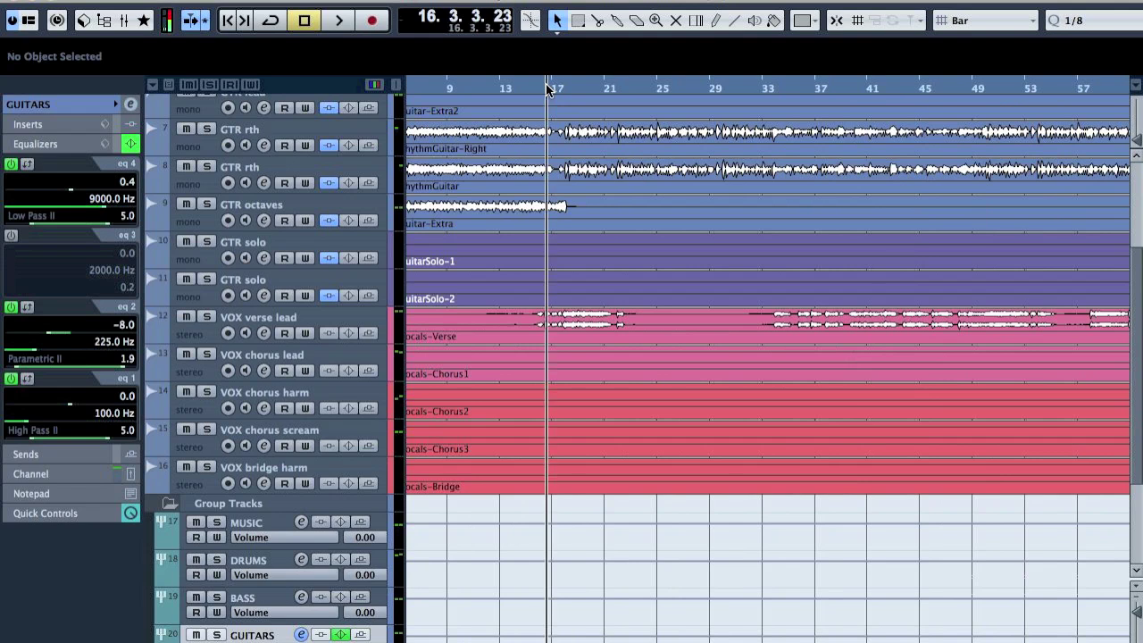
{"action": "key", "text": "space"}
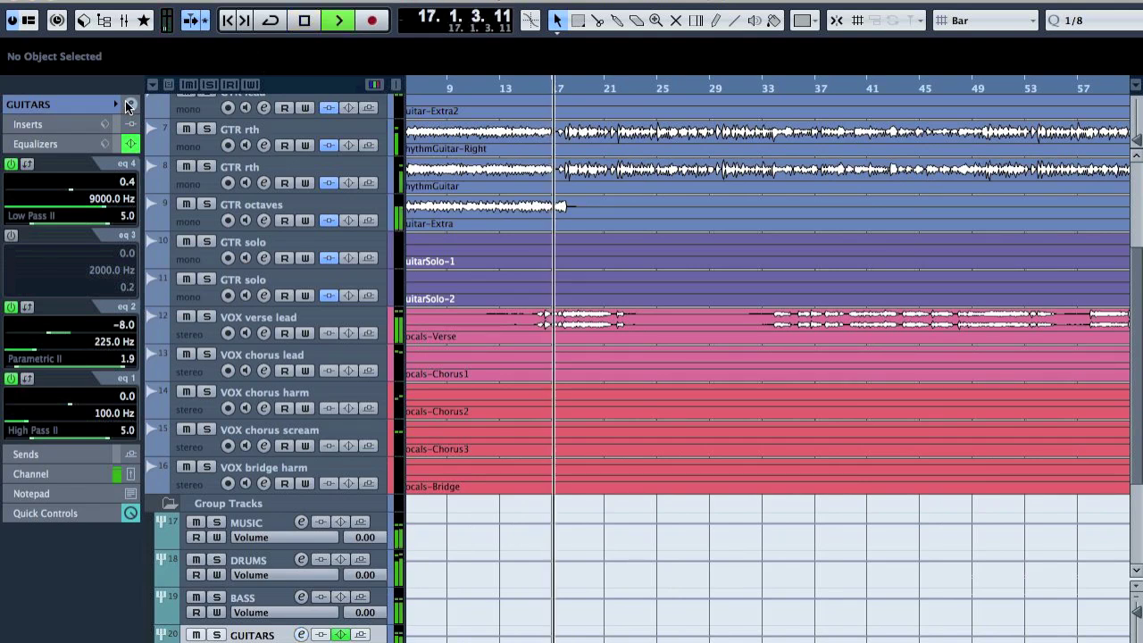
{"action": "left_click", "coordinate": [130, 105]}
Step: Enable EQ band 3, set a -1.8 dB cut at 706 Hz, and toggle the band off and on to compare
{"action": "left_click", "coordinate": [612, 327]}
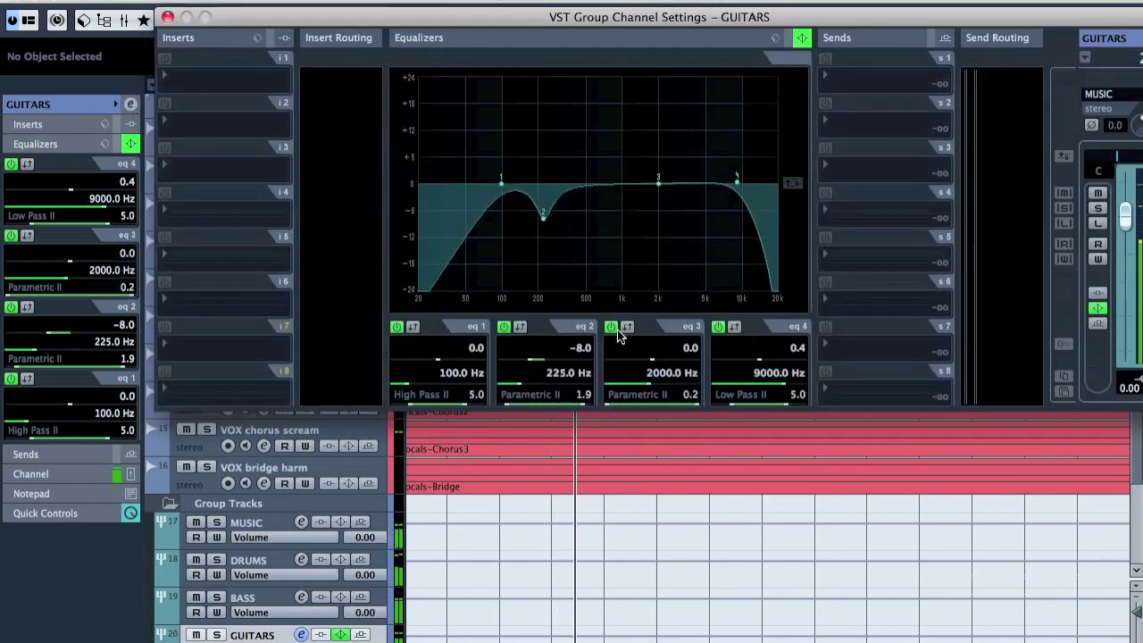
{"action": "left_click_drag", "start_coordinate": [658, 179], "coordinate": [603, 196]}
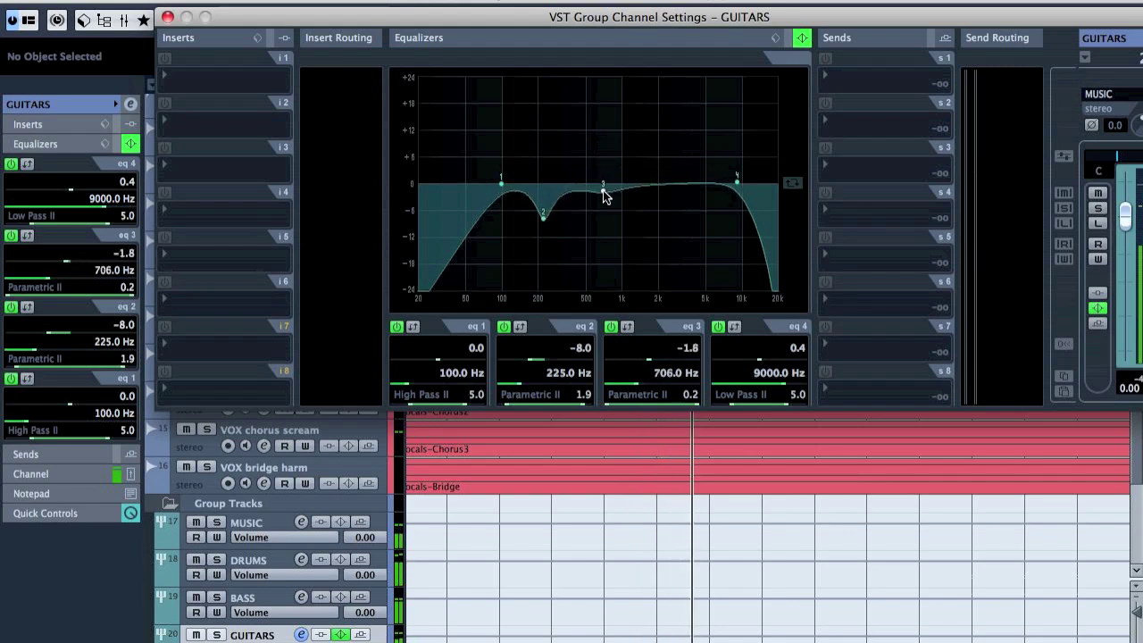
{"action": "left_click", "coordinate": [611, 327]}
{"action": "left_click", "coordinate": [611, 327]}
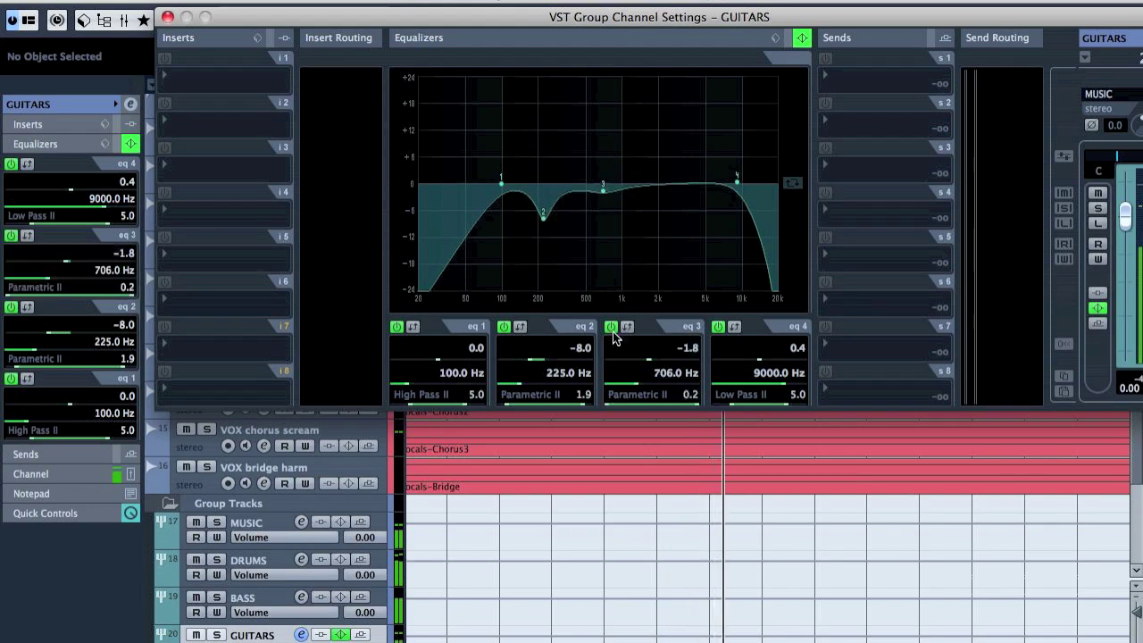
Step: Set the GUITARS EQ band 3 to -2.0 dB at 700 Hz, zero band 4's gain, and close the channel settings
{"action": "scroll", "coordinate": [688, 349], "scroll_direction": "down", "scroll_amount": 2}
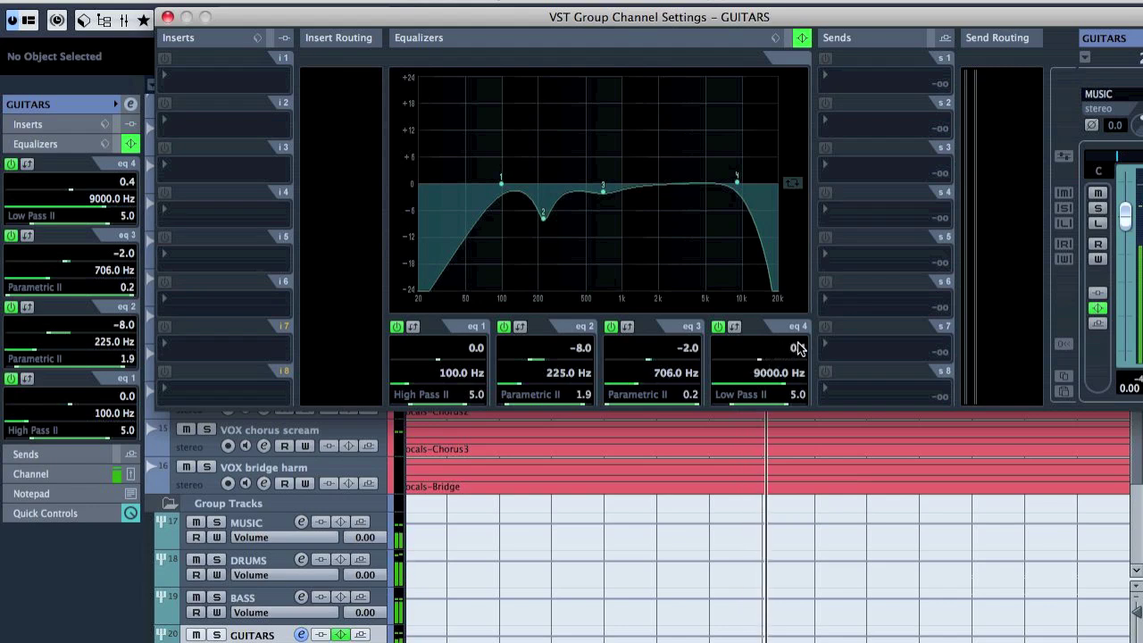
{"action": "left_click", "coordinate": [796, 349]}
{"action": "type", "text": "0"}
{"action": "key", "text": "Return"}
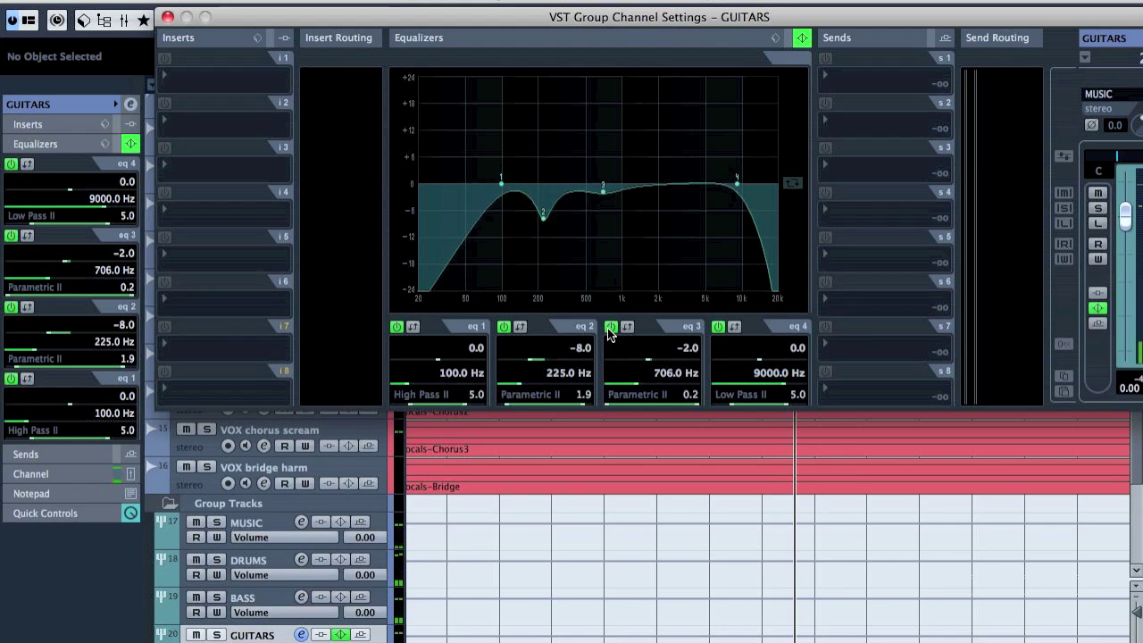
{"action": "left_click", "coordinate": [675, 380]}
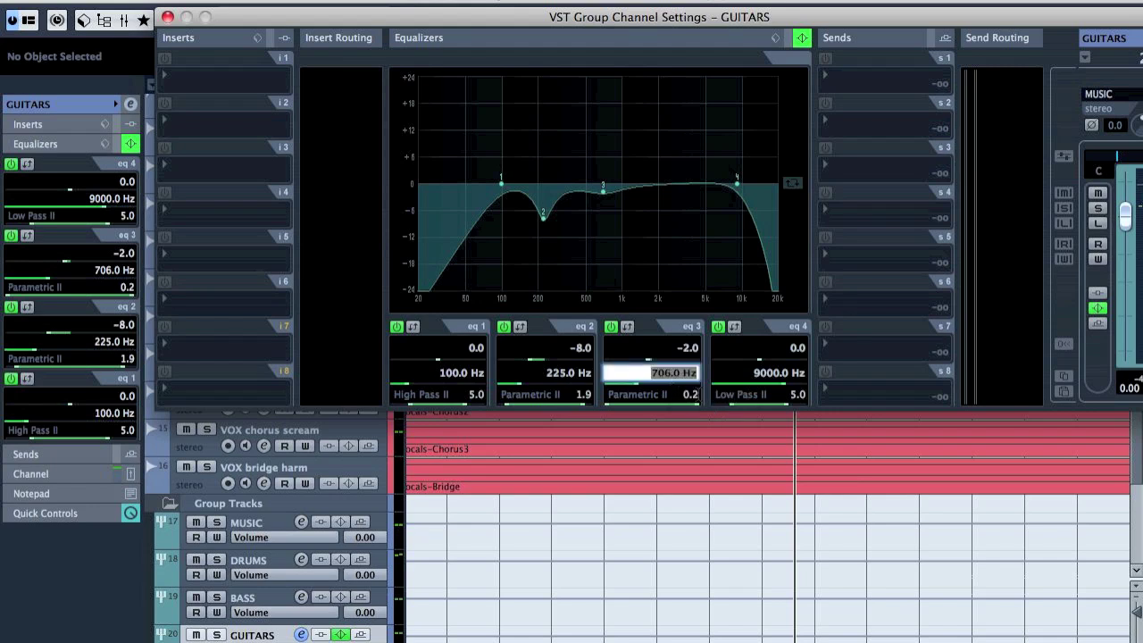
{"action": "type", "text": "700"}
{"action": "key", "text": "Return"}
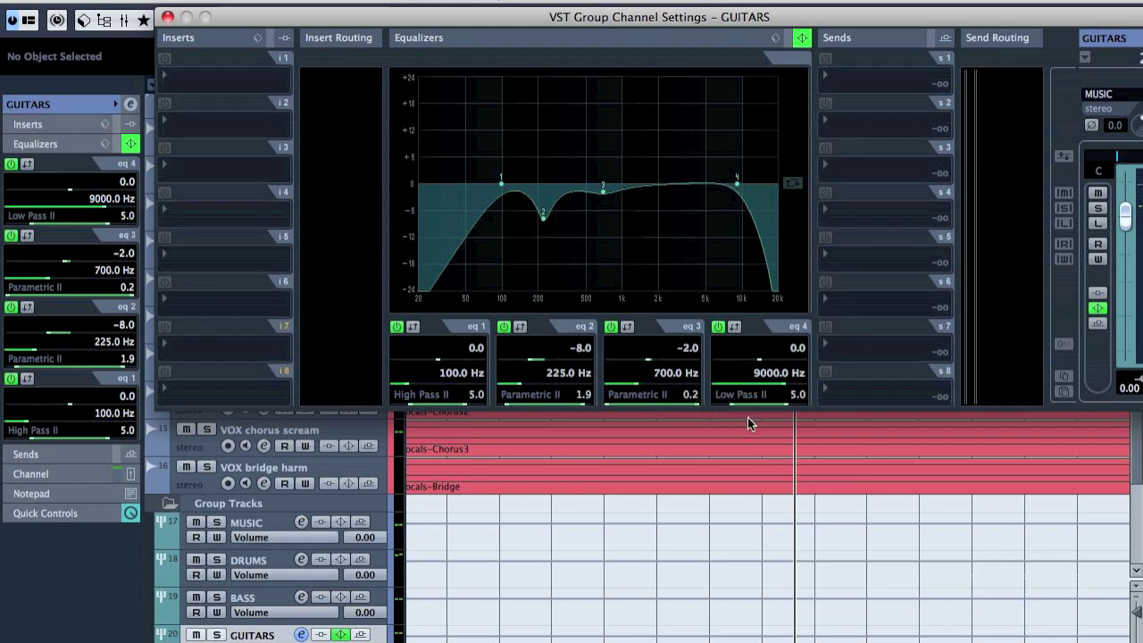
{"action": "left_click", "coordinate": [168, 18]}
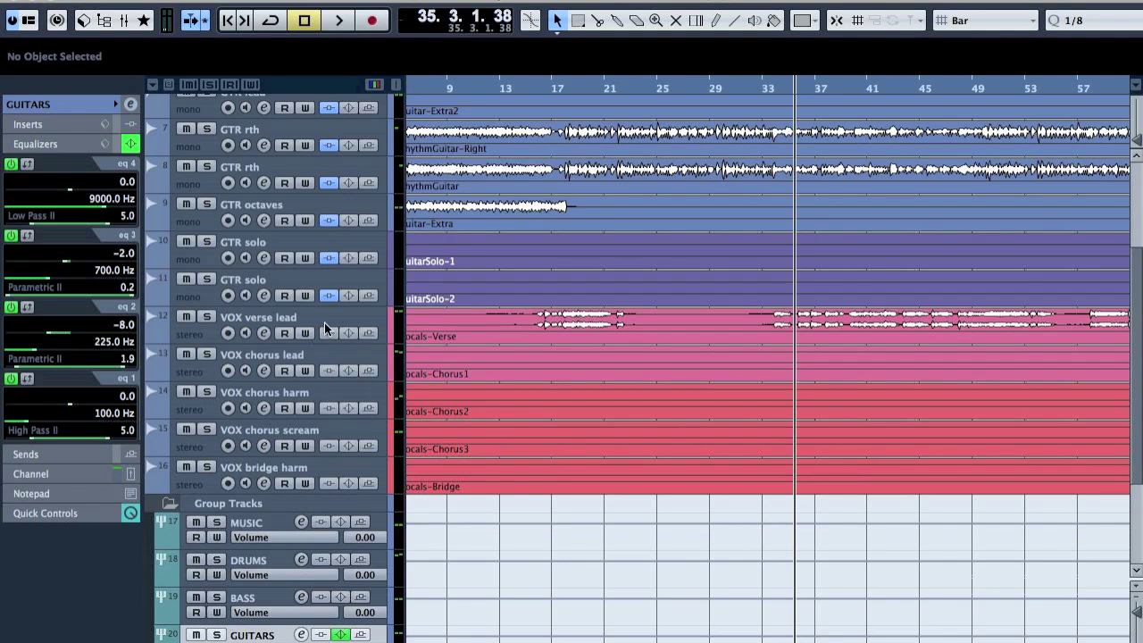
Step: Move the playback position to bar 15 and open the VOCALS group's channel settings from the mixer over the project
{"action": "key", "text": "Home"}
{"action": "left_click", "coordinate": [592, 92]}
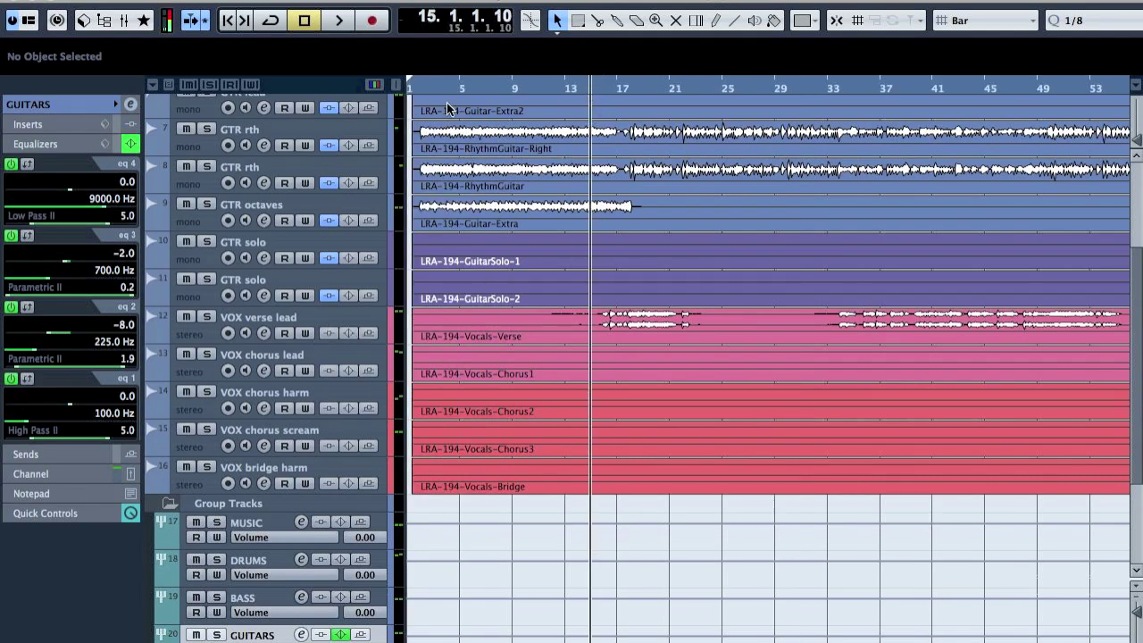
{"action": "left_click", "coordinate": [126, 22]}
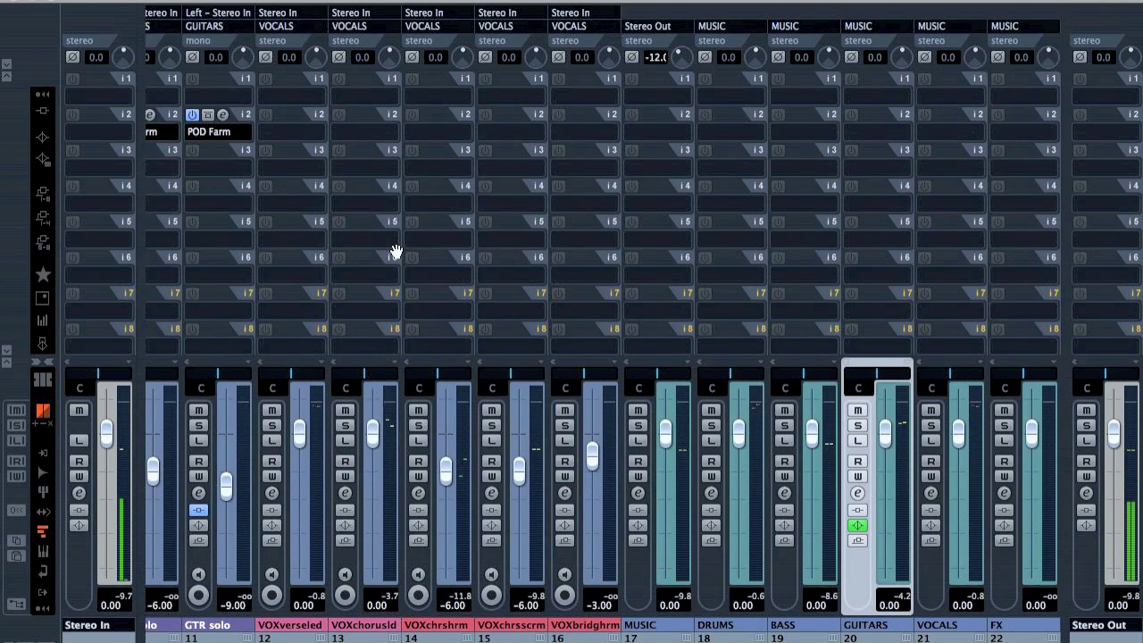
{"action": "left_click", "coordinate": [933, 494]}
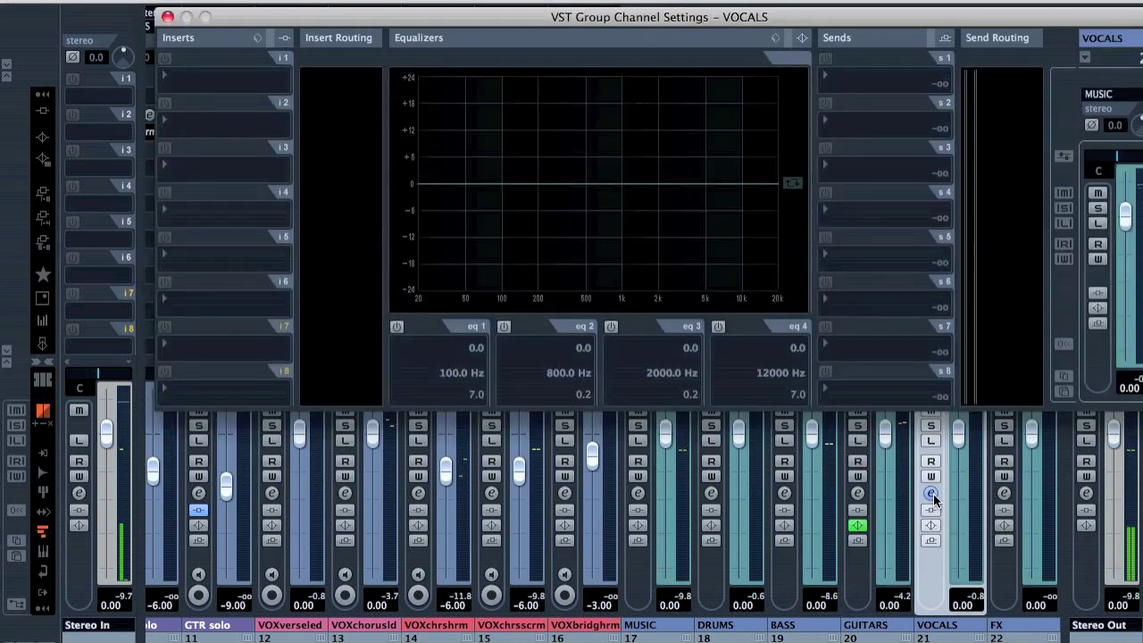
{"action": "left_click", "coordinate": [12, 3]}
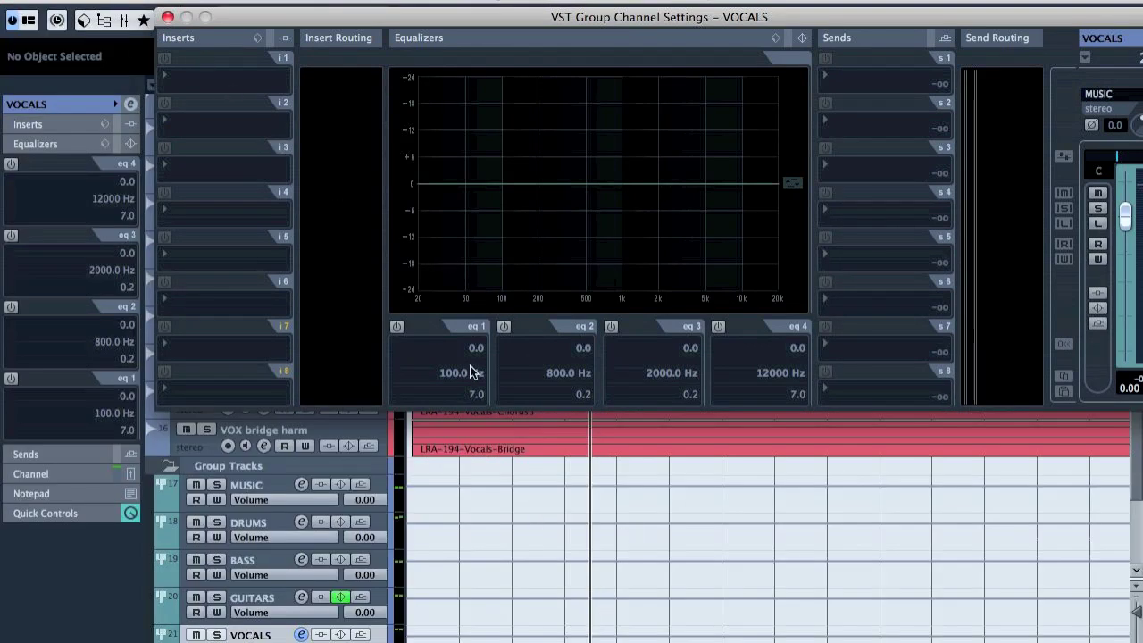
Step: Load RVox Stereo in the VOCALS group's second insert slot, move it aside, and enable EQ band 1 with a Q of 5.0
{"action": "left_click", "coordinate": [200, 124]}
{"action": "mouse_move", "coordinate": [309, 293]}
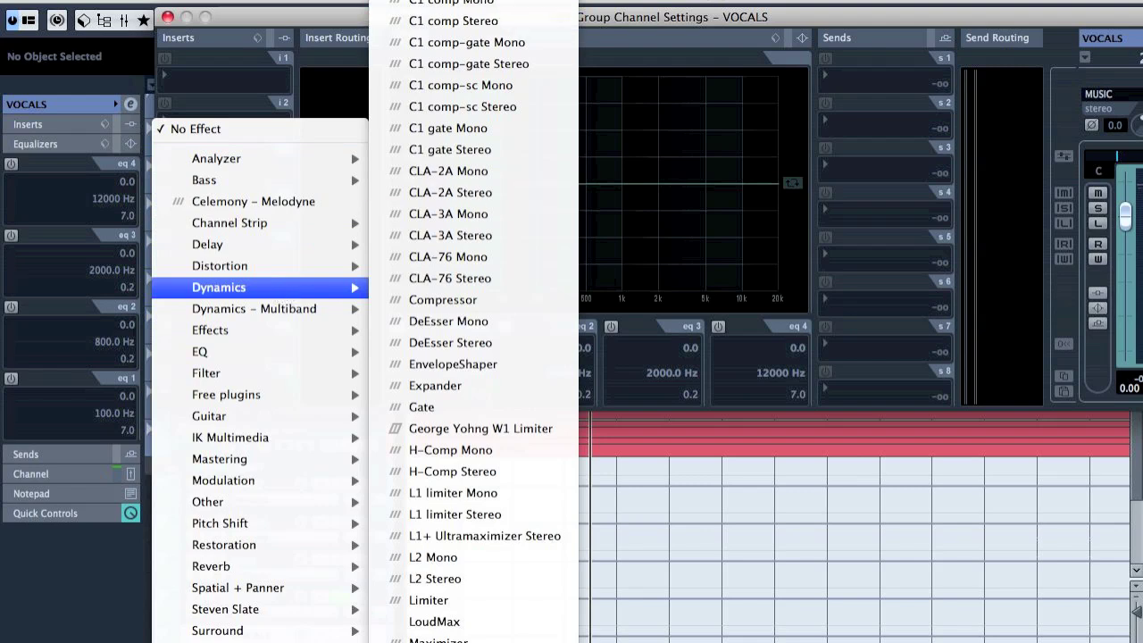
{"action": "left_click", "coordinate": [688, 241]}
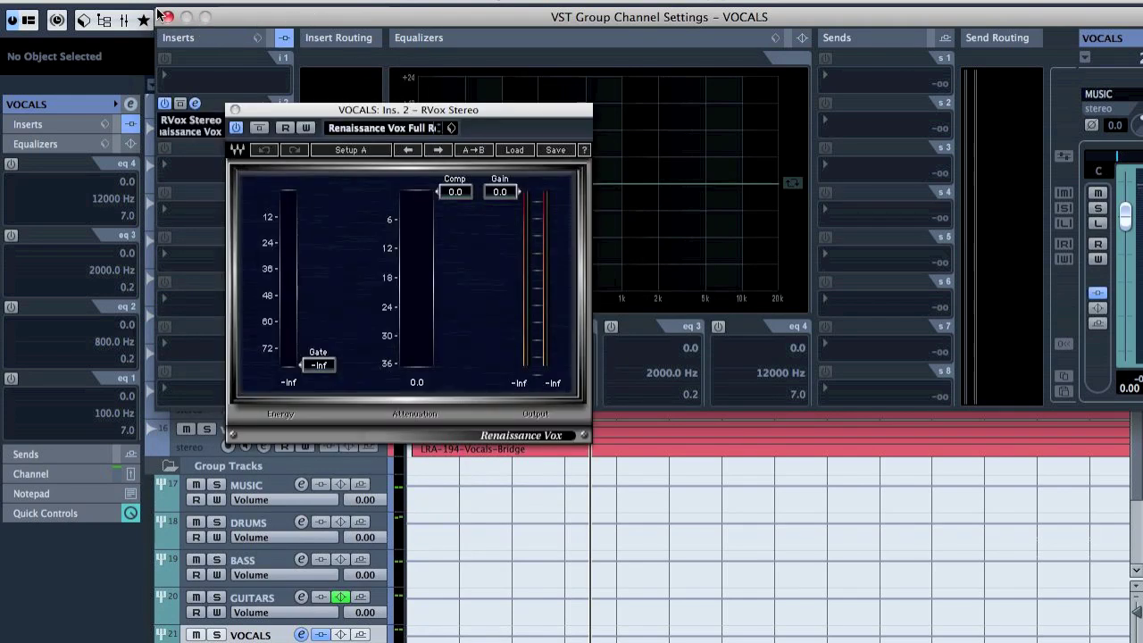
{"action": "left_click_drag", "start_coordinate": [457, 109], "coordinate": [880, 176]}
{"action": "left_click", "coordinate": [398, 328]}
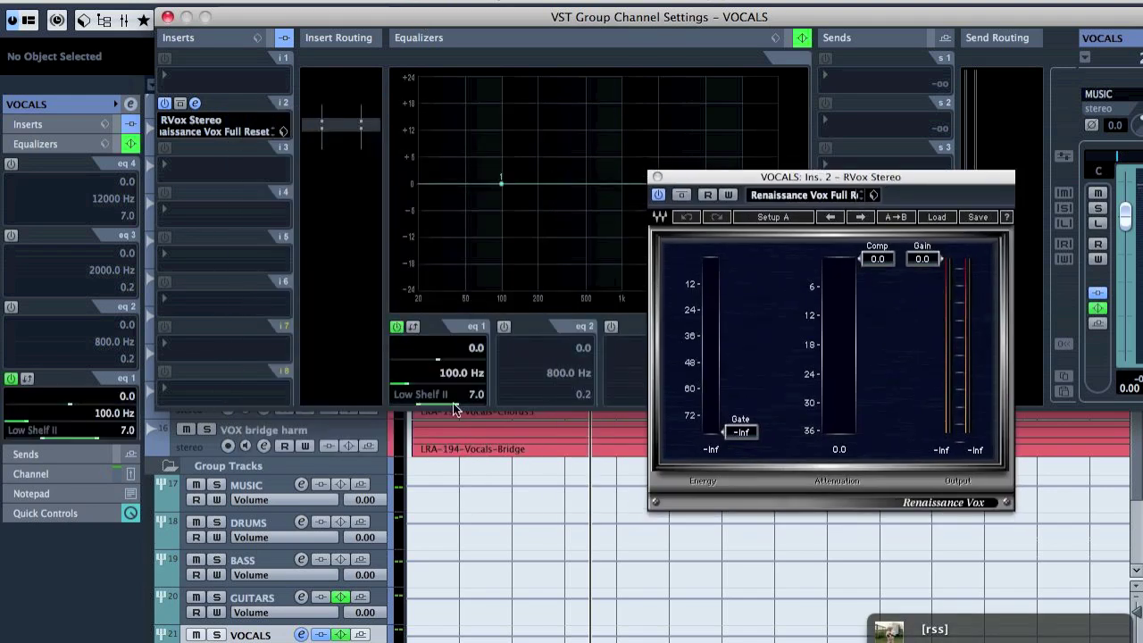
{"action": "scroll", "coordinate": [477, 395], "scroll_direction": "down", "scroll_amount": 2}
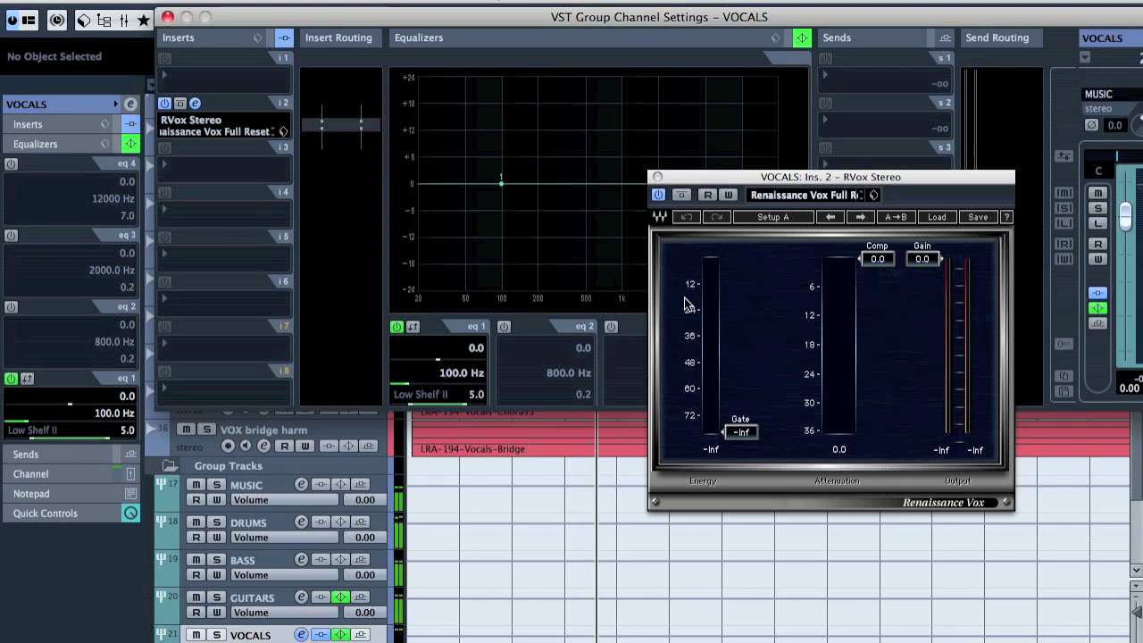
Step: Set RVox's Comp to -9.1 during playback, uncover the arrangement, and continue playing from just before the chorus vocals
{"action": "left_click_drag", "start_coordinate": [879, 270], "coordinate": [862, 302]}
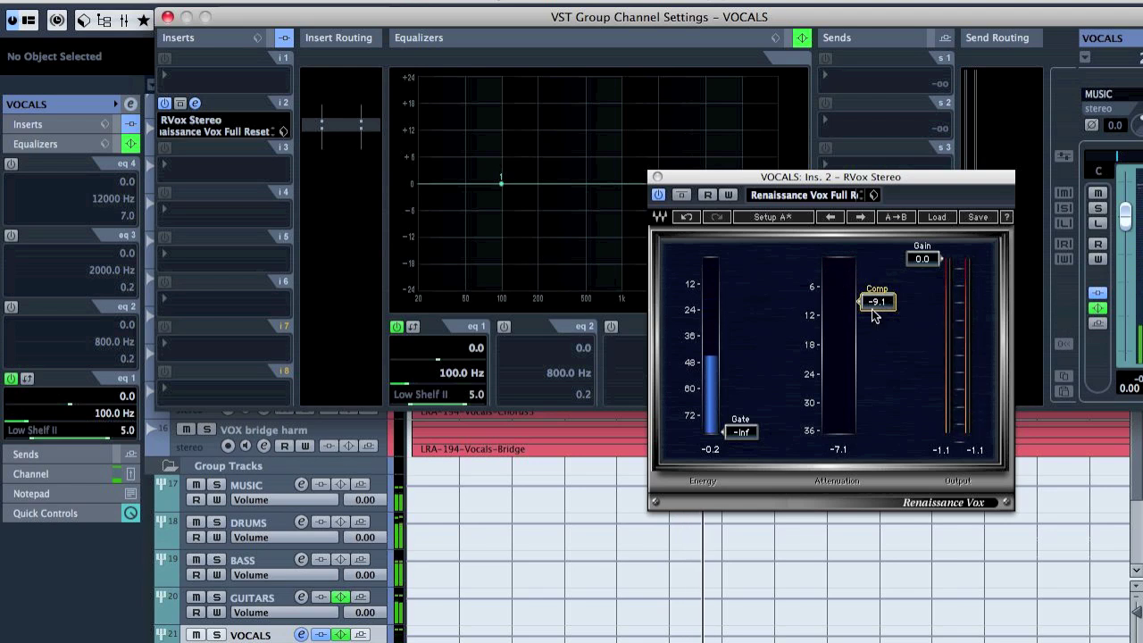
{"action": "left_click", "coordinate": [168, 17]}
{"action": "left_click_drag", "start_coordinate": [806, 177], "coordinate": [757, 313]}
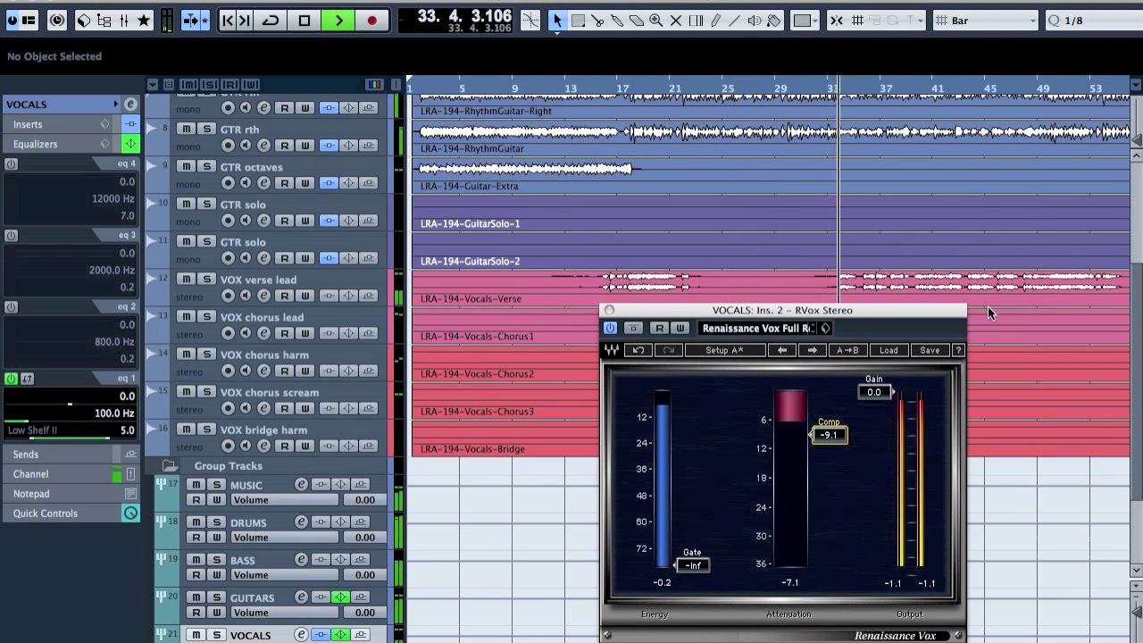
{"action": "left_click_drag", "start_coordinate": [812, 314], "coordinate": [642, 253]}
{"action": "left_click", "coordinate": [811, 91]}
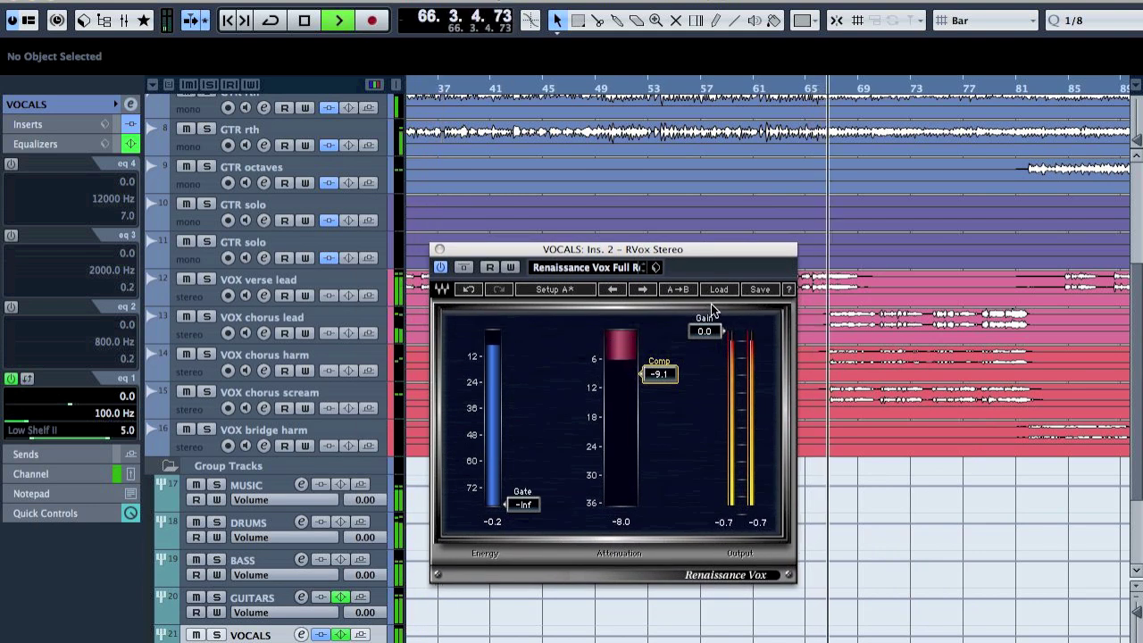
Step: Set RVox's Comp to -9.4 and Gain to -4.3, compare it bypassed and active, and stop playback
{"action": "left_click_drag", "start_coordinate": [659, 373], "coordinate": [658, 379]}
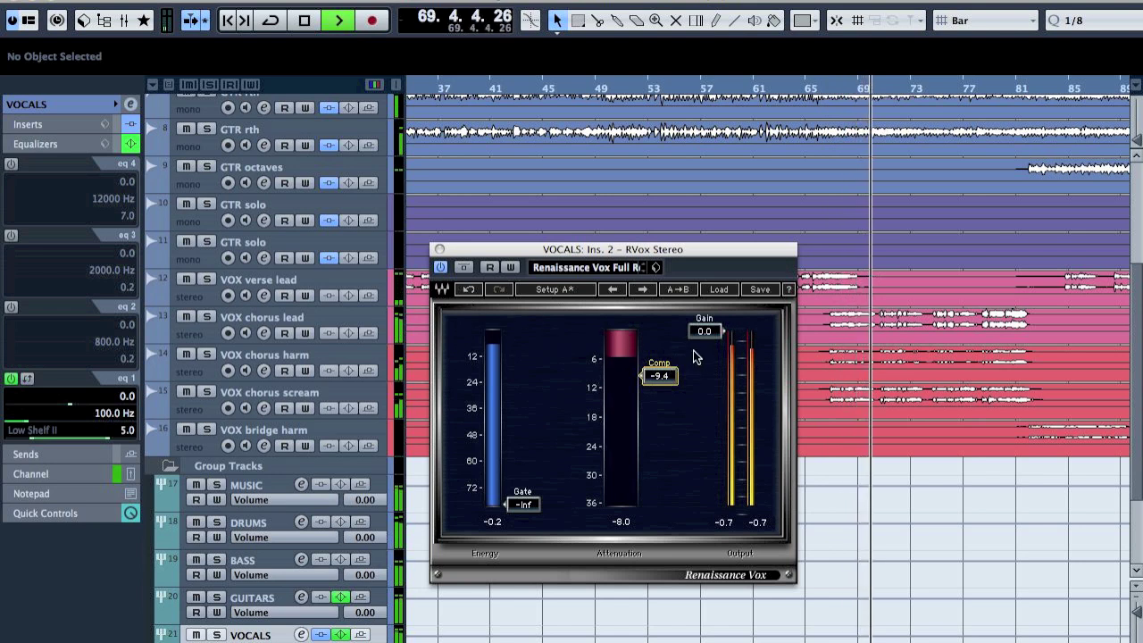
{"action": "left_click_drag", "start_coordinate": [705, 331], "coordinate": [705, 352]}
{"action": "left_click", "coordinate": [471, 270]}
{"action": "left_click", "coordinate": [471, 269]}
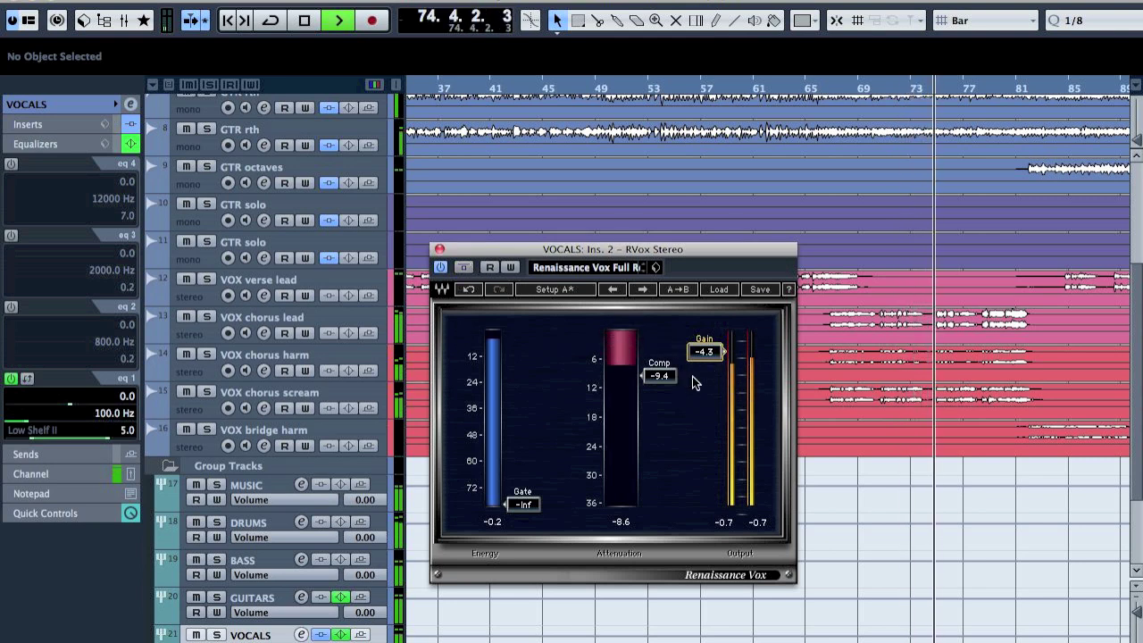
{"action": "key", "text": "space"}
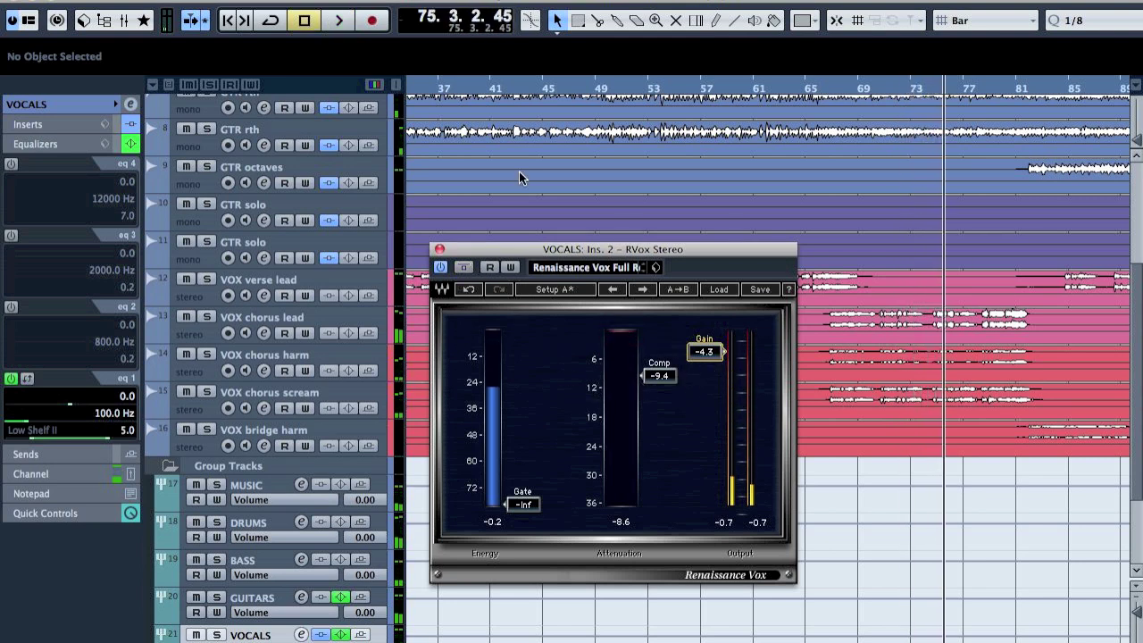
Step: Play from bar 40, reopen the VOCALS channel settings, and move RVox off the EQ band 1 controls
{"action": "left_click", "coordinate": [482, 85]}
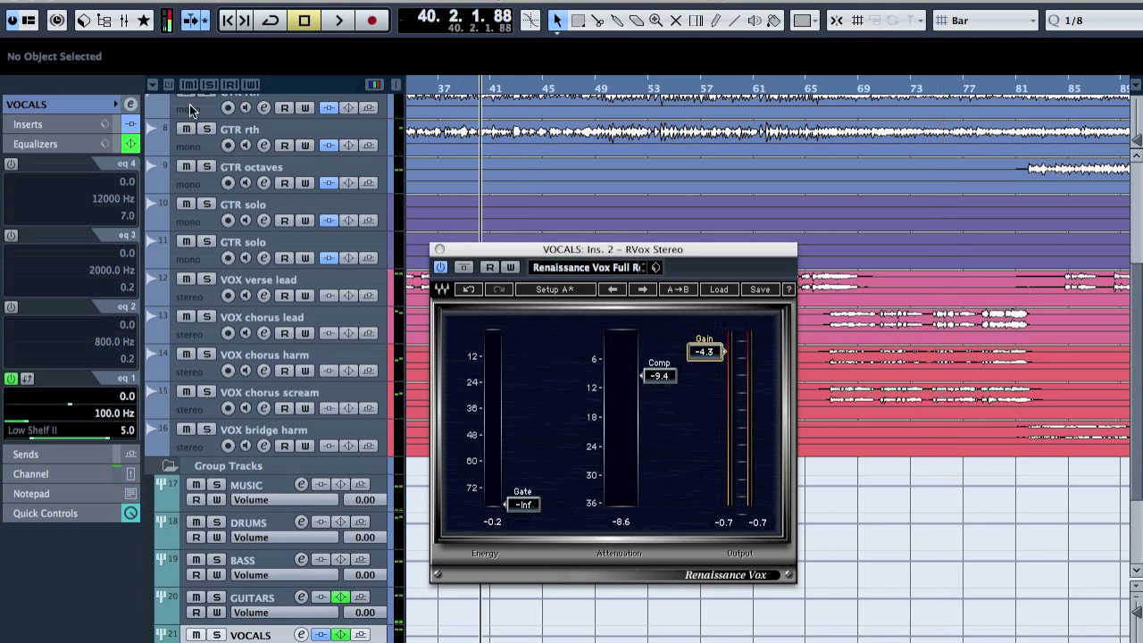
{"action": "left_click", "coordinate": [131, 106]}
{"action": "left_click_drag", "start_coordinate": [605, 259], "coordinate": [912, 252]}
Step: Change VOCALS EQ band 1 to High Pass II, raise its frequency to 316 Hz, and switch the band off
{"action": "left_click", "coordinate": [464, 394]}
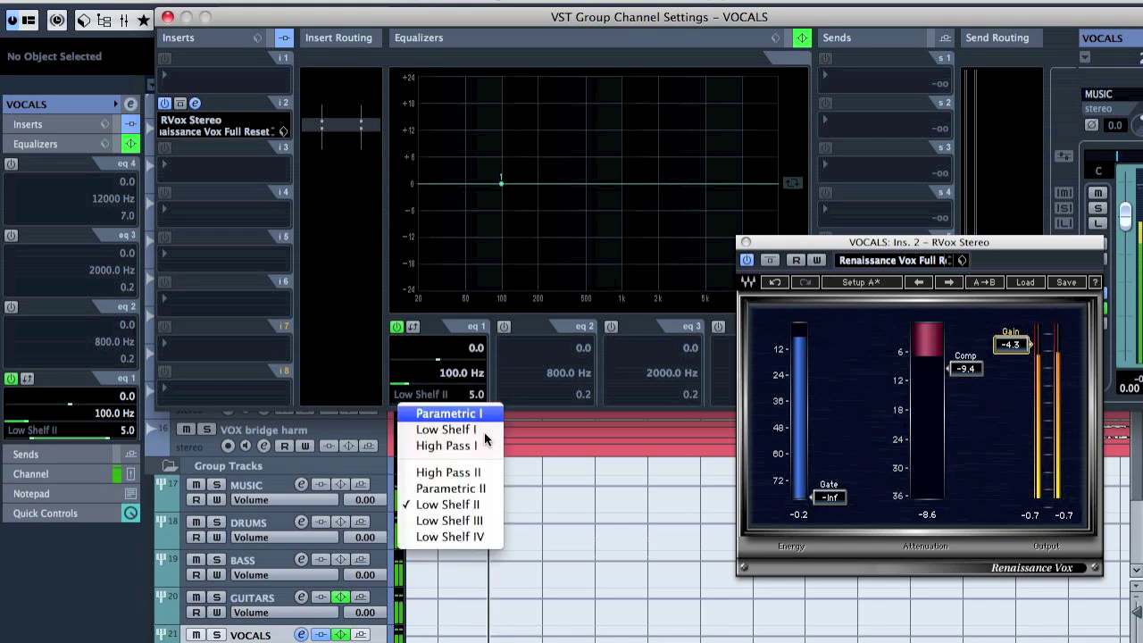
{"action": "left_click", "coordinate": [473, 473]}
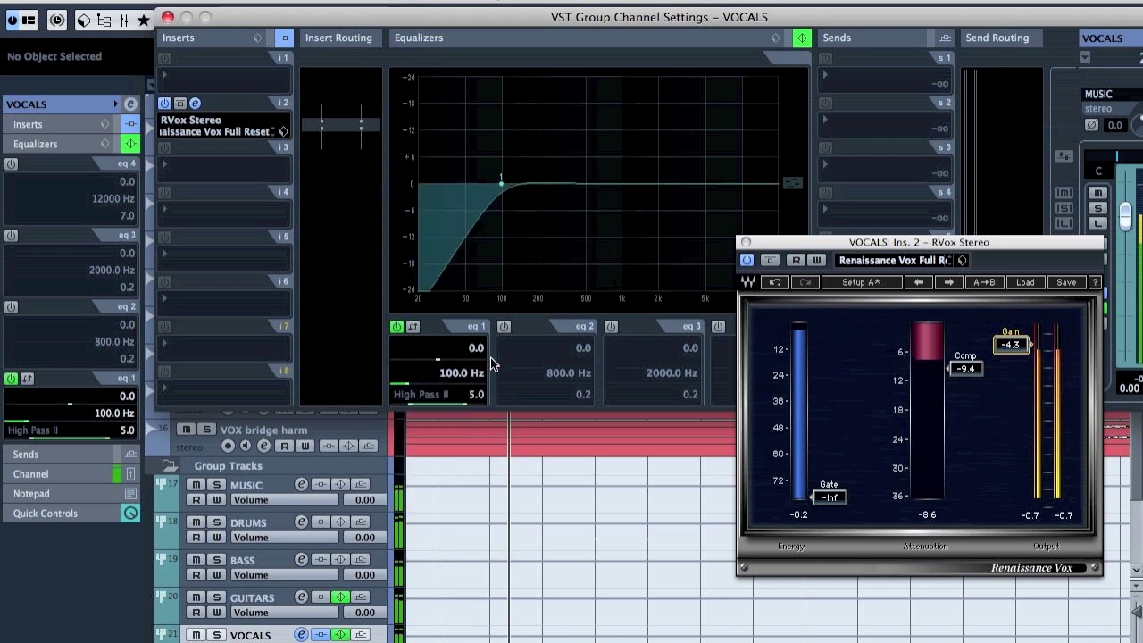
{"action": "left_click_drag", "start_coordinate": [502, 185], "coordinate": [564, 193]}
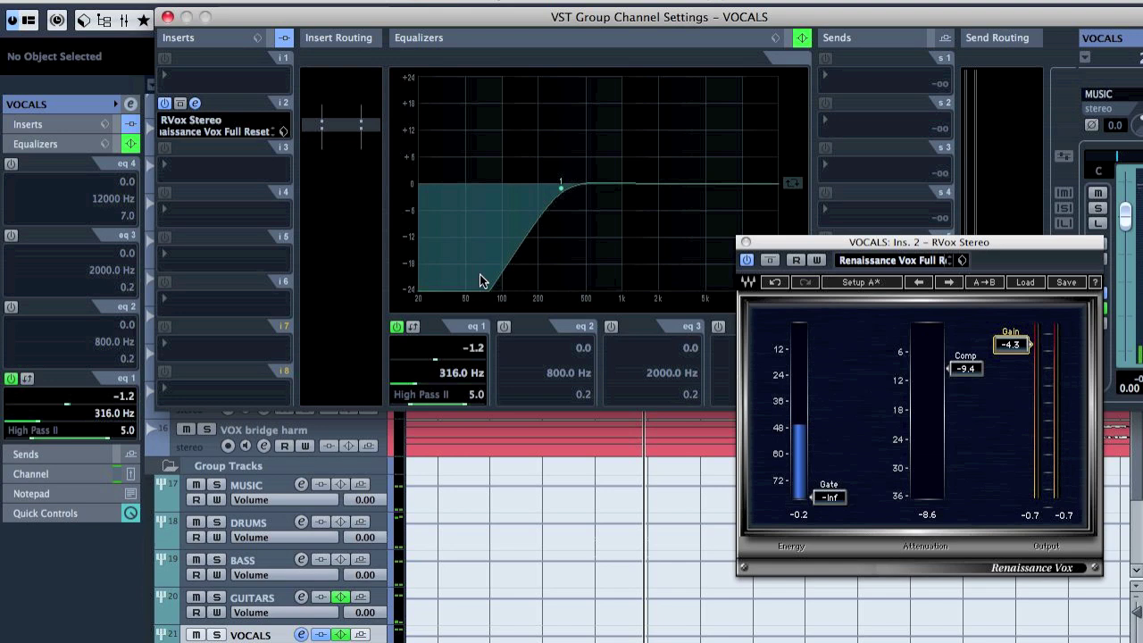
{"action": "left_click", "coordinate": [397, 327]}
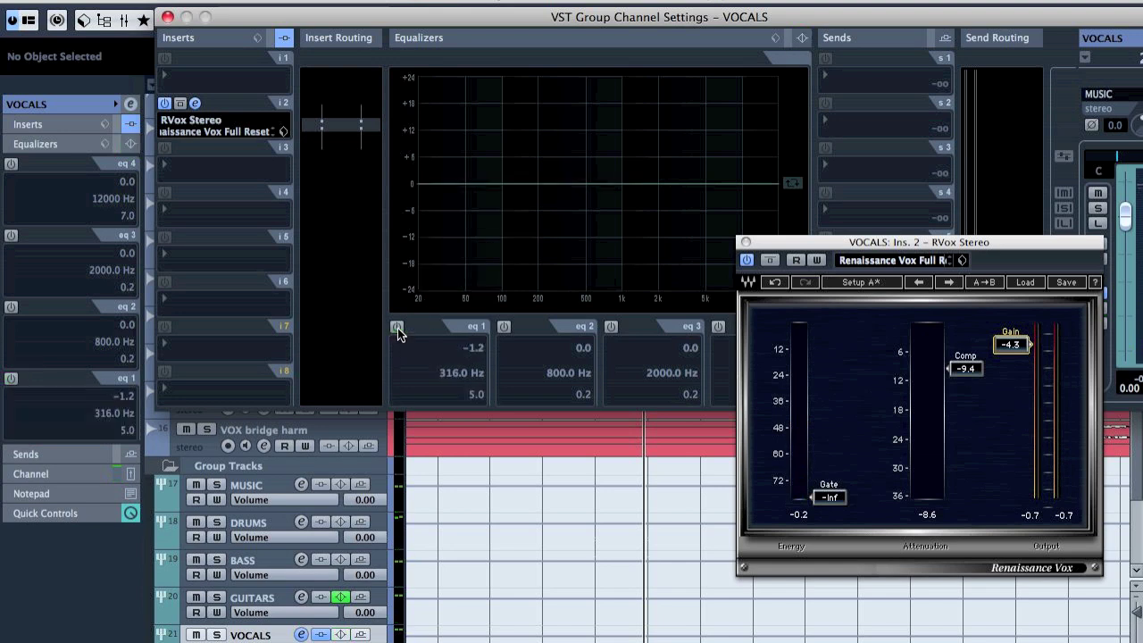
Step: Show the mixer, move RVox clear of the VOCALS channel, and load PAZ- Frequency Stereo in its eighth insert slot
{"action": "key", "text": "F3"}
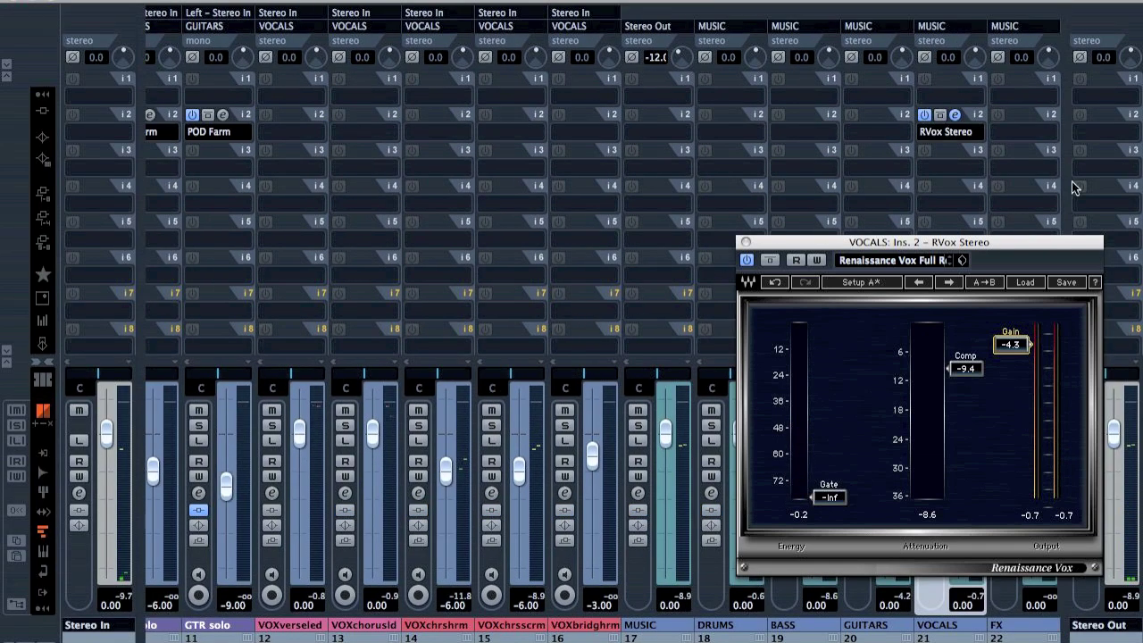
{"action": "left_click_drag", "start_coordinate": [1024, 251], "coordinate": [773, 202]}
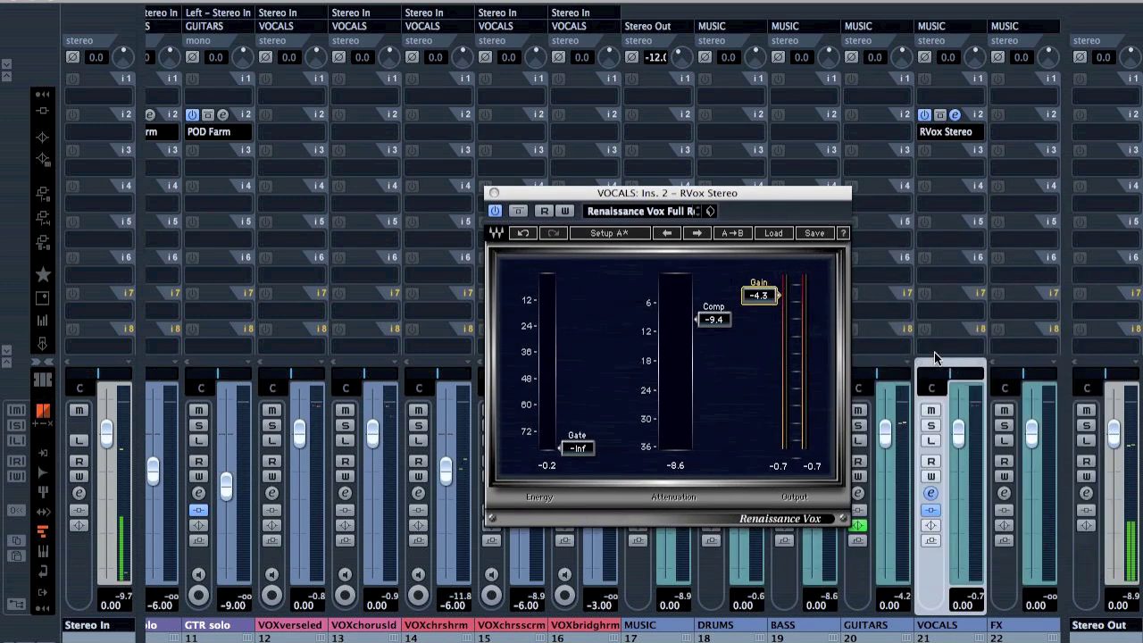
{"action": "left_click_drag", "start_coordinate": [766, 193], "coordinate": [525, 165]}
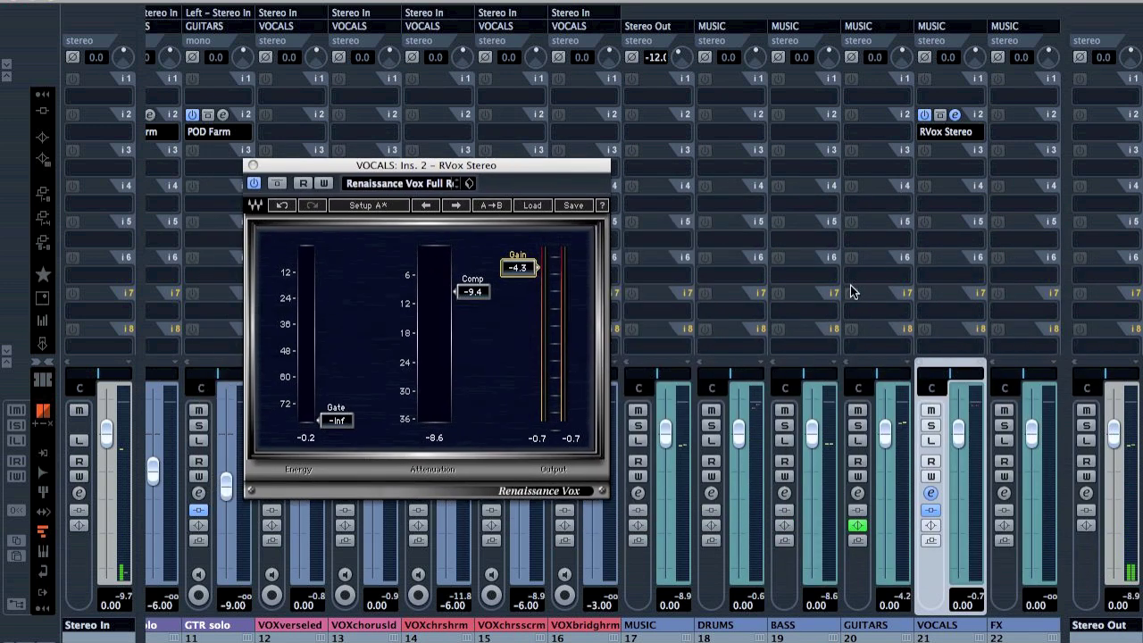
{"action": "left_click", "coordinate": [947, 344]}
{"action": "mouse_move", "coordinate": [980, 384]}
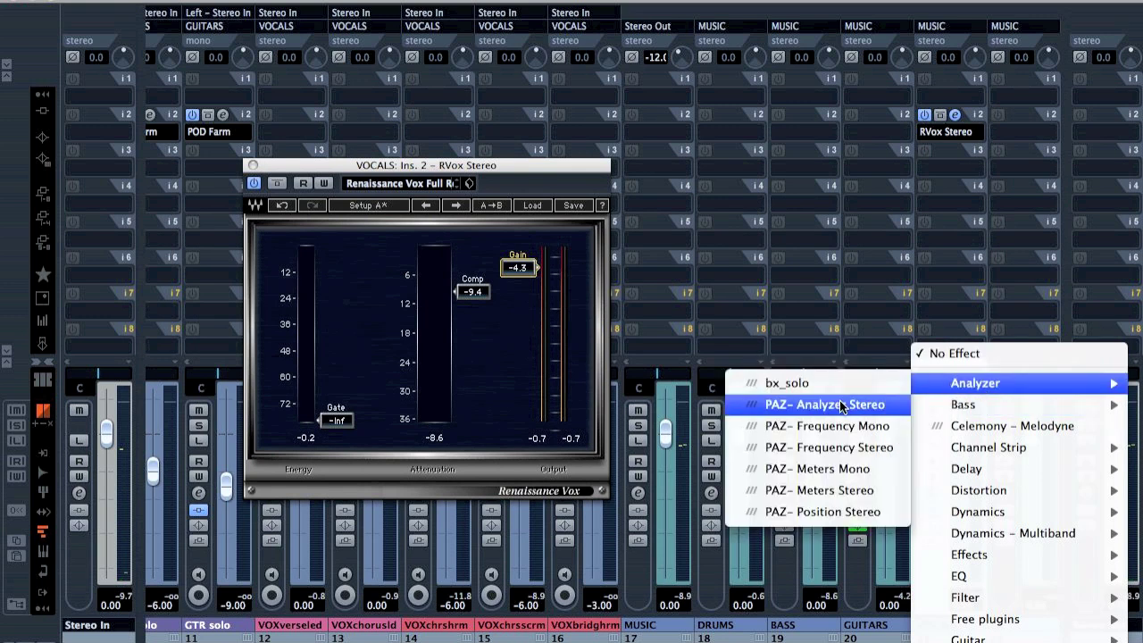
{"action": "left_click", "coordinate": [853, 448]}
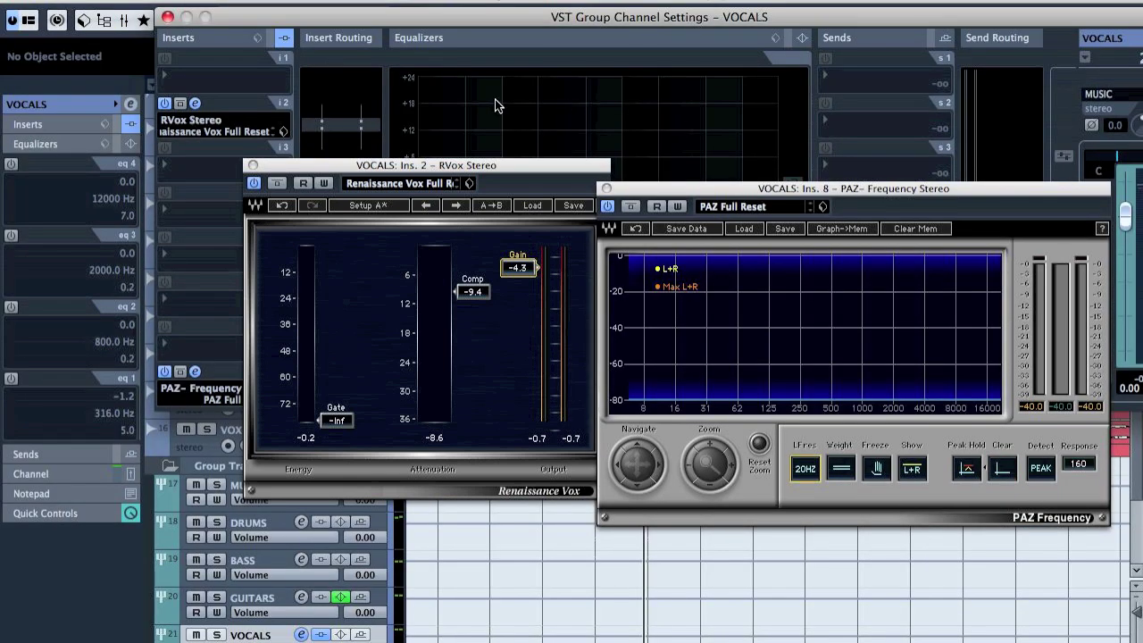
Step: Move the VOCALS channel settings out of the way and play a short passage to examine the vocals' frequency spectrum
{"action": "left_click_drag", "start_coordinate": [266, 16], "coordinate": [286, 431]}
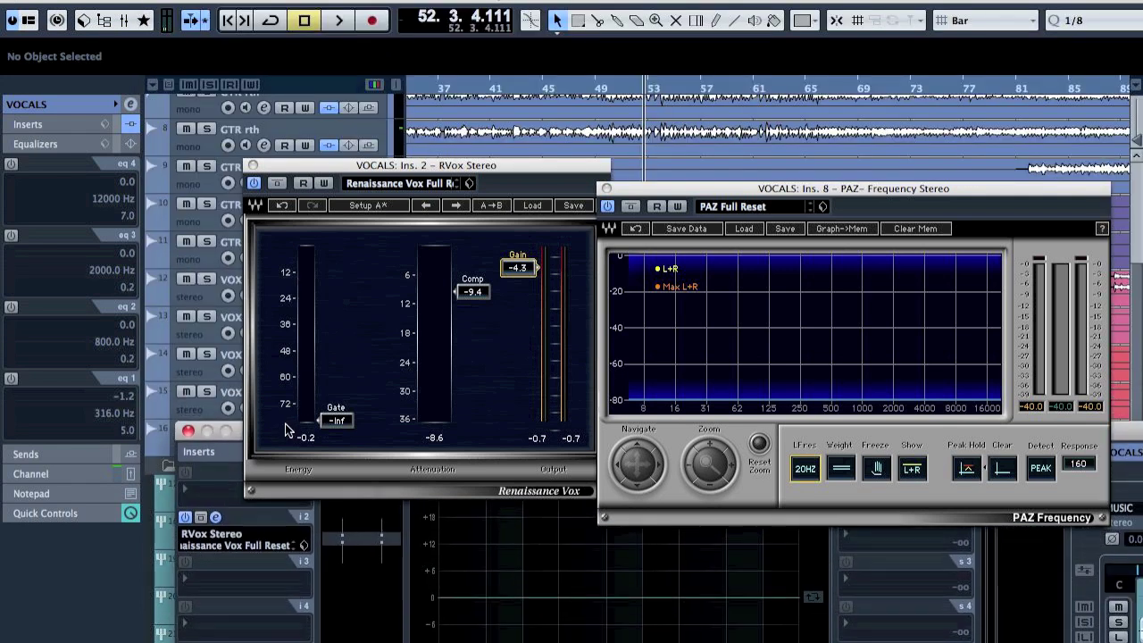
{"action": "key", "text": "space"}
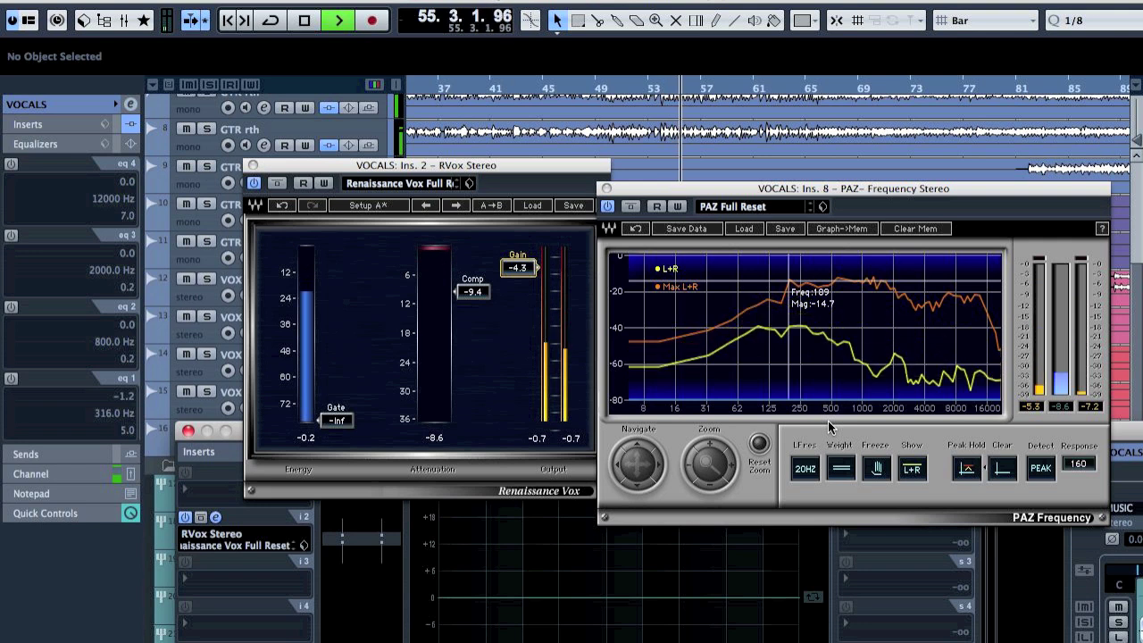
{"action": "key", "text": "space"}
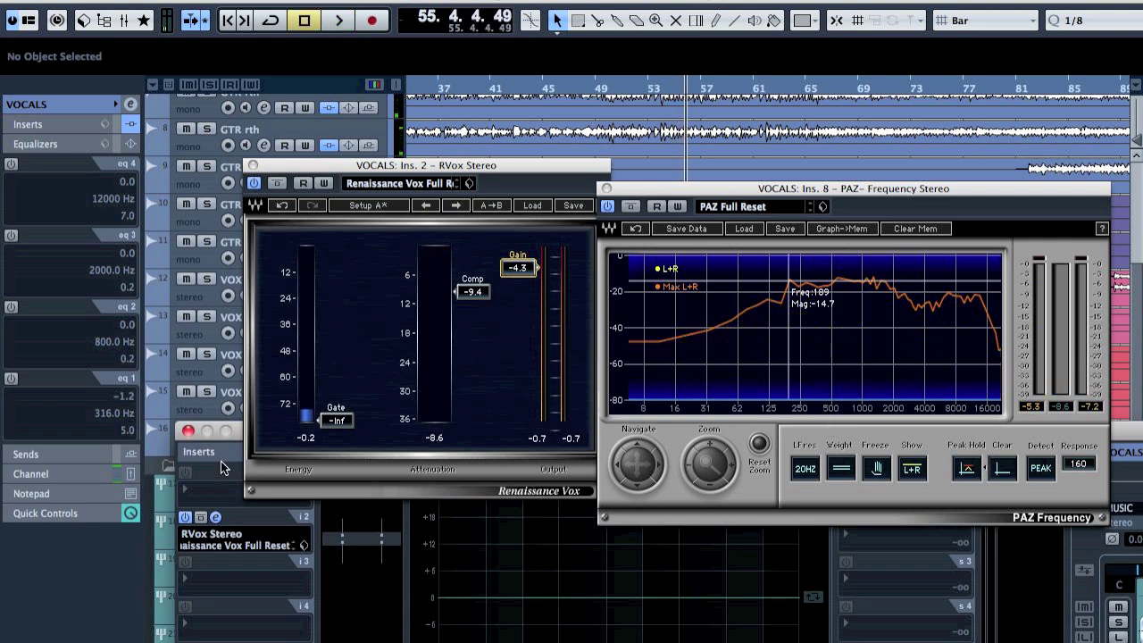
Step: Close RVox, place the VOCALS EQ beside the analyzer, re-enable band 1, and lower its high-pass to 267 Hz during playback
{"action": "left_click", "coordinate": [253, 166]}
{"action": "left_click_drag", "start_coordinate": [411, 428], "coordinate": [298, 143]}
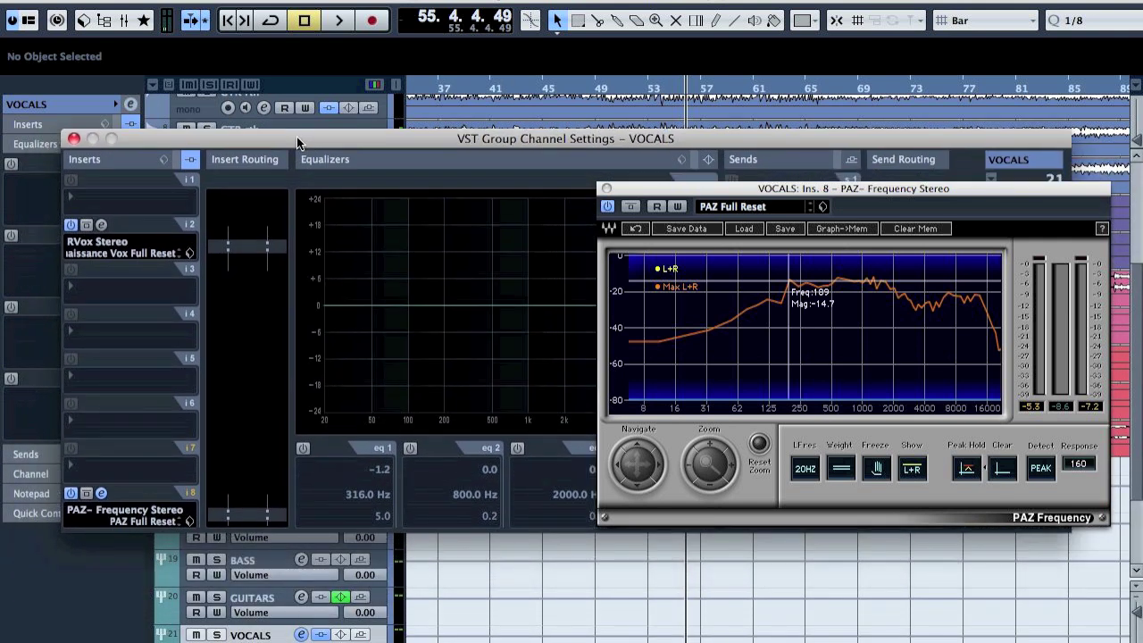
{"action": "left_click", "coordinate": [304, 450]}
{"action": "key", "text": "space"}
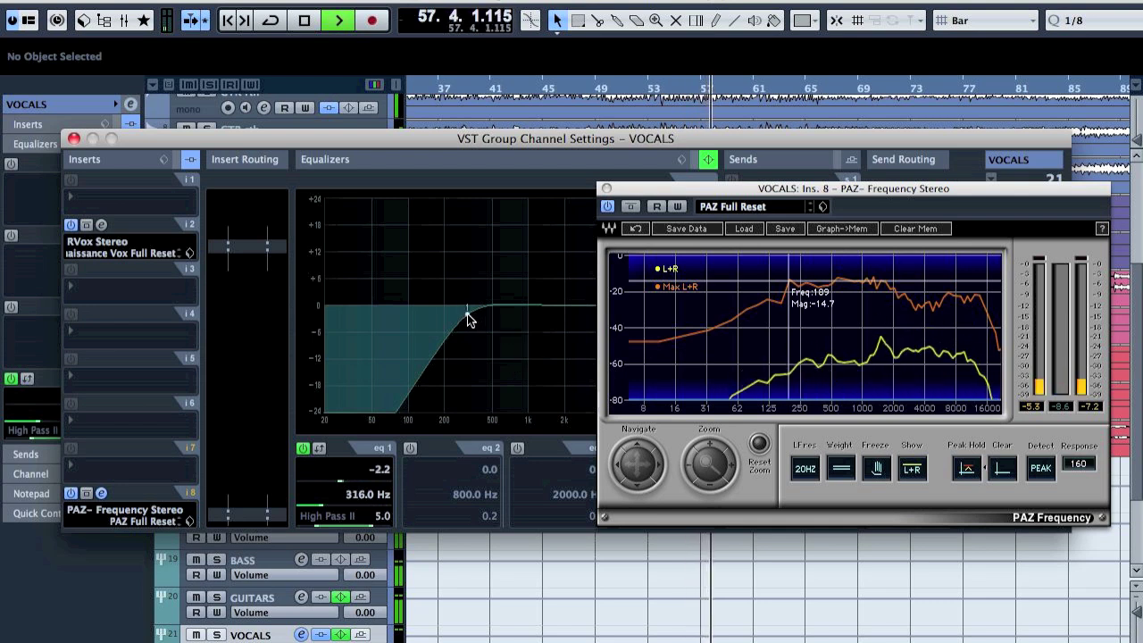
{"action": "mouse_move", "coordinate": [471, 320]}
{"action": "left_mouse_down"}
{"action": "mouse_move", "coordinate": [446, 318]}
{"action": "mouse_move", "coordinate": [459, 316]}
{"action": "left_mouse_up"}
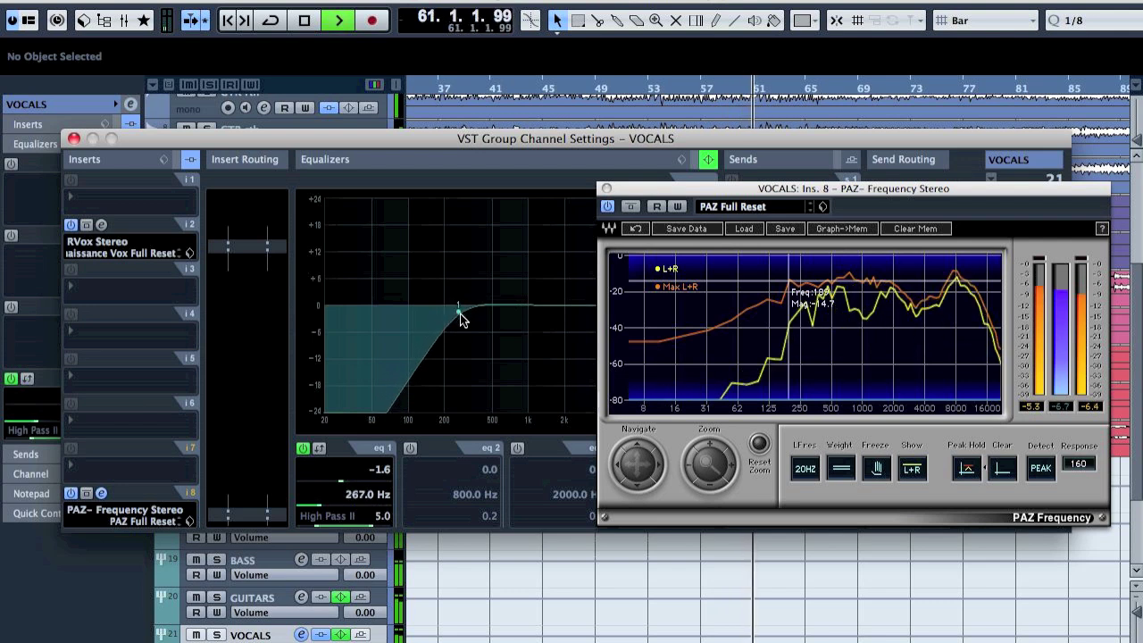
Step: Bypass and re-enable EQ band 1 on VOCALS during playback to compare the high-pass filter, and stop playback
{"action": "left_click", "coordinate": [303, 448]}
{"action": "left_click", "coordinate": [303, 449]}
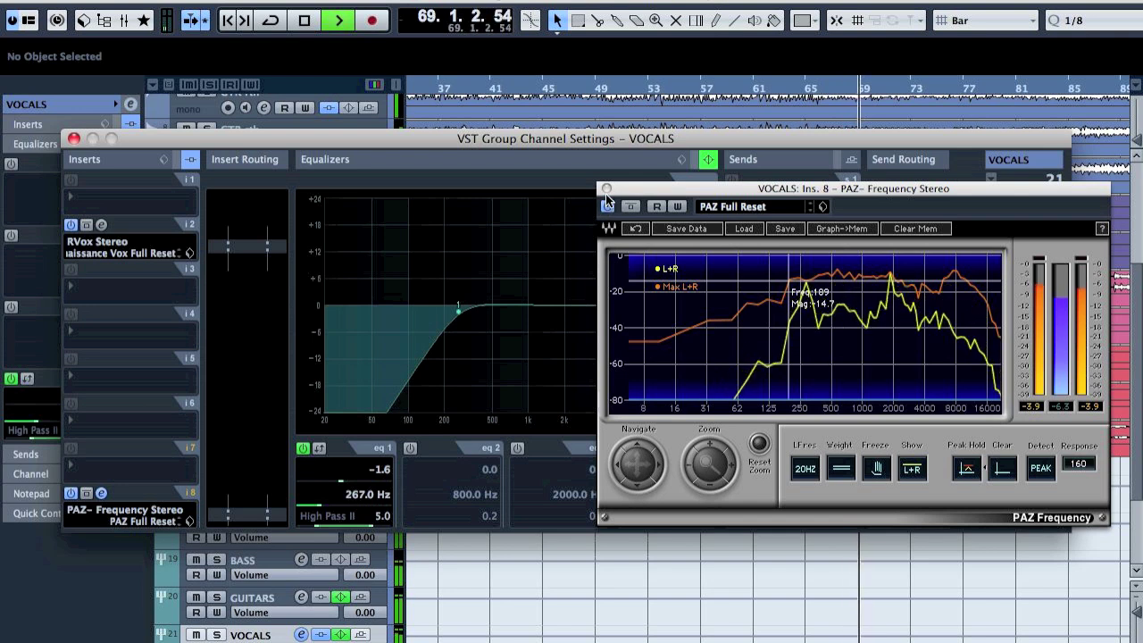
{"action": "key", "text": "space"}
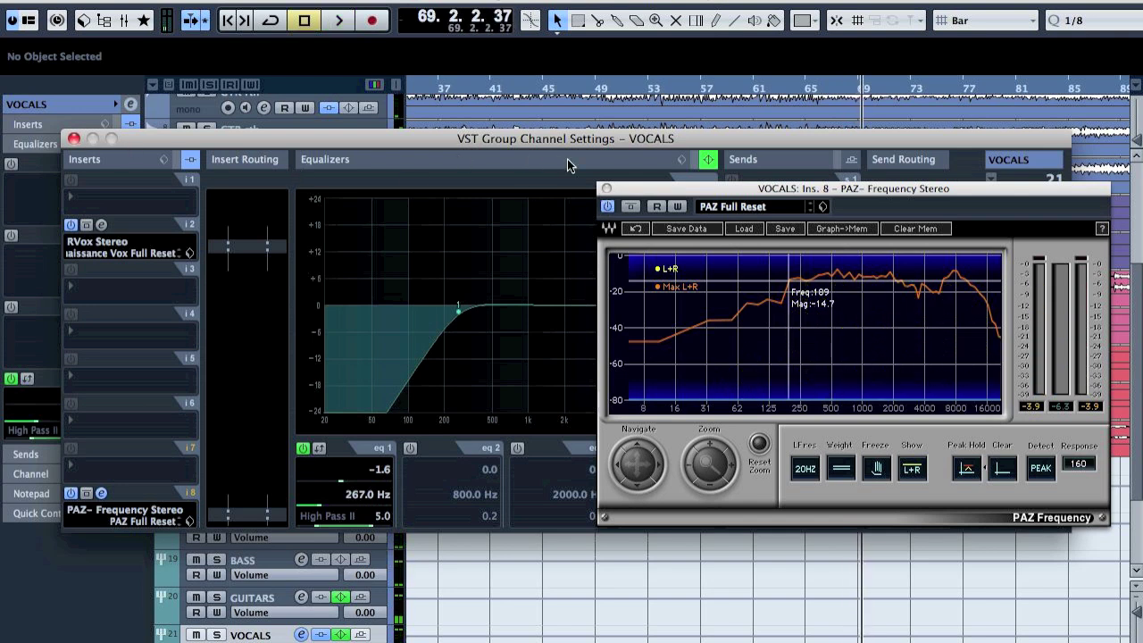
Step: Store the PAZ analyzer's graph in memory, clear its peak hold, and play the vocals to compare the new spectrum
{"action": "left_click", "coordinate": [140, 515]}
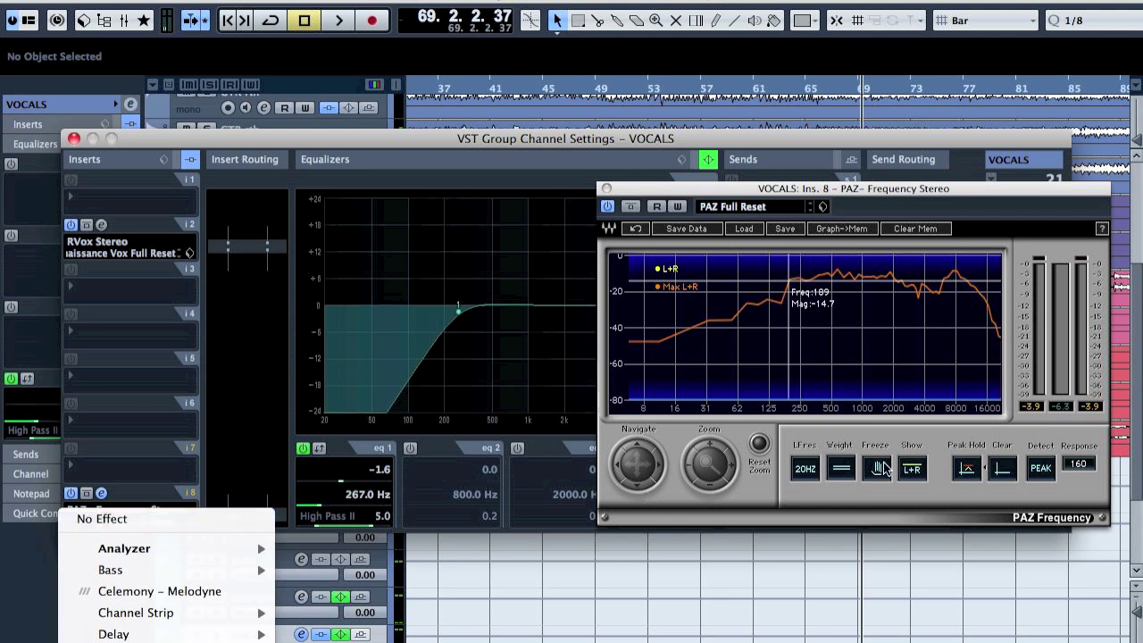
{"action": "left_click", "coordinate": [997, 213]}
{"action": "left_click", "coordinate": [842, 228]}
{"action": "left_click", "coordinate": [1002, 470]}
{"action": "key", "text": "space"}
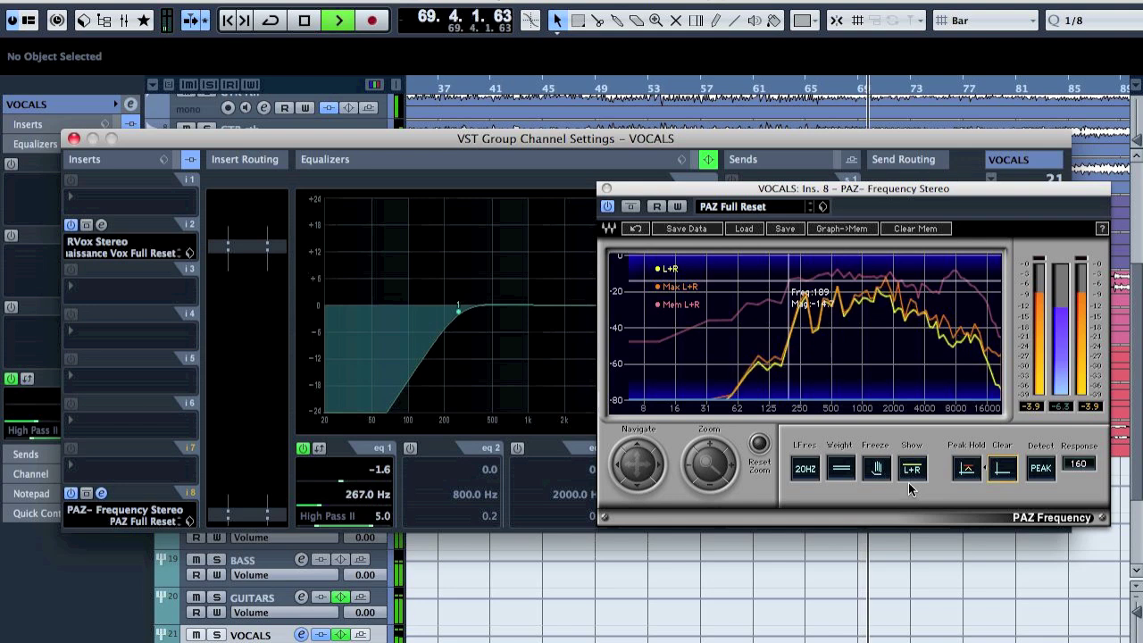
{"action": "left_click", "coordinate": [840, 470]}
{"action": "left_click", "coordinate": [840, 470]}
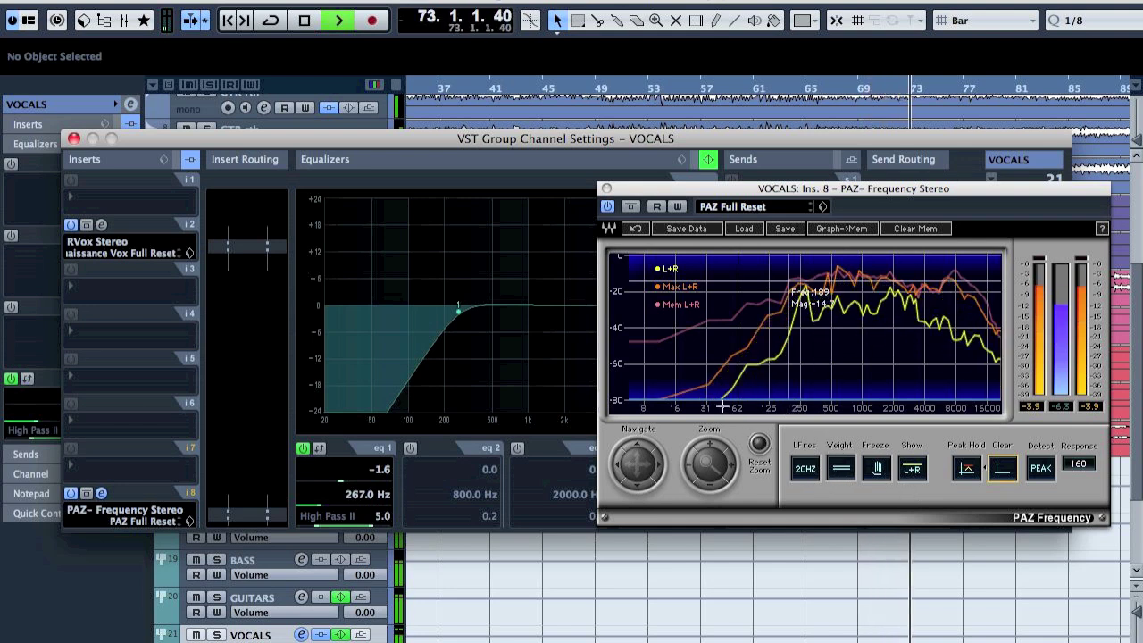
Step: Remove PAZ- Frequency from the eighth VOCALS insert, close the channel settings, and play the project from about bar 15
{"action": "key", "text": "space"}
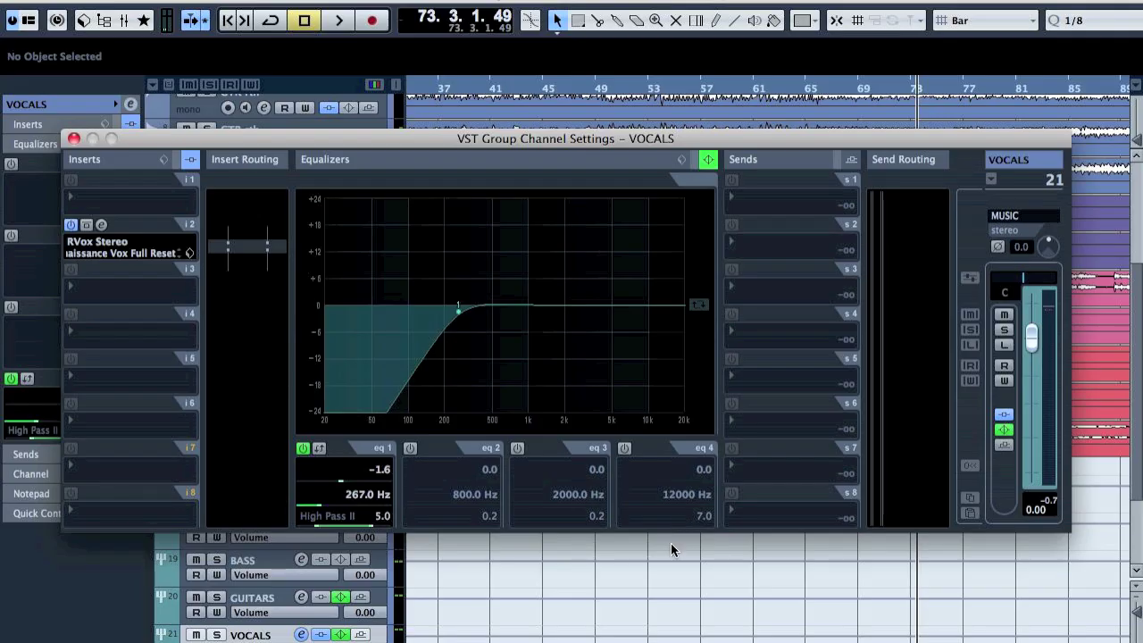
{"action": "left_click", "coordinate": [73, 141]}
{"action": "key", "text": "Home"}
{"action": "key", "text": "space"}
{"action": "left_click", "coordinate": [600, 86]}
{"action": "scroll", "coordinate": [728, 332], "scroll_direction": "up", "scroll_amount": 5}
{"action": "scroll", "coordinate": [728, 332], "scroll_direction": "up", "scroll_amount": 1}
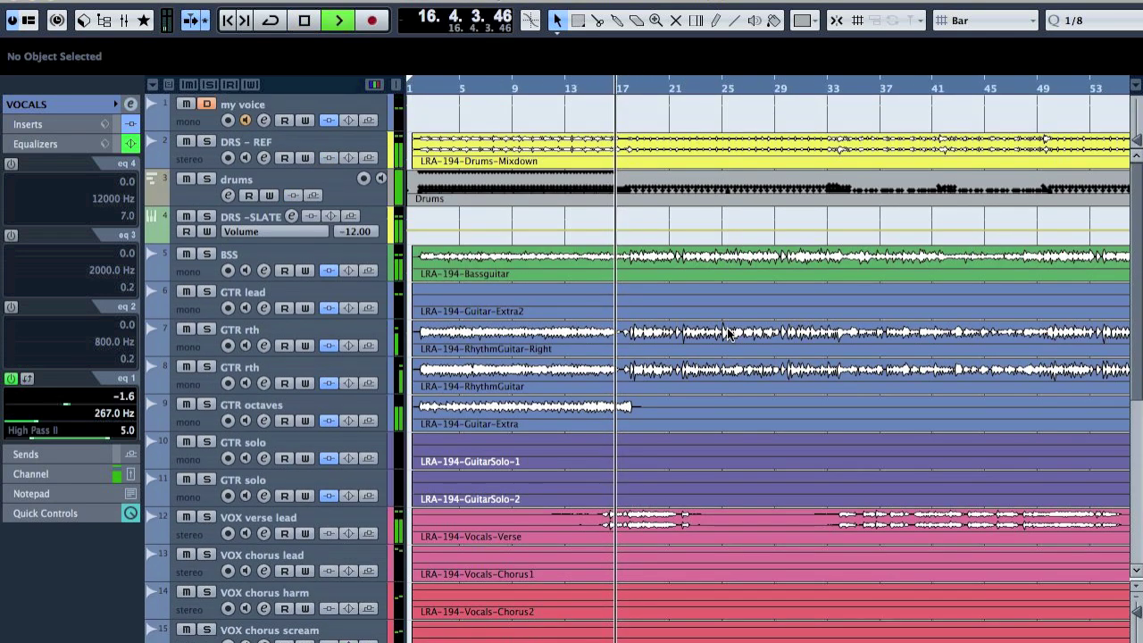
Step: On the BSS channel, enable EQ band 1 as a low-shelf boost of 3.4 dB at 241 Hz, and close its settings
{"action": "left_click", "coordinate": [262, 253]}
{"action": "left_click", "coordinate": [131, 104]}
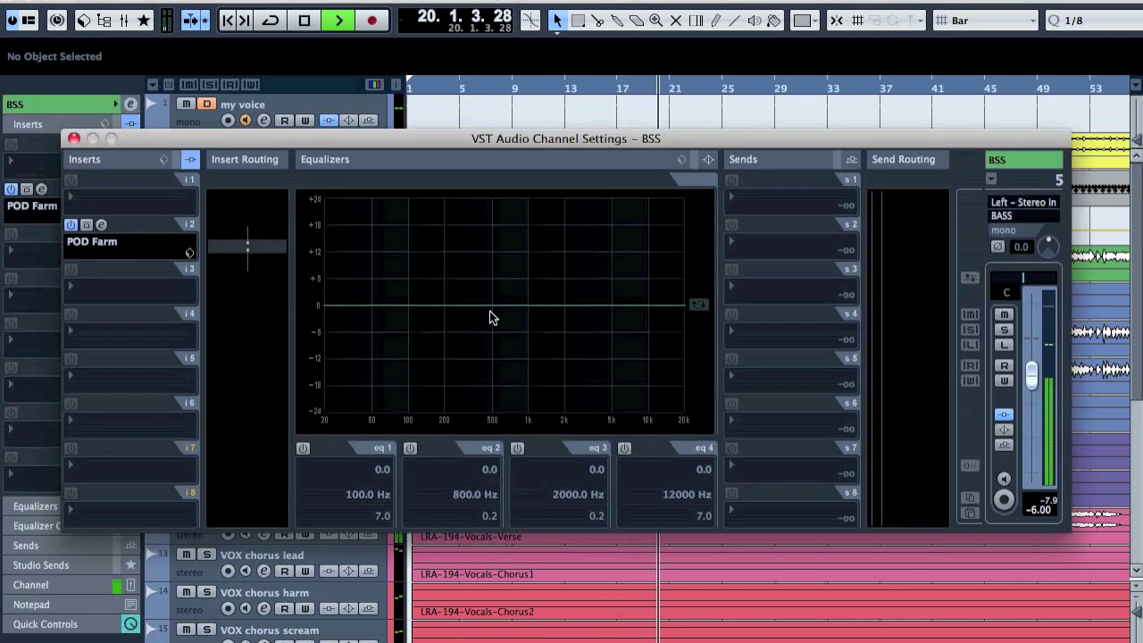
{"action": "left_click", "coordinate": [304, 451]}
{"action": "left_click_drag", "start_coordinate": [410, 307], "coordinate": [453, 289]}
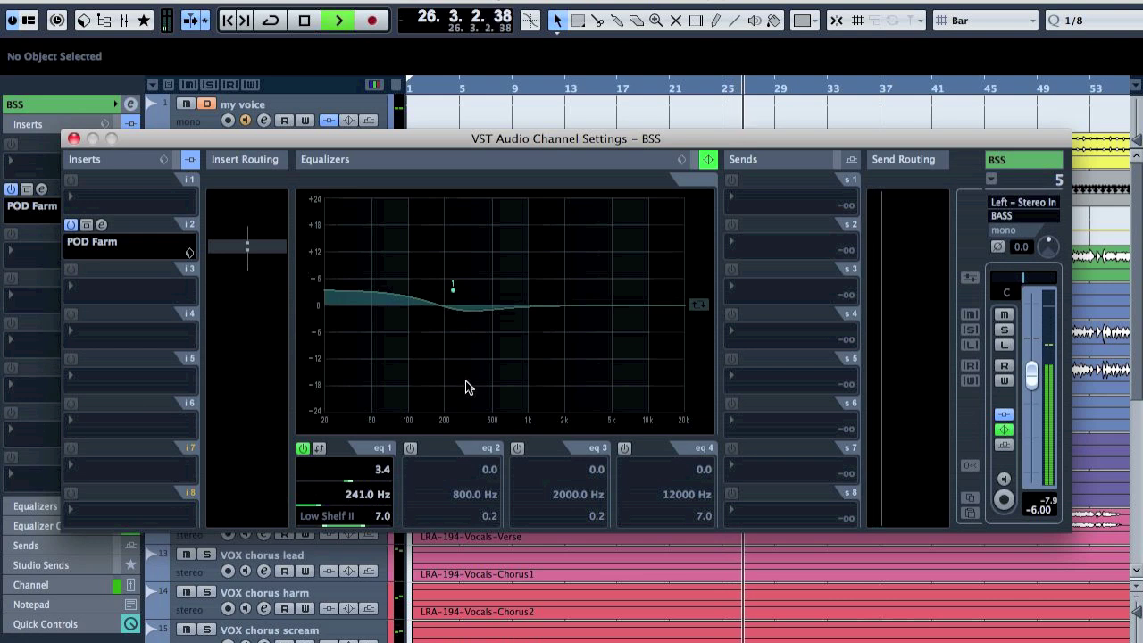
{"action": "left_click", "coordinate": [73, 139]}
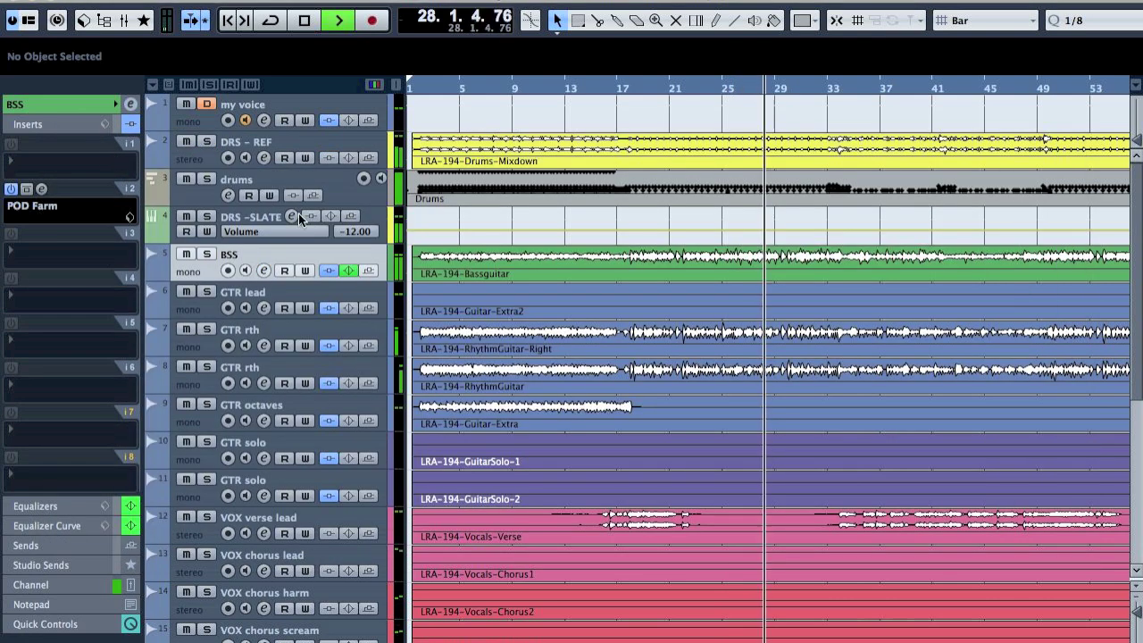
Step: On the DRS-SLATE channel, enable EQ band 1 with a 9.6 dB low-shelf boost at 186 Hz, and stop playback
{"action": "left_click", "coordinate": [239, 221]}
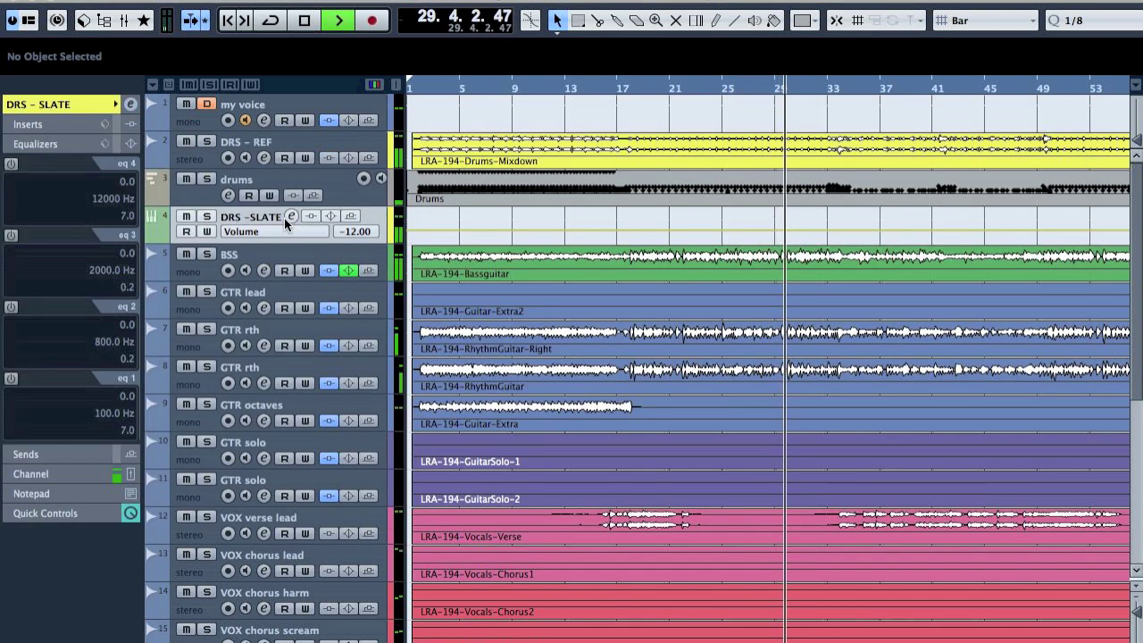
{"action": "left_click", "coordinate": [291, 216]}
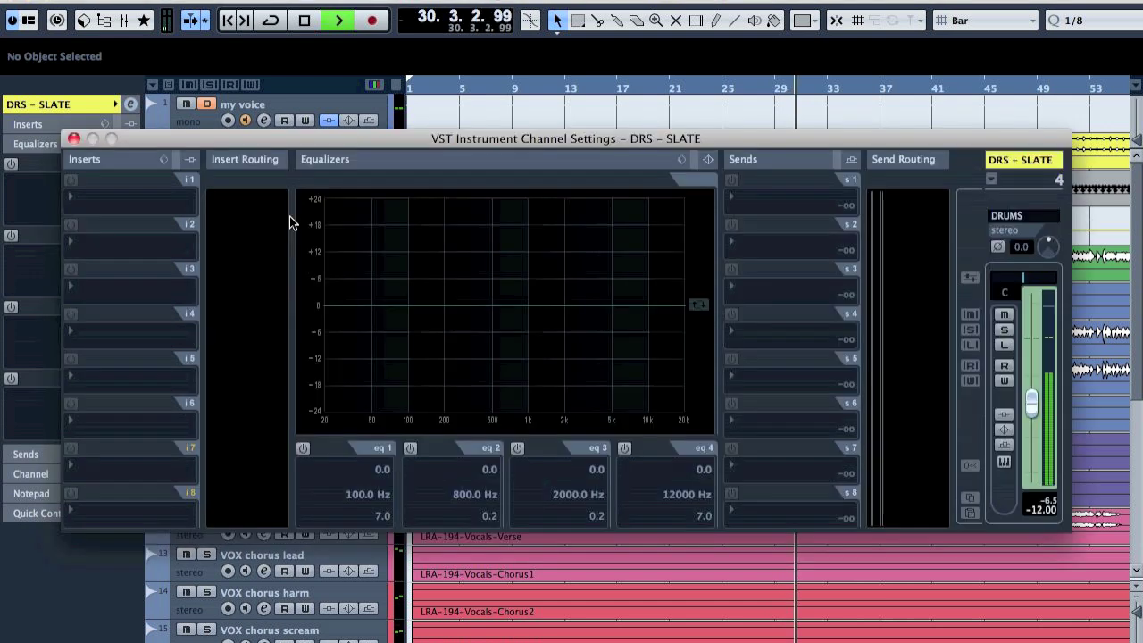
{"action": "left_click", "coordinate": [302, 447]}
{"action": "left_click_drag", "start_coordinate": [408, 308], "coordinate": [439, 261]}
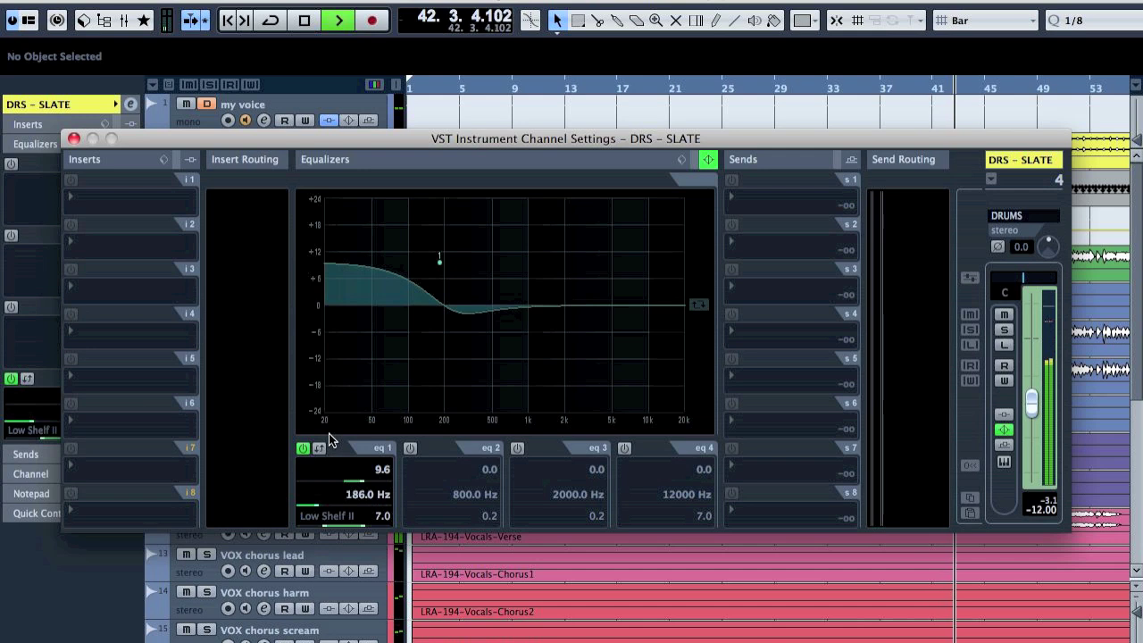
{"action": "key", "text": "space"}
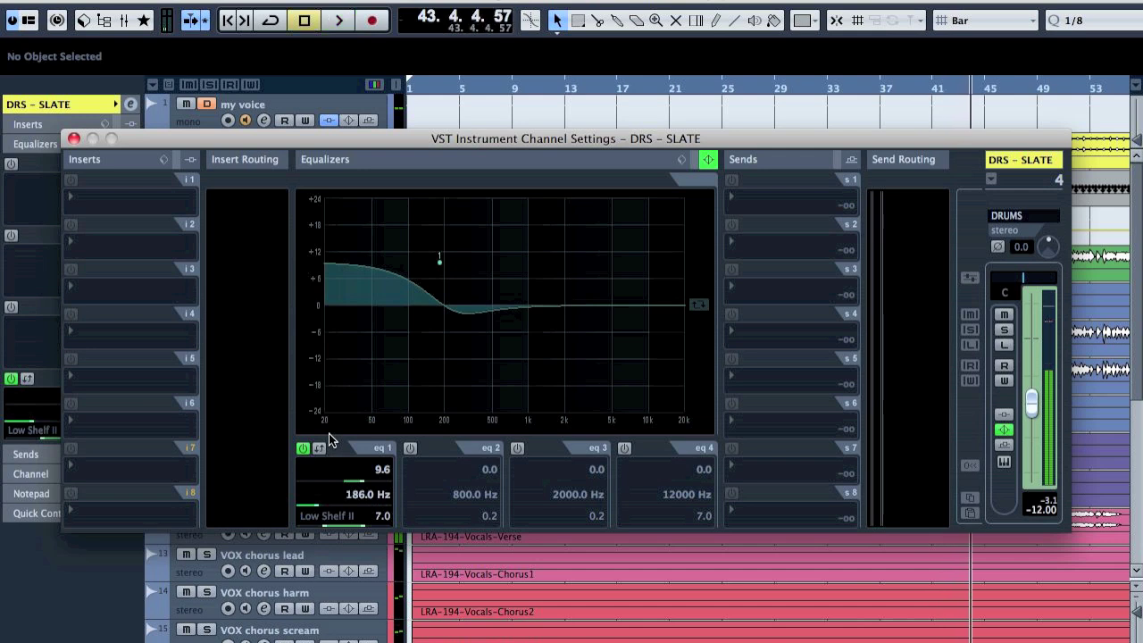
{"action": "left_click", "coordinate": [73, 139]}
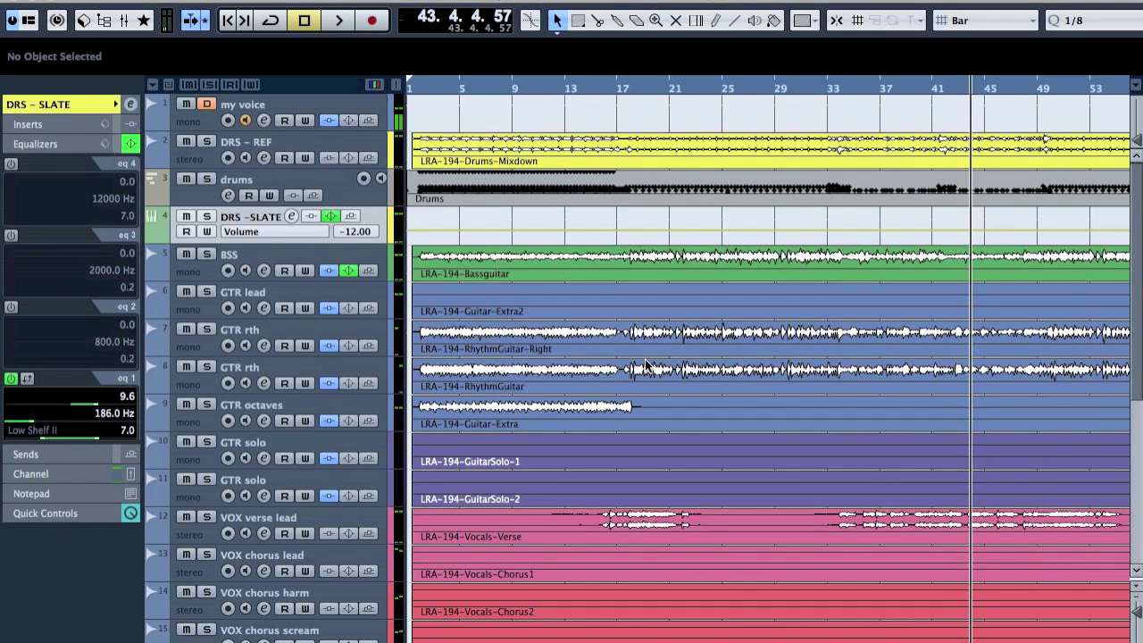
Step: Play the song from near the start of bar 1 and show the drum channels in the mixer
{"action": "left_click", "coordinate": [415, 91]}
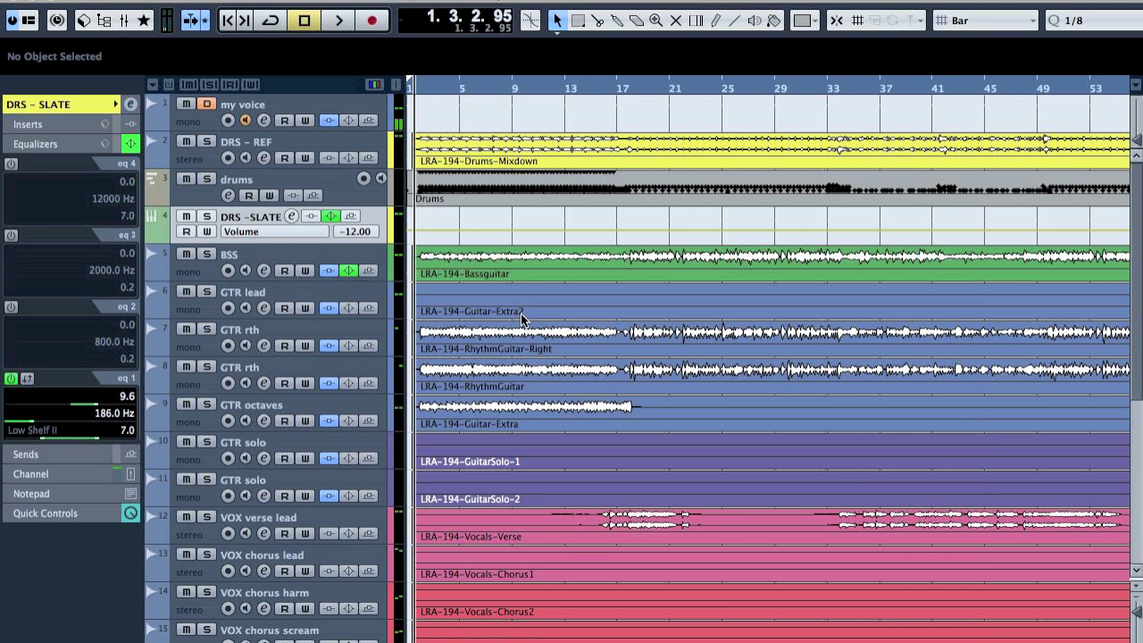
{"action": "key", "text": "space"}
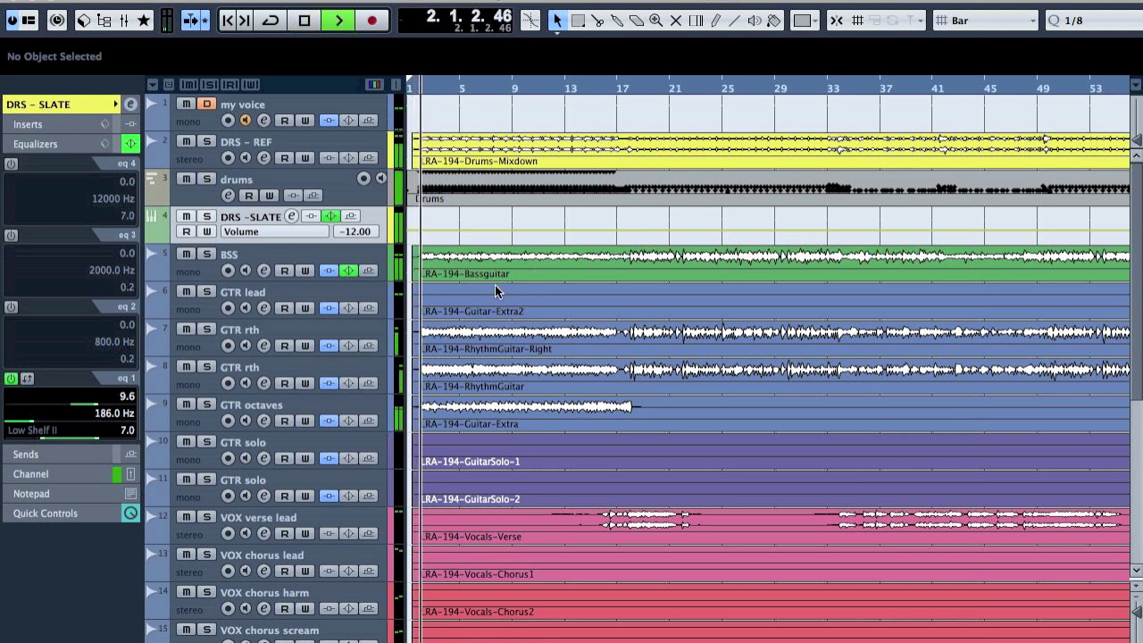
{"action": "key", "text": "F3"}
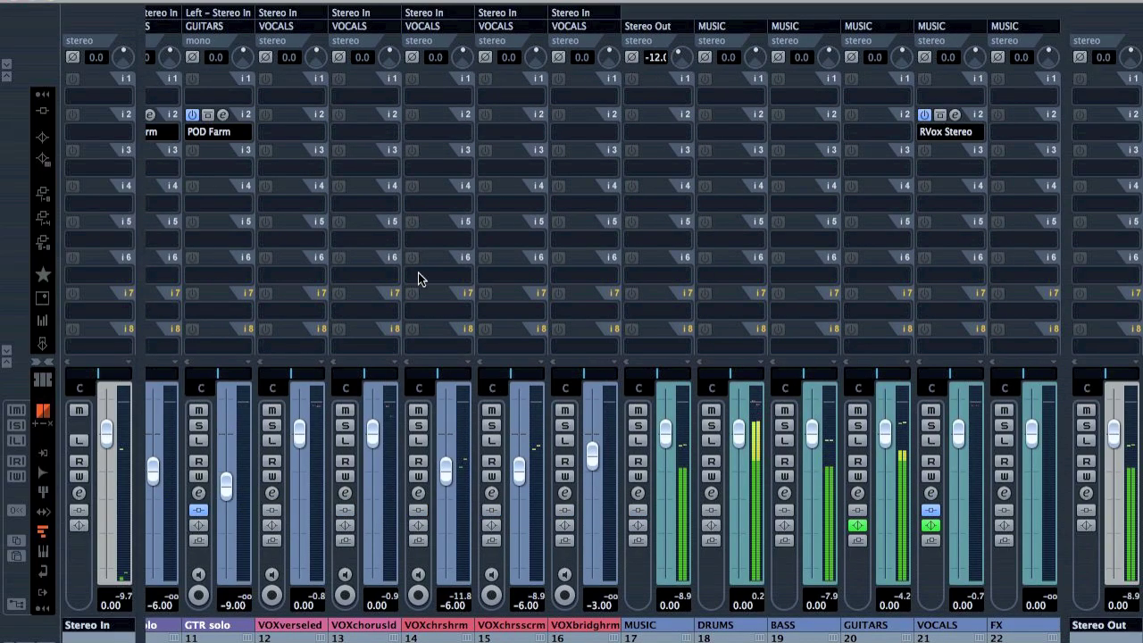
{"action": "scroll", "coordinate": [320, 531], "scroll_direction": "left", "scroll_amount": 8}
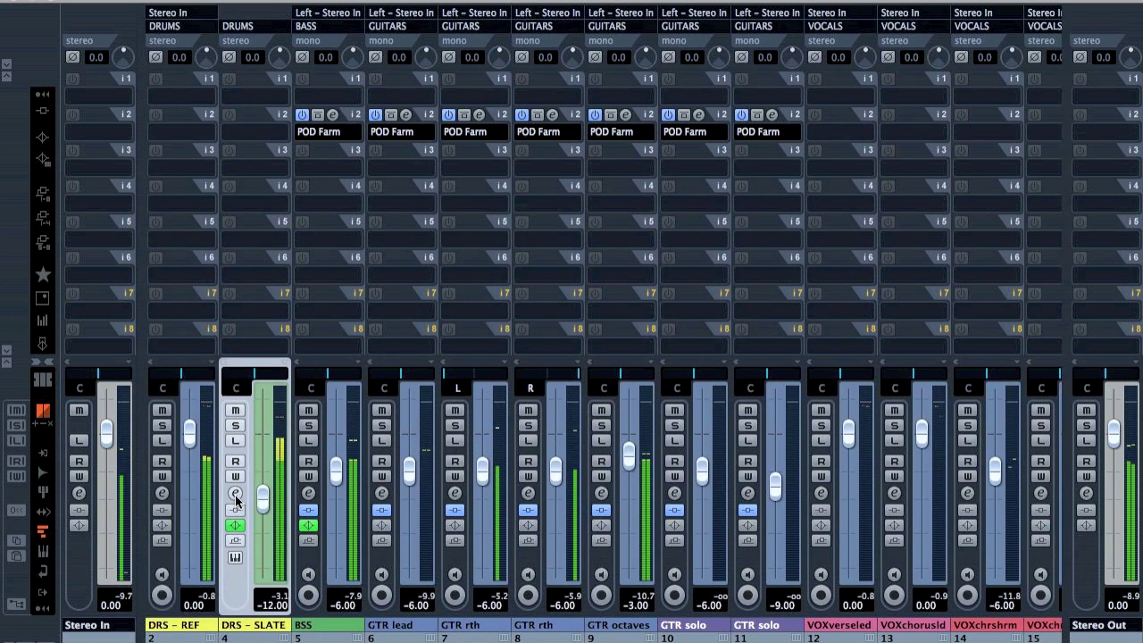
Step: Adjust DRS-SLATE EQ band 1 to a 4.2 dB gain at 183 Hz with a Q of 1.7
{"action": "left_click", "coordinate": [235, 494]}
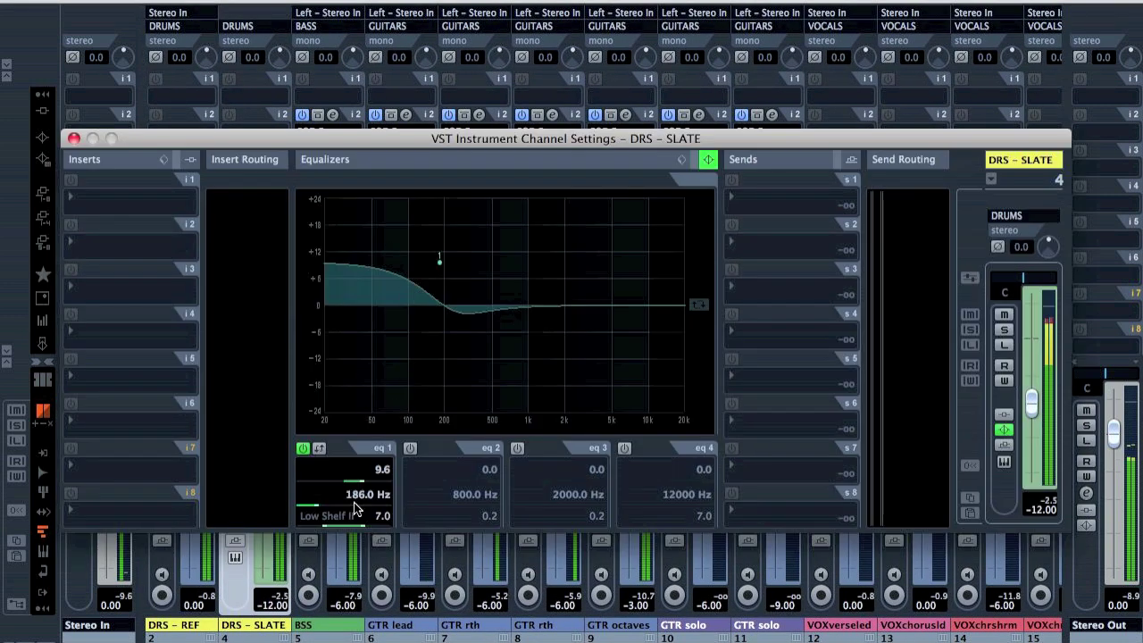
{"action": "left_click", "coordinate": [383, 471]}
{"action": "type", "text": "3"}
{"action": "key", "text": "Return"}
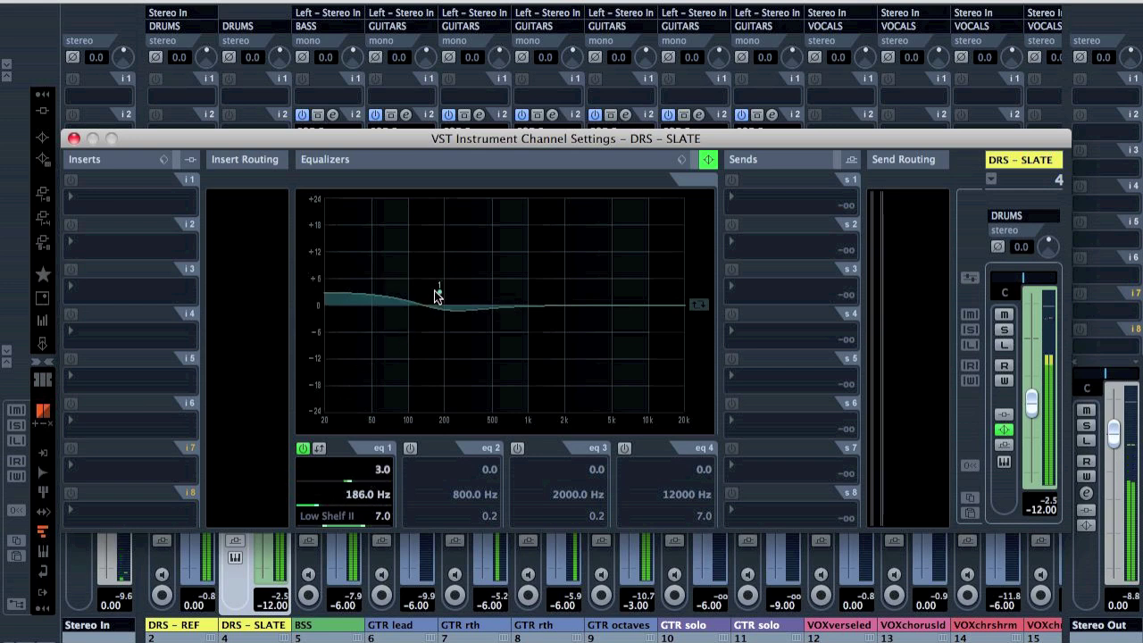
{"action": "scroll", "coordinate": [366, 524], "scroll_direction": "down", "scroll_amount": 10}
{"action": "left_click_drag", "start_coordinate": [439, 295], "coordinate": [441, 290]}
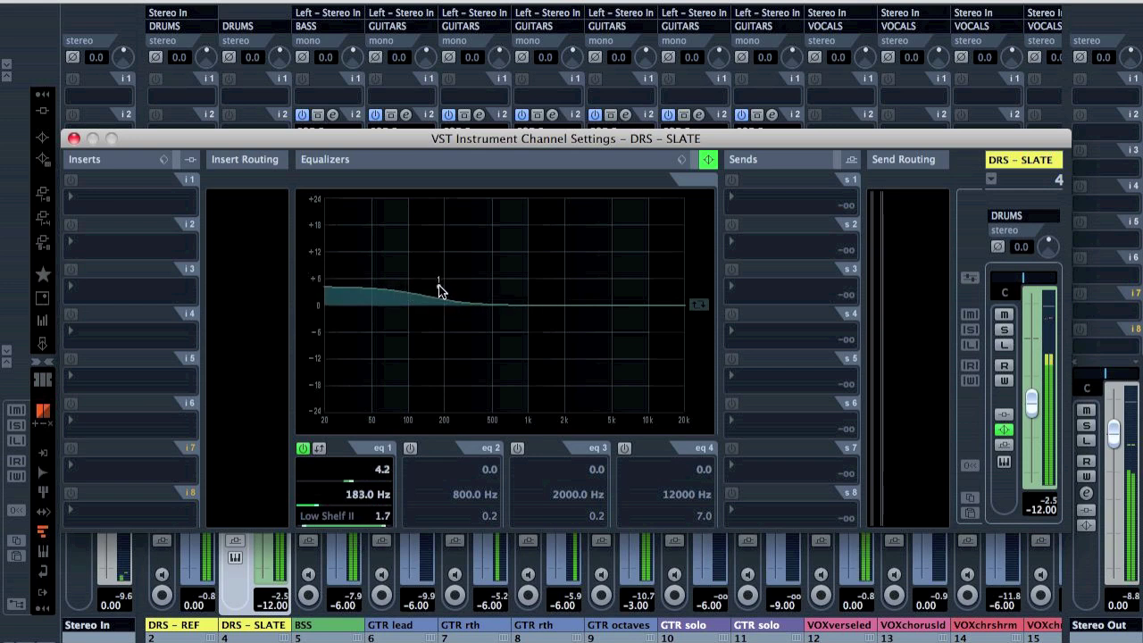
{"action": "left_click", "coordinate": [75, 141]}
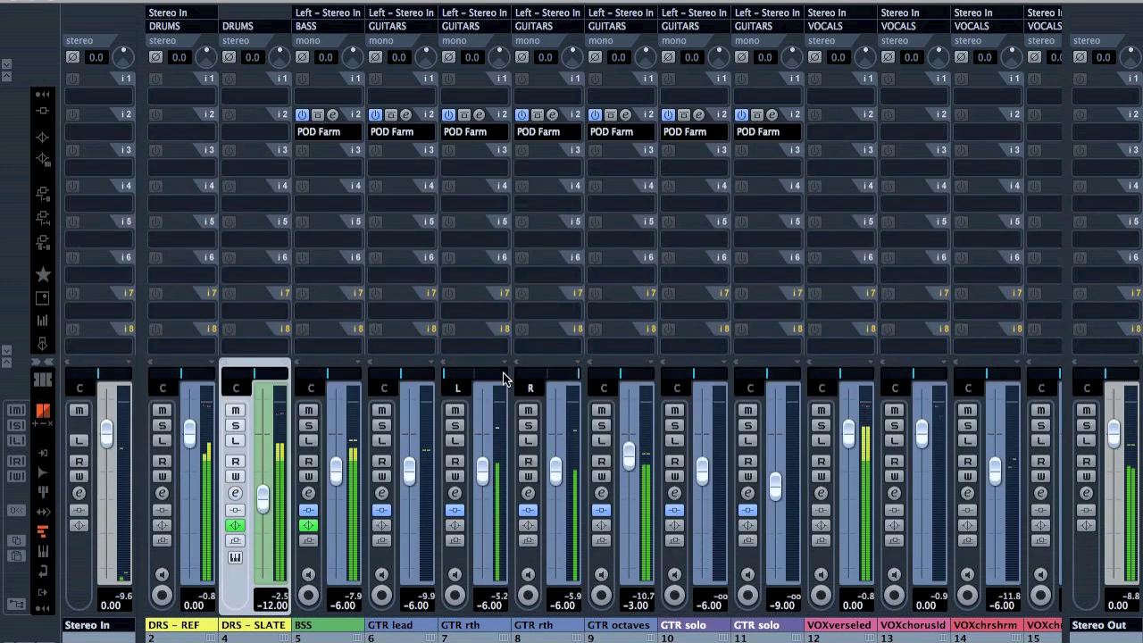
Step: Raise the DRS-SLATE channel's volume to -6 dB
{"action": "left_click_drag", "start_coordinate": [263, 497], "coordinate": [268, 483]}
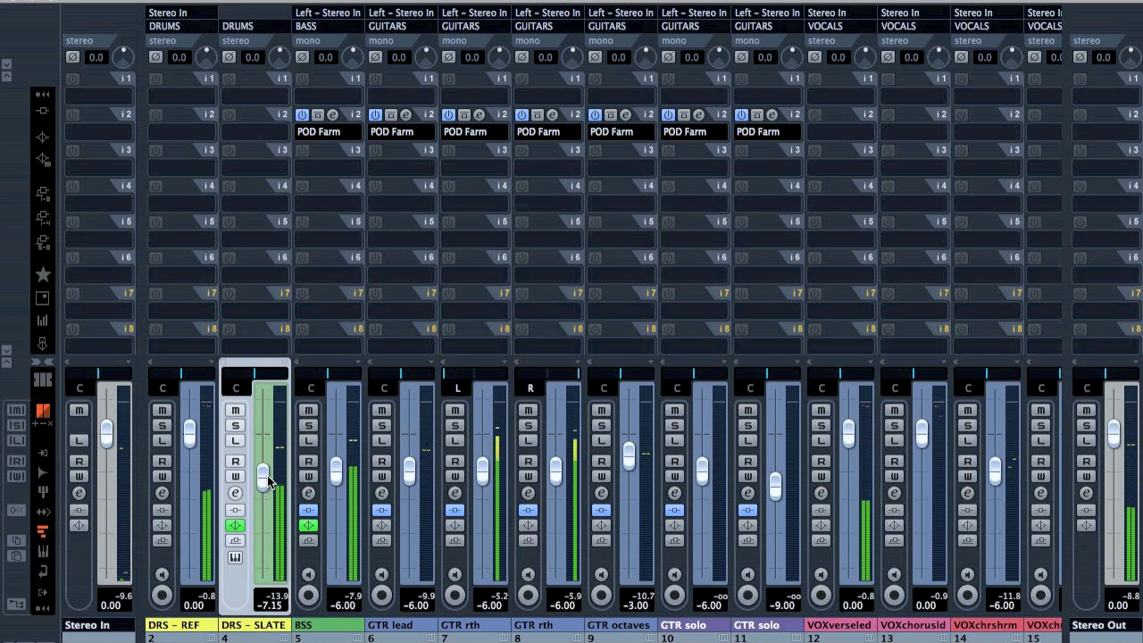
{"action": "left_click", "coordinate": [273, 606]}
{"action": "type", "text": "-6"}
{"action": "key", "text": "Return"}
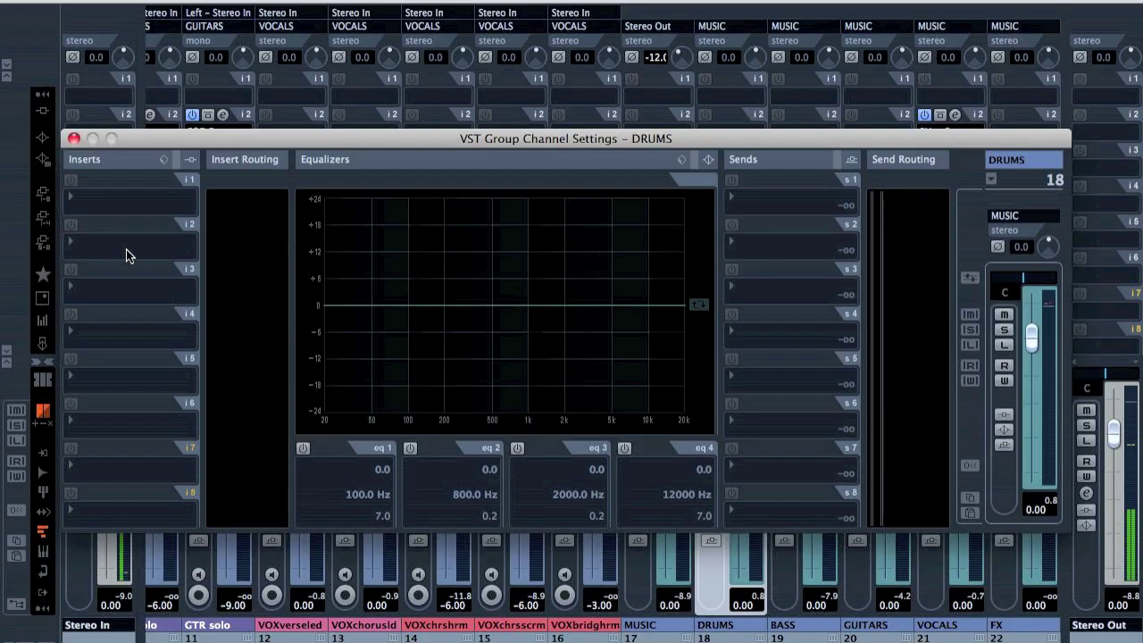
Step: Load the CLA-76 Stereo compressor in the second insert slot of the DRUMS group
{"action": "left_click", "coordinate": [126, 249]}
{"action": "mouse_move", "coordinate": [213, 412]}
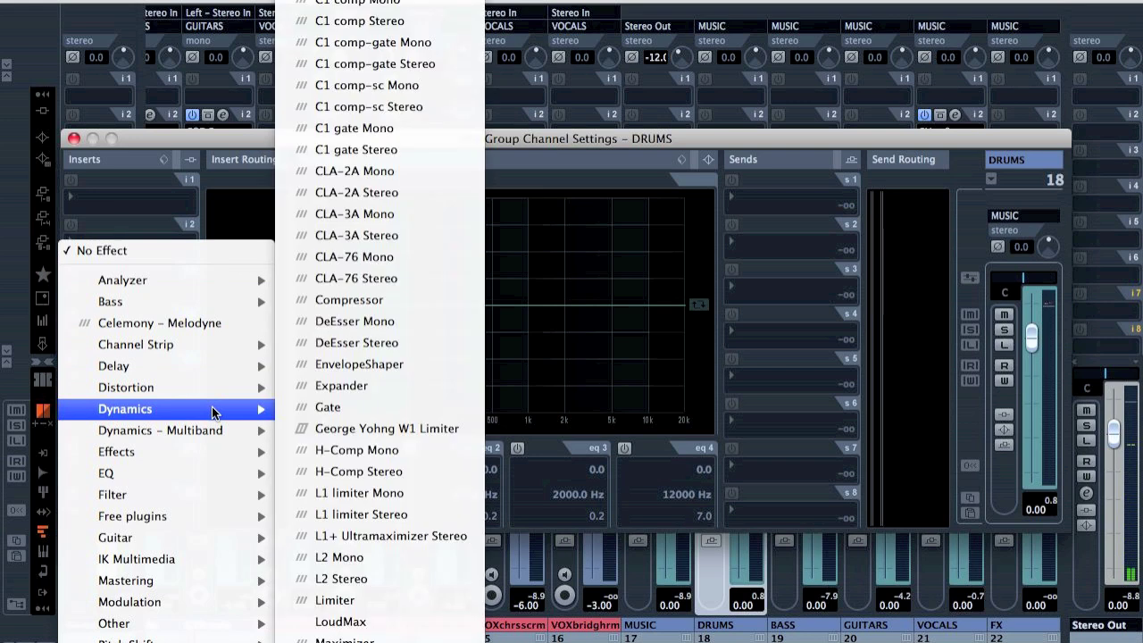
{"action": "left_click", "coordinate": [402, 279]}
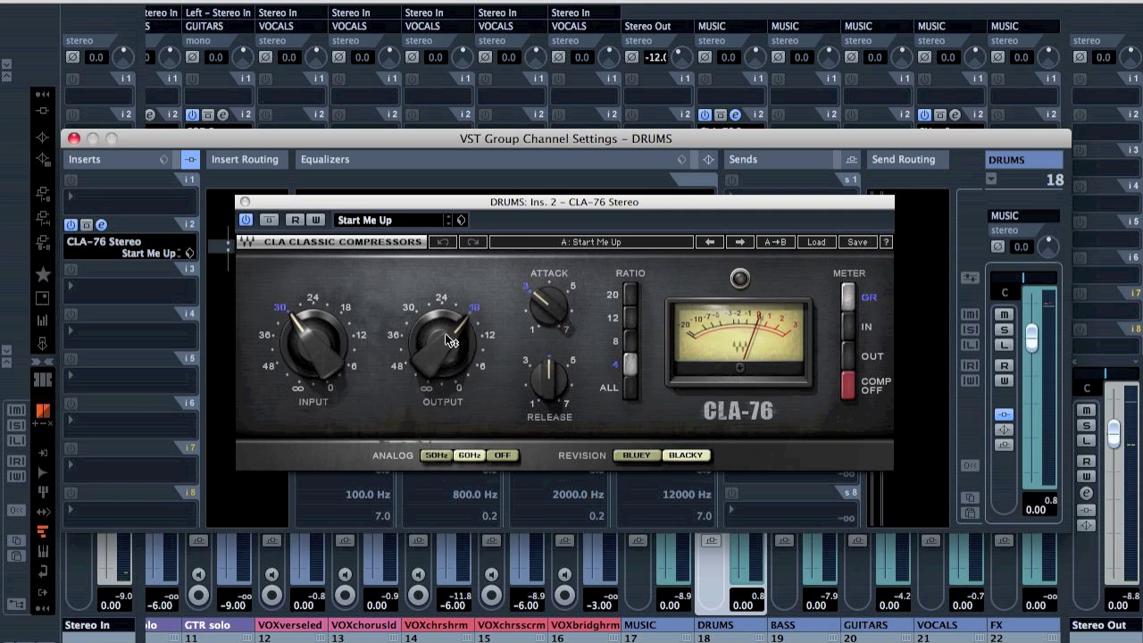
Step: Set the CLA-76 ratio to ALL, lower its input to about -40.2, and set its output to -16.2
{"action": "left_click", "coordinate": [630, 386]}
{"action": "left_click_drag", "start_coordinate": [342, 366], "coordinate": [342, 447]}
{"action": "left_click_drag", "start_coordinate": [325, 346], "coordinate": [325, 321]}
{"action": "left_click_drag", "start_coordinate": [442, 344], "coordinate": [442, 340]}
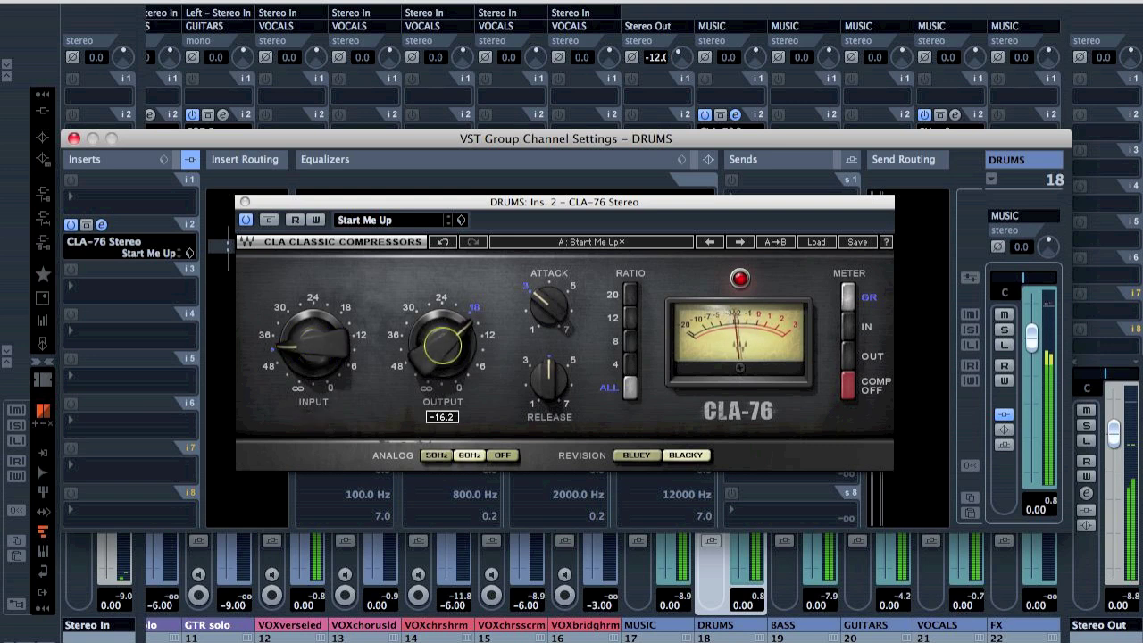
Step: Set the CLA-76 attack to 6.27 and release to 5, and raise its input to -35.2
{"action": "left_click", "coordinate": [313, 345]}
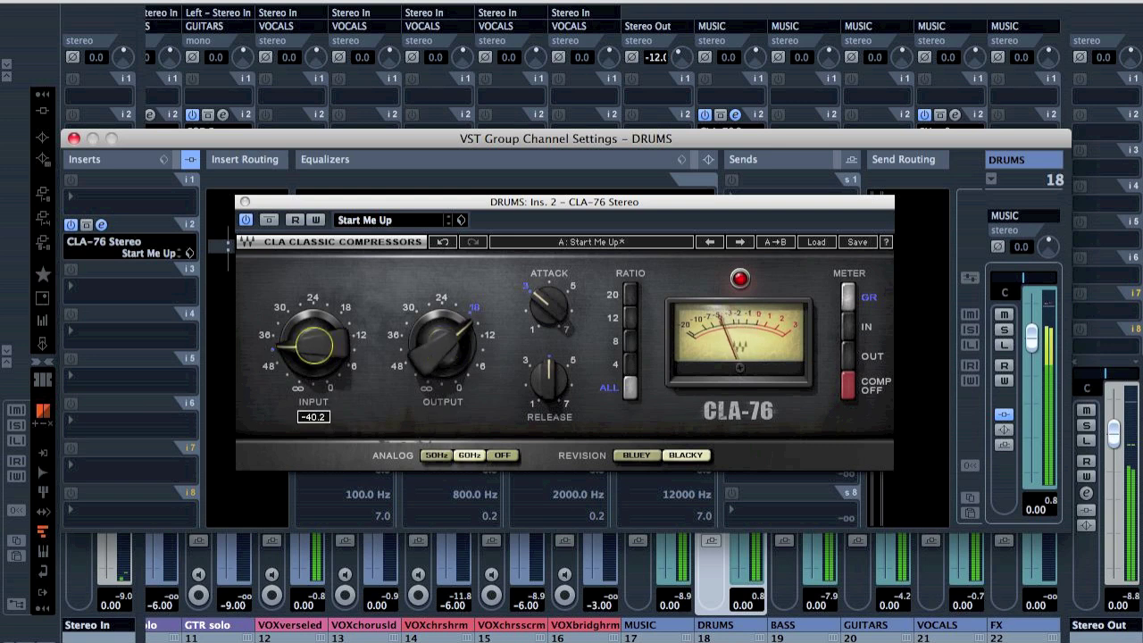
{"action": "left_click_drag", "start_coordinate": [313, 345], "coordinate": [313, 342]}
{"action": "left_click_drag", "start_coordinate": [548, 305], "coordinate": [548, 303]}
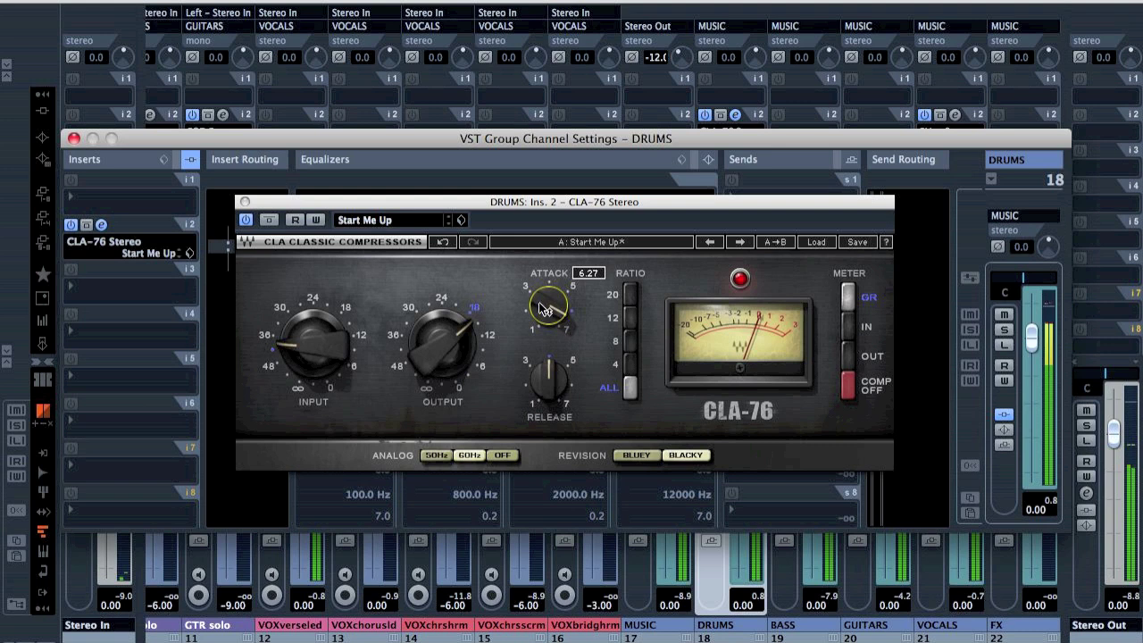
{"action": "mouse_move", "coordinate": [564, 393]}
{"action": "left_mouse_down"}
{"action": "mouse_move", "coordinate": [564, 379]}
{"action": "mouse_move", "coordinate": [565, 391]}
{"action": "left_mouse_up"}
{"action": "left_click_drag", "start_coordinate": [313, 346], "coordinate": [327, 370]}
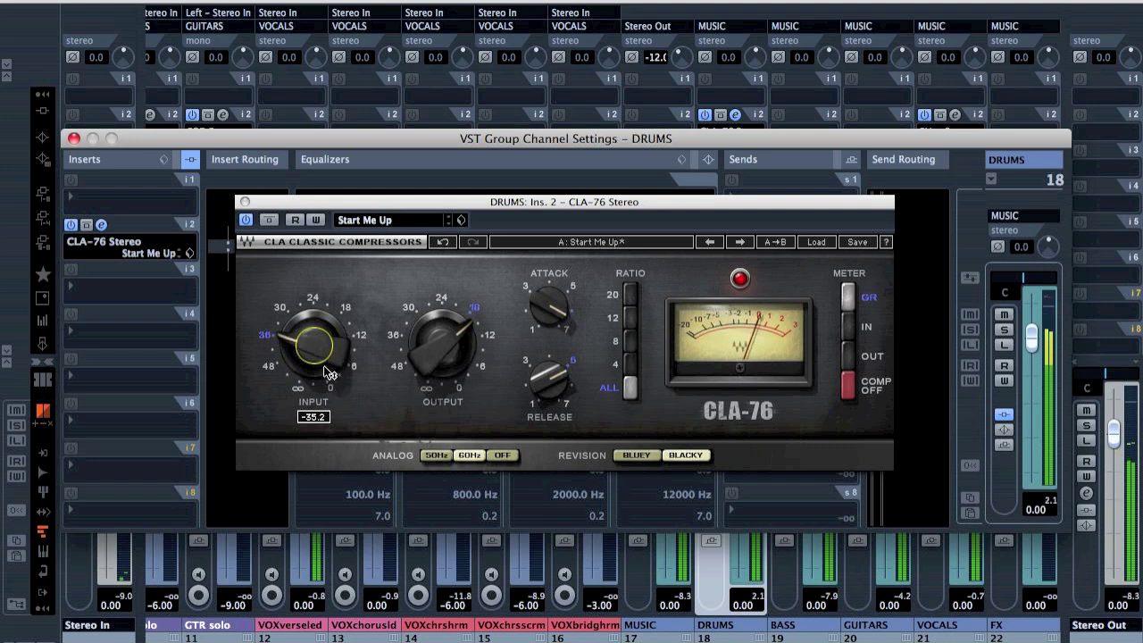
Step: Set the CLA-76 compressor's output on the DRUMS group to about -17.1 and close the plug-in and channel settings
{"action": "left_click_drag", "start_coordinate": [441, 348], "coordinate": [441, 345]}
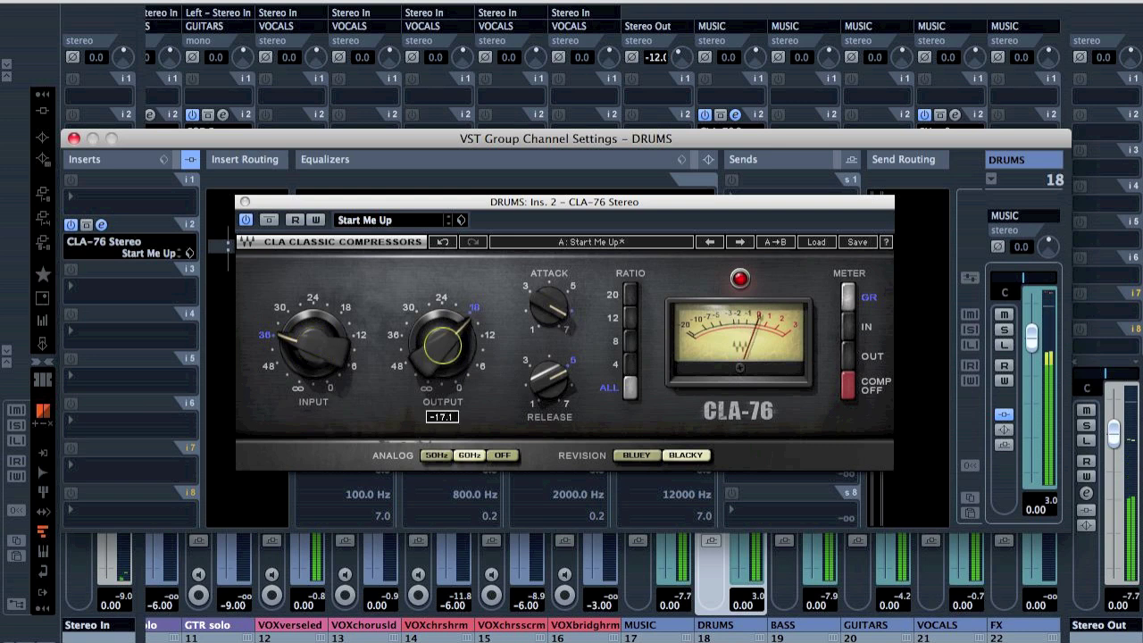
{"action": "left_click", "coordinate": [246, 203]}
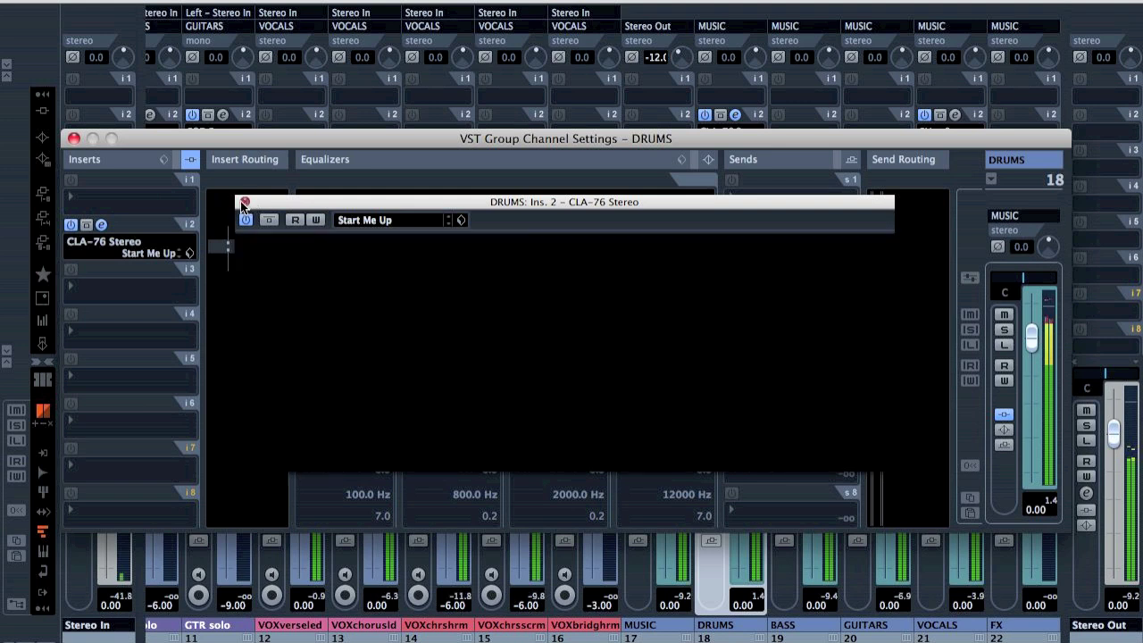
{"action": "left_click", "coordinate": [74, 140]}
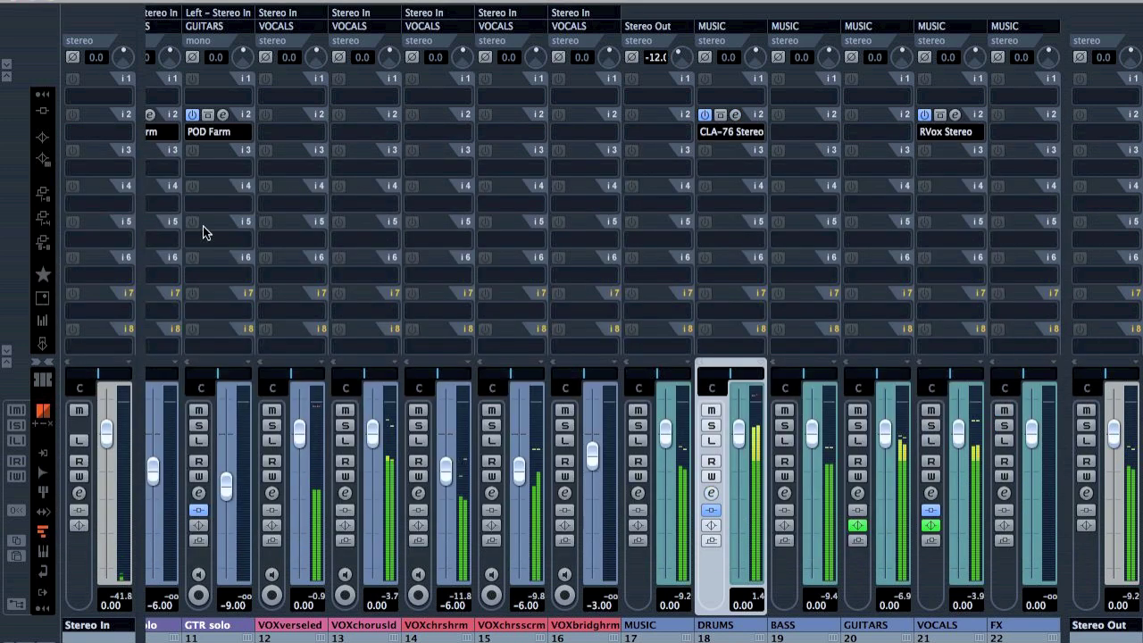
Step: Open the channel settings of the DRS - SLATE drum track
{"action": "scroll", "coordinate": [161, 610], "scroll_direction": "left", "scroll_amount": 8}
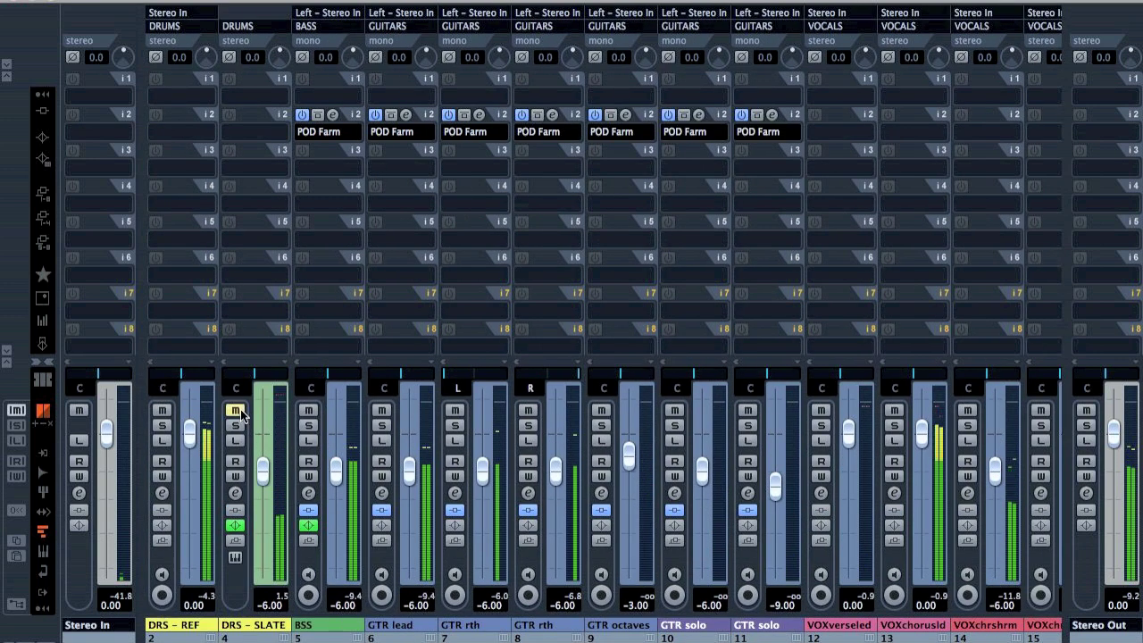
{"action": "left_click", "coordinate": [230, 503]}
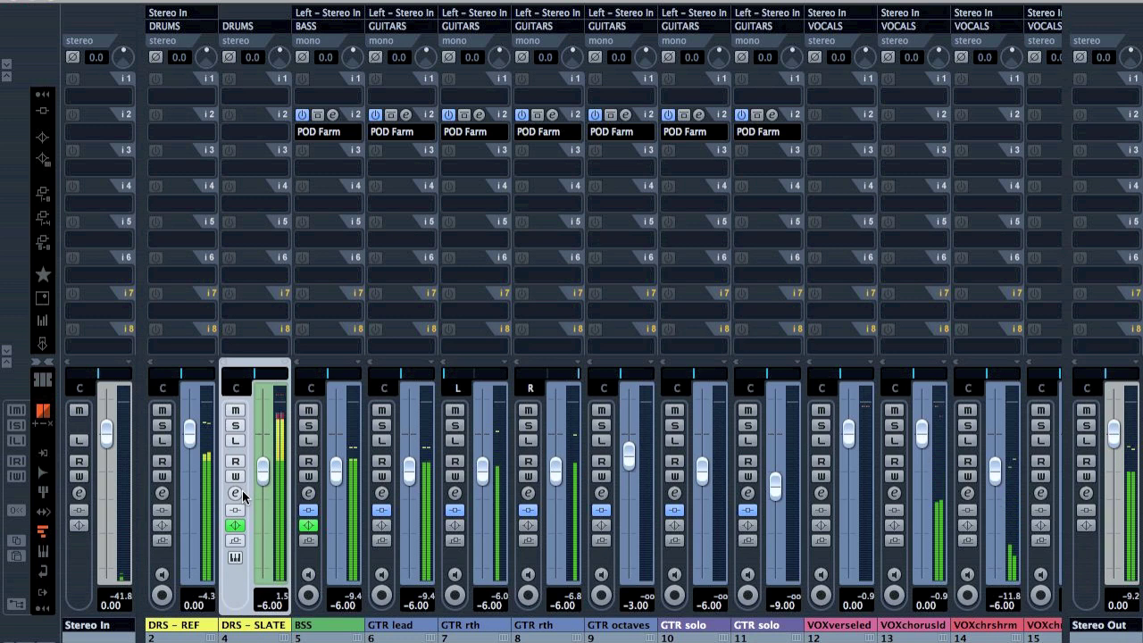
{"action": "left_click", "coordinate": [234, 496]}
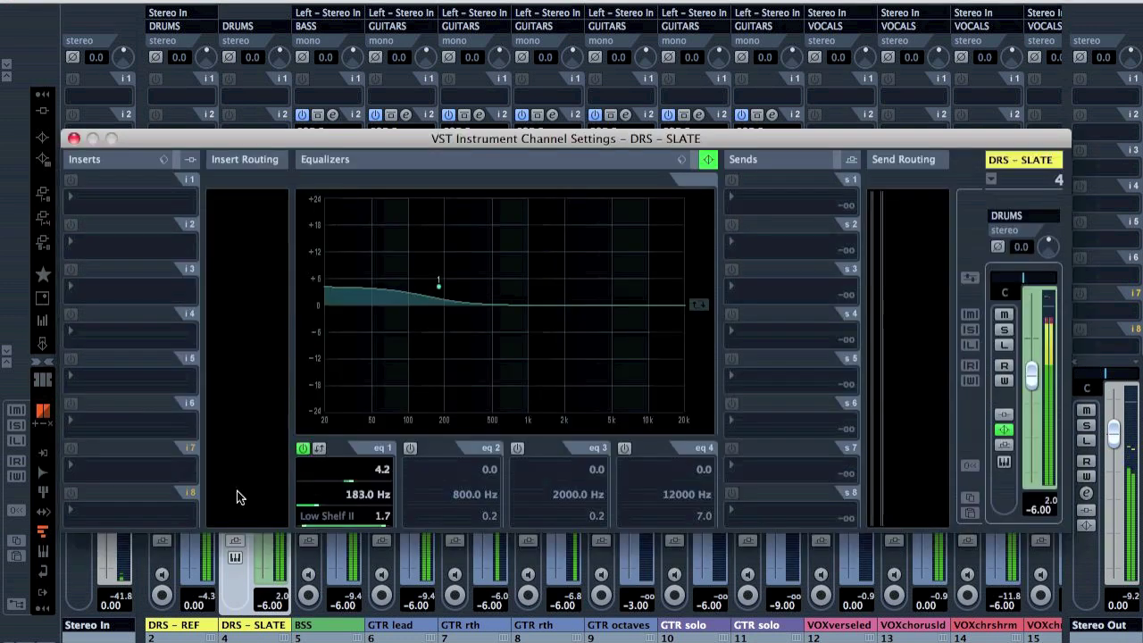
Step: Compare DRS - SLATE with and without its low shelf, and try a high-shelf cut of about -4.6 dB at 2069 Hz on EQ band 4
{"action": "left_click", "coordinate": [304, 450]}
{"action": "left_click", "coordinate": [304, 449]}
{"action": "left_click", "coordinate": [625, 449]}
{"action": "left_click_drag", "start_coordinate": [653, 318], "coordinate": [565, 324]}
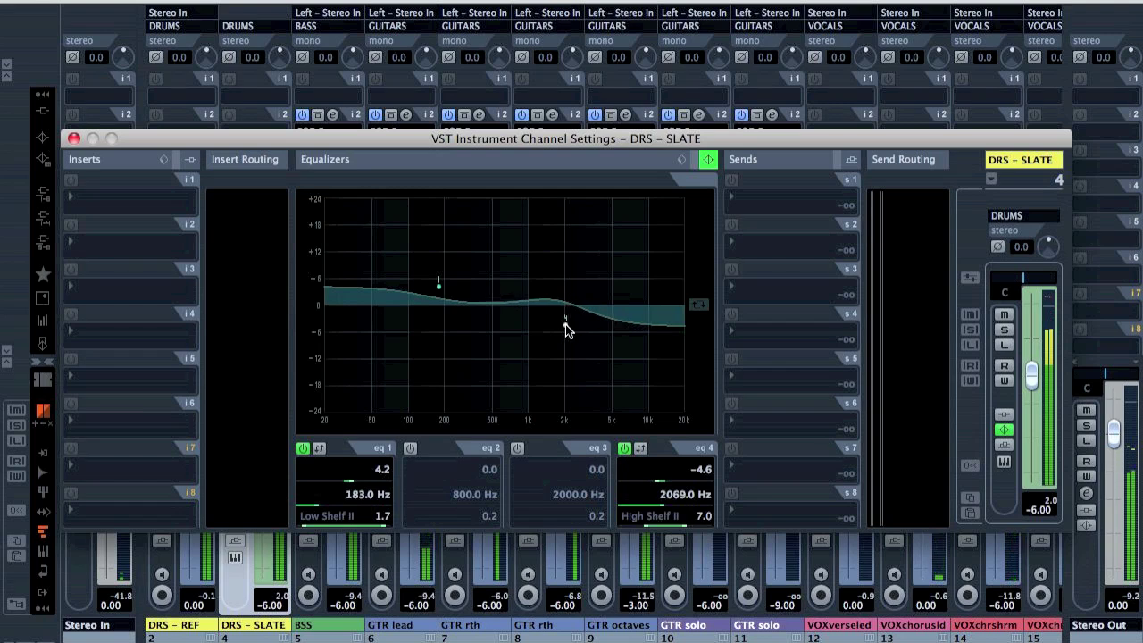
{"action": "left_click", "coordinate": [625, 448]}
Step: Open the track's Kontakt instrument and add a 1-band EQ to the Kick output's second insert slot
{"action": "left_click", "coordinate": [1005, 463]}
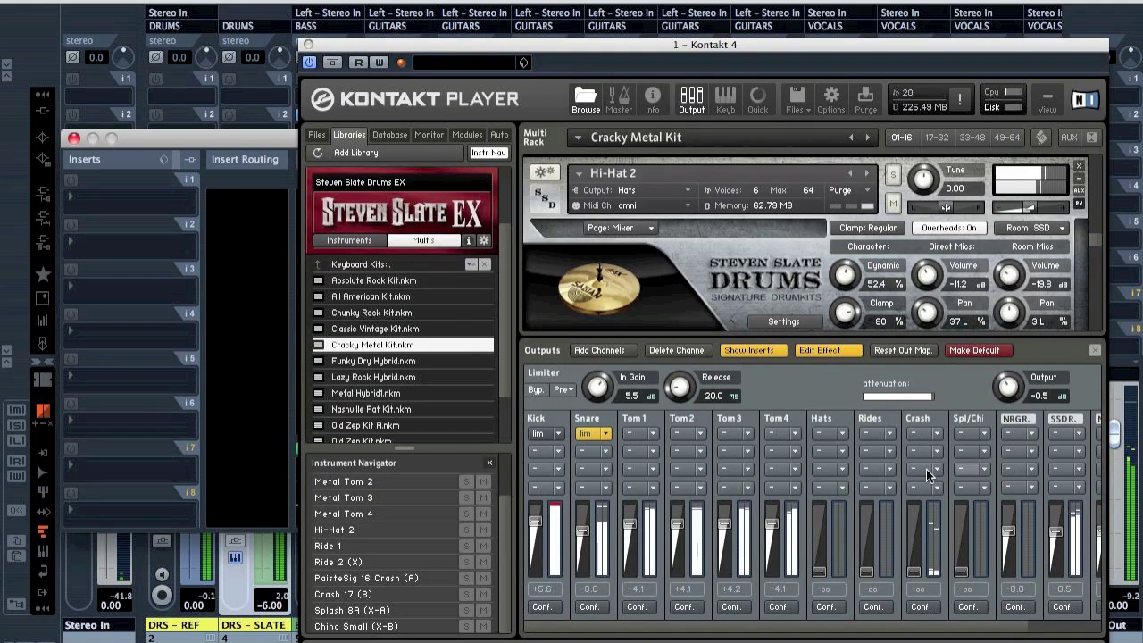
{"action": "left_click", "coordinate": [558, 454]}
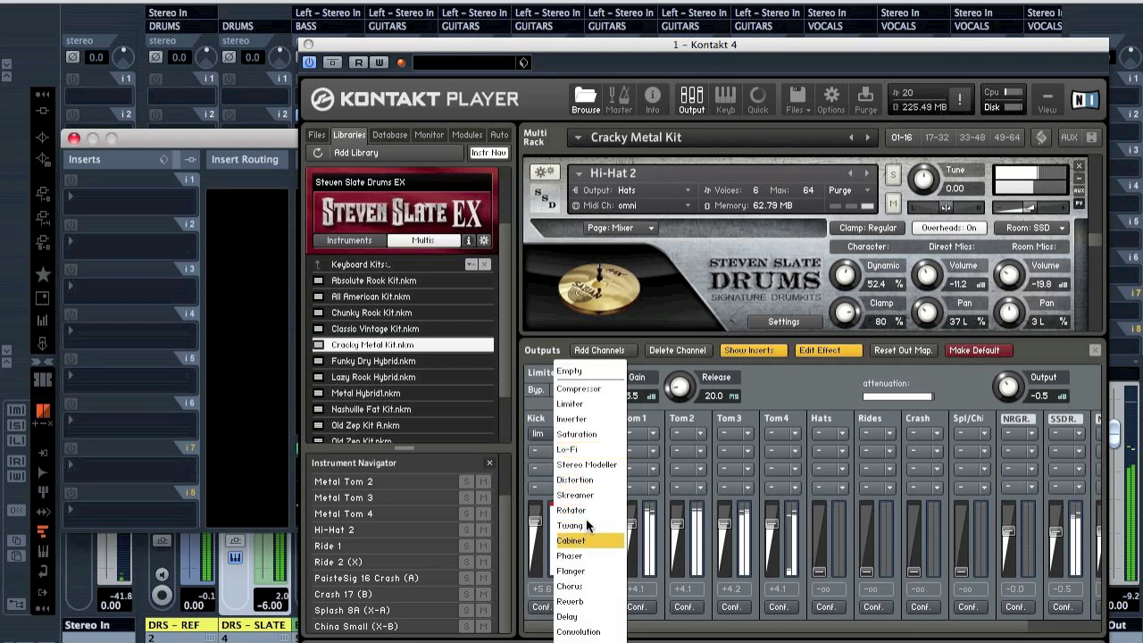
{"action": "mouse_move", "coordinate": [599, 640]}
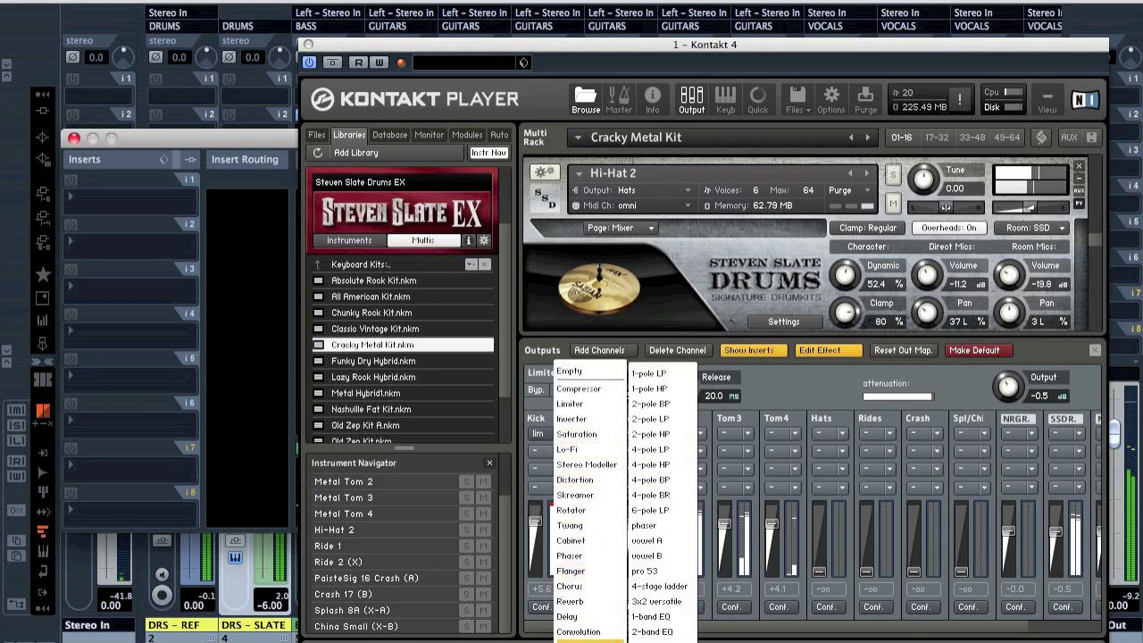
{"action": "left_click", "coordinate": [661, 631]}
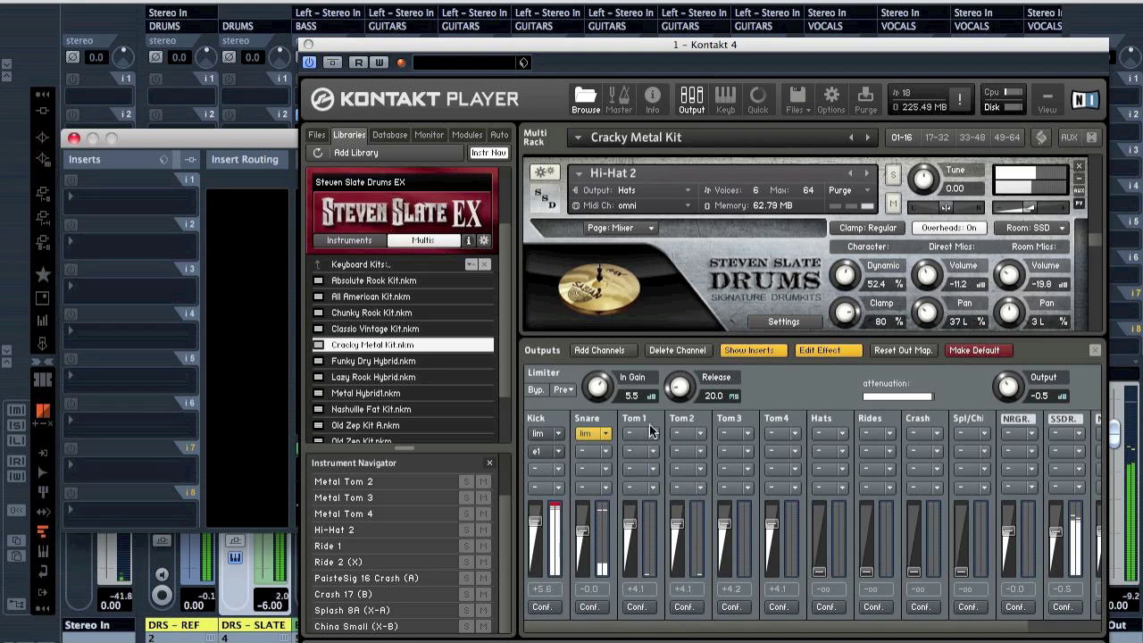
Step: Shape the Kick output's EQ with a cut of about -4.8 dB at 2.2 kHz and a bandwidth of 1.2
{"action": "left_click", "coordinate": [540, 452]}
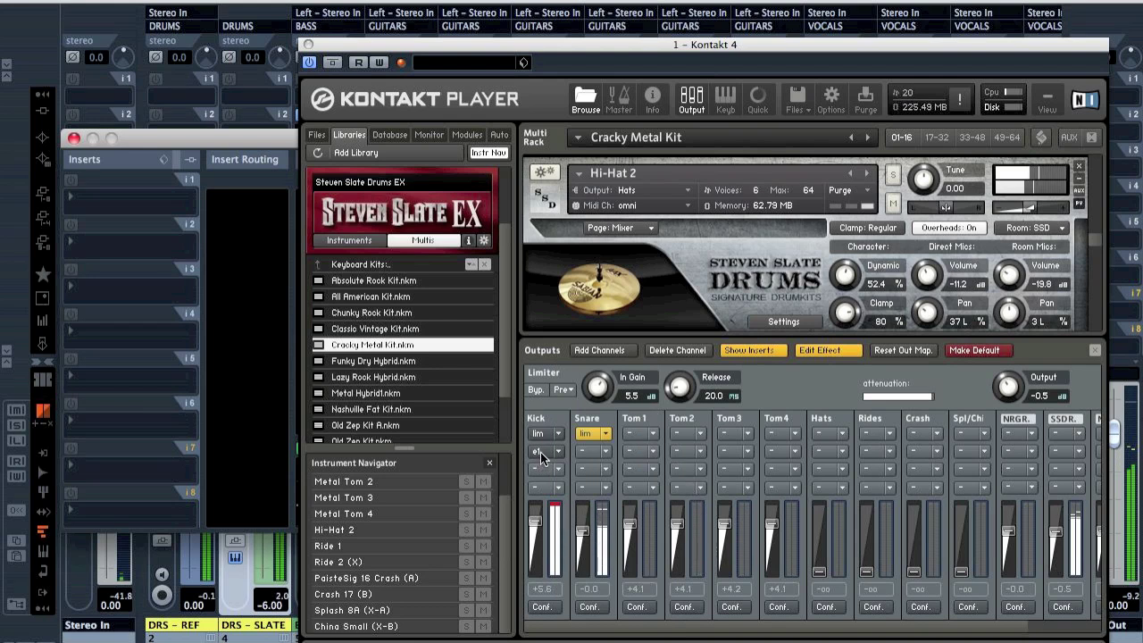
{"action": "left_click_drag", "start_coordinate": [681, 363], "coordinate": [681, 360]}
{"action": "left_click_drag", "start_coordinate": [845, 387], "coordinate": [845, 340]}
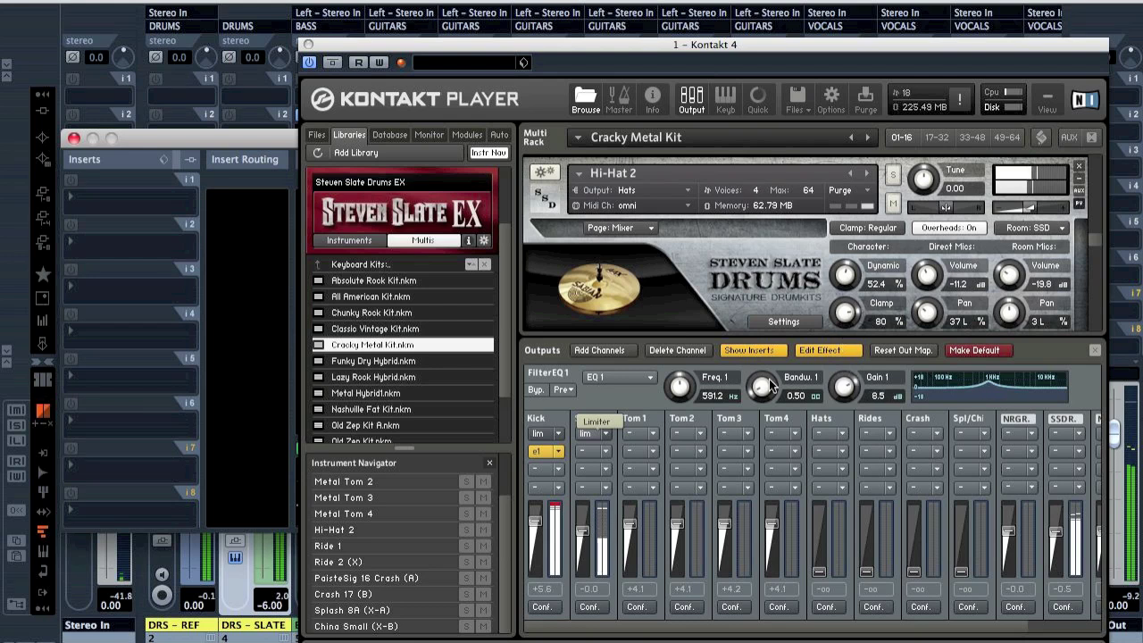
{"action": "left_click_drag", "start_coordinate": [679, 385], "coordinate": [707, 348]}
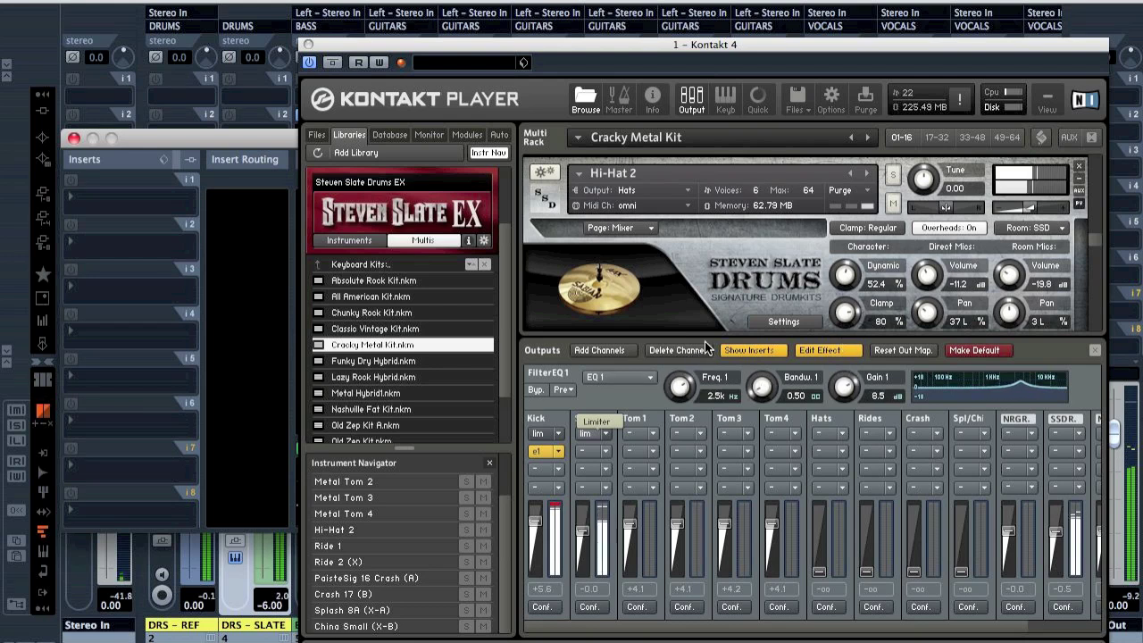
{"action": "left_click_drag", "start_coordinate": [898, 391], "coordinate": [824, 457]}
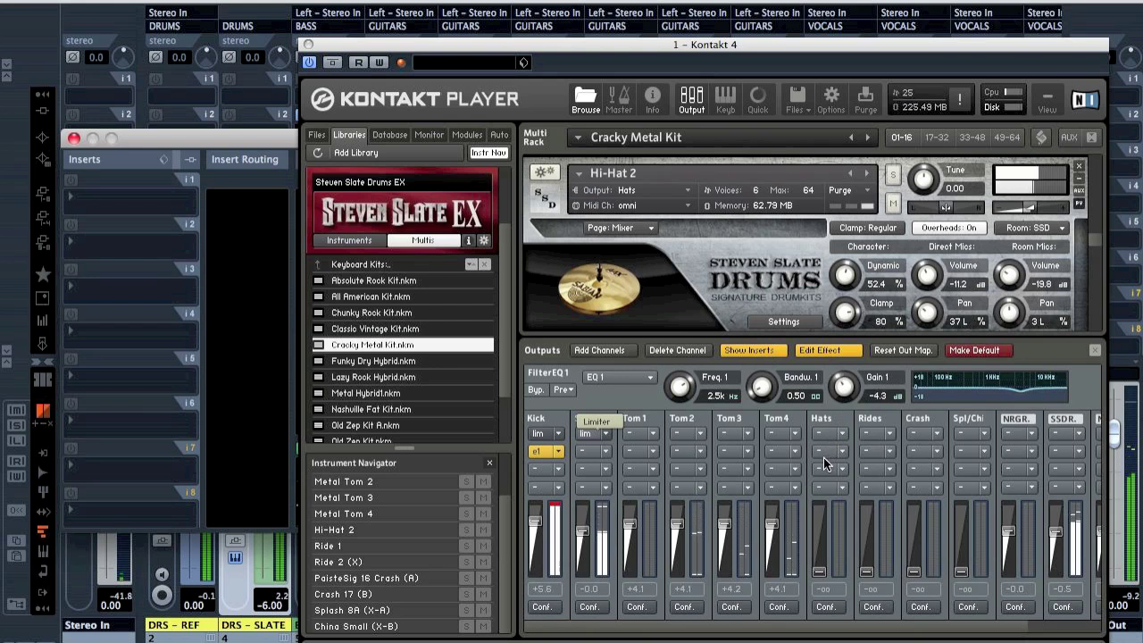
{"action": "left_click_drag", "start_coordinate": [771, 385], "coordinate": [762, 351]}
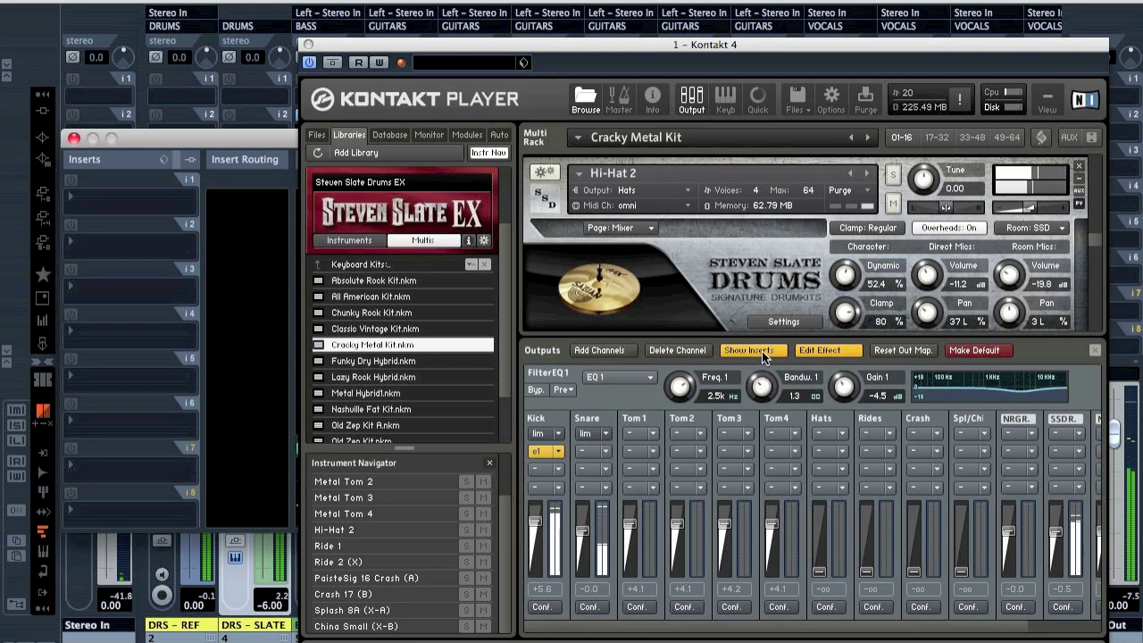
{"action": "left_click_drag", "start_coordinate": [684, 391], "coordinate": [671, 396]}
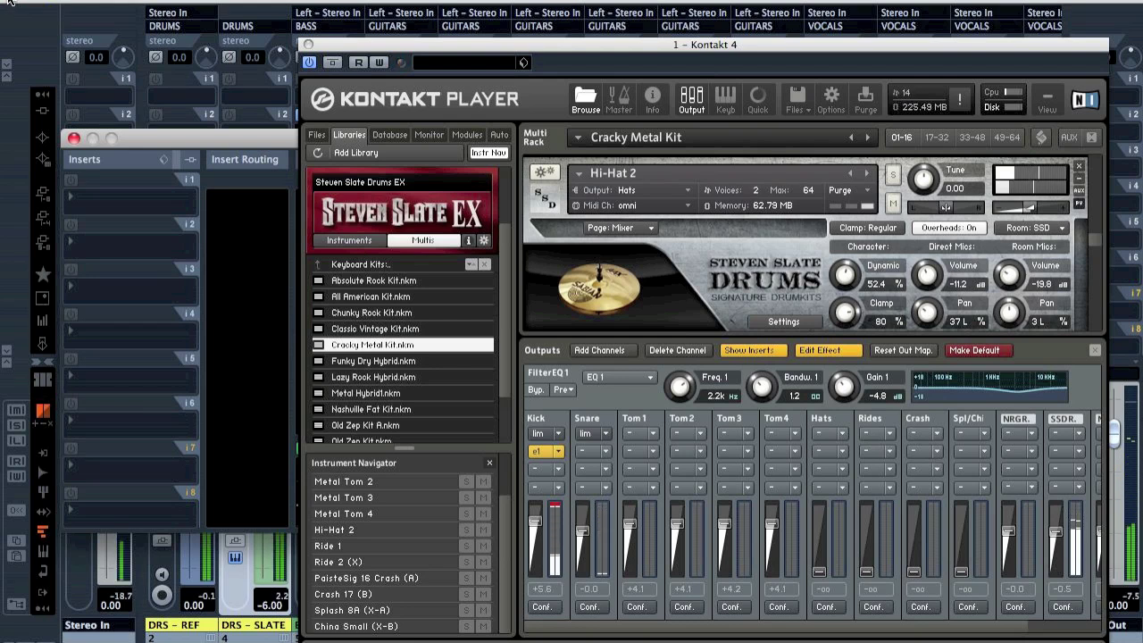
Step: Close the mixer and channel settings, move Kontakt off the arrangement, and play the song from about bar 128
{"action": "key", "text": "F3"}
{"action": "left_click", "coordinate": [73, 140]}
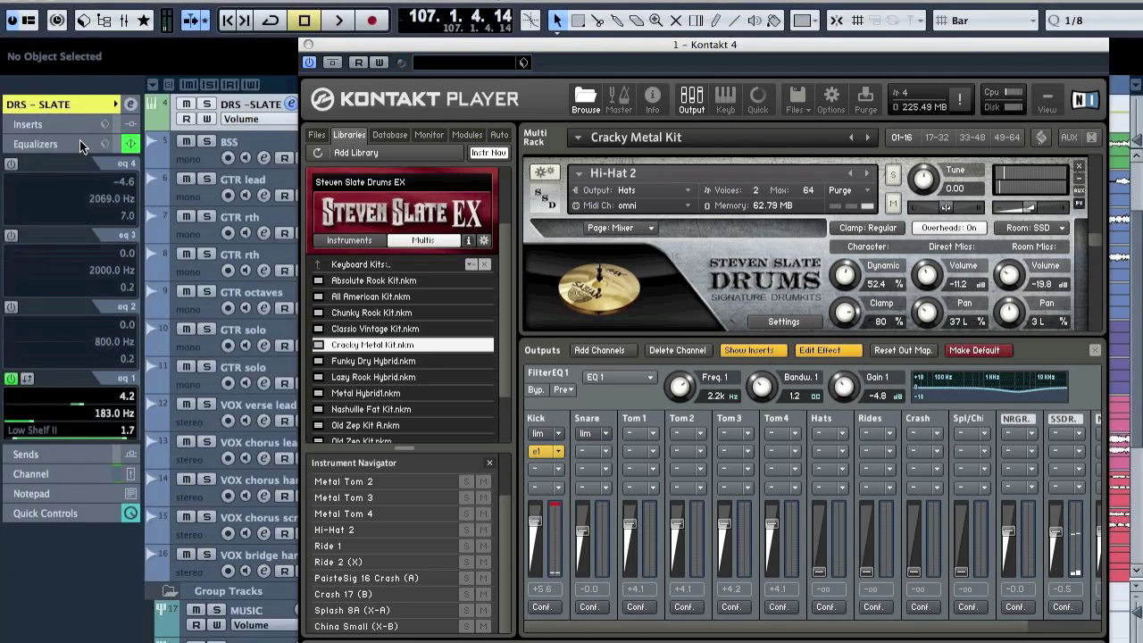
{"action": "left_click_drag", "start_coordinate": [512, 47], "coordinate": [487, 536]}
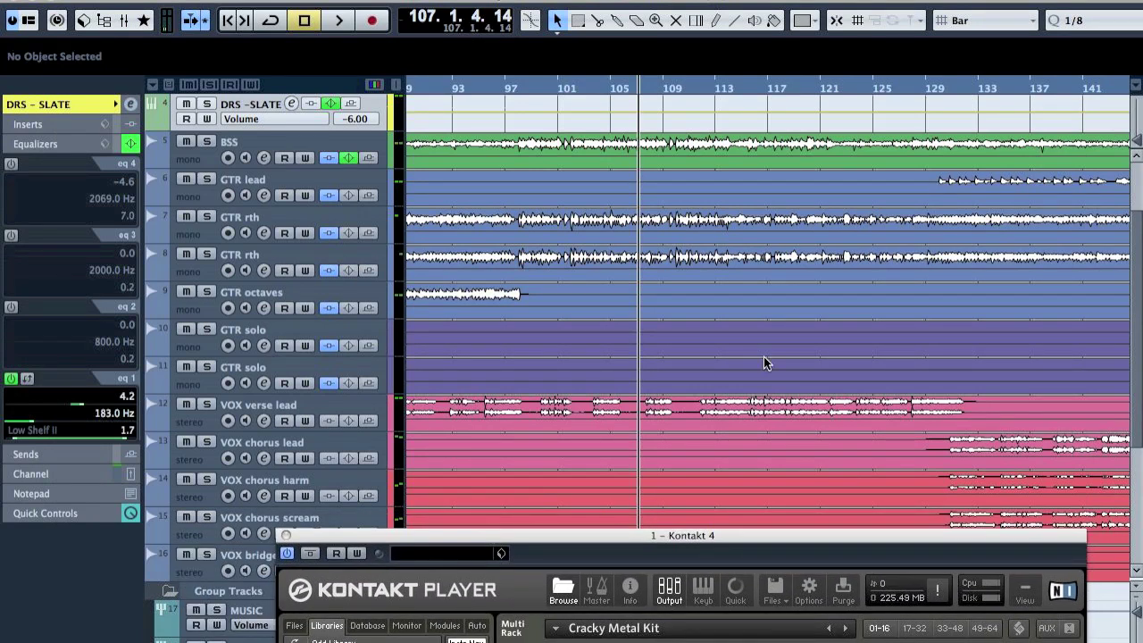
{"action": "scroll", "coordinate": [757, 362], "scroll_direction": "right", "scroll_amount": 3}
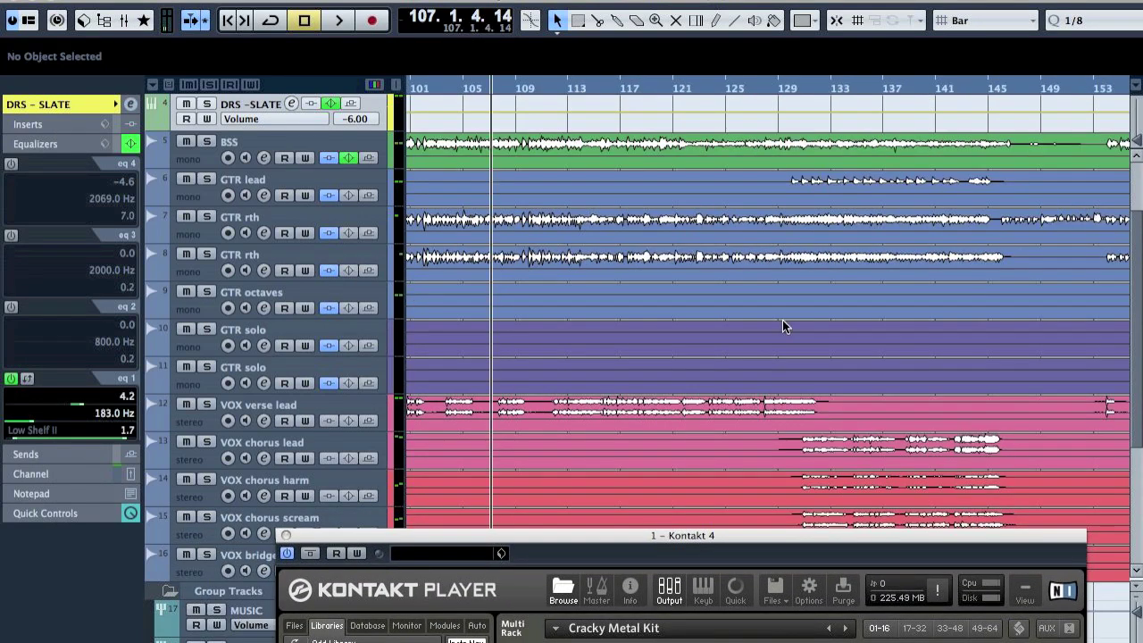
{"action": "left_click", "coordinate": [774, 89]}
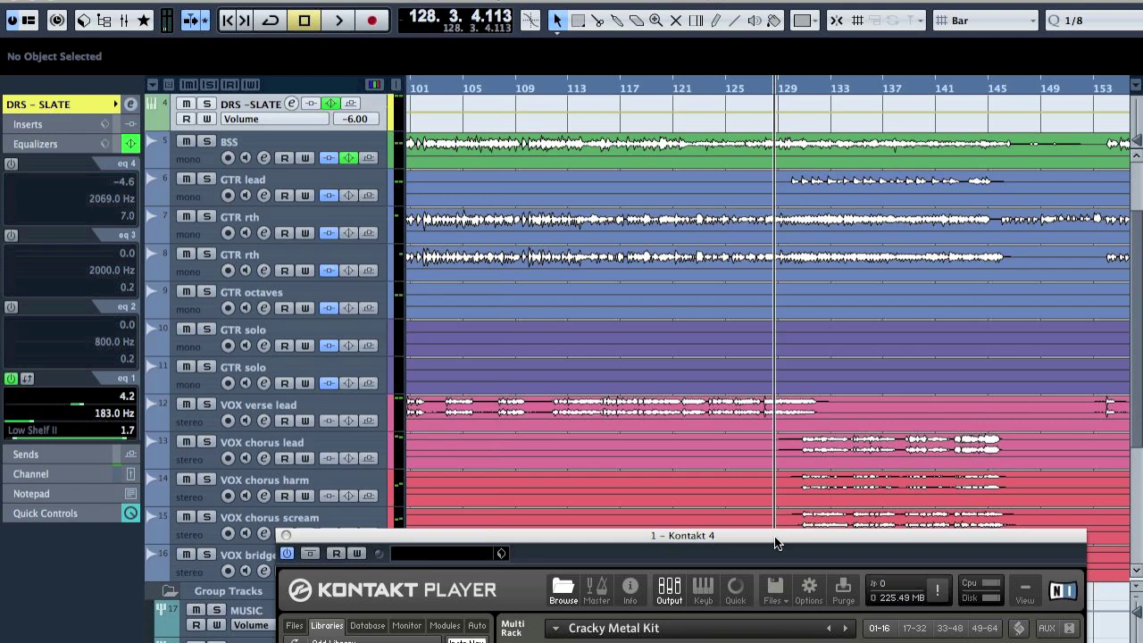
{"action": "key", "text": "space"}
Step: Refine the Kick EQ during playback to about 2.6 kHz with a gain near -5.9 dB, and close Kontakt
{"action": "left_click_drag", "start_coordinate": [771, 155], "coordinate": [725, 9]}
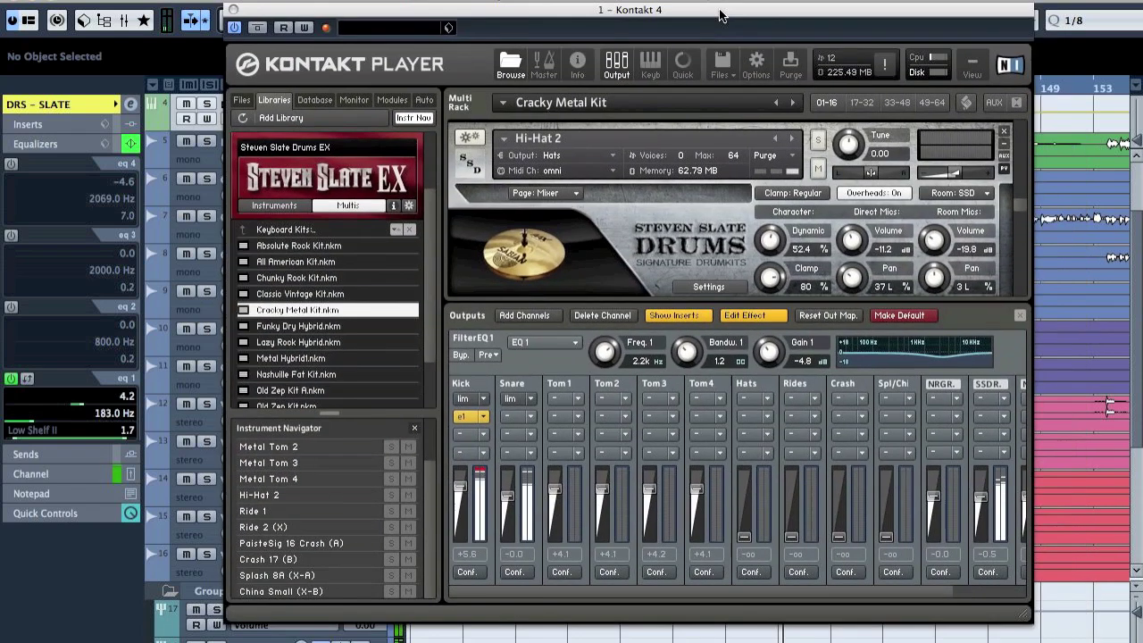
{"action": "left_click_drag", "start_coordinate": [770, 365], "coordinate": [769, 361]}
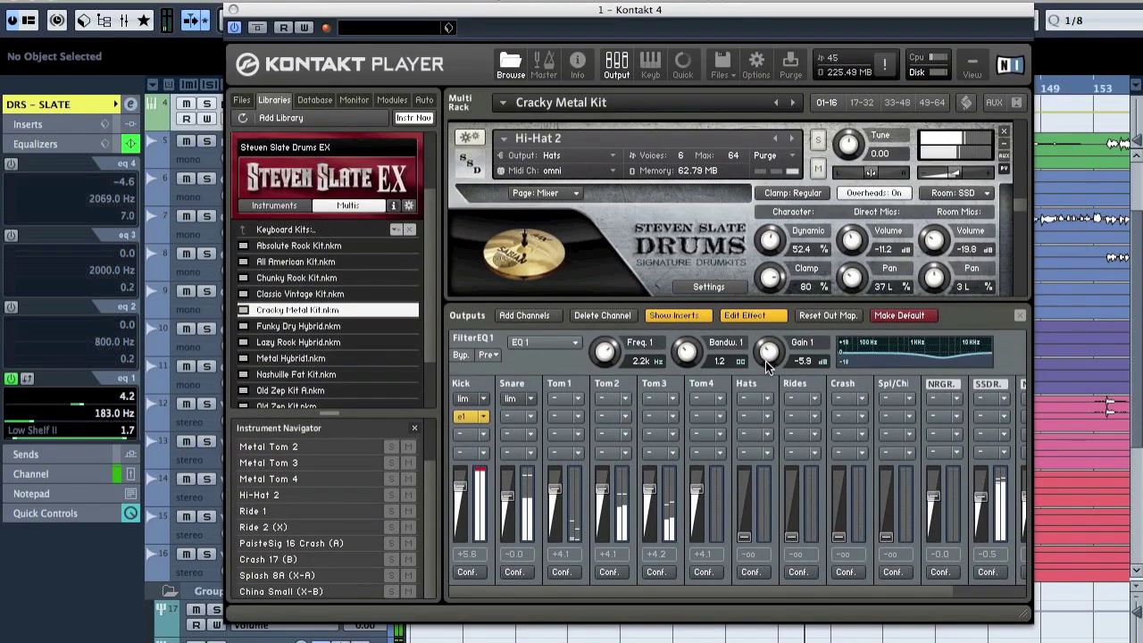
{"action": "left_click_drag", "start_coordinate": [604, 354], "coordinate": [610, 351]}
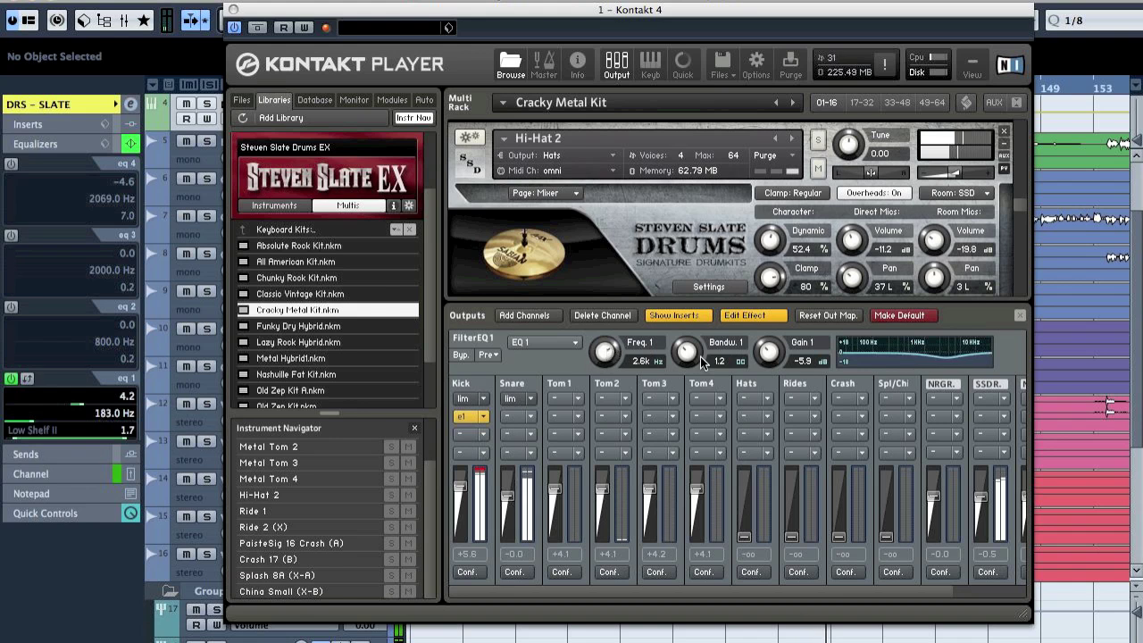
{"action": "left_click_drag", "start_coordinate": [774, 359], "coordinate": [774, 354]}
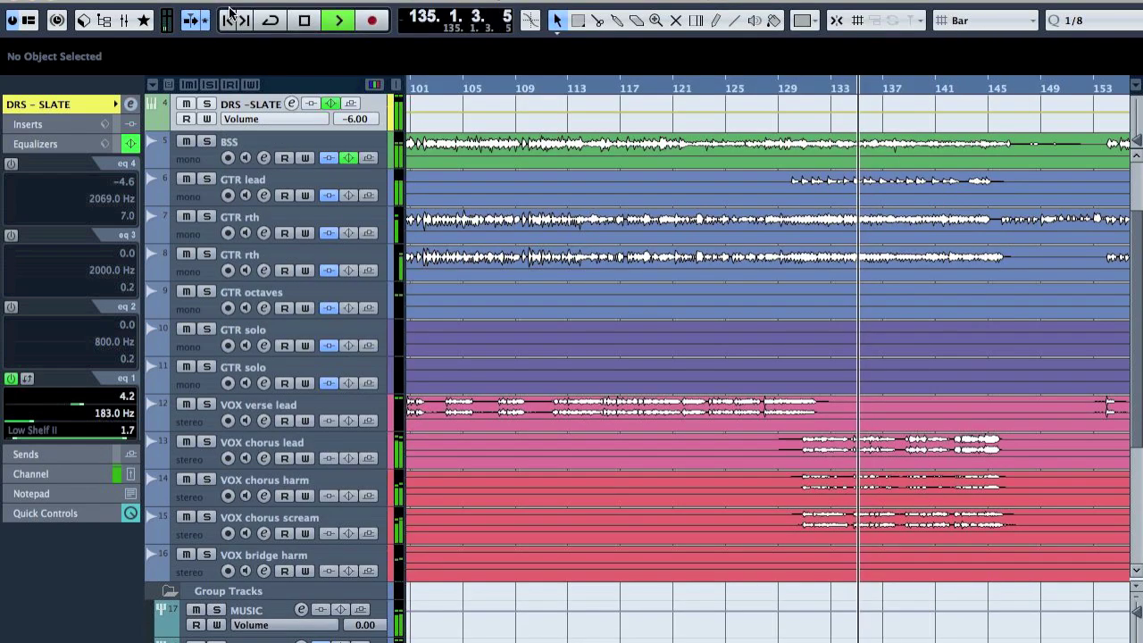
{"action": "left_click", "coordinate": [233, 9]}
Step: Open the DRUMS group's channel settings and compare the playback with the CLA-76 Stereo insert bypassed and active
{"action": "scroll", "coordinate": [478, 522], "scroll_direction": "down", "scroll_amount": 6}
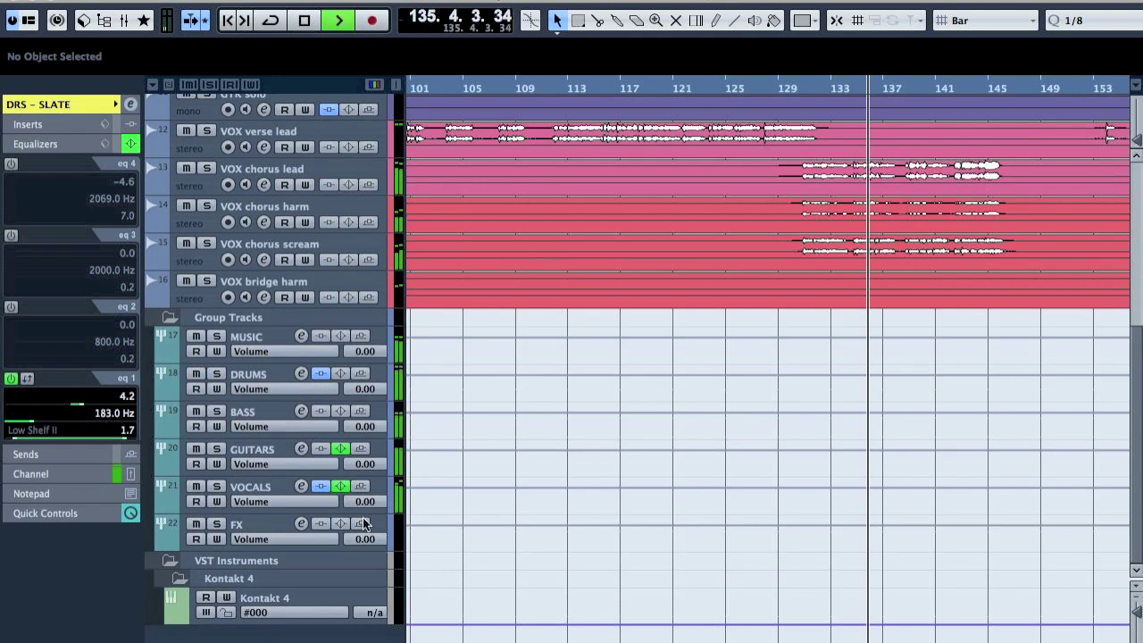
{"action": "left_click", "coordinate": [256, 377]}
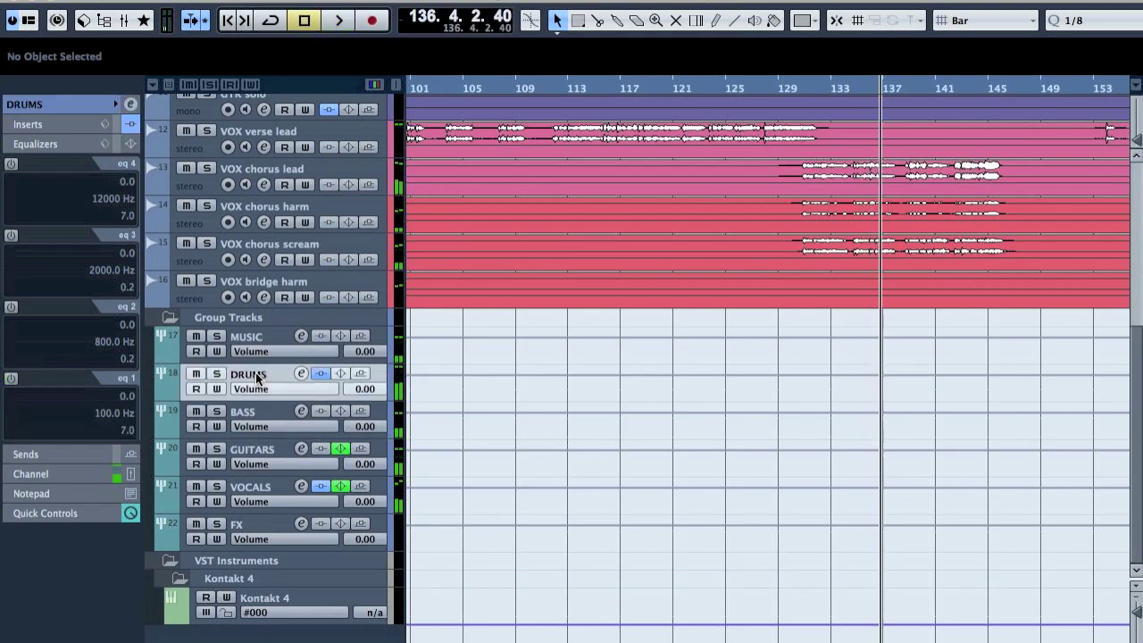
{"action": "left_click", "coordinate": [132, 105]}
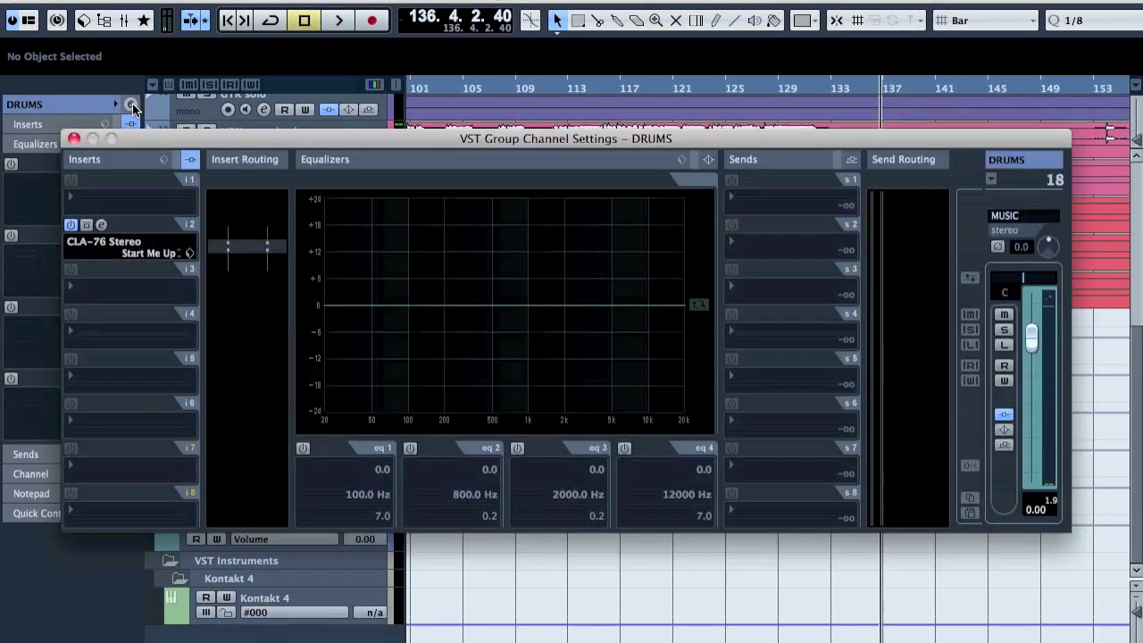
{"action": "left_click", "coordinate": [86, 225]}
{"action": "key", "text": "space"}
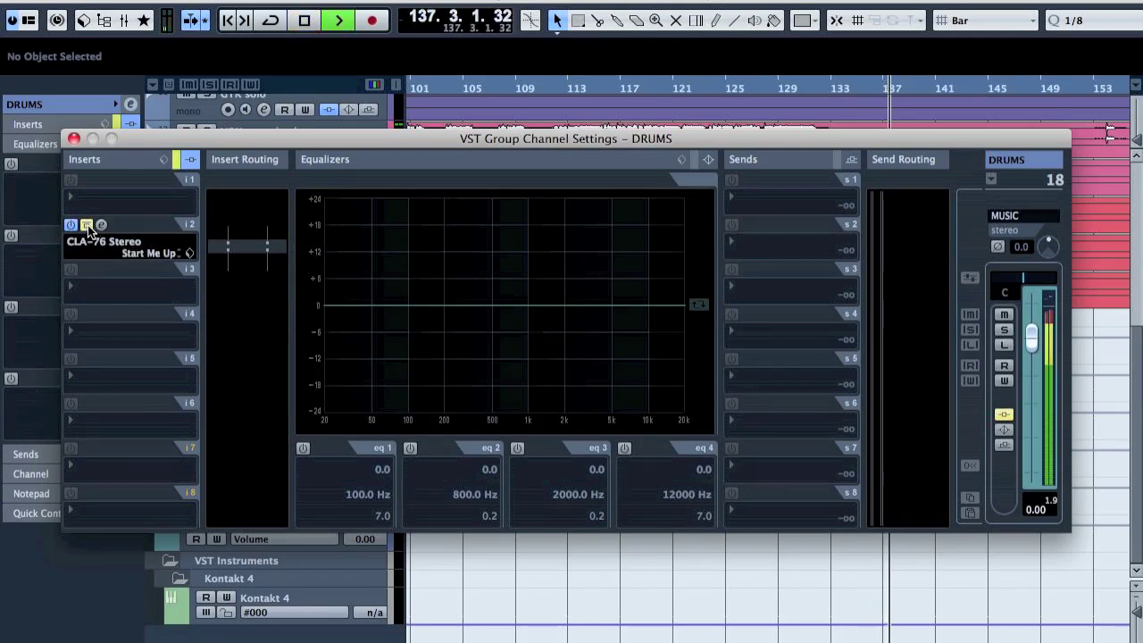
{"action": "left_click", "coordinate": [86, 226]}
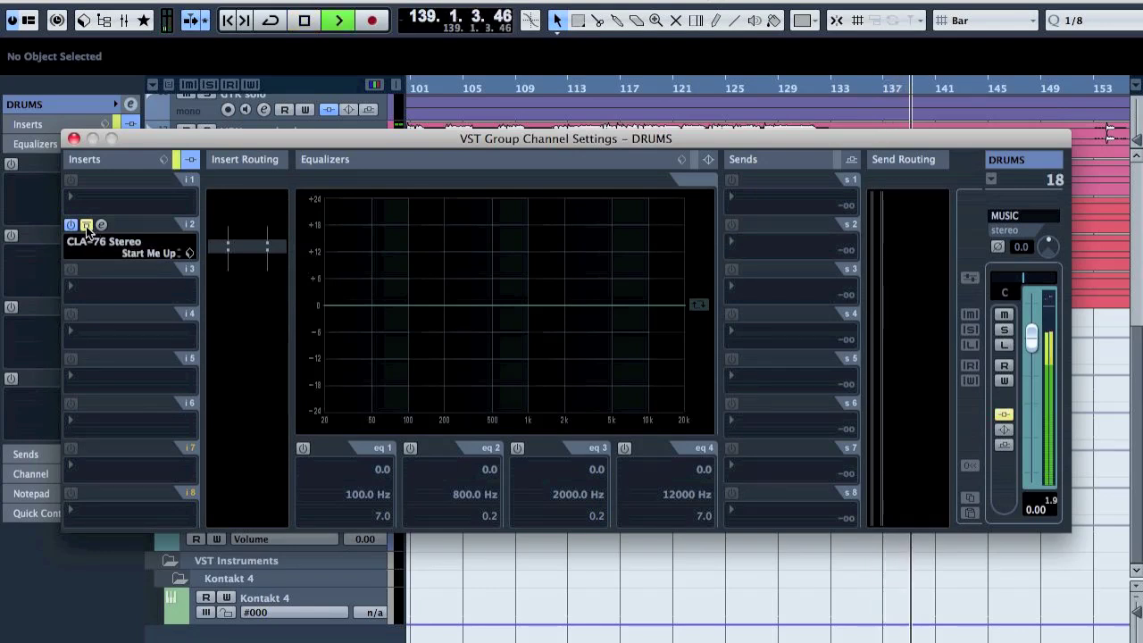
{"action": "key", "text": "space"}
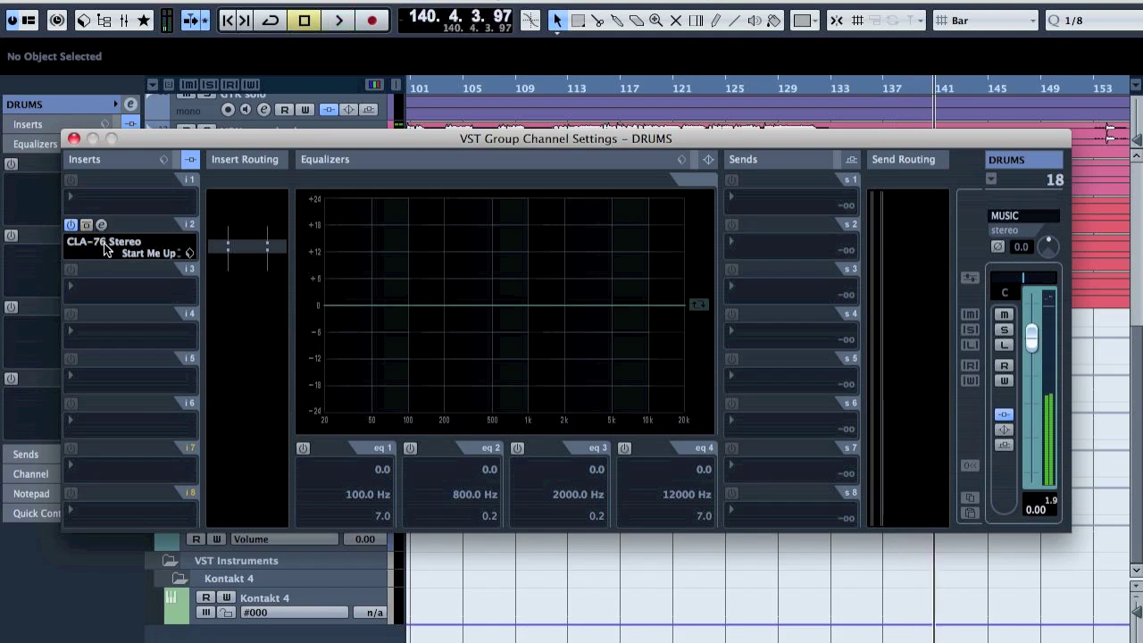
Step: Remove the CLA-76 Stereo insert from the DRUMS group, and replay from about bar 128 with the group's channel settings open
{"action": "left_click", "coordinate": [105, 249]}
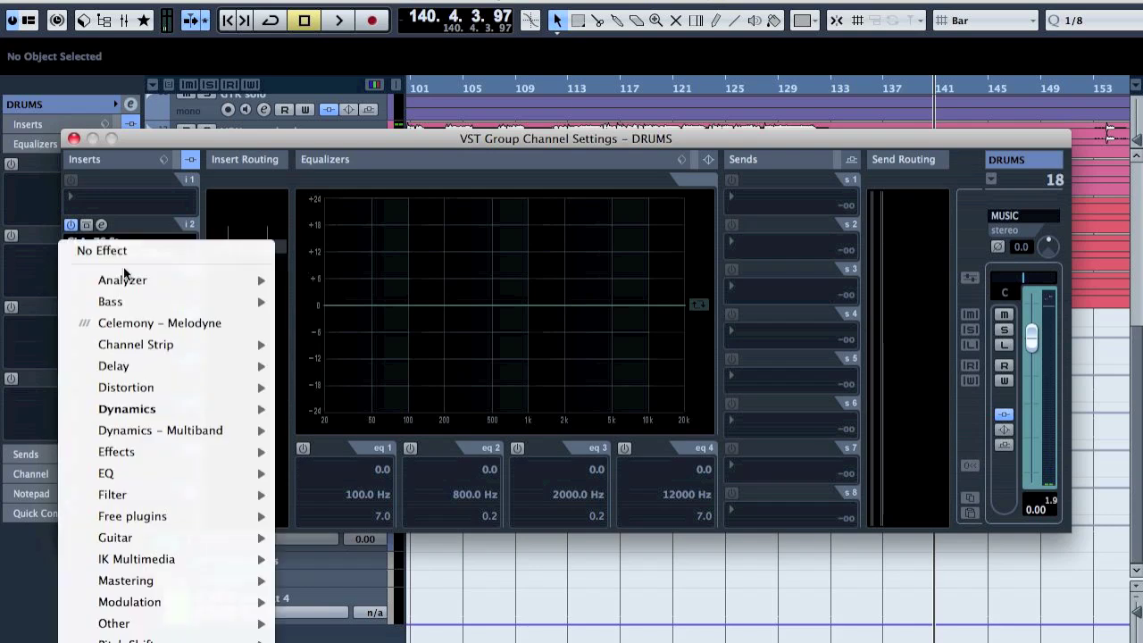
{"action": "left_click", "coordinate": [143, 256]}
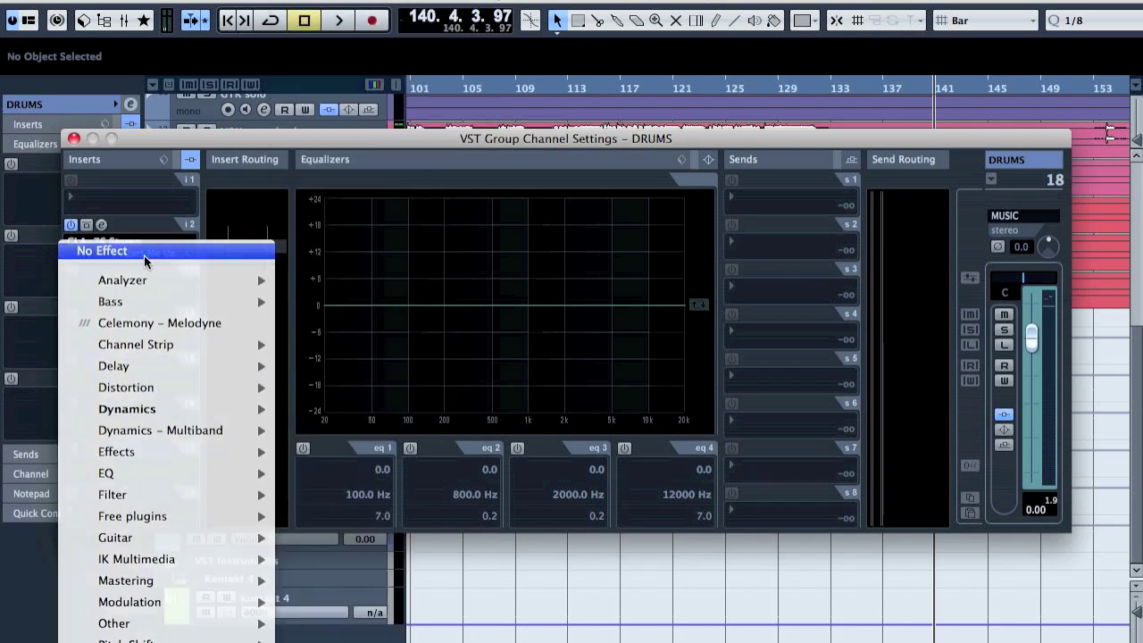
{"action": "left_click", "coordinate": [773, 83]}
{"action": "key", "text": "space"}
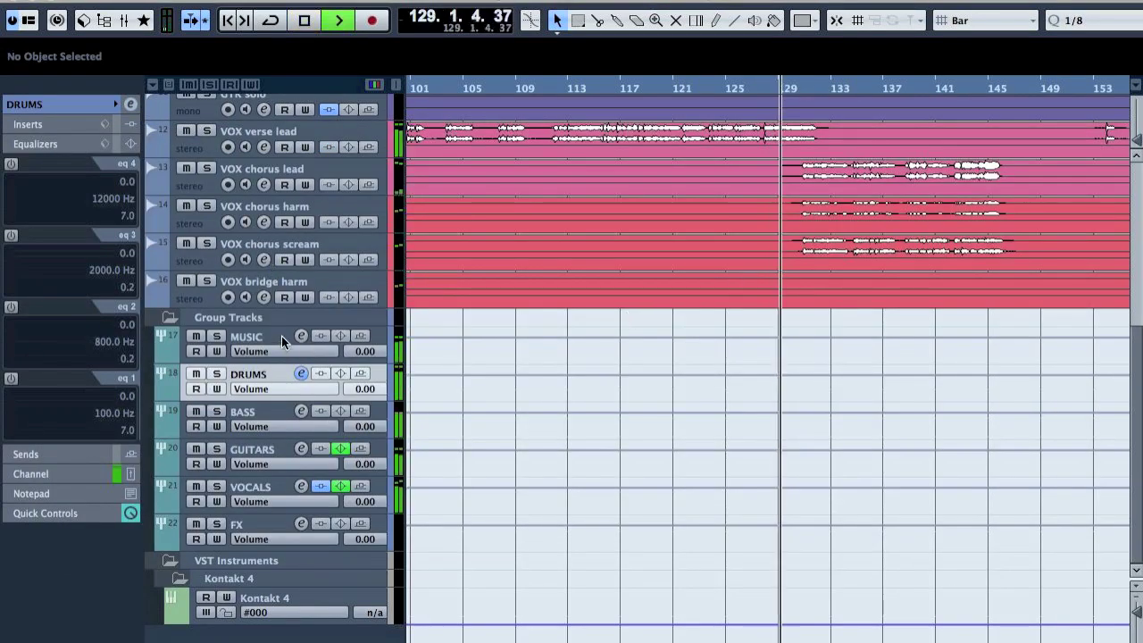
{"action": "left_click", "coordinate": [301, 373]}
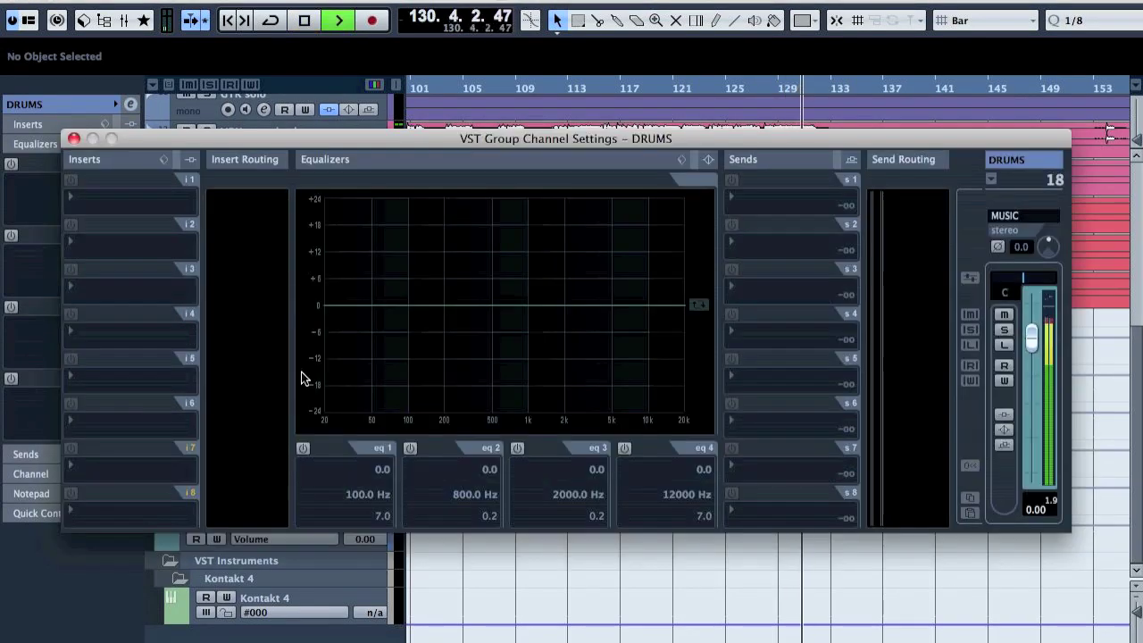
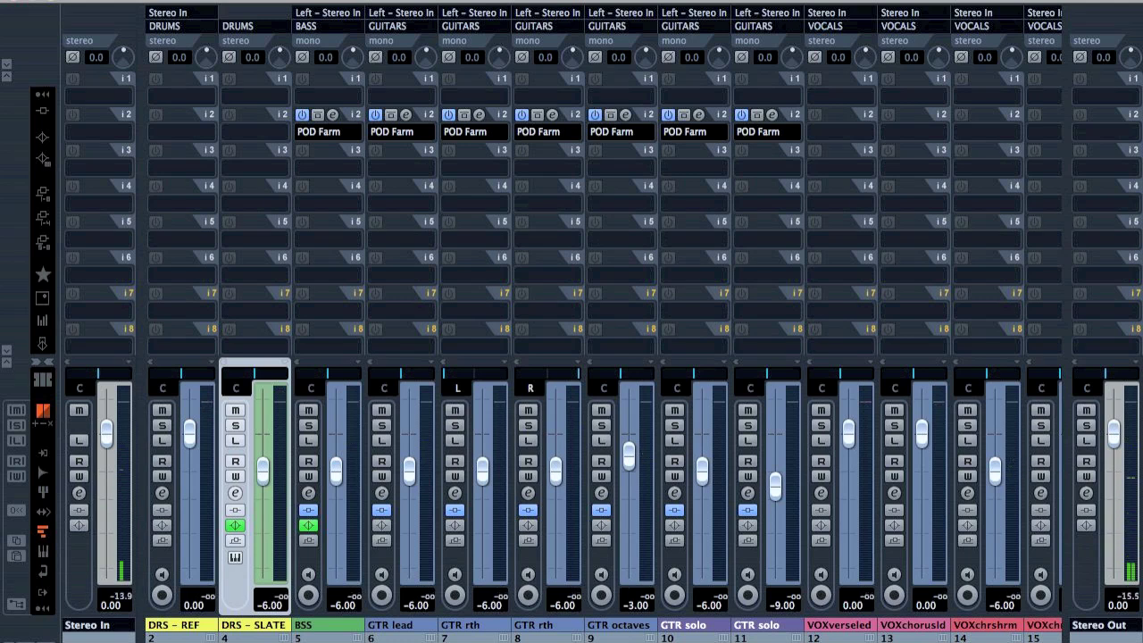
Step: Review the equalizer in the DRS - SLATE channel settings, and close the settings and the mixer
{"action": "left_click", "coordinate": [235, 493]}
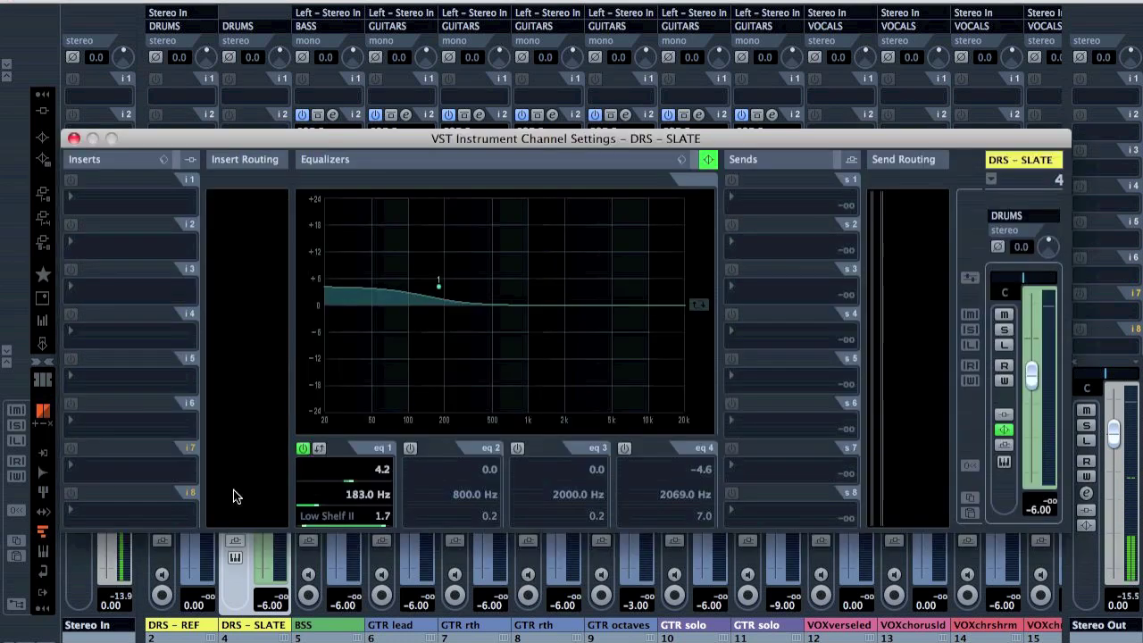
{"action": "left_click", "coordinate": [10, 3]}
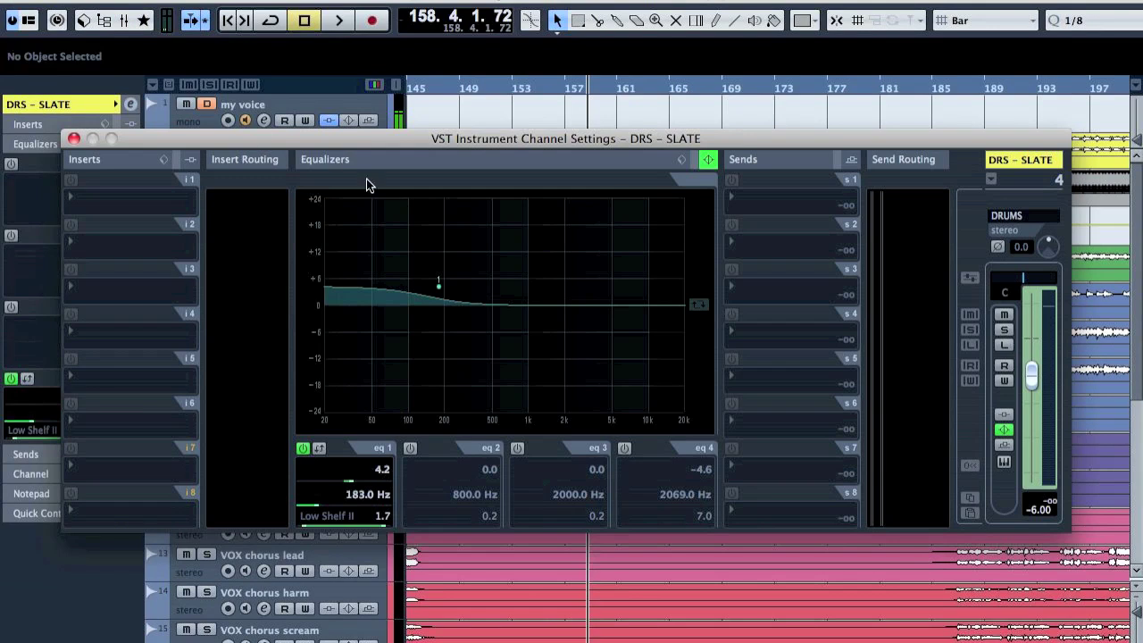
{"action": "left_click", "coordinate": [74, 140]}
Step: Play the song from the start and add L1 limiter Stereo to the BSS track's third insert slot
{"action": "left_click", "coordinate": [494, 87]}
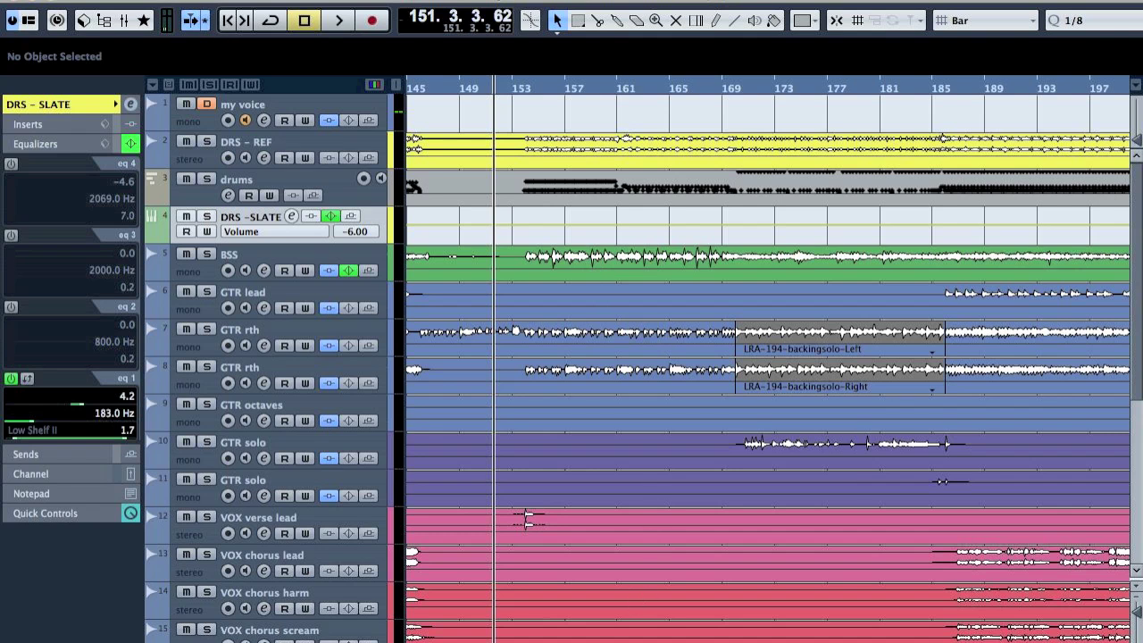
{"action": "scroll", "coordinate": [587, 268], "scroll_direction": "left", "scroll_amount": 15}
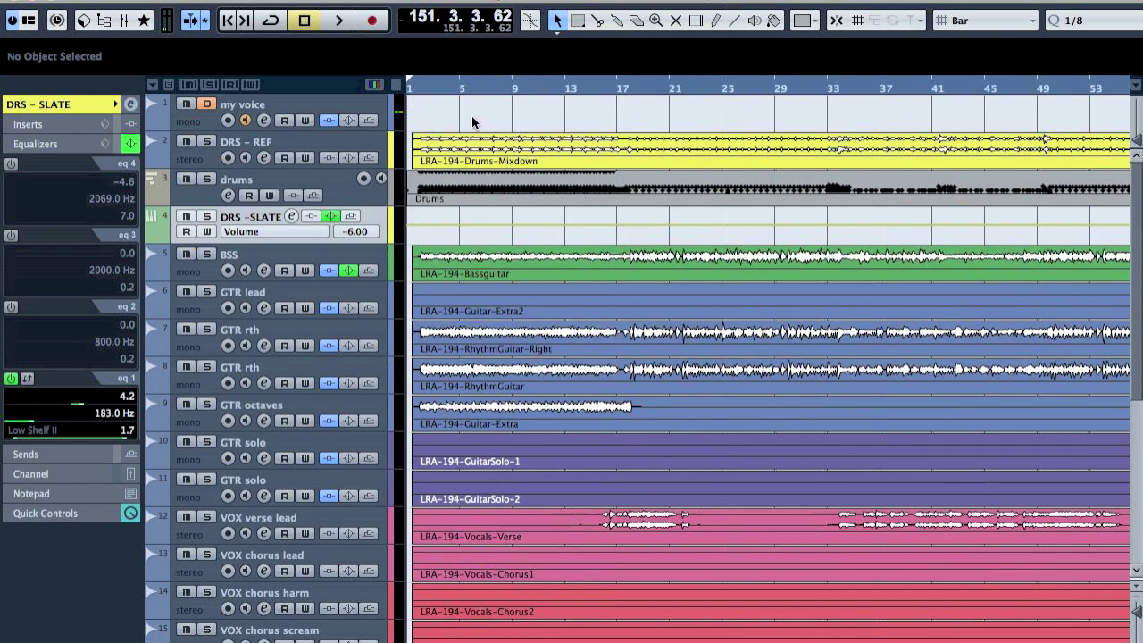
{"action": "key", "text": "Home"}
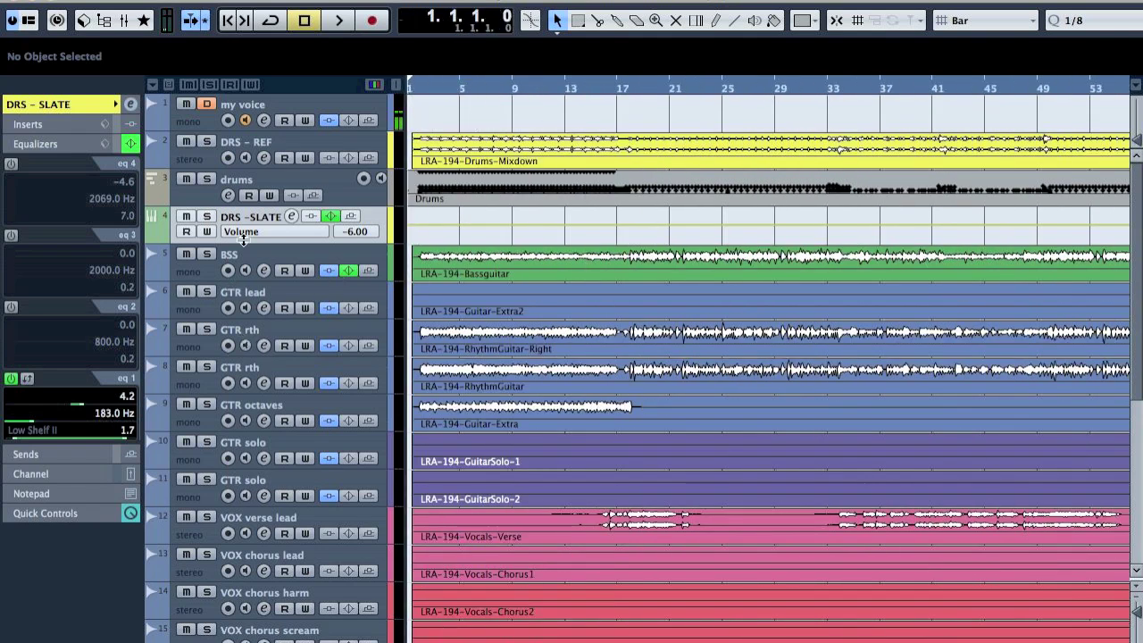
{"action": "left_click", "coordinate": [240, 259]}
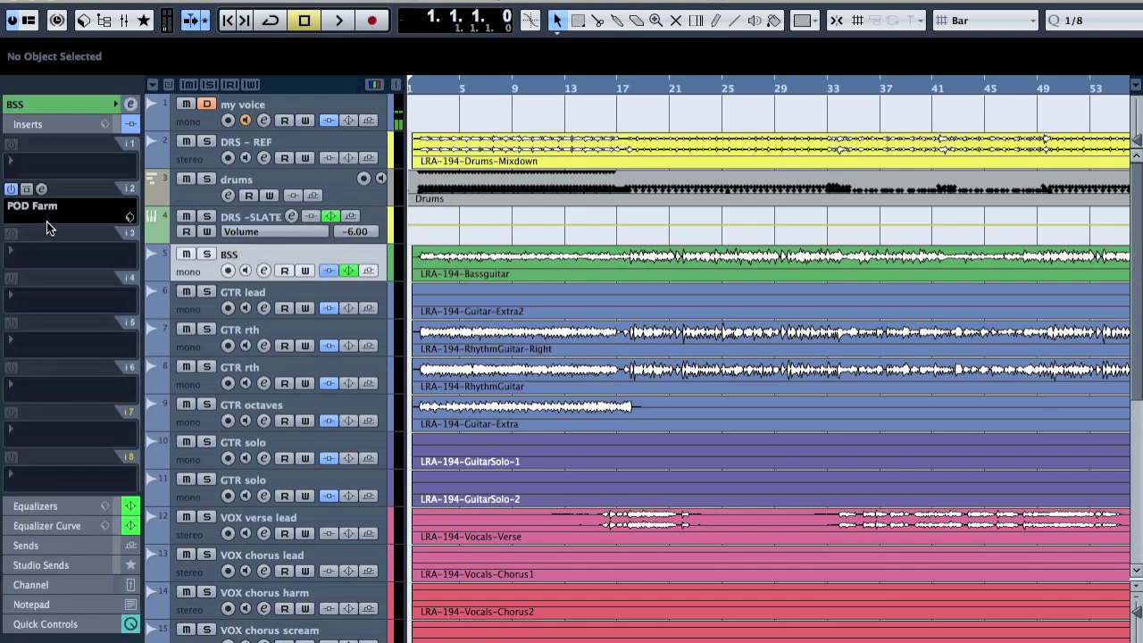
{"action": "key", "text": "space"}
{"action": "left_click", "coordinate": [49, 254]}
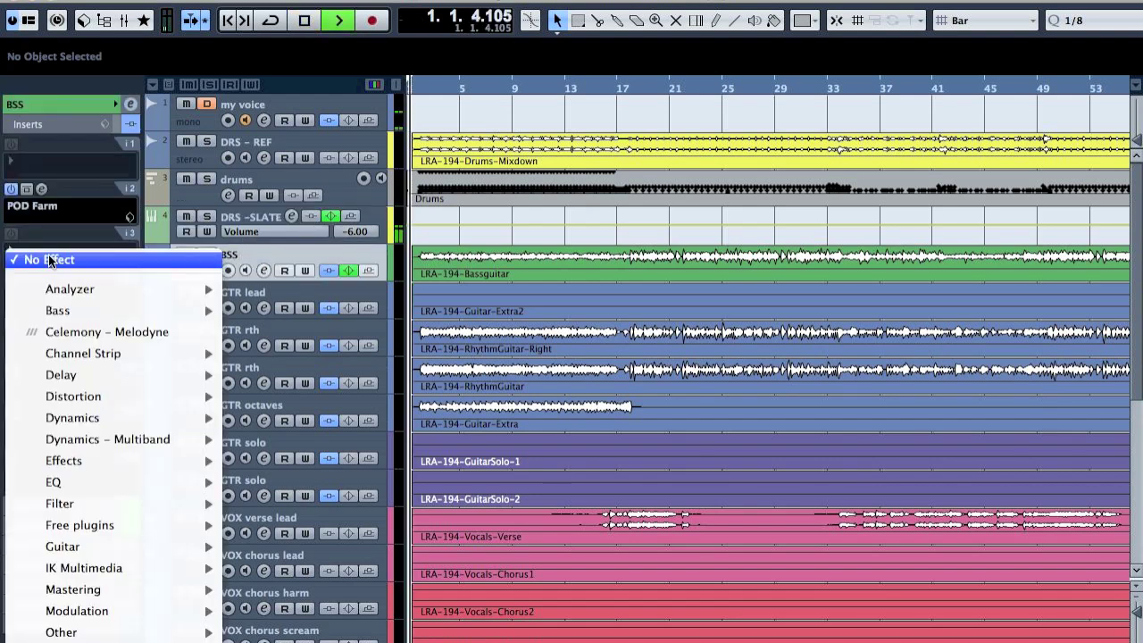
{"action": "mouse_move", "coordinate": [103, 418]}
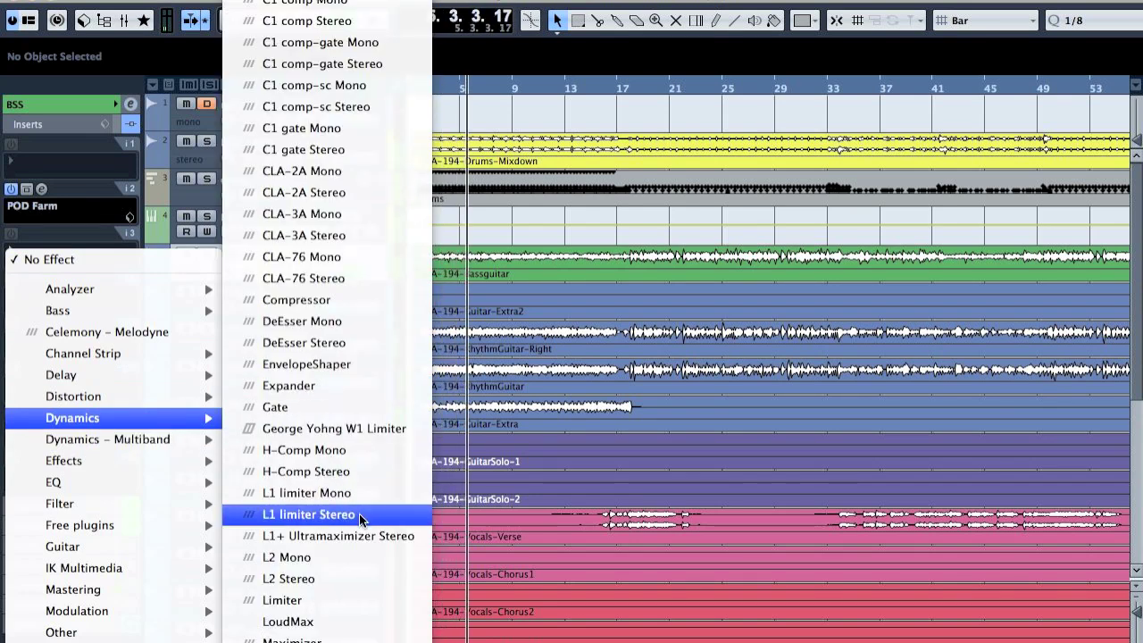
{"action": "key", "text": "Escape"}
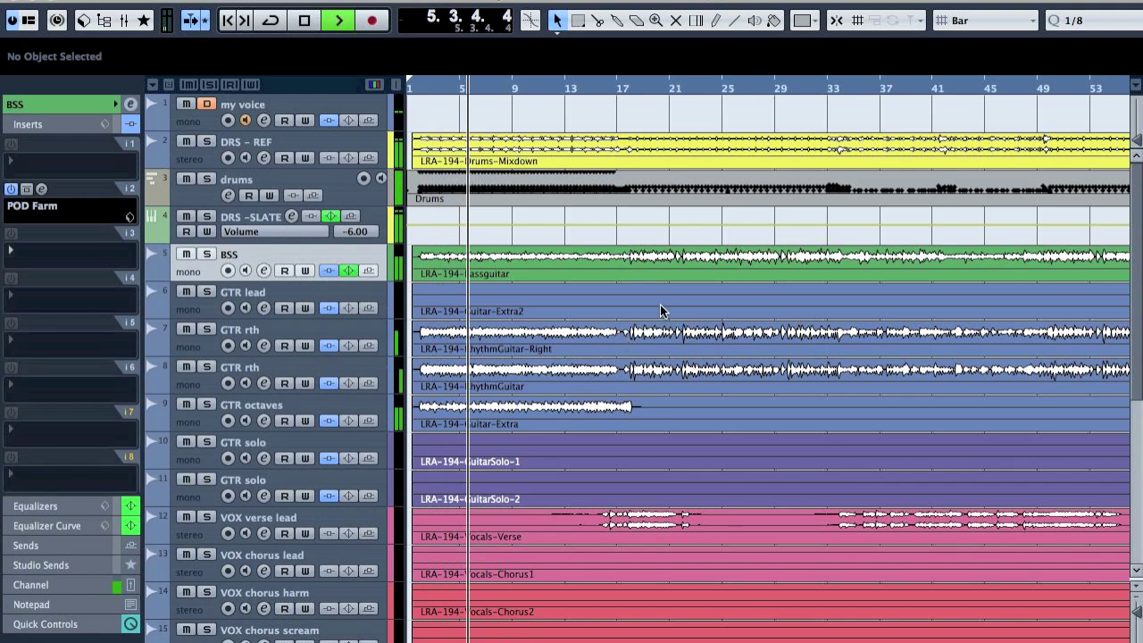
Step: Set the bass L1 limiter's threshold to -7.5, out ceiling to -4.0 and release to 5.01 during playback
{"action": "left_click", "coordinate": [600, 350]}
{"action": "left_click_drag", "start_coordinate": [644, 263], "coordinate": [644, 291]}
{"action": "left_click", "coordinate": [601, 349]}
{"action": "left_click_drag", "start_coordinate": [558, 291], "coordinate": [557, 304]}
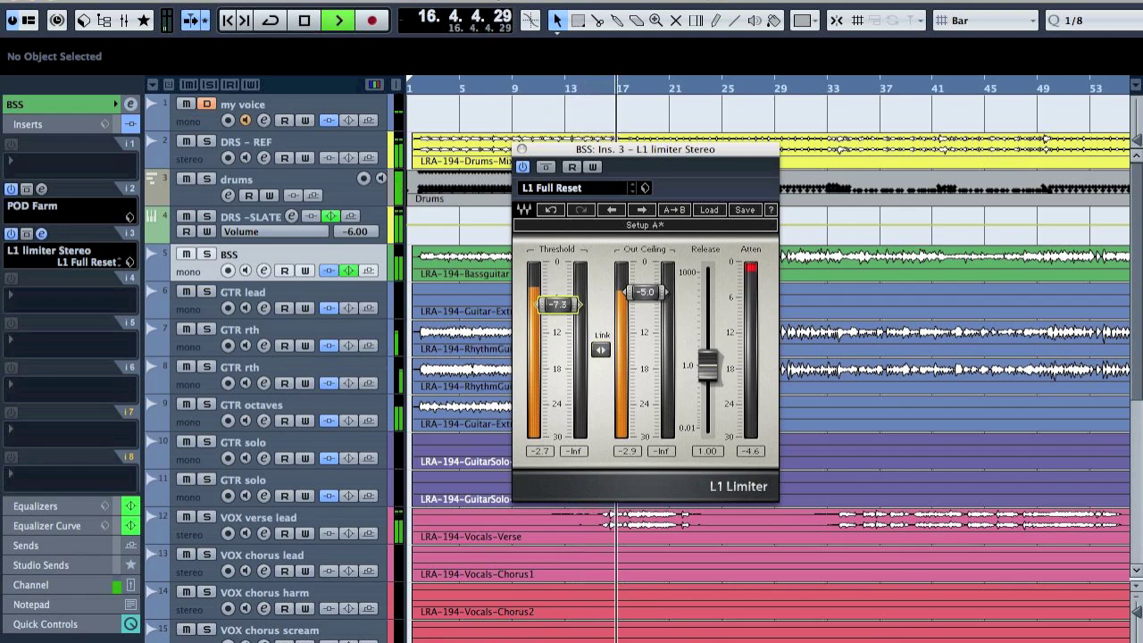
{"action": "left_click_drag", "start_coordinate": [644, 292], "coordinate": [644, 287]}
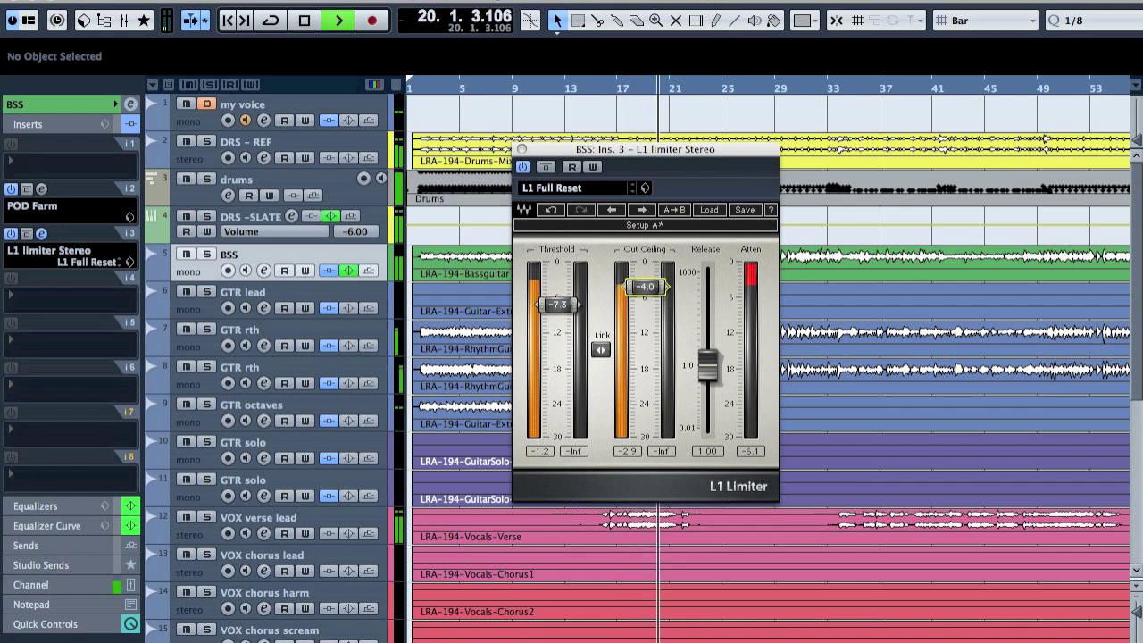
{"action": "left_click_drag", "start_coordinate": [580, 309], "coordinate": [581, 311]}
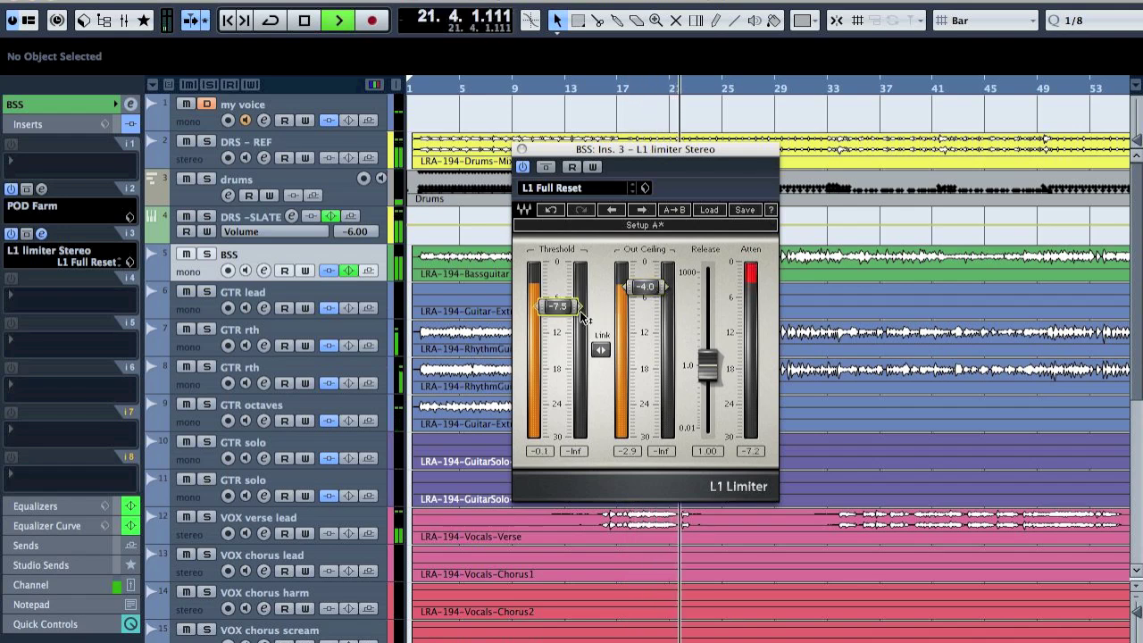
{"action": "left_click_drag", "start_coordinate": [708, 366], "coordinate": [708, 344]}
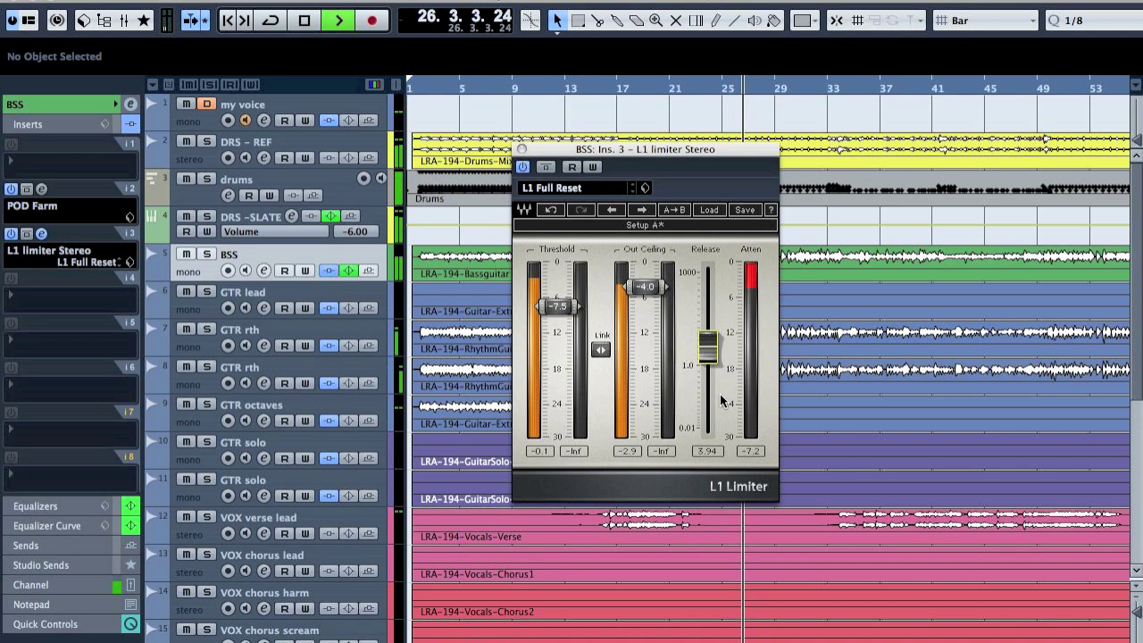
{"action": "left_click_drag", "start_coordinate": [708, 344], "coordinate": [707, 342]}
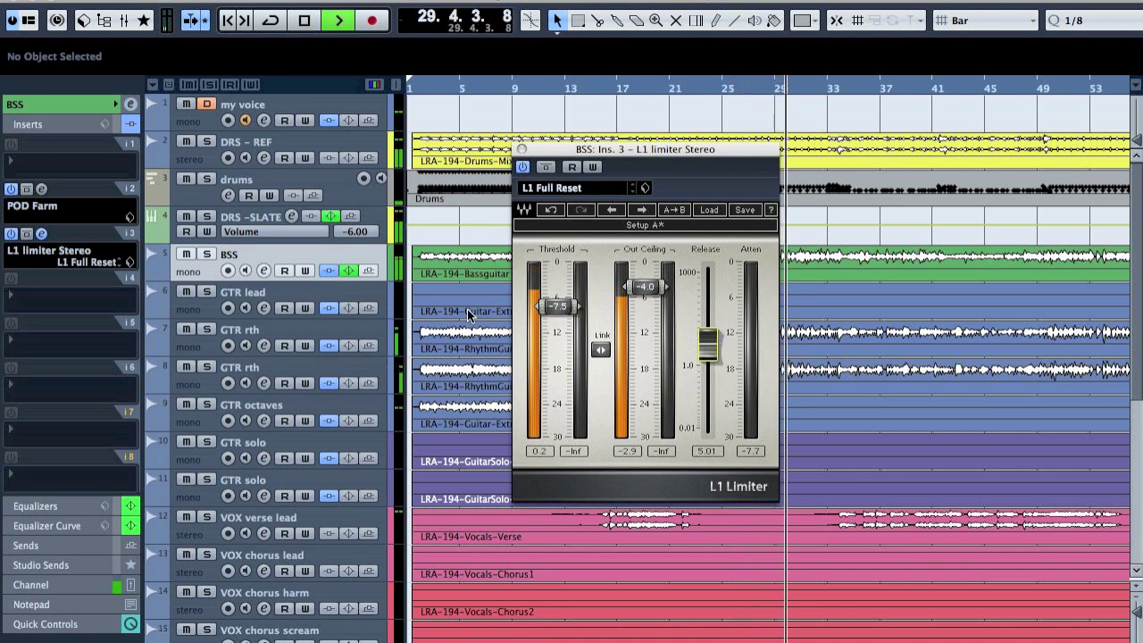
Step: Compare the bass with the L1 limiter bypassed and active, stop playback, and close the limiter
{"action": "left_click", "coordinate": [550, 168]}
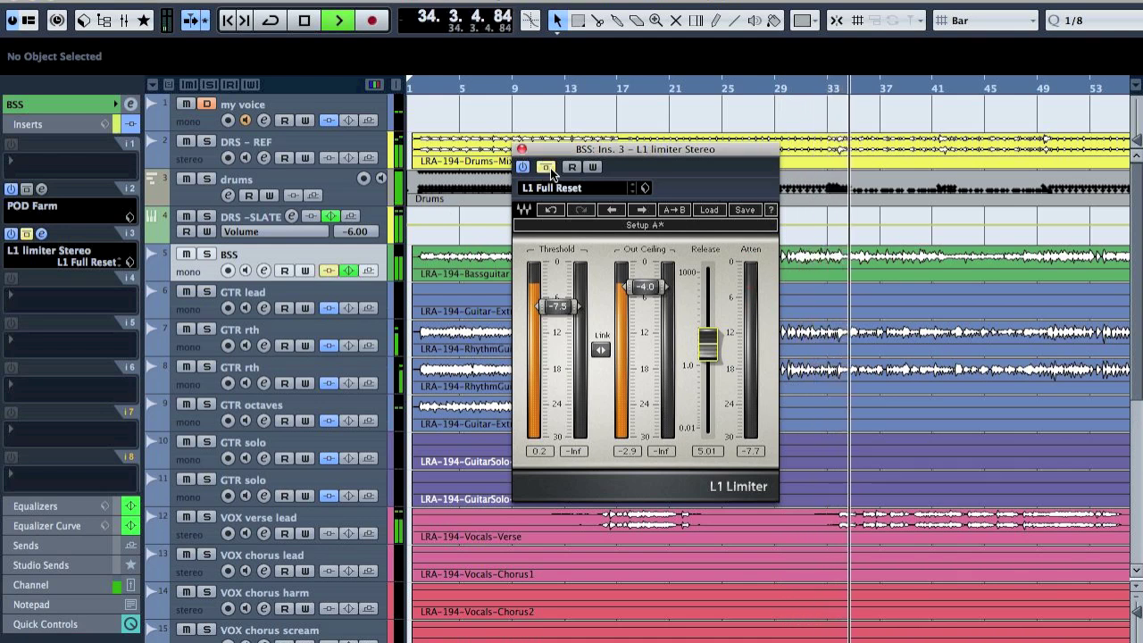
{"action": "left_click", "coordinate": [546, 167]}
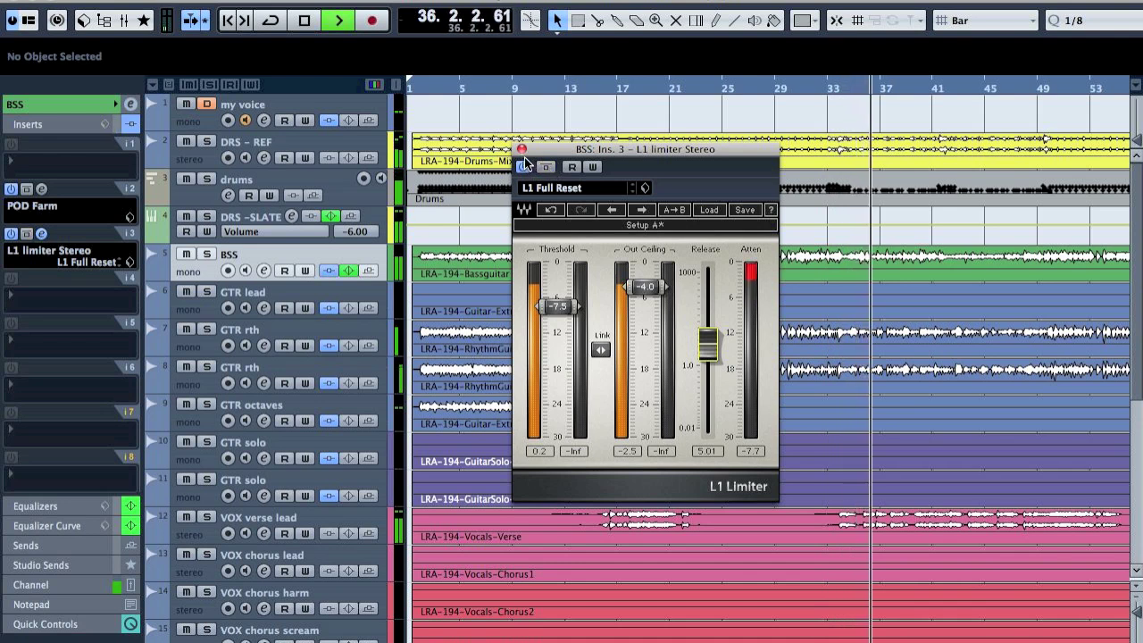
{"action": "key", "text": "space"}
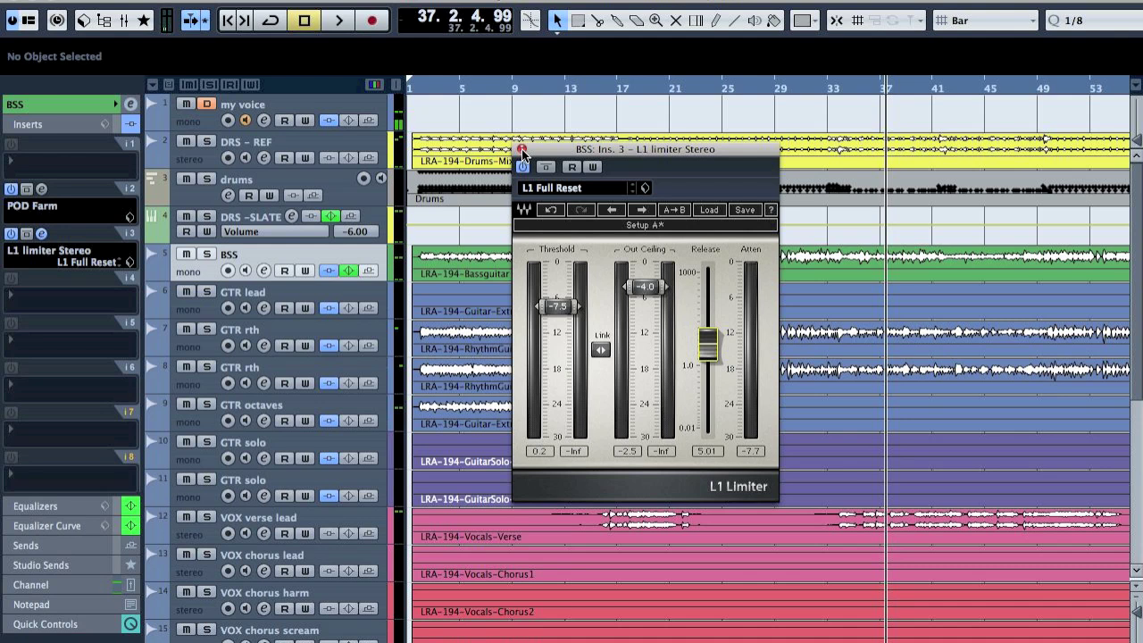
{"action": "left_click", "coordinate": [522, 150]}
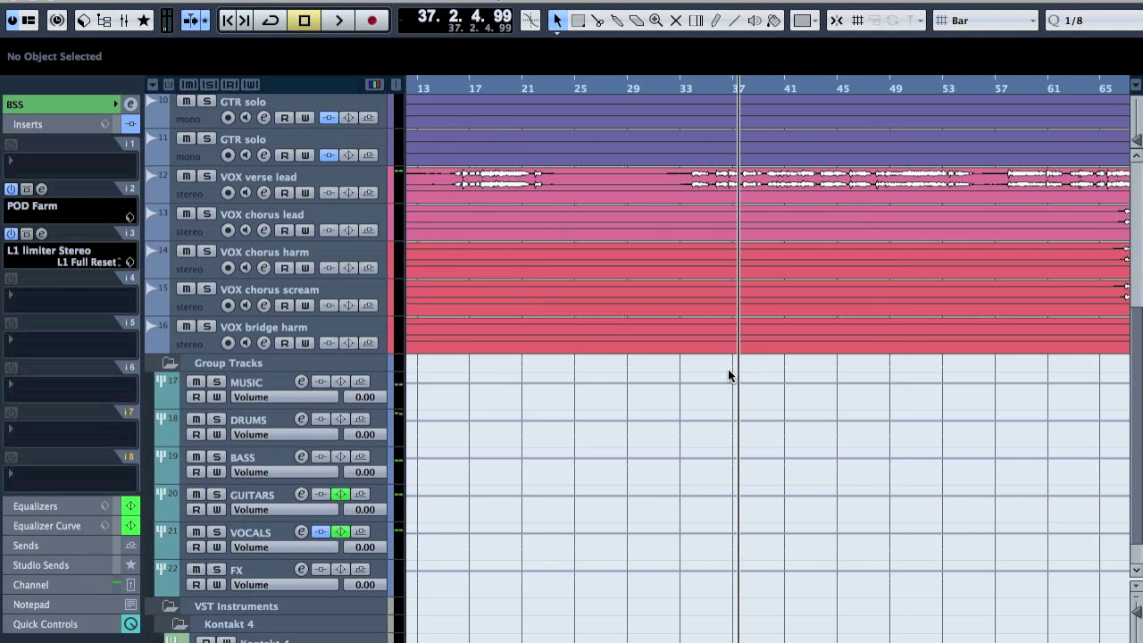
Step: Place the cursor near the end of bar 65 and inspect the POD Farm insert on the GTR lead track
{"action": "scroll", "coordinate": [860, 354], "scroll_direction": "up", "scroll_amount": 5}
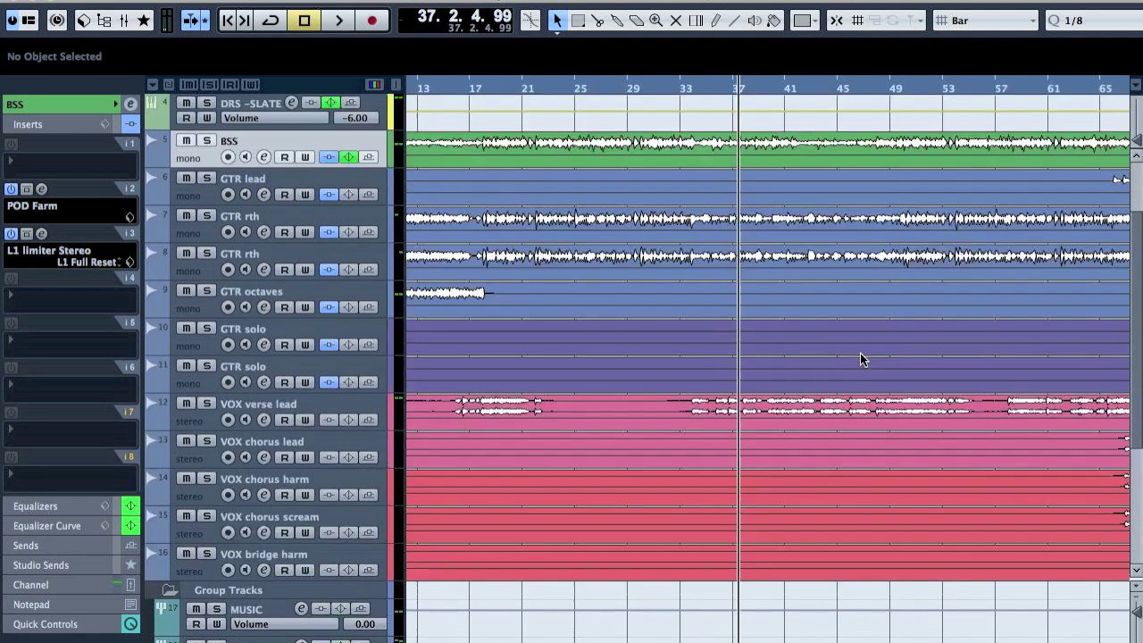
{"action": "scroll", "coordinate": [860, 355], "scroll_direction": "right", "scroll_amount": 6}
{"action": "scroll", "coordinate": [853, 352], "scroll_direction": "right", "scroll_amount": 2}
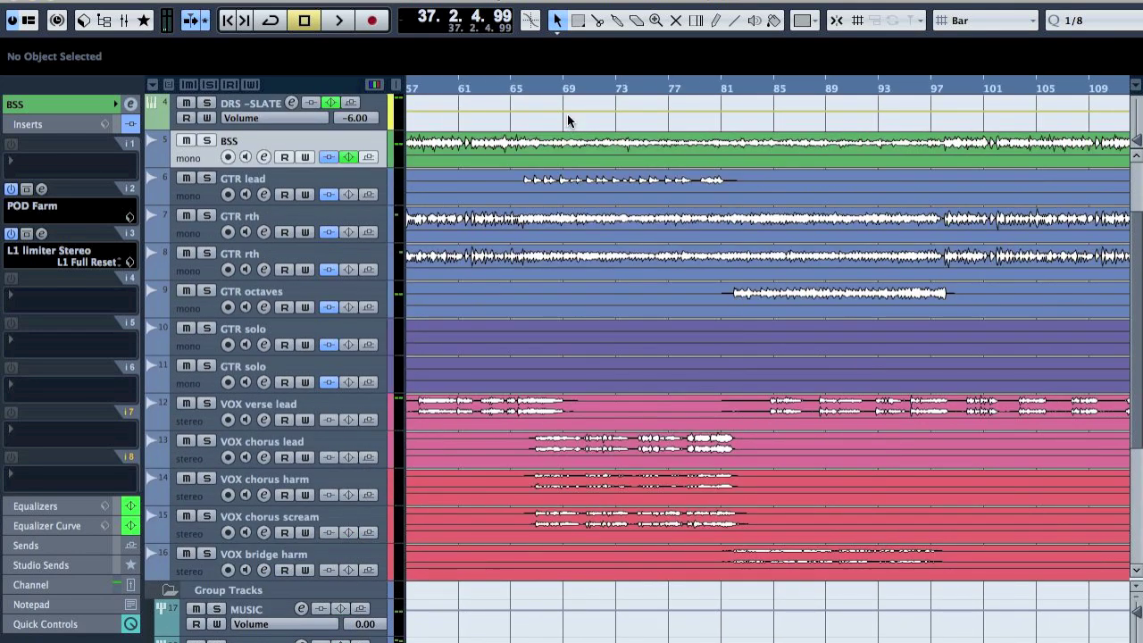
{"action": "left_click", "coordinate": [524, 88]}
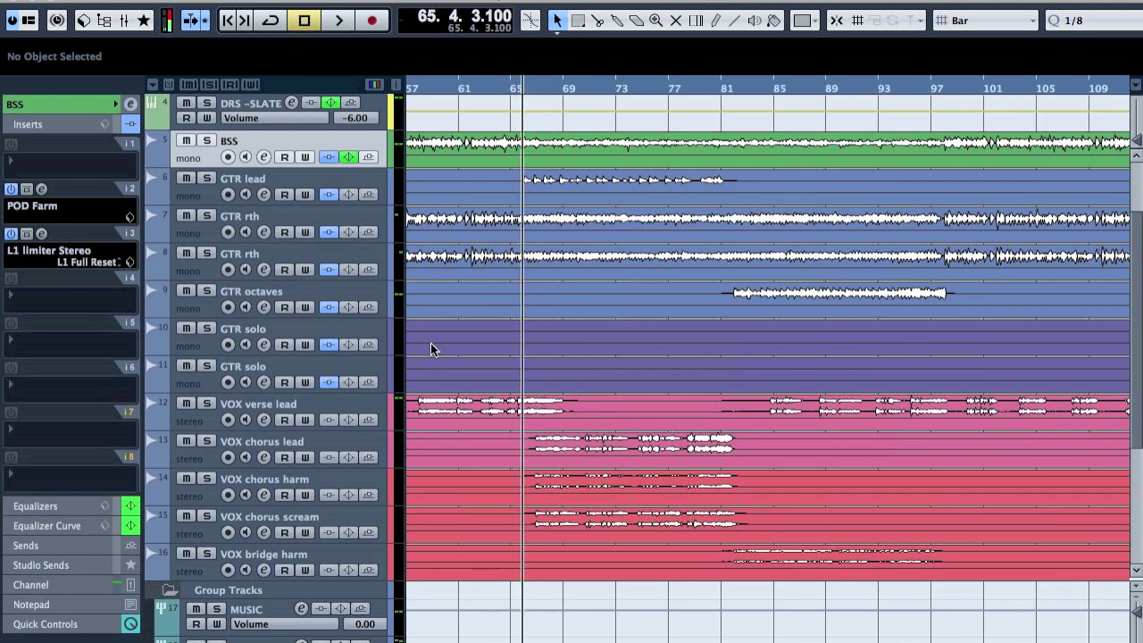
{"action": "left_click", "coordinate": [257, 179]}
{"action": "left_click", "coordinate": [41, 189]}
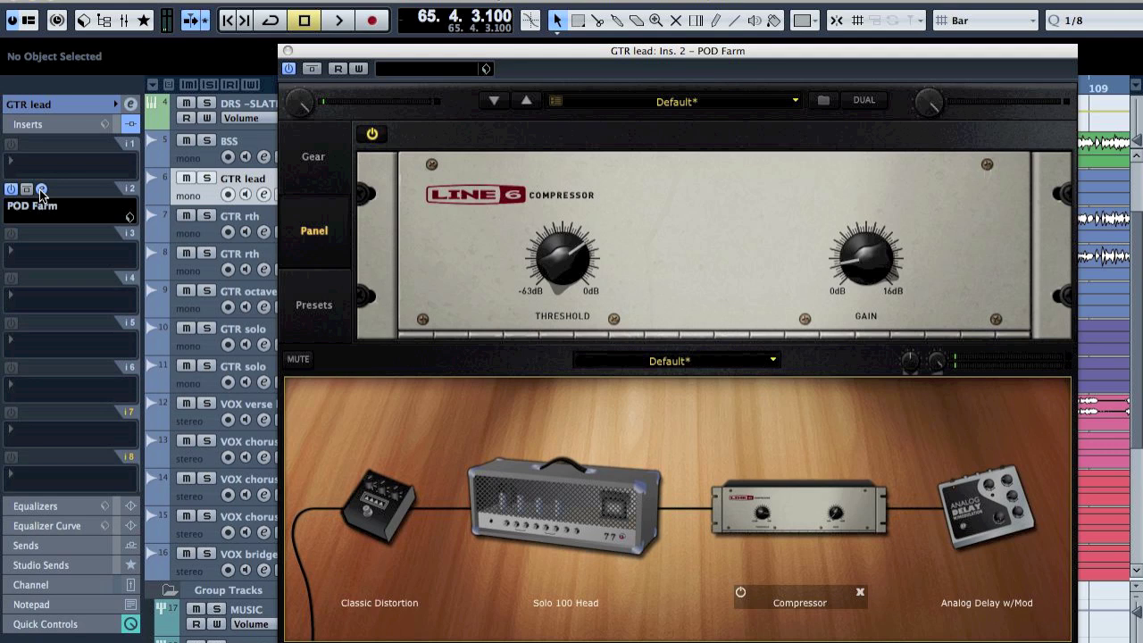
{"action": "left_click", "coordinate": [41, 191]}
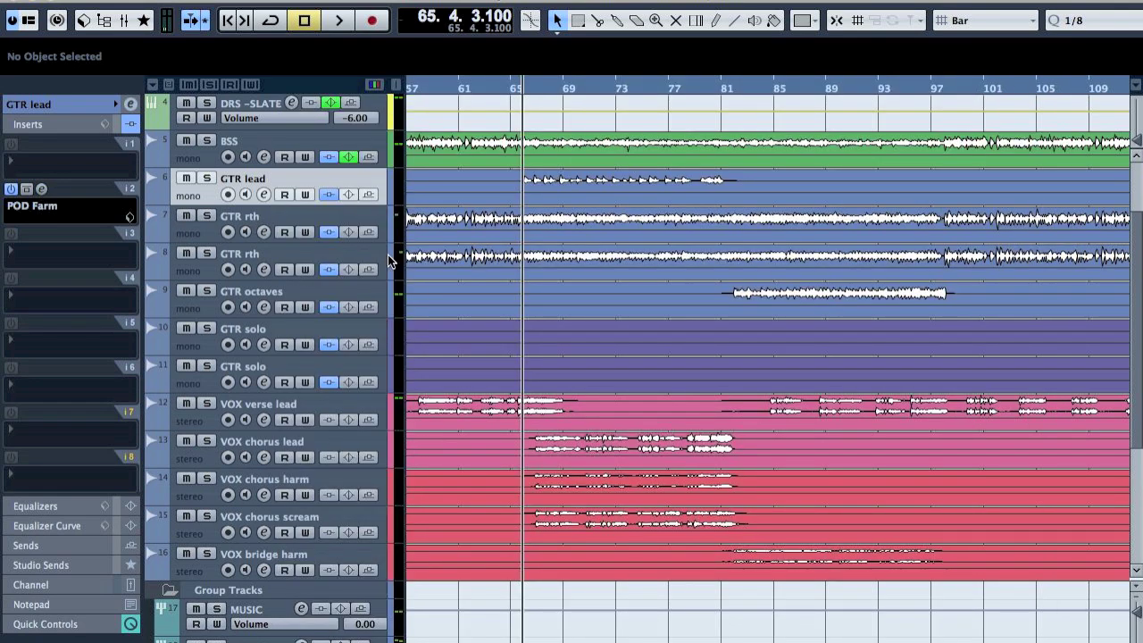
Step: Listen to the GTR lead part soloed from about bar 66, stop playback, and unsolo the track
{"action": "key", "text": "space"}
{"action": "left_click", "coordinate": [206, 179]}
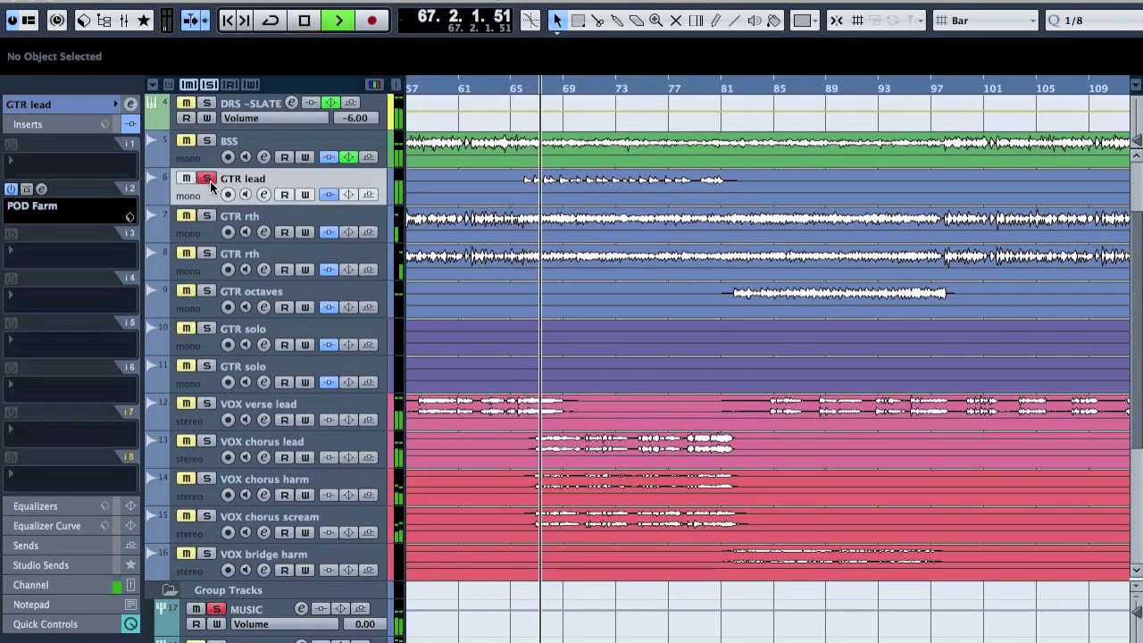
{"action": "key", "text": "space"}
{"action": "left_click", "coordinate": [208, 180]}
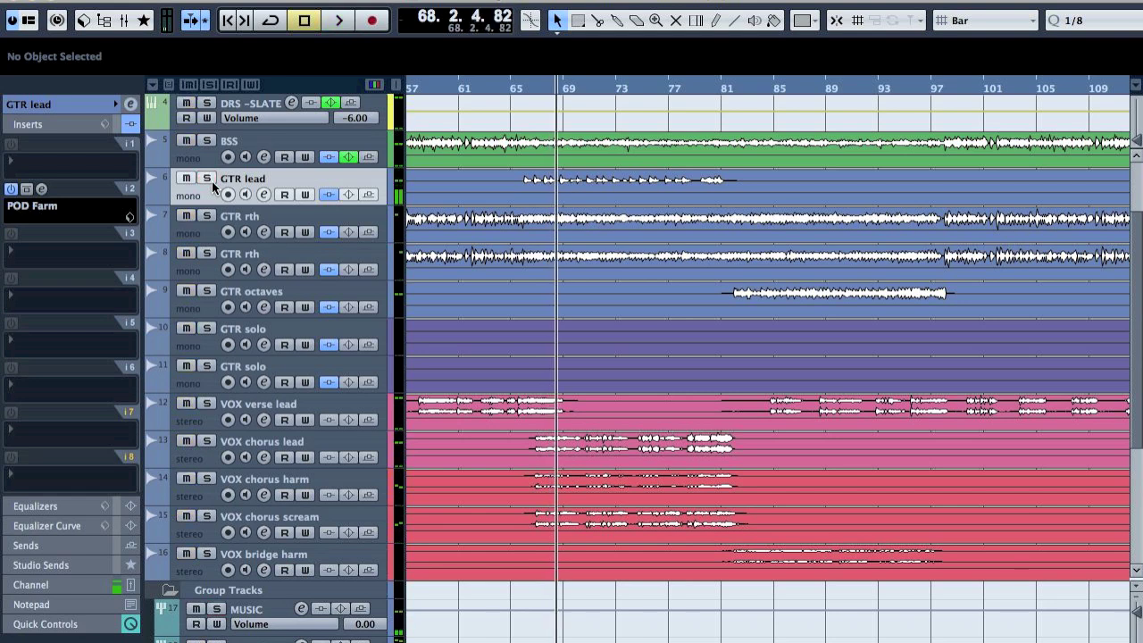
Step: Play from about bar 169, solo the GTR solo track 10 to hear it alone, and stop playback
{"action": "left_click", "coordinate": [727, 93]}
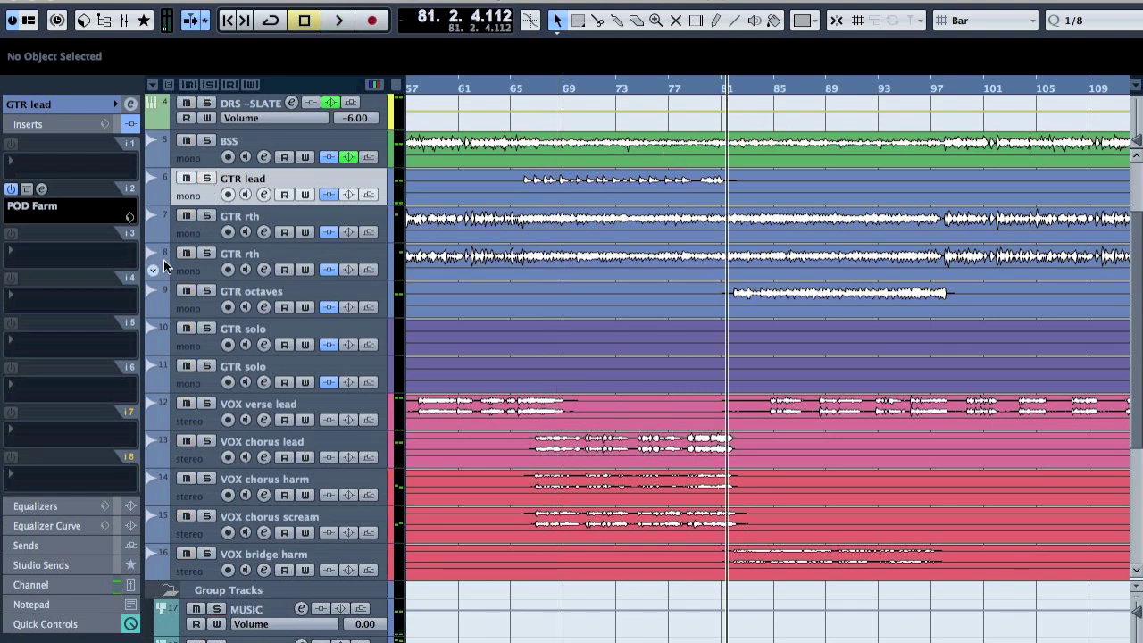
{"action": "scroll", "coordinate": [685, 406], "scroll_direction": "right", "scroll_amount": 10}
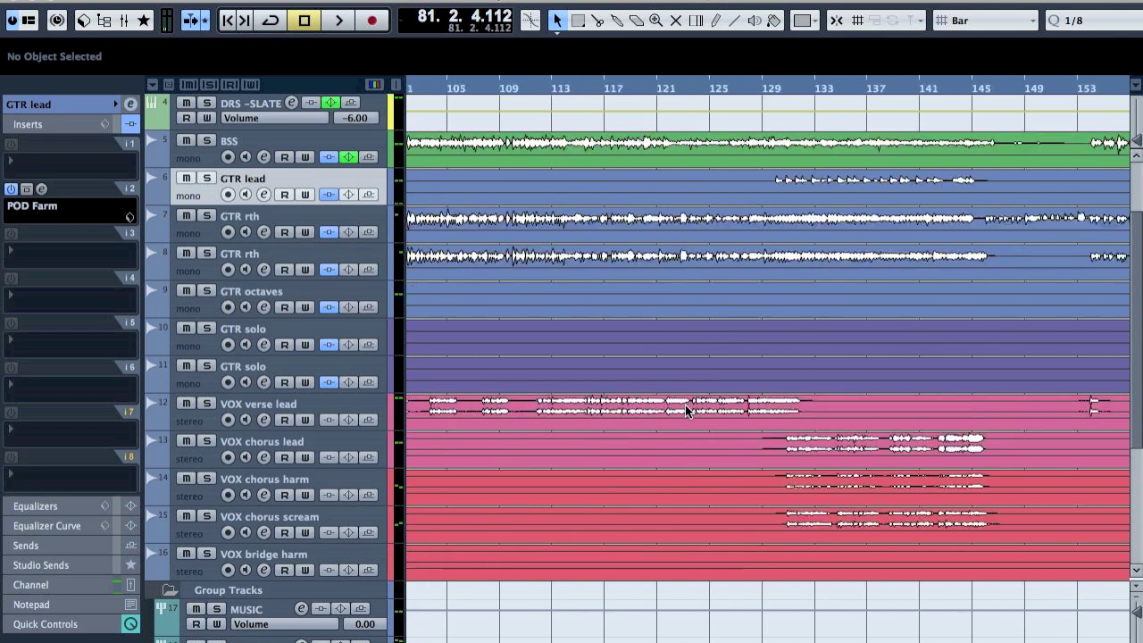
{"action": "scroll", "coordinate": [807, 297], "scroll_direction": "right", "scroll_amount": 3}
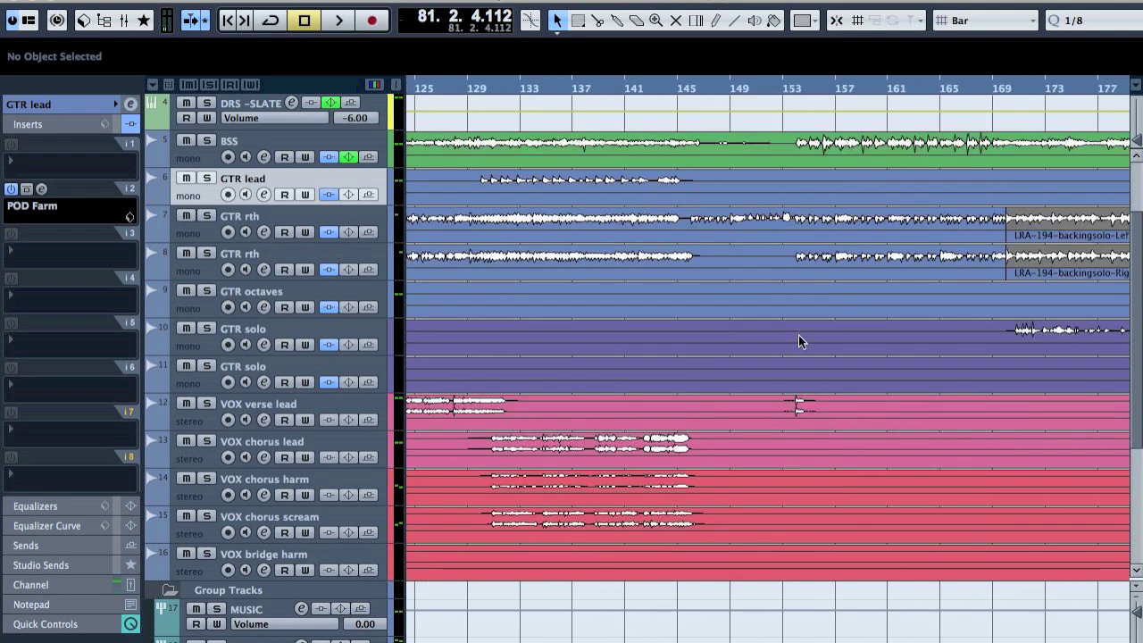
{"action": "scroll", "coordinate": [797, 336], "scroll_direction": "right", "scroll_amount": 6}
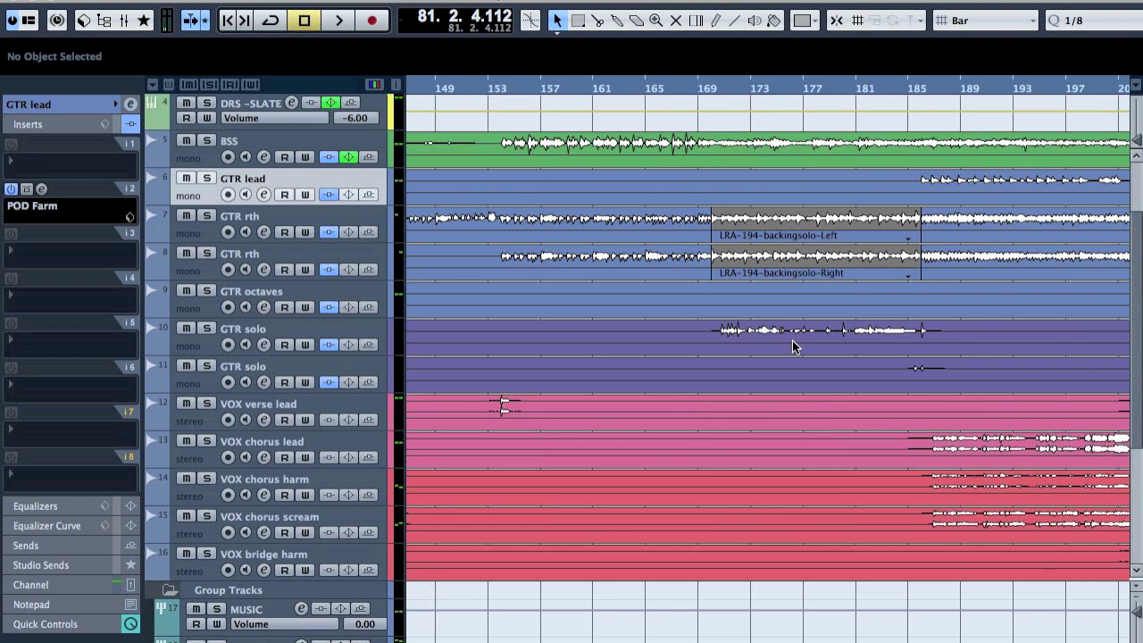
{"action": "left_click", "coordinate": [705, 88]}
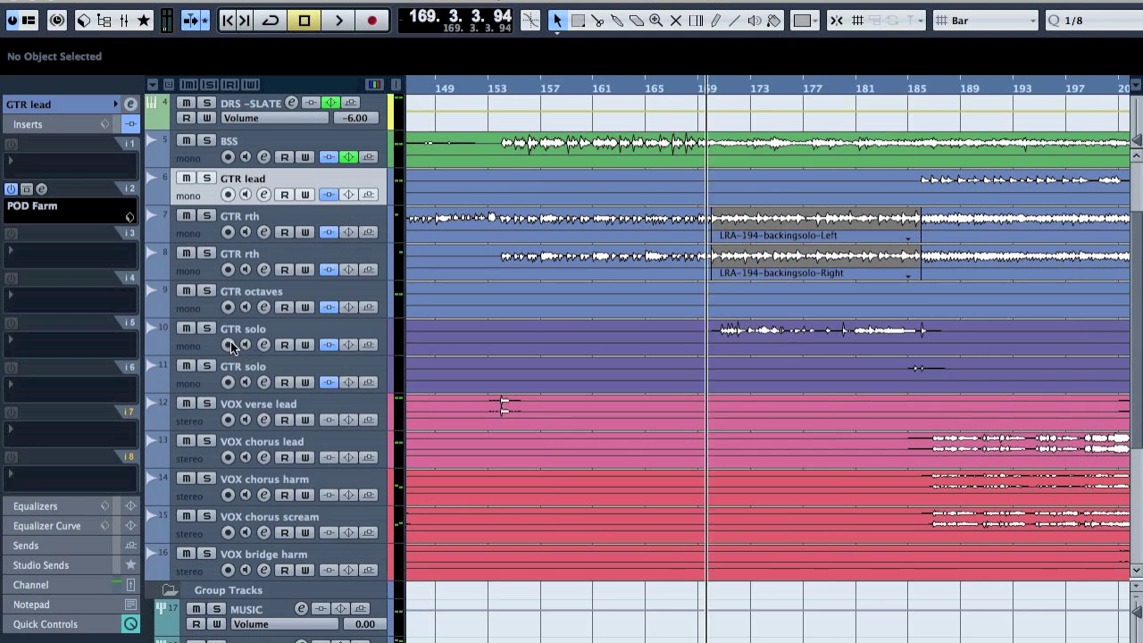
{"action": "left_click", "coordinate": [201, 344]}
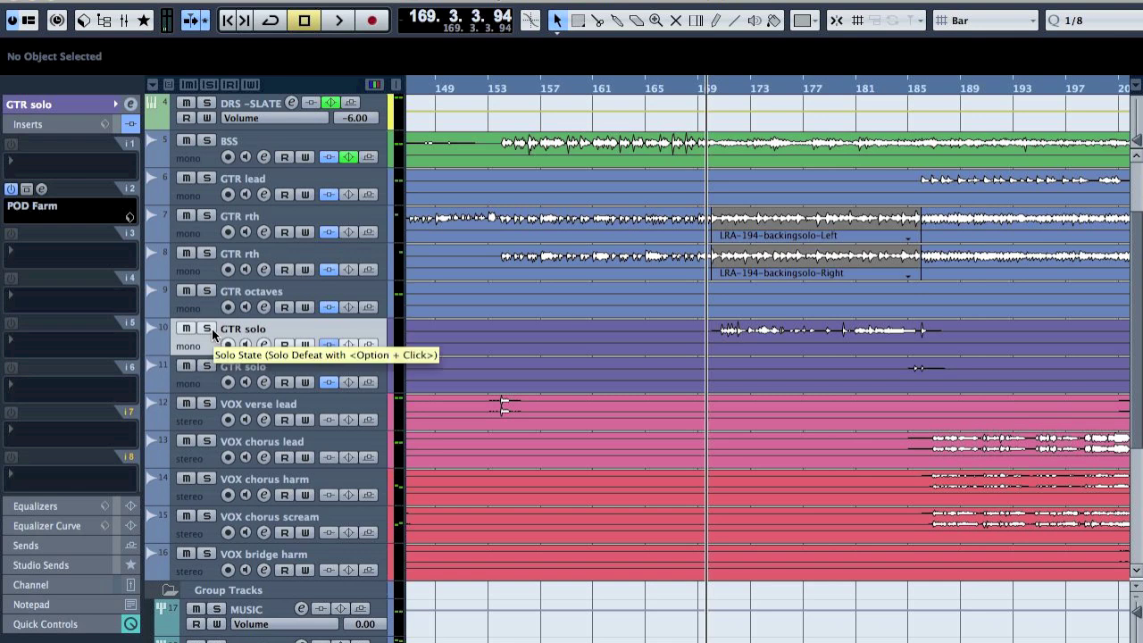
{"action": "key", "text": "space"}
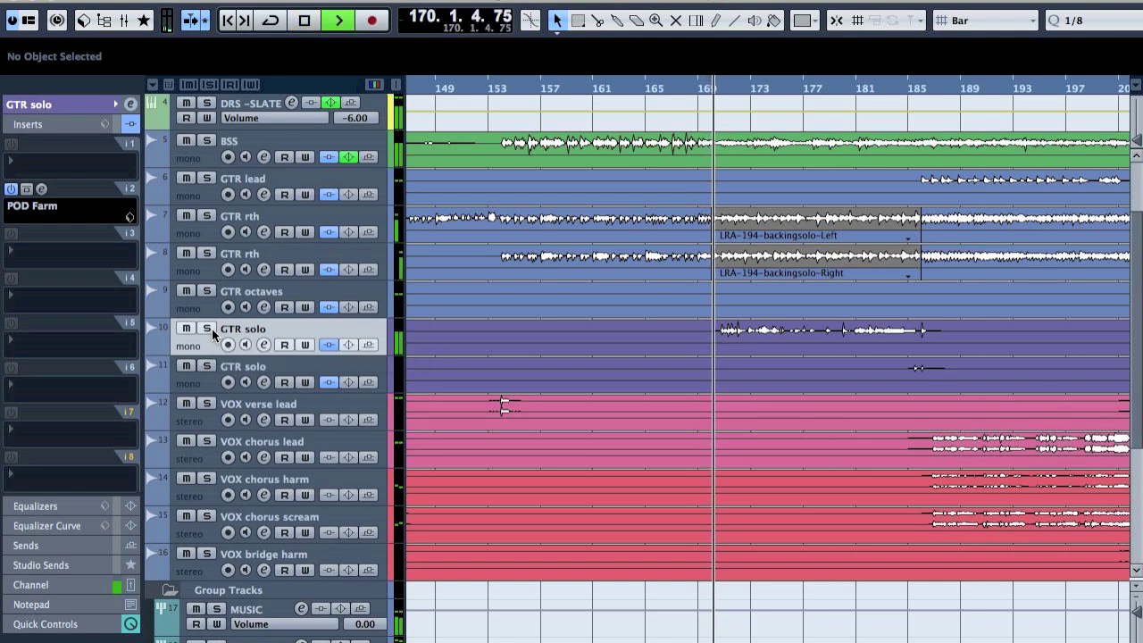
{"action": "left_click", "coordinate": [207, 330]}
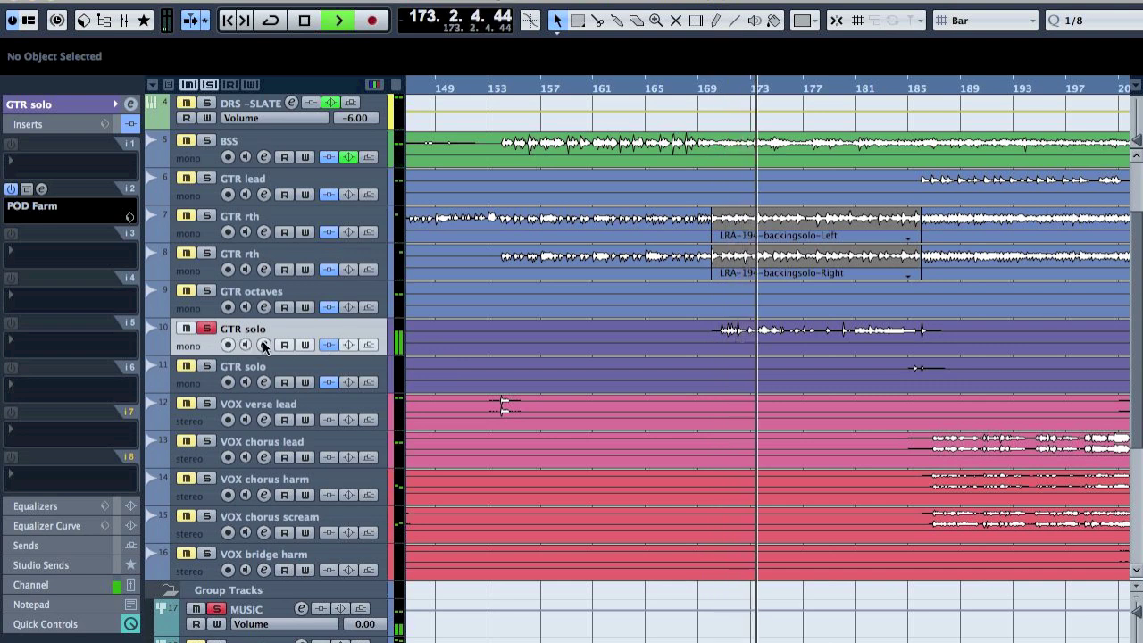
{"action": "key", "text": "space"}
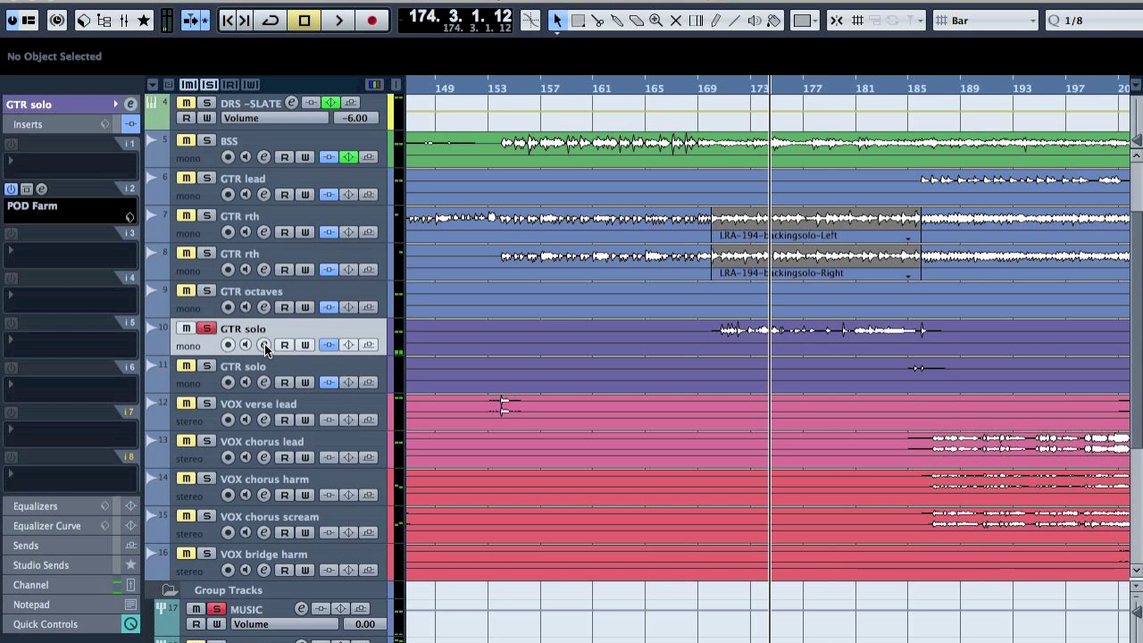
Step: Apply a High Pass I filter at 400 Hz to the GTR solo track's first EQ band, close its channel settings, and stop playback
{"action": "left_click", "coordinate": [264, 345]}
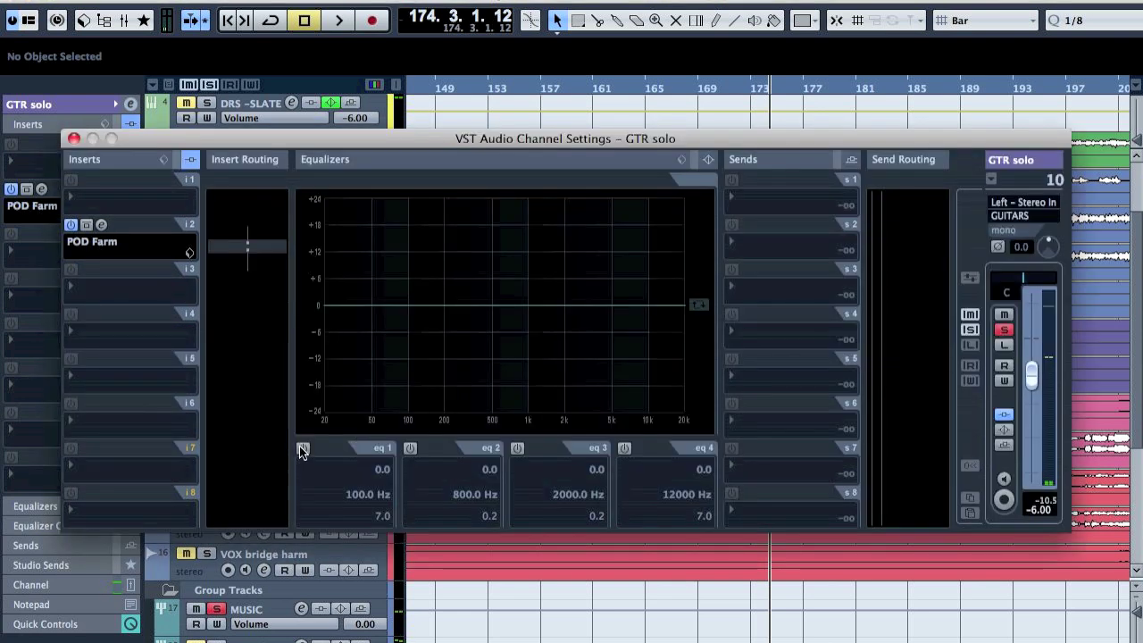
{"action": "left_click", "coordinate": [303, 450]}
{"action": "left_click", "coordinate": [347, 523]}
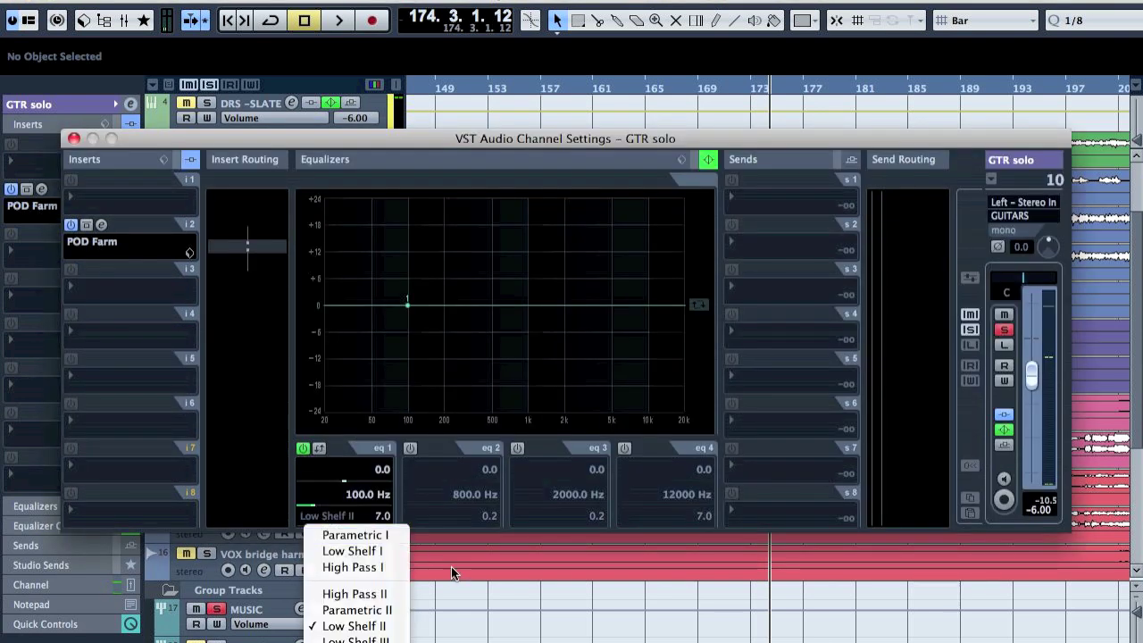
{"action": "left_click", "coordinate": [386, 572]}
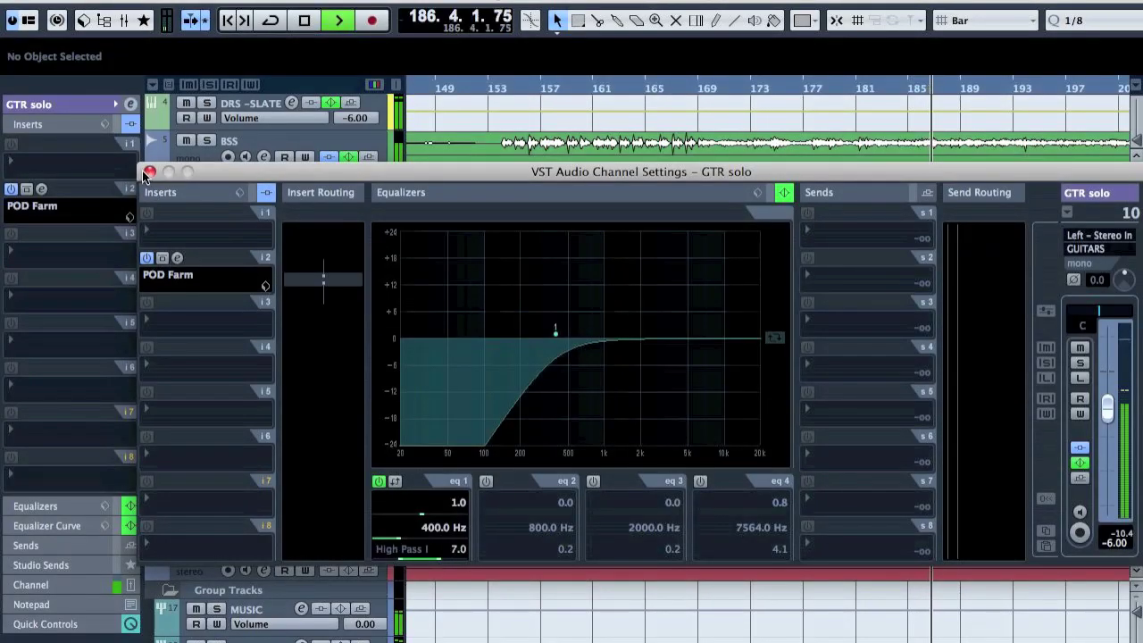
{"action": "key", "text": "super+w"}
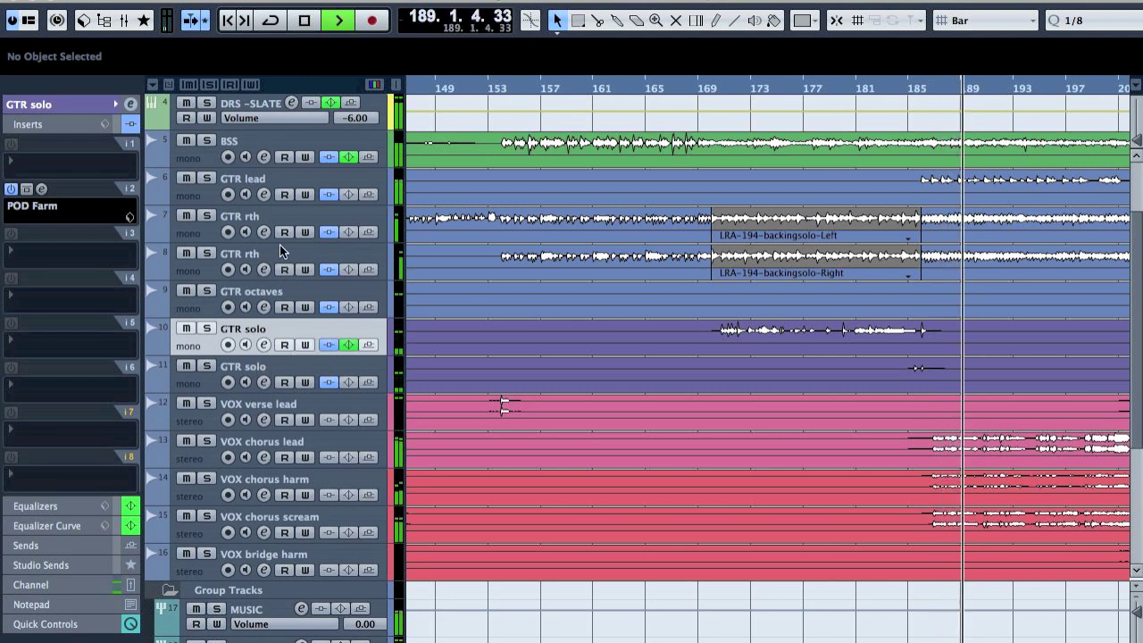
{"action": "left_click", "coordinate": [304, 20]}
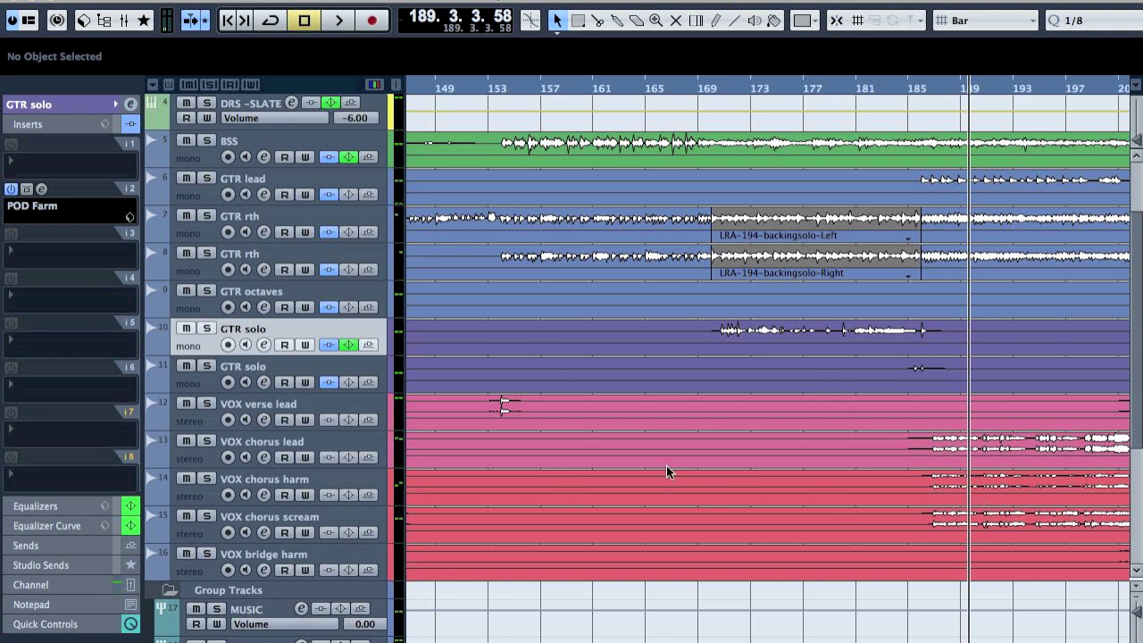
Step: Add a stereo FX channel track with the H-Delay Stereo effect
{"action": "scroll", "coordinate": [873, 459], "scroll_direction": "down", "scroll_amount": 5}
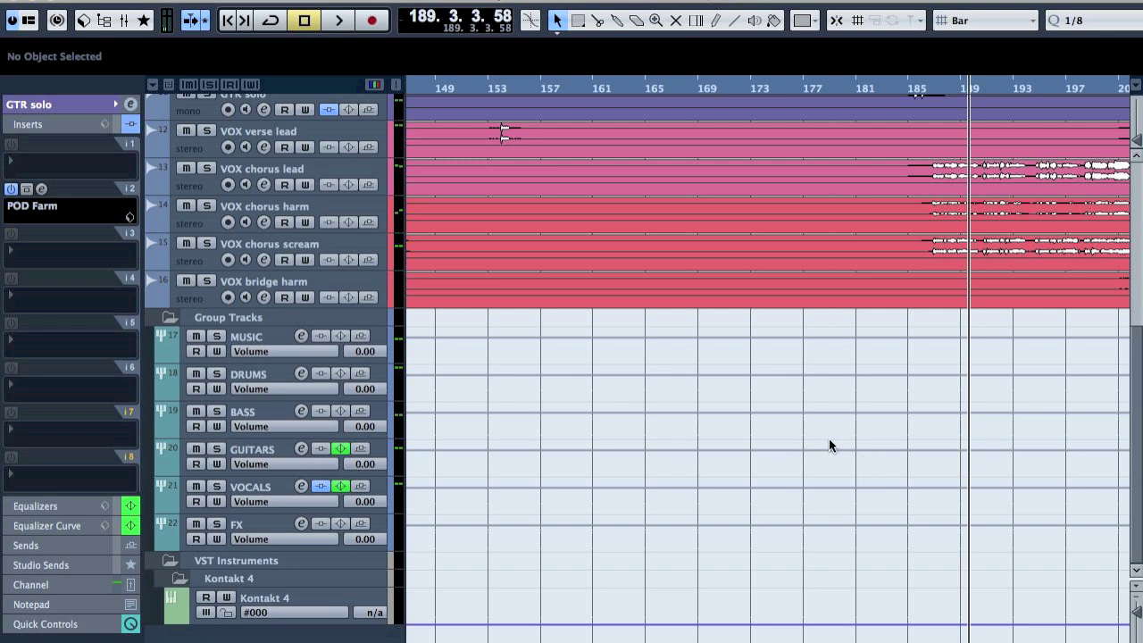
{"action": "scroll", "coordinate": [868, 442], "scroll_direction": "up", "scroll_amount": 4}
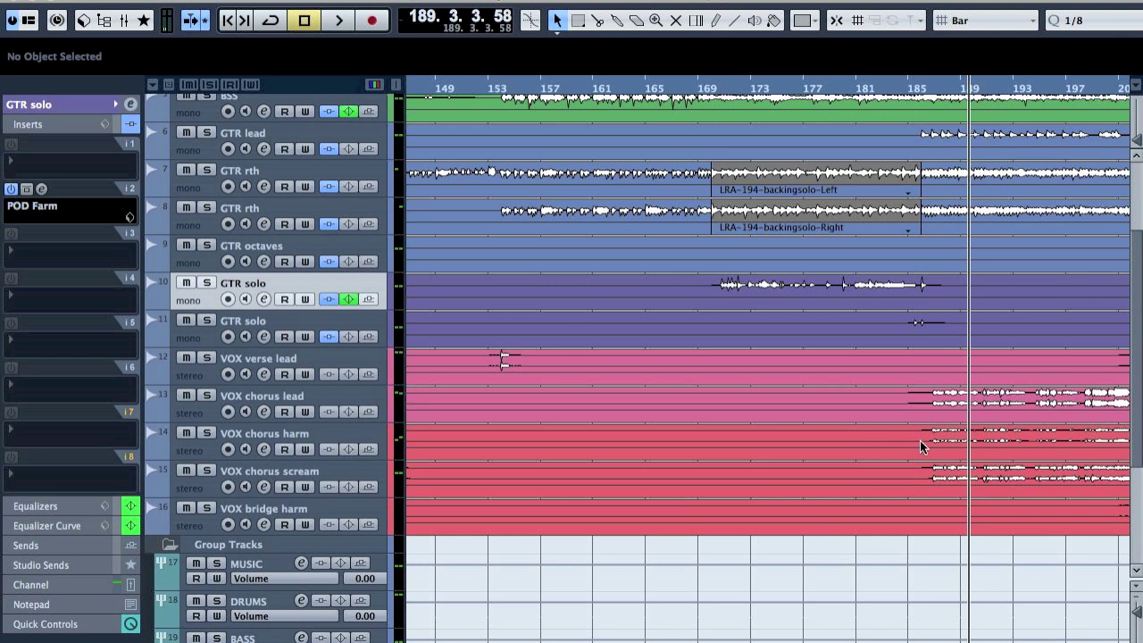
{"action": "scroll", "coordinate": [920, 440], "scroll_direction": "right", "scroll_amount": 5}
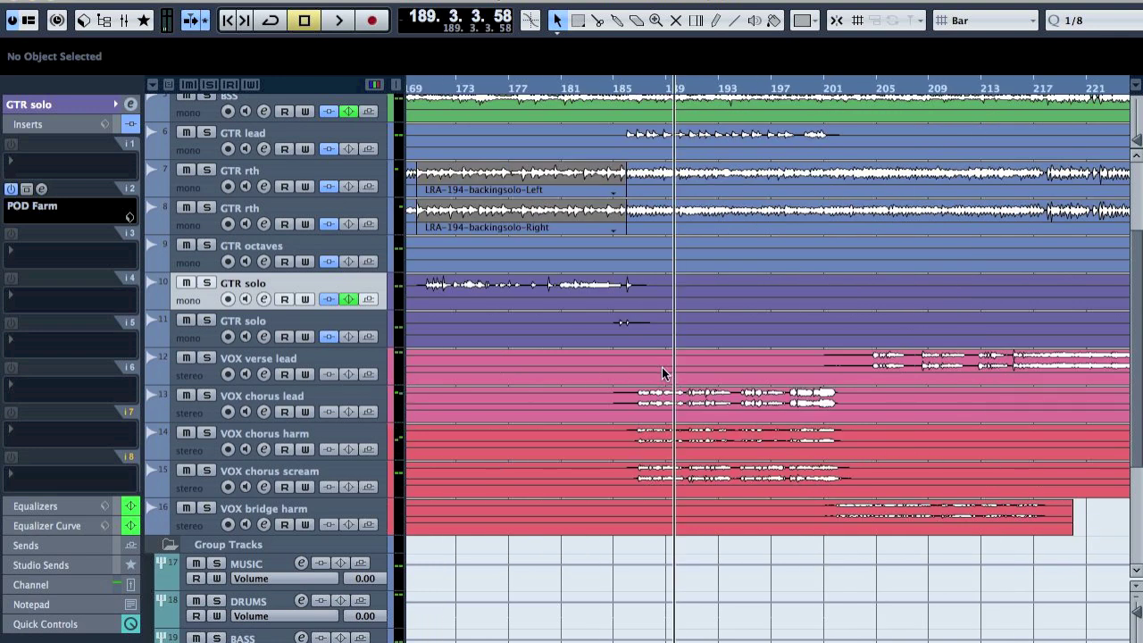
{"action": "left_click", "coordinate": [234, 2]}
{"action": "mouse_move", "coordinate": [323, 5]}
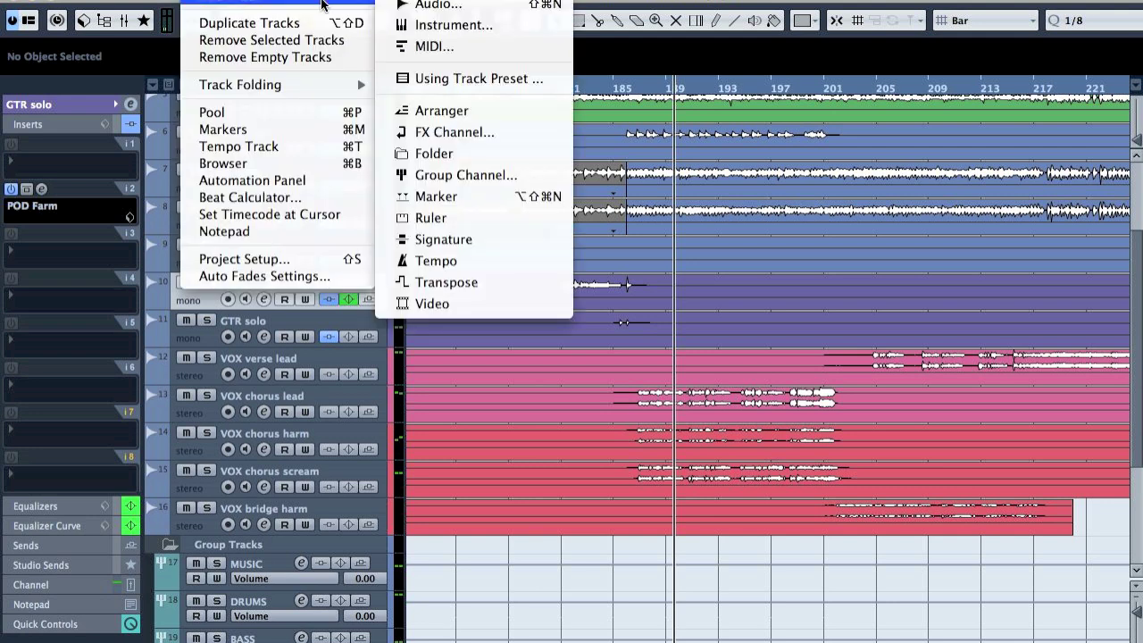
{"action": "left_click", "coordinate": [545, 136]}
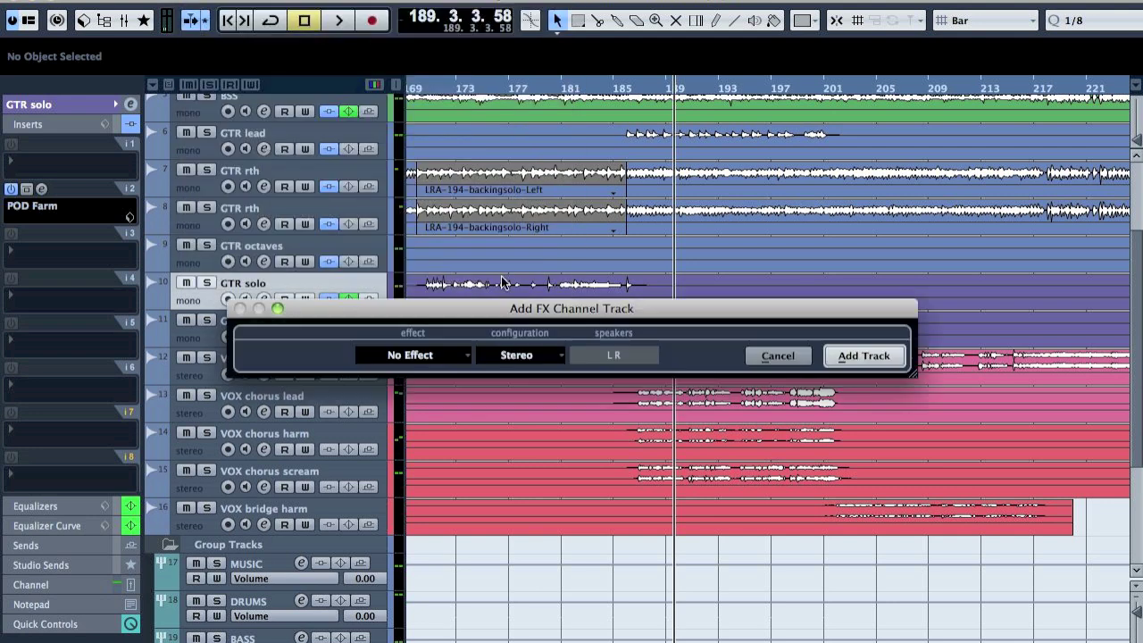
{"action": "left_click", "coordinate": [437, 353]}
{"action": "mouse_move", "coordinate": [468, 475]}
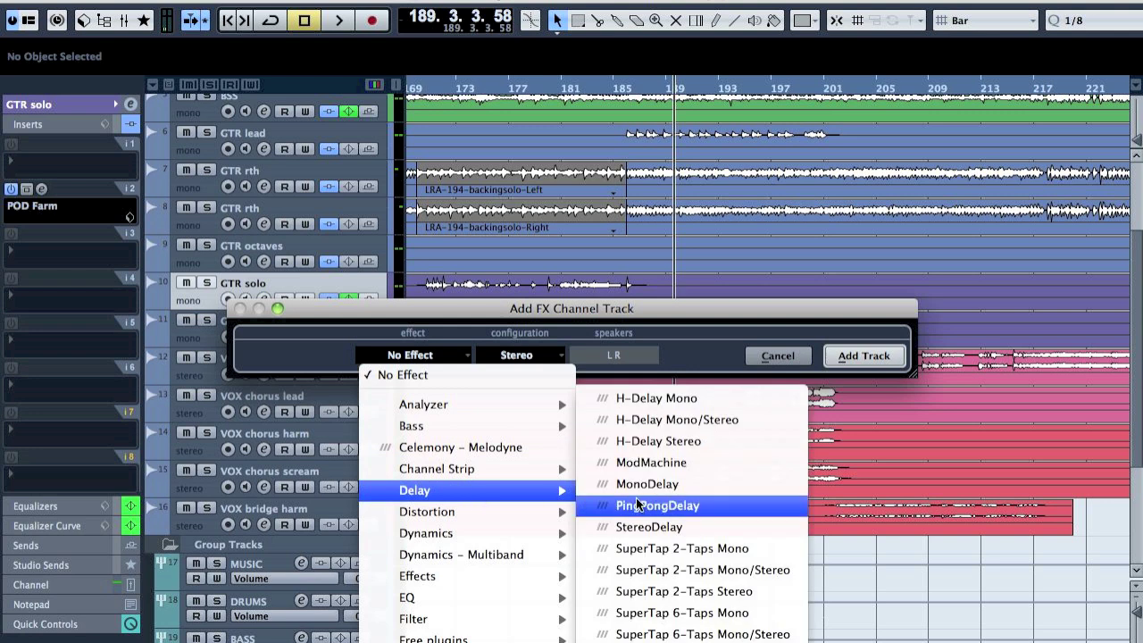
{"action": "left_click", "coordinate": [700, 444]}
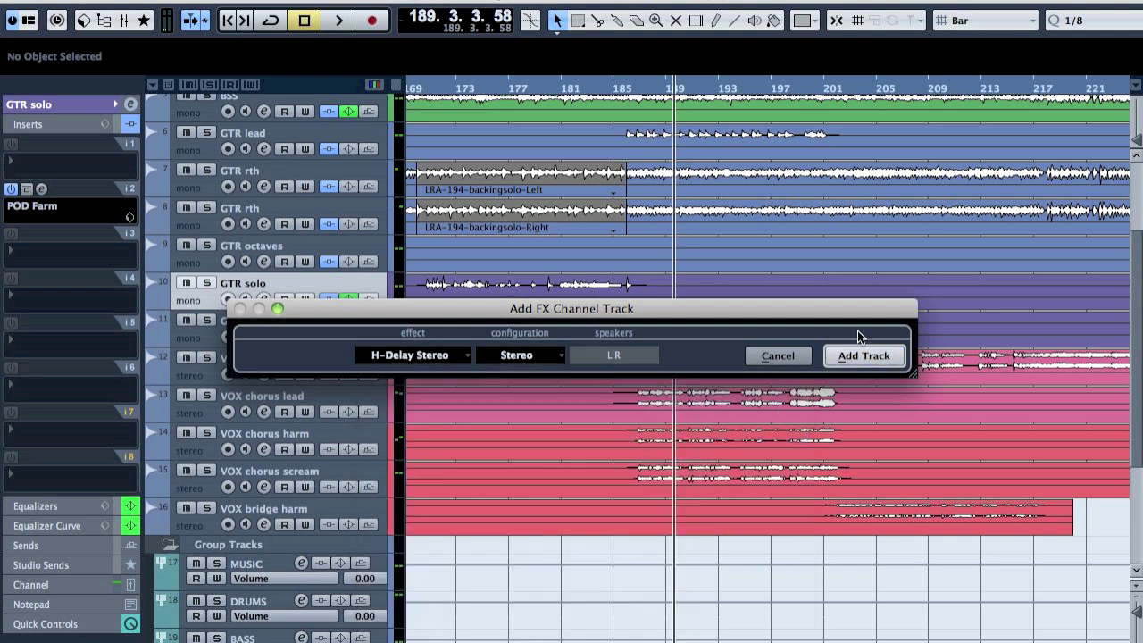
{"action": "left_click", "coordinate": [874, 357]}
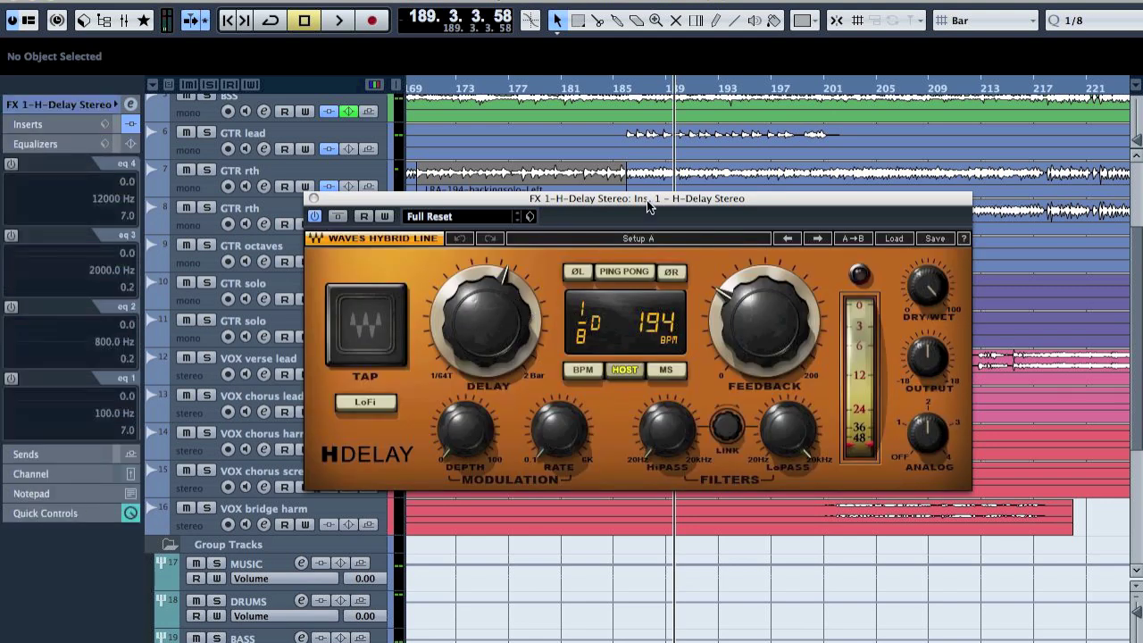
Step: Solo the VOX chorus lead, harm and scream tracks and listen to them from about bar 185, keeping the delay window clear
{"action": "left_click_drag", "start_coordinate": [649, 206], "coordinate": [762, 130]}
{"action": "left_click_drag", "start_coordinate": [662, 125], "coordinate": [652, 467]}
{"action": "left_click", "coordinate": [621, 84]}
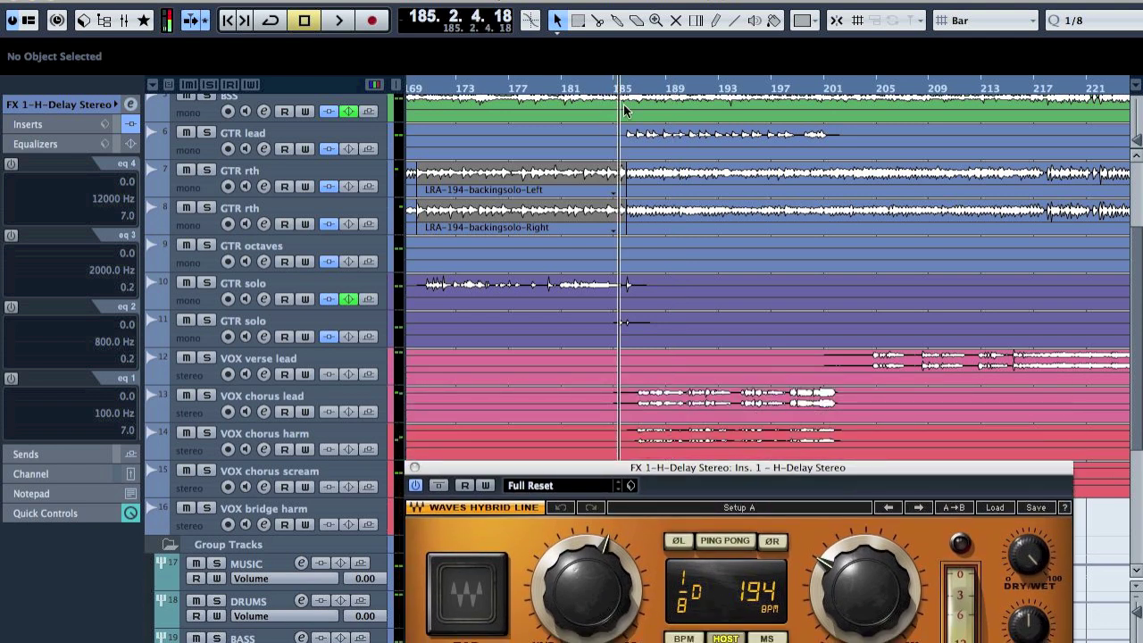
{"action": "left_click", "coordinate": [266, 399]}
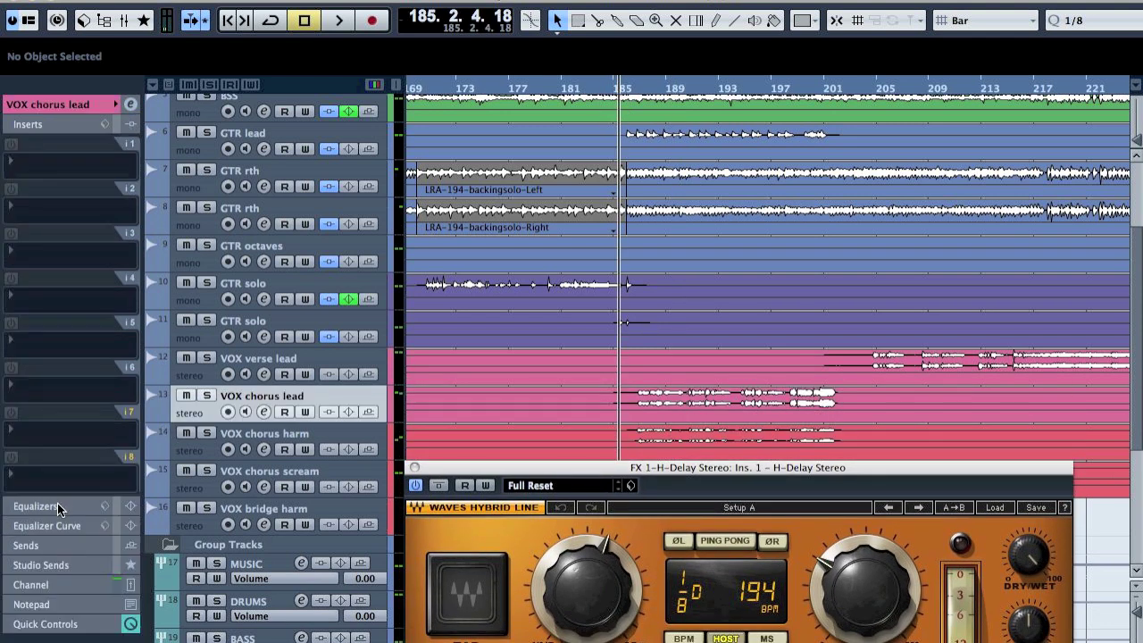
{"action": "left_click", "coordinate": [207, 396]}
{"action": "left_click", "coordinate": [207, 433]}
{"action": "left_click", "coordinate": [206, 471]}
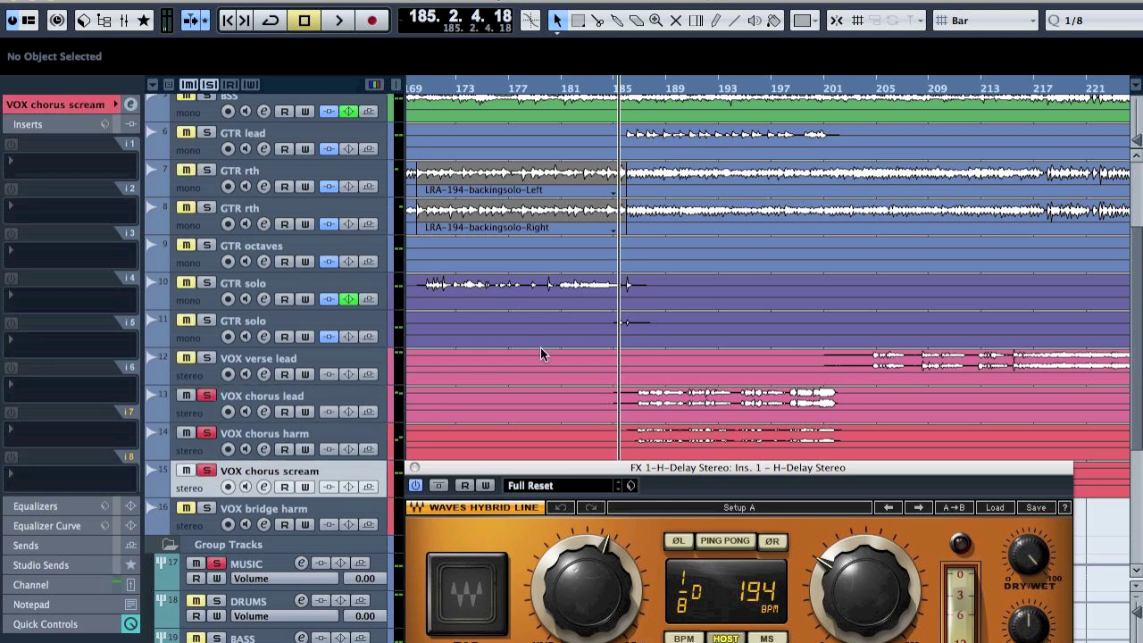
{"action": "left_click_drag", "start_coordinate": [659, 473], "coordinate": [666, 518]}
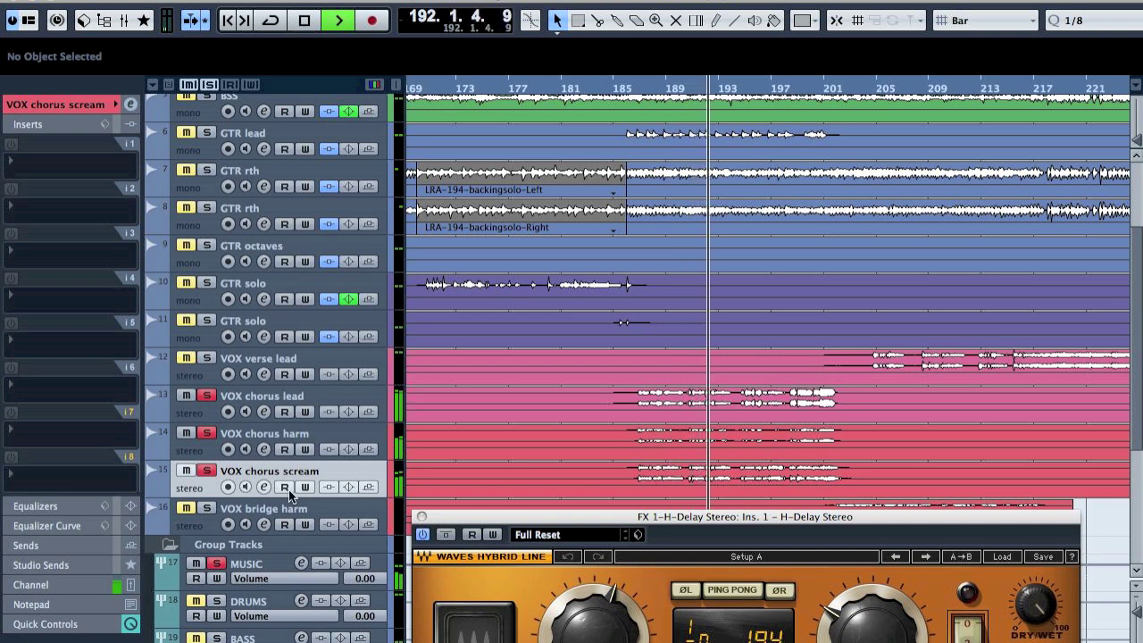
Step: Unsolo the VOX chorus harm and scream to hear the lead alone, unsolo the lead, and stop playback
{"action": "left_click", "coordinate": [206, 434]}
{"action": "left_click", "coordinate": [208, 471]}
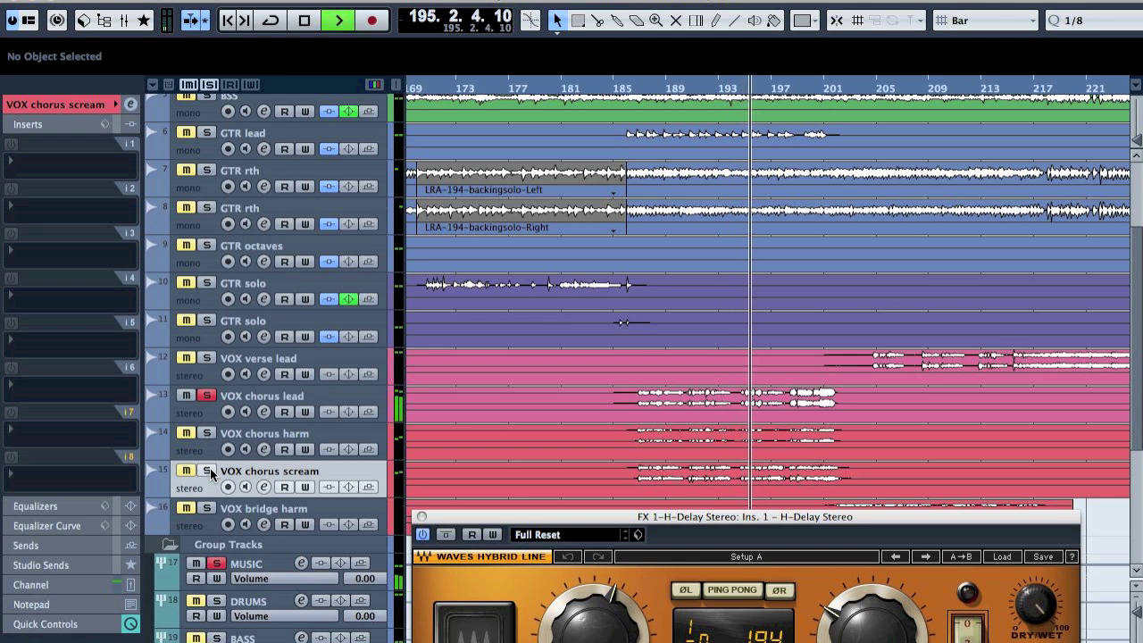
{"action": "left_click", "coordinate": [207, 395]}
{"action": "key", "text": "space"}
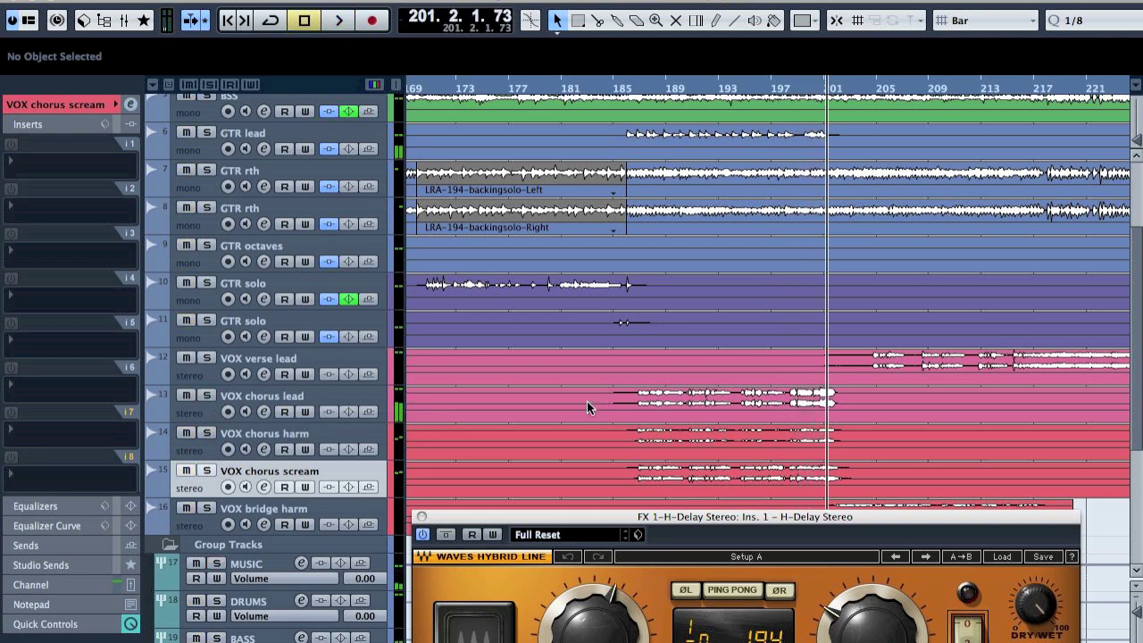
Step: Return the cursor to bar 185 and route the VOX chorus lead's first send to the H-Delay FX channel
{"action": "left_click", "coordinate": [615, 86]}
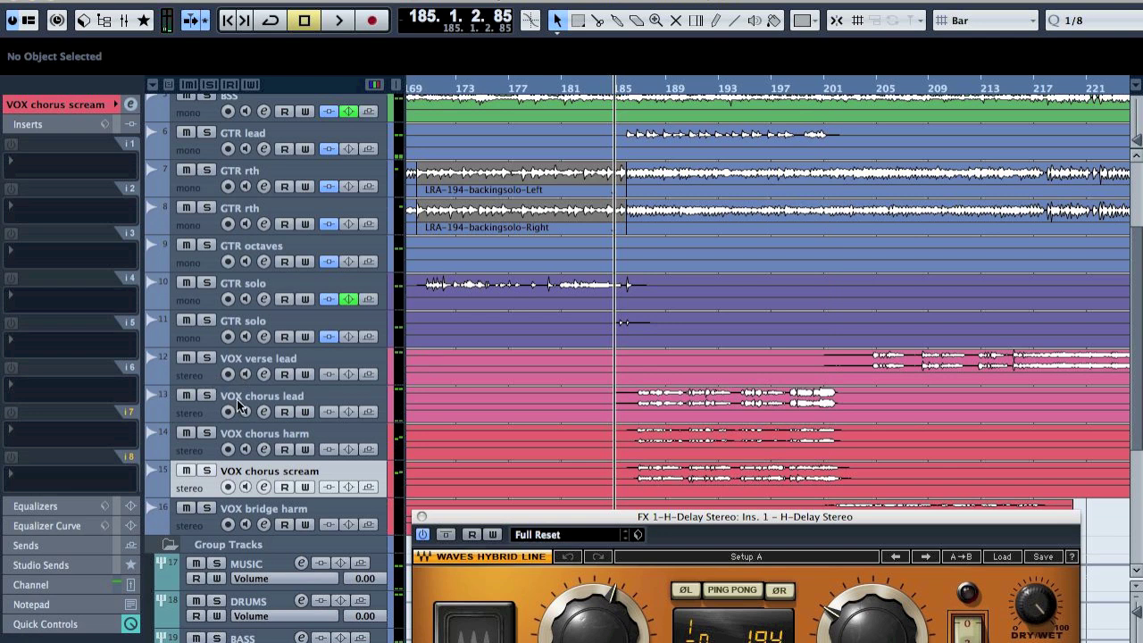
{"action": "left_click", "coordinate": [280, 400]}
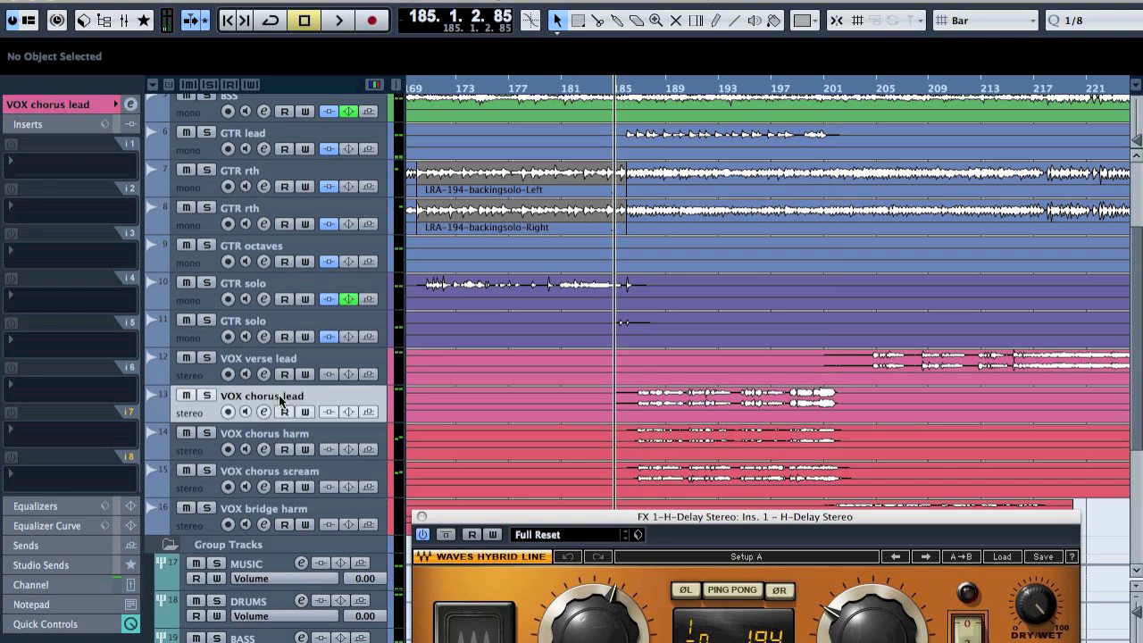
{"action": "left_click", "coordinate": [38, 213]}
{"action": "mouse_move", "coordinate": [116, 354]}
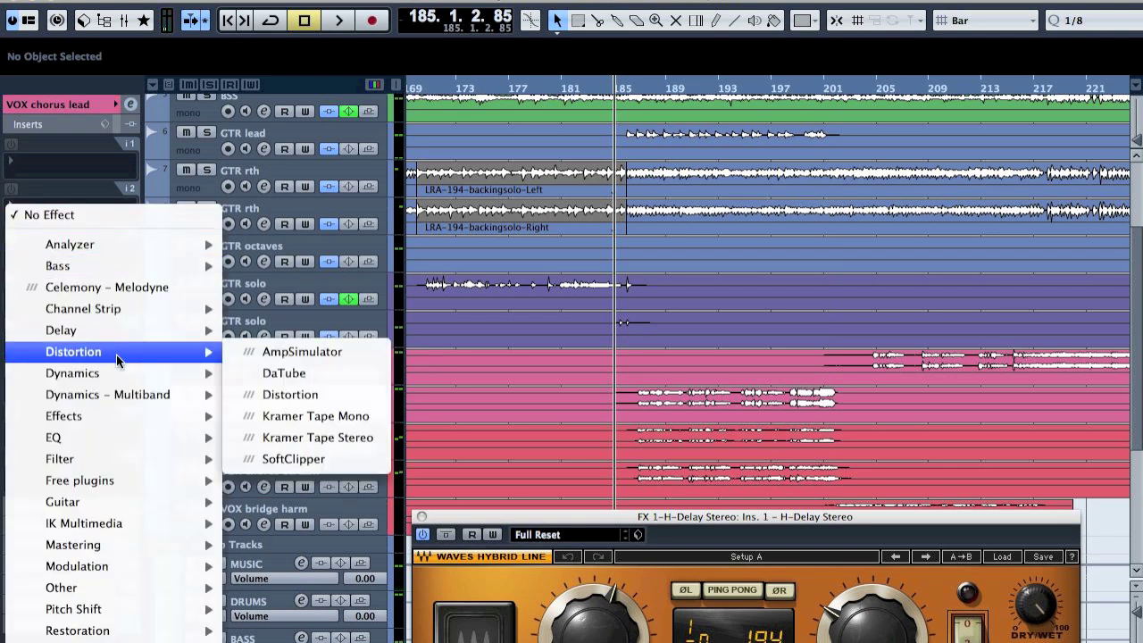
{"action": "left_click", "coordinate": [73, 108]}
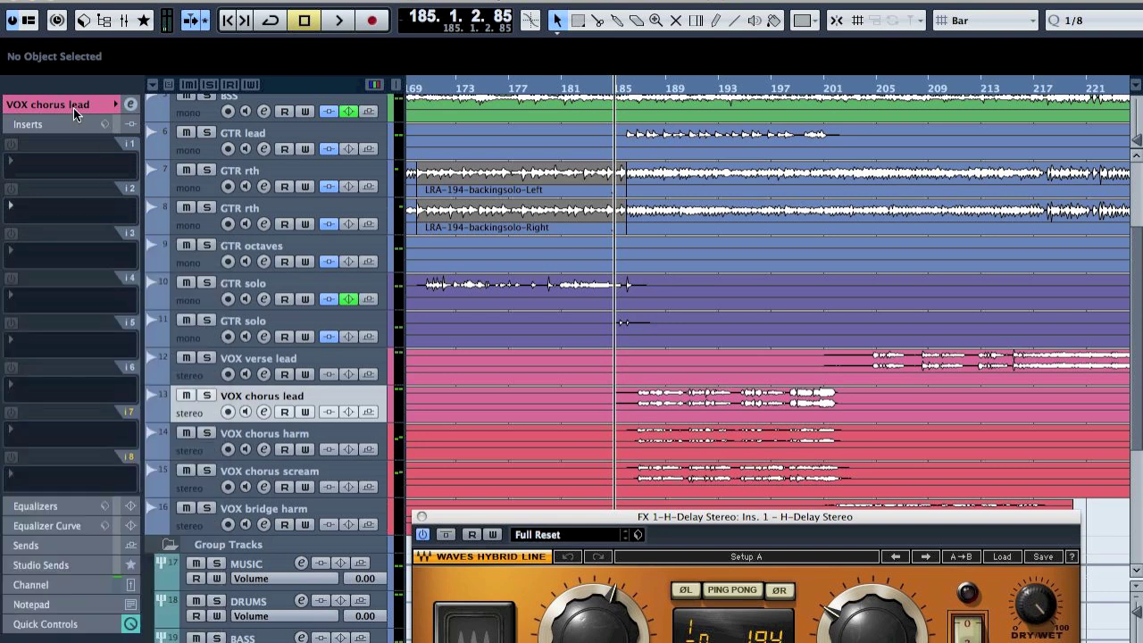
{"action": "left_click", "coordinate": [49, 547]}
{"action": "left_click", "coordinate": [49, 215]}
{"action": "left_click", "coordinate": [95, 258]}
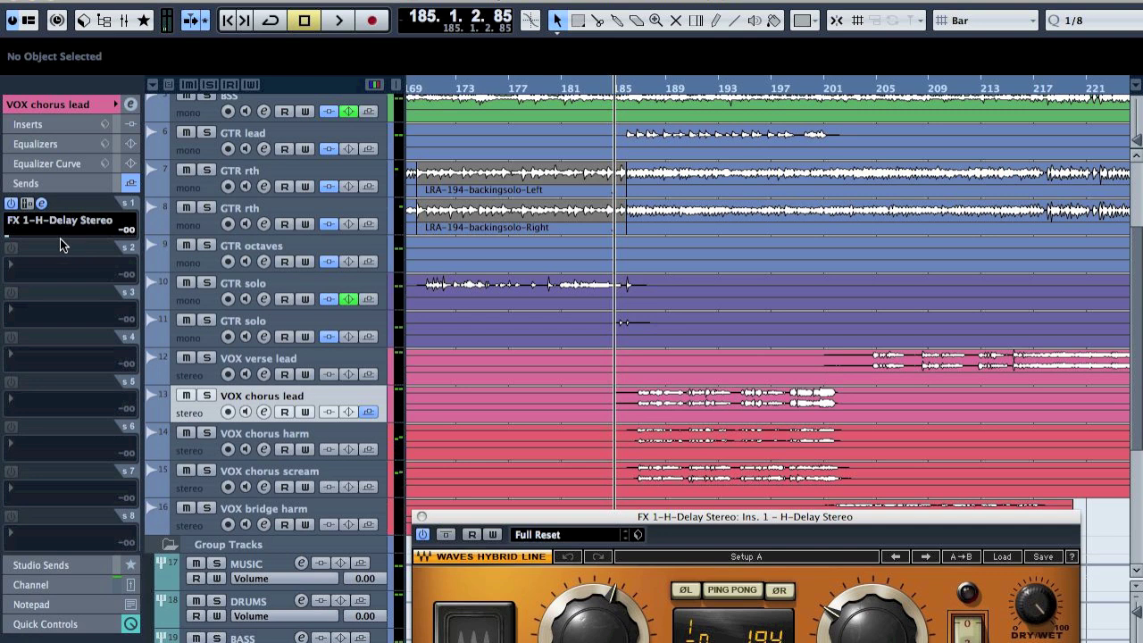
Step: Play the VOX chorus lead soloed, set its delay send level to -17.85, and bring the H-Delay controls into view
{"action": "left_click", "coordinate": [207, 396]}
{"action": "key", "text": "space"}
{"action": "mouse_move", "coordinate": [31, 242]}
{"action": "left_mouse_down"}
{"action": "mouse_move", "coordinate": [54, 246]}
{"action": "mouse_move", "coordinate": [44, 246]}
{"action": "left_mouse_up"}
{"action": "left_click_drag", "start_coordinate": [572, 517], "coordinate": [536, 215]}
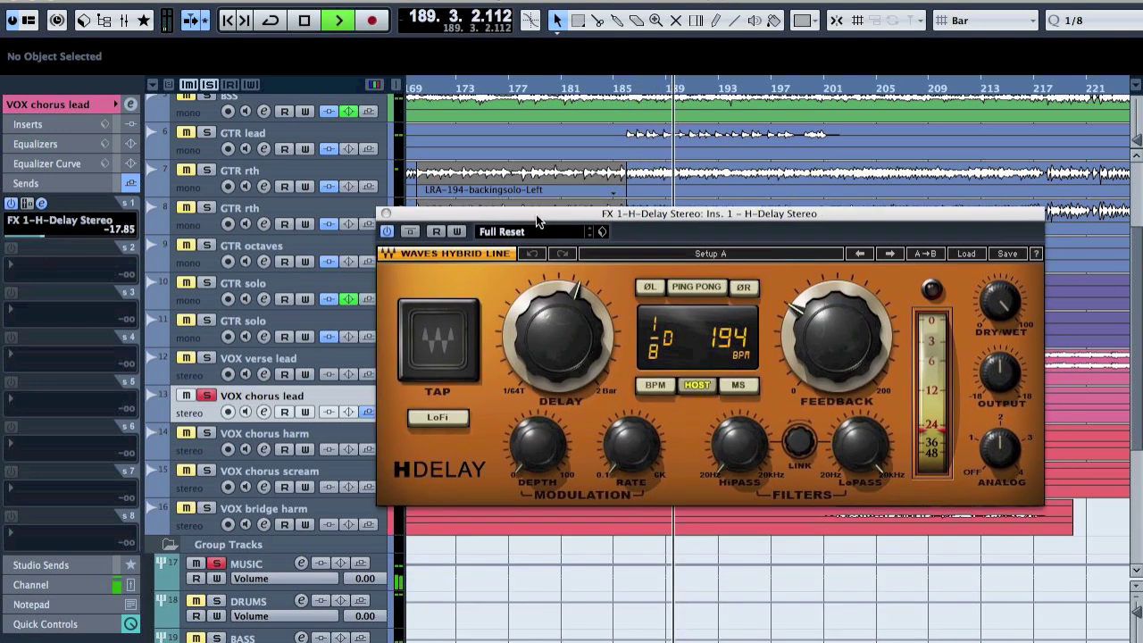
Step: Set the H-Delay time to 1/2, listen to the delayed chorus vocal, and stop playback
{"action": "left_click", "coordinate": [441, 338]}
{"action": "left_click", "coordinate": [440, 338]}
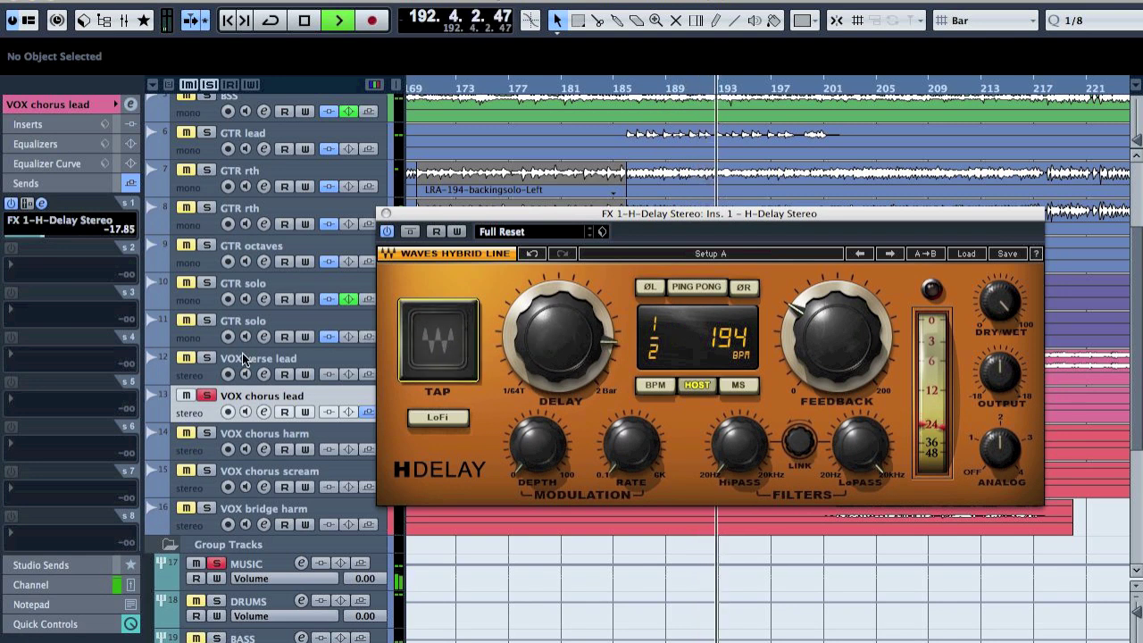
{"action": "left_click", "coordinate": [558, 352]}
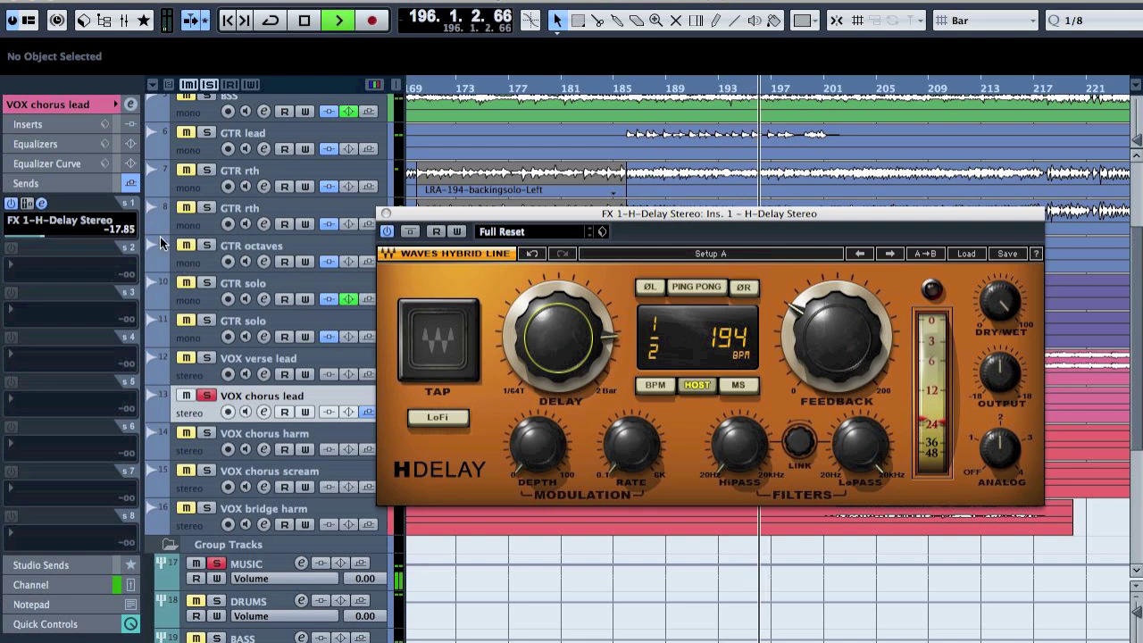
{"action": "left_click_drag", "start_coordinate": [564, 348], "coordinate": [566, 357]}
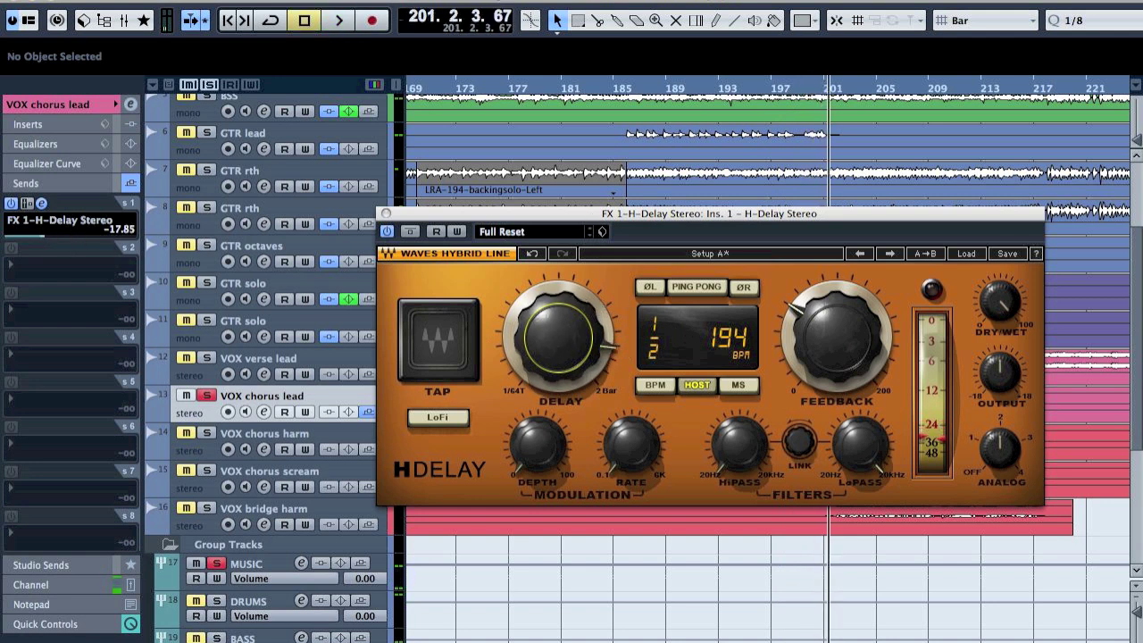
{"action": "mouse_move", "coordinate": [608, 222]}
{"action": "left_mouse_down"}
{"action": "mouse_move", "coordinate": [608, 244]}
{"action": "mouse_move", "coordinate": [559, 299]}
{"action": "mouse_move", "coordinate": [594, 466]}
{"action": "mouse_move", "coordinate": [613, 238]}
{"action": "left_mouse_up"}
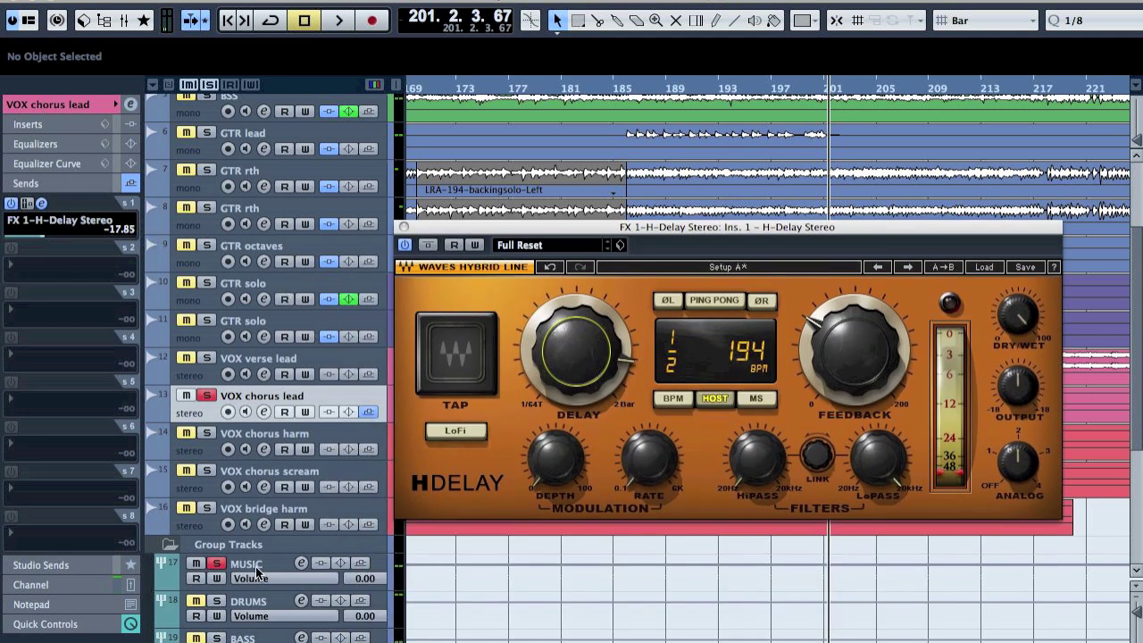
Step: Replace the H-Delay on the FX channel with StereoDelay and set both of its mix amounts to 100
{"action": "scroll", "coordinate": [492, 597], "scroll_direction": "down", "scroll_amount": 5}
{"action": "left_click", "coordinate": [249, 608]}
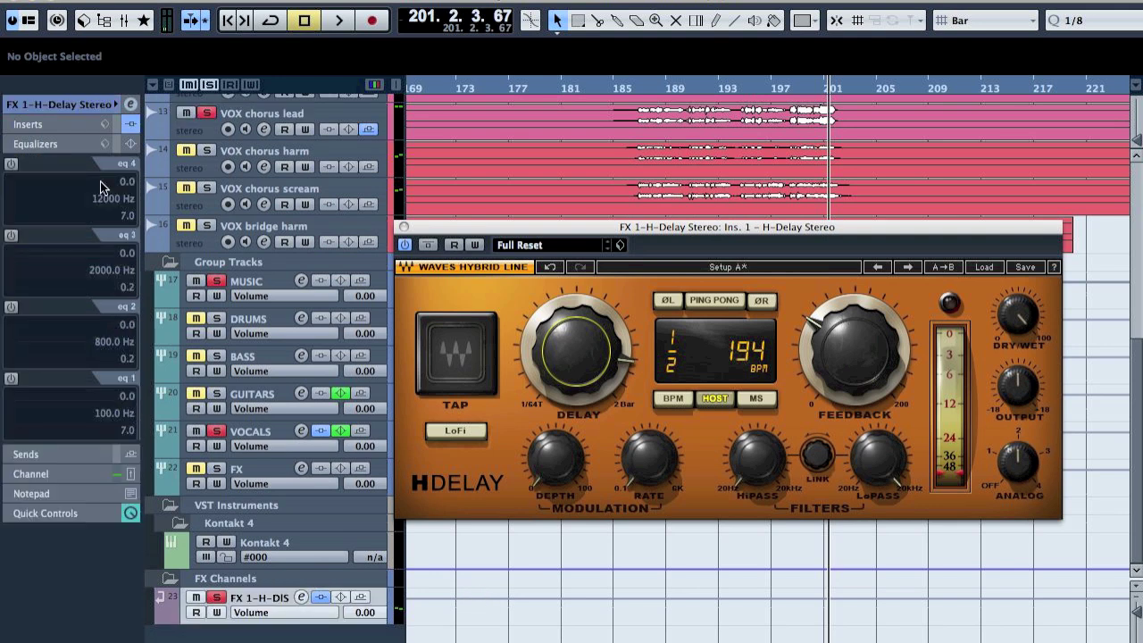
{"action": "left_click", "coordinate": [56, 126]}
{"action": "left_click", "coordinate": [56, 157]}
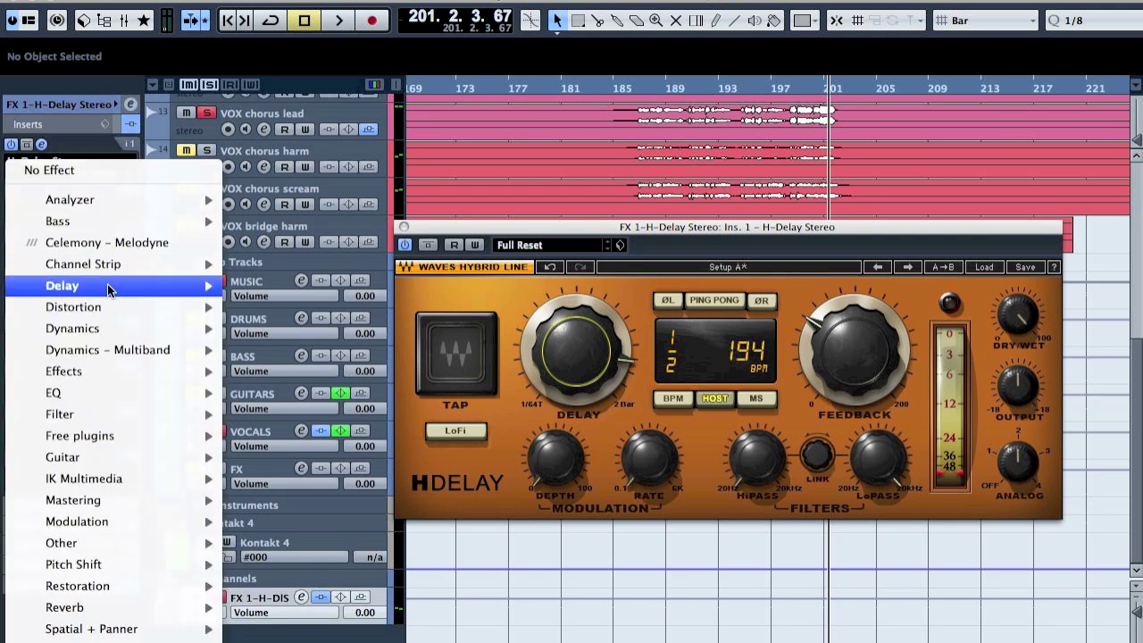
{"action": "mouse_move", "coordinate": [185, 290]}
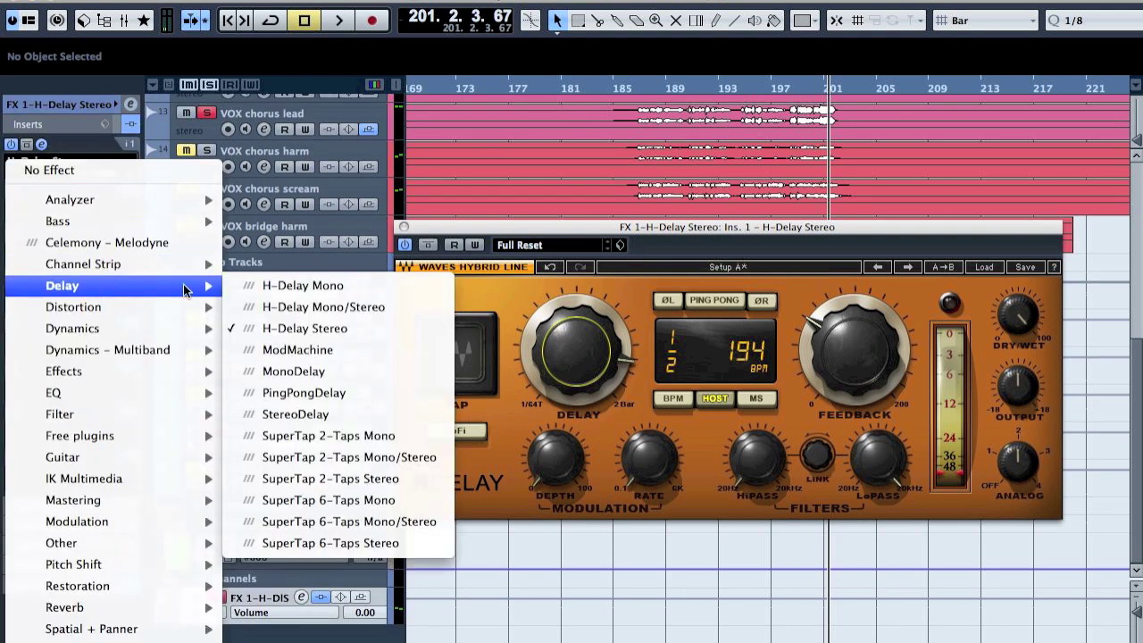
{"action": "left_click", "coordinate": [347, 418]}
{"action": "left_click", "coordinate": [734, 393]}
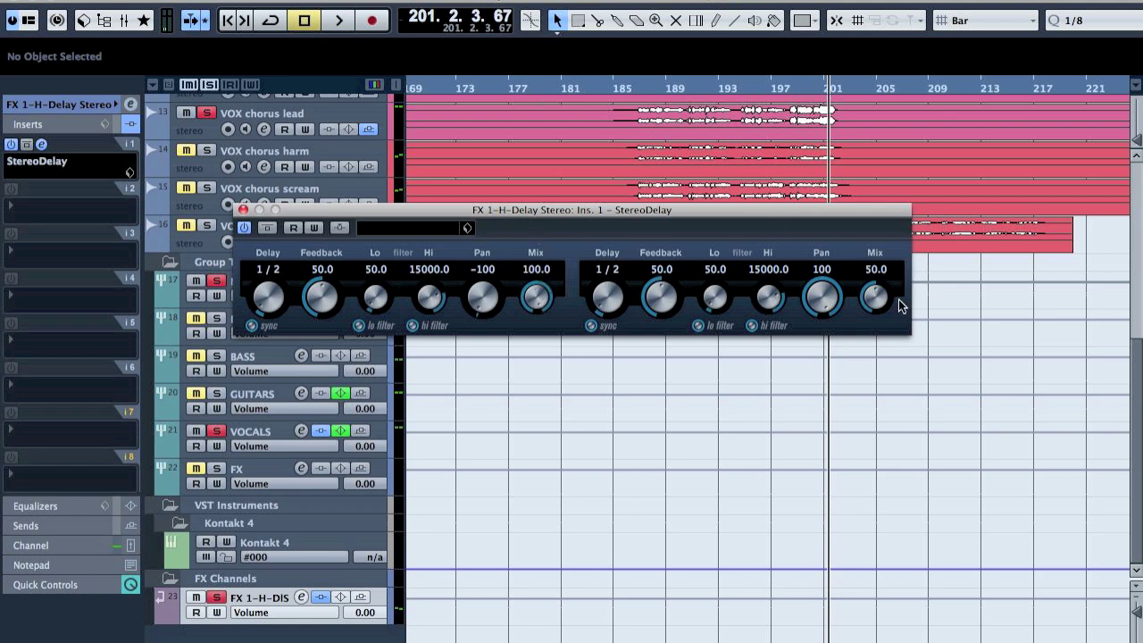
Step: Play from about bar 186, set the StereoDelay feedback to 32.5 left and 37.5 right, and select the VOX chorus lead
{"action": "left_click", "coordinate": [628, 93]}
{"action": "key", "text": "space"}
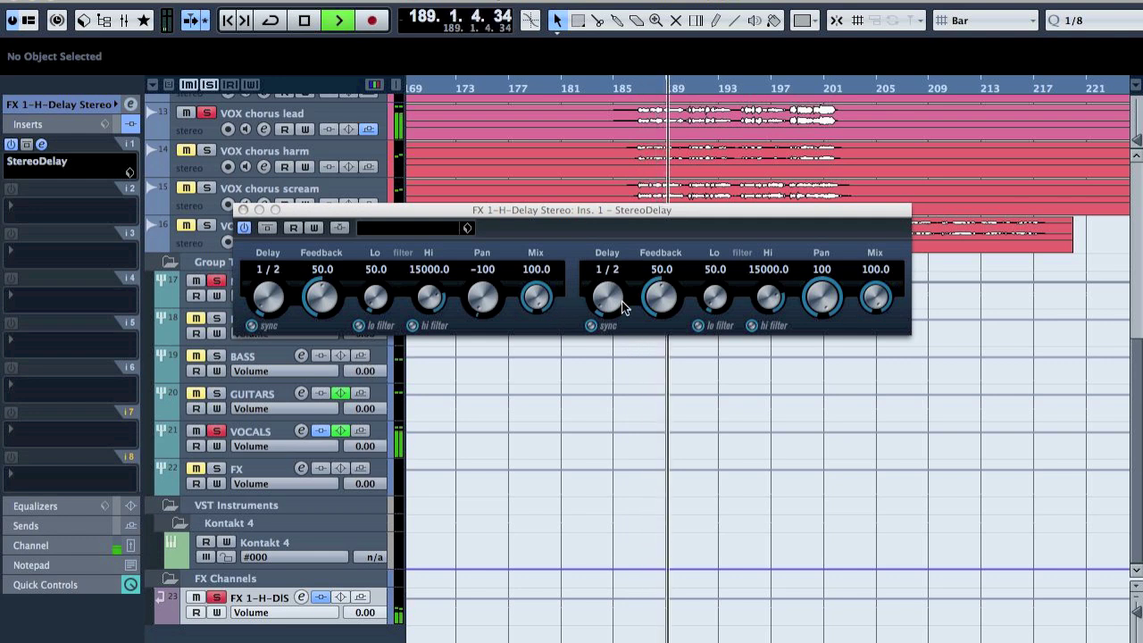
{"action": "left_click_drag", "start_coordinate": [663, 300], "coordinate": [664, 330]}
{"action": "left_click_drag", "start_coordinate": [330, 298], "coordinate": [323, 327]}
{"action": "left_click", "coordinate": [288, 110]}
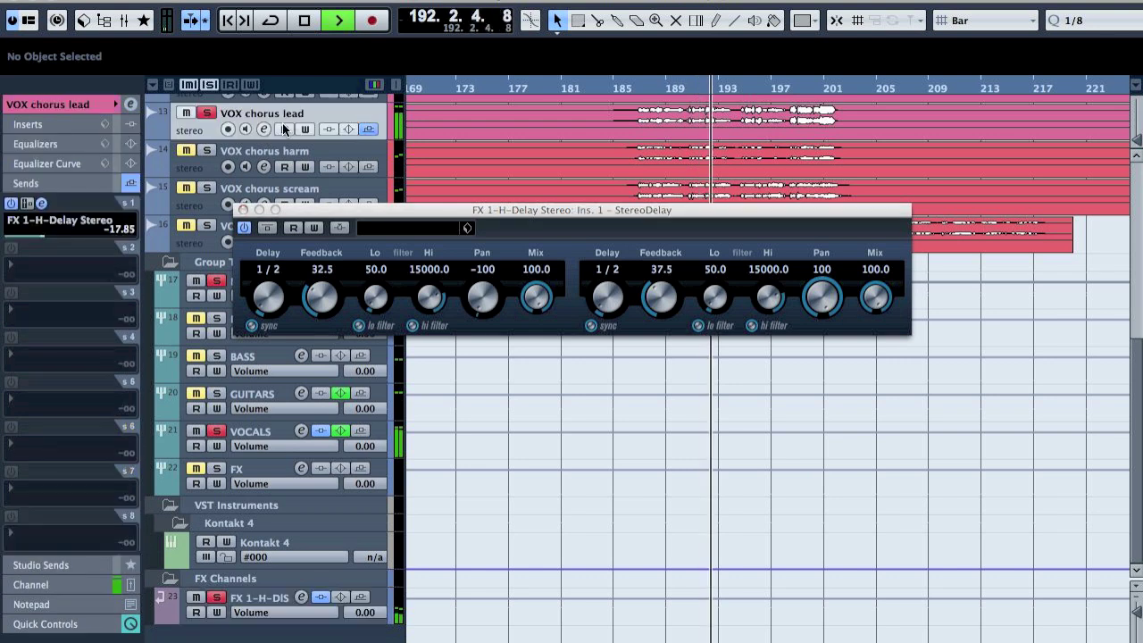
Step: Set the VOX chorus lead's delay send level to -24.47, unsolo the track, and replay from about bar 185
{"action": "left_click_drag", "start_coordinate": [37, 235], "coordinate": [32, 235]}
{"action": "scroll", "coordinate": [29, 235], "scroll_direction": "up", "scroll_amount": 2}
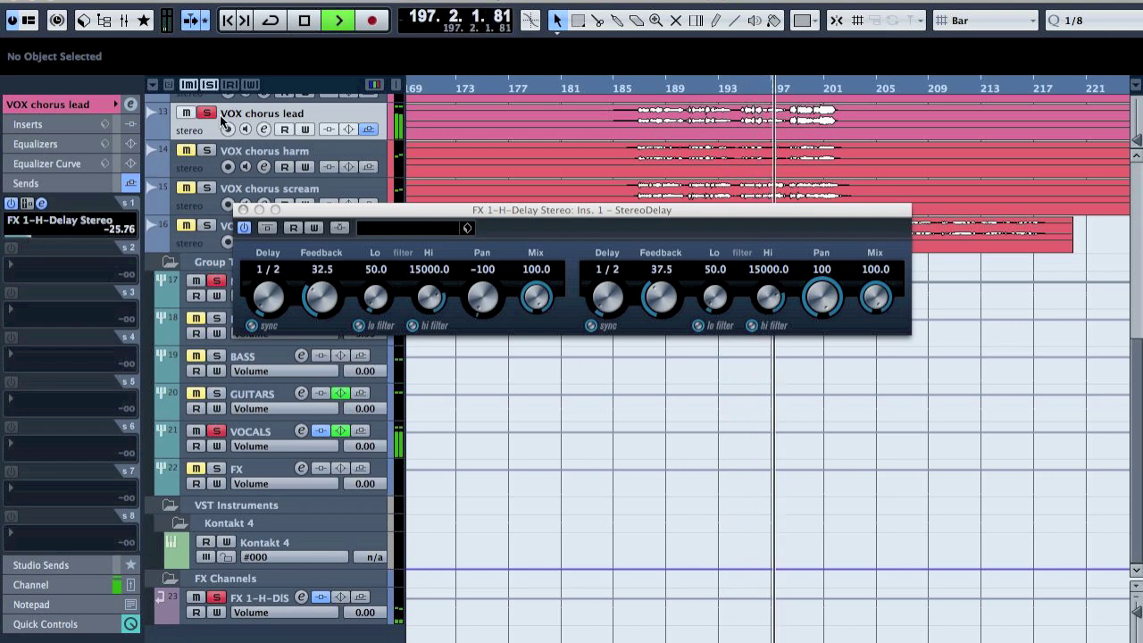
{"action": "left_click", "coordinate": [625, 86]}
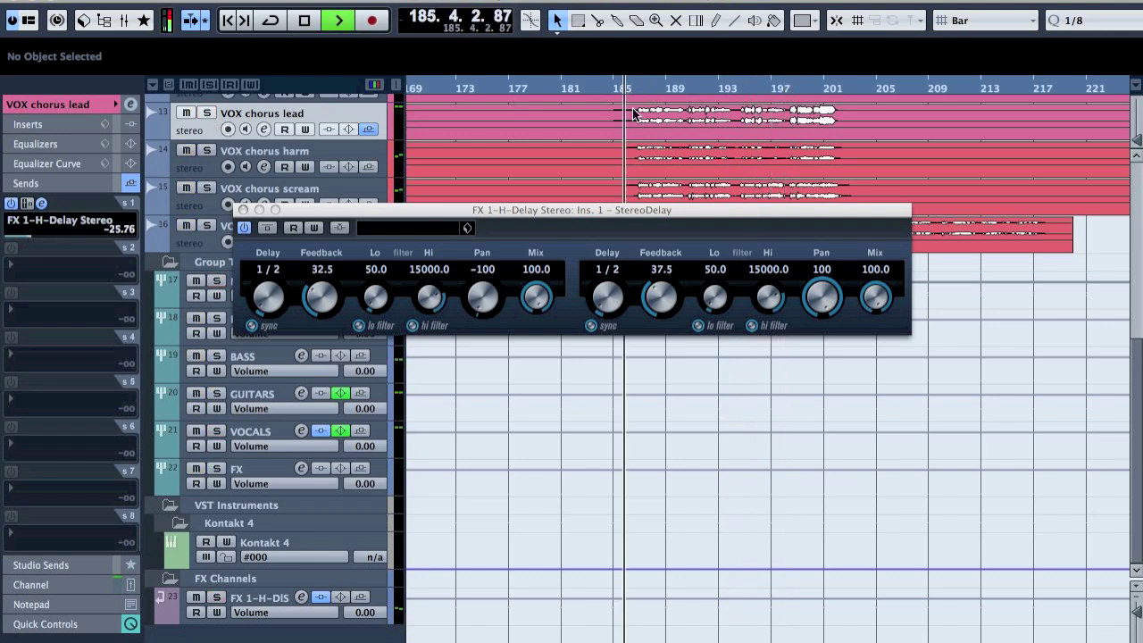
{"action": "scroll", "coordinate": [30, 236], "scroll_direction": "up", "scroll_amount": 2}
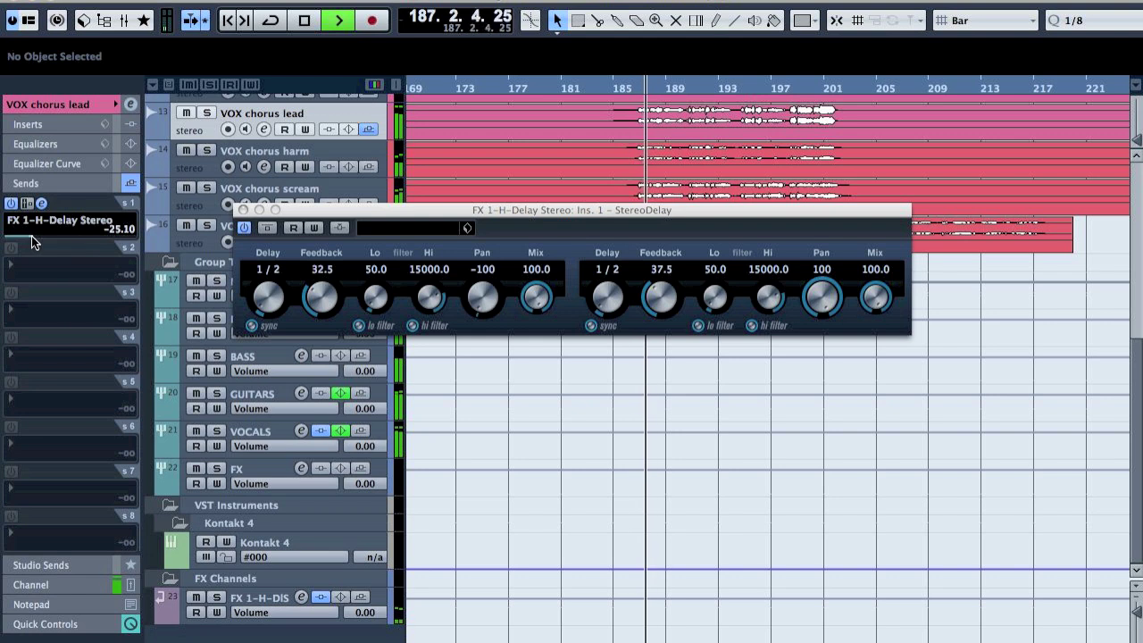
Step: Set both StereoDelay high filters to 9830 and the two delay pans to -50 and 50 during playback
{"action": "left_click_drag", "start_coordinate": [429, 299], "coordinate": [425, 332]}
{"action": "left_click_drag", "start_coordinate": [766, 294], "coordinate": [710, 339]}
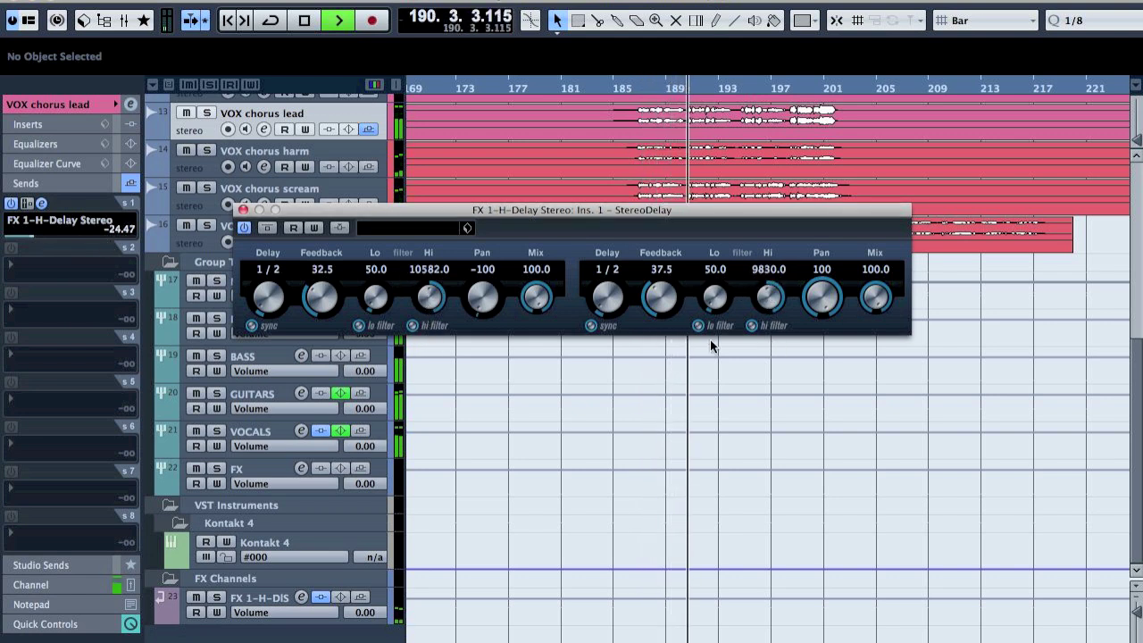
{"action": "left_click_drag", "start_coordinate": [486, 298], "coordinate": [482, 255]}
{"action": "left_click_drag", "start_coordinate": [824, 290], "coordinate": [812, 310]}
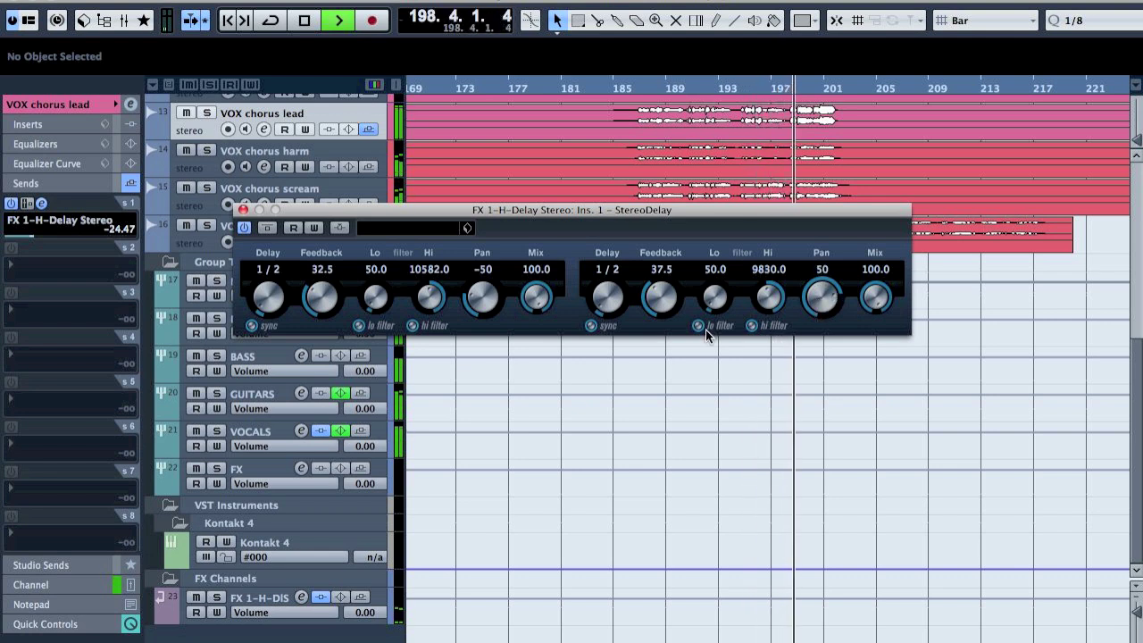
{"action": "left_click_drag", "start_coordinate": [437, 306], "coordinate": [436, 314]}
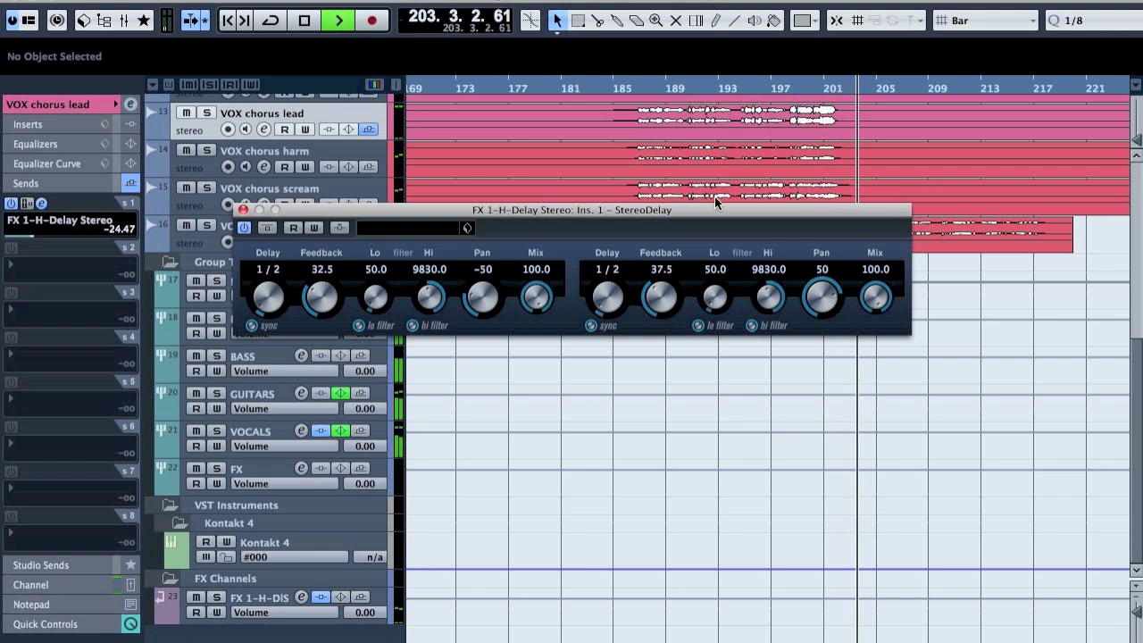
Step: Send VOX bridge harm to the FX 1-H-Delay Stereo channel at -12.43, listen to the bridge in the mix, and stop playback
{"action": "left_click_drag", "start_coordinate": [720, 211], "coordinate": [765, 332]}
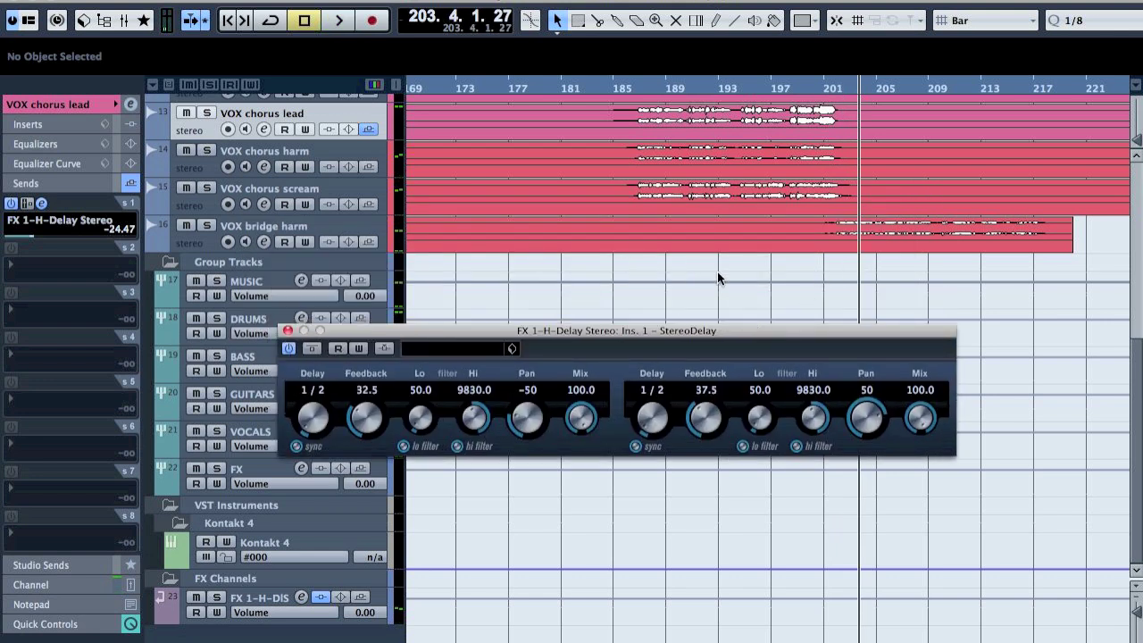
{"action": "left_click", "coordinate": [329, 221]}
{"action": "left_click", "coordinate": [36, 222]}
{"action": "left_click", "coordinate": [82, 261]}
{"action": "left_click_drag", "start_coordinate": [40, 234], "coordinate": [77, 230]}
{"action": "key", "text": "space"}
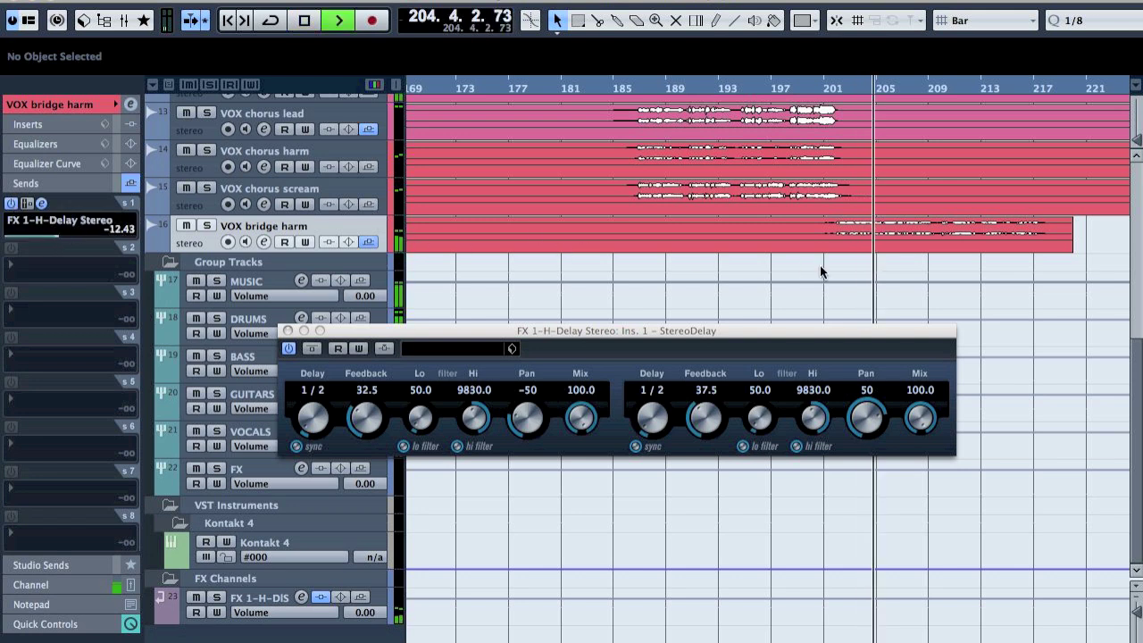
{"action": "scroll", "coordinate": [827, 268], "scroll_direction": "up", "scroll_amount": 6}
{"action": "scroll", "coordinate": [832, 268], "scroll_direction": "down", "scroll_amount": 2}
{"action": "scroll", "coordinate": [831, 266], "scroll_direction": "down", "scroll_amount": 3}
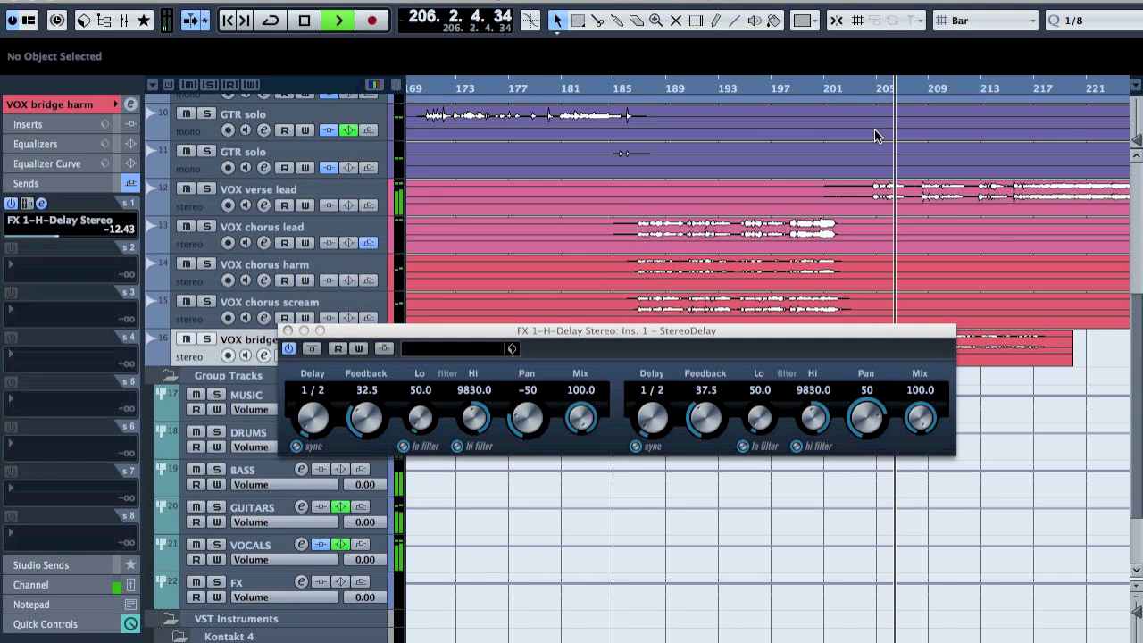
{"action": "key", "text": "space"}
{"action": "scroll", "coordinate": [884, 314], "scroll_direction": "down", "scroll_amount": 3}
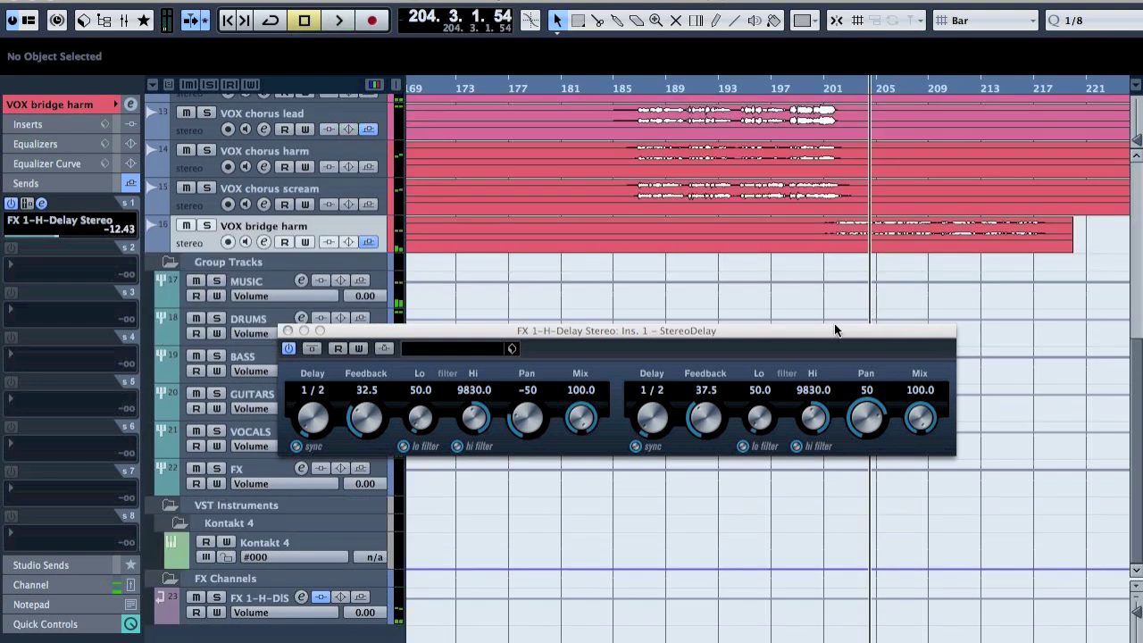
Step: Rename the first delay FX channel as FX 1/2 DLY
{"action": "double_click", "coordinate": [268, 598]}
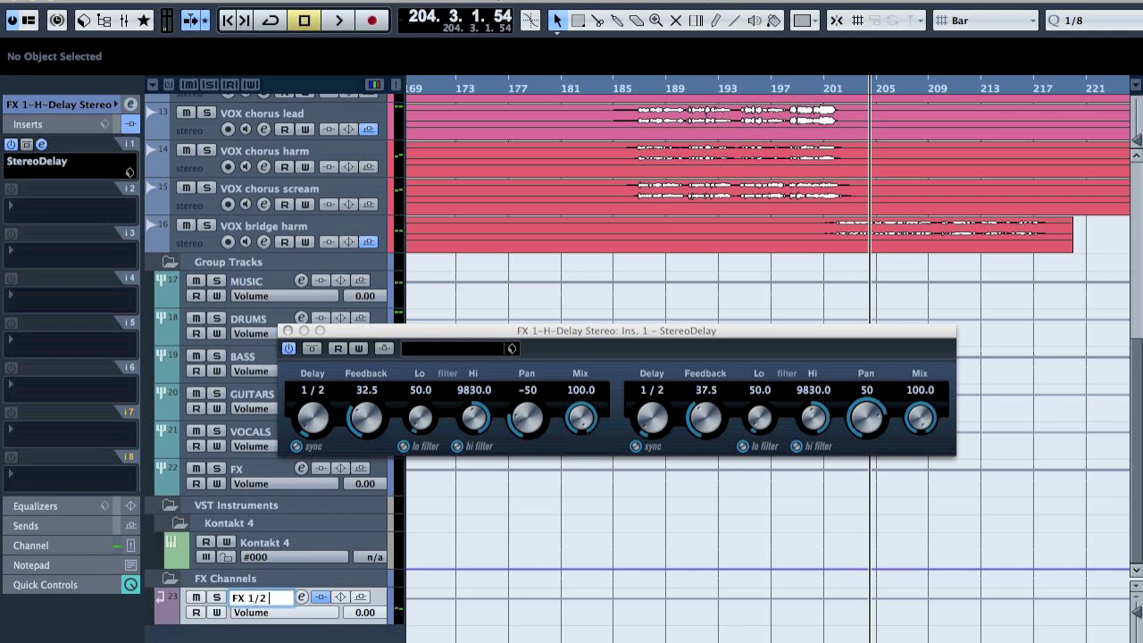
{"action": "type", "text": "FX 1/2 DLY"}
{"action": "key", "text": "Return"}
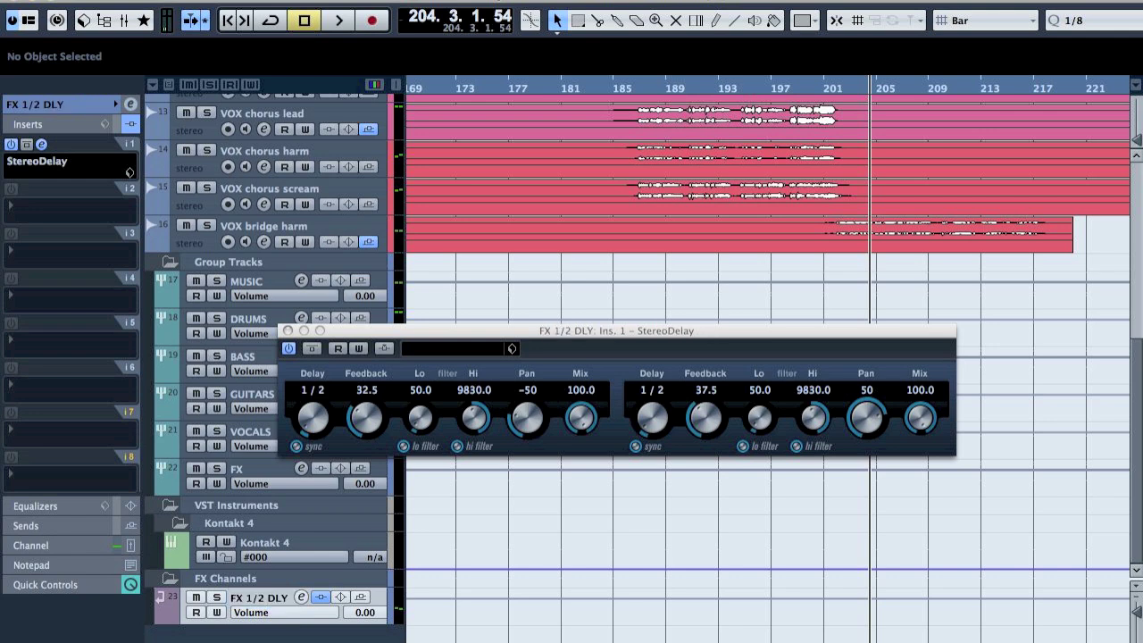
Step: Add a stereo FX channel track with the StereoDelay effect
{"action": "left_click", "coordinate": [207, 1]}
{"action": "mouse_move", "coordinate": [239, 2]}
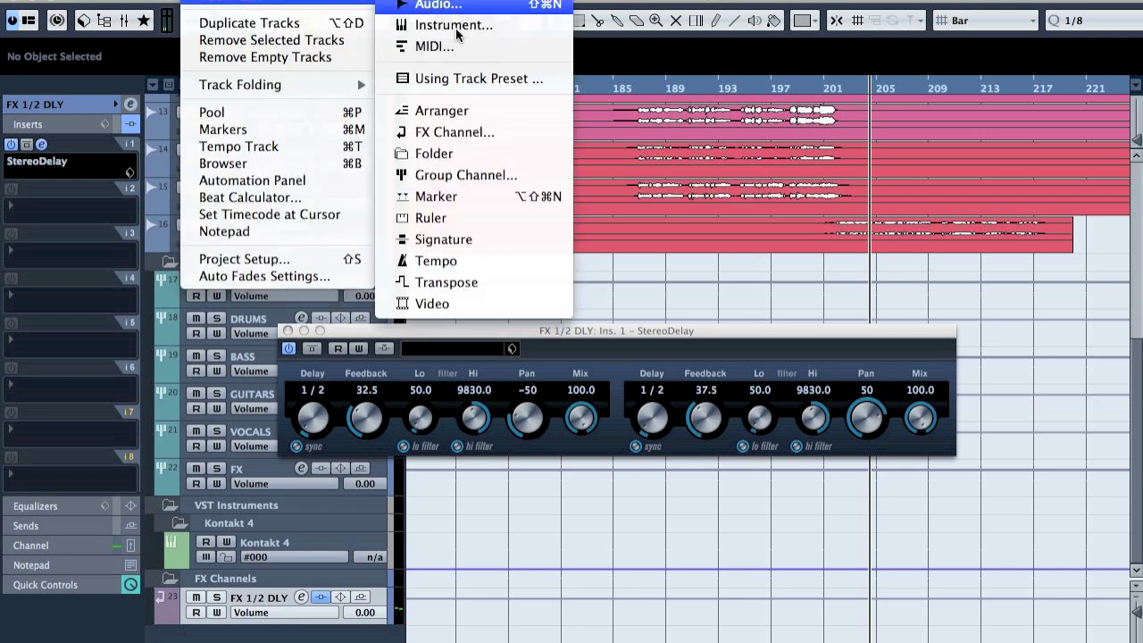
{"action": "left_click", "coordinate": [453, 134]}
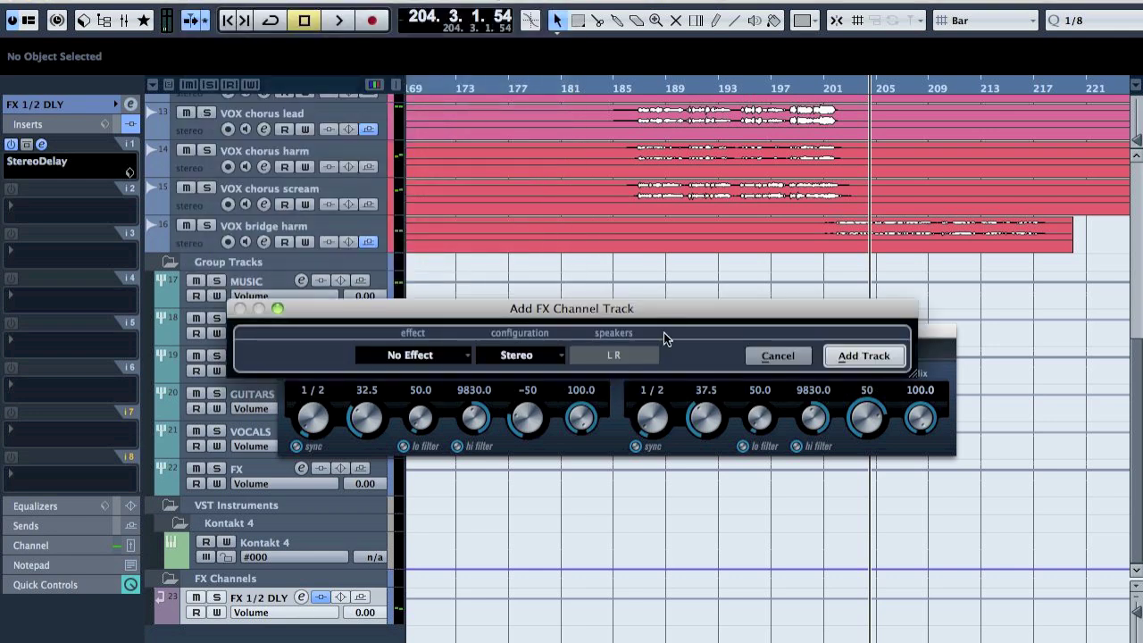
{"action": "left_click", "coordinate": [426, 356]}
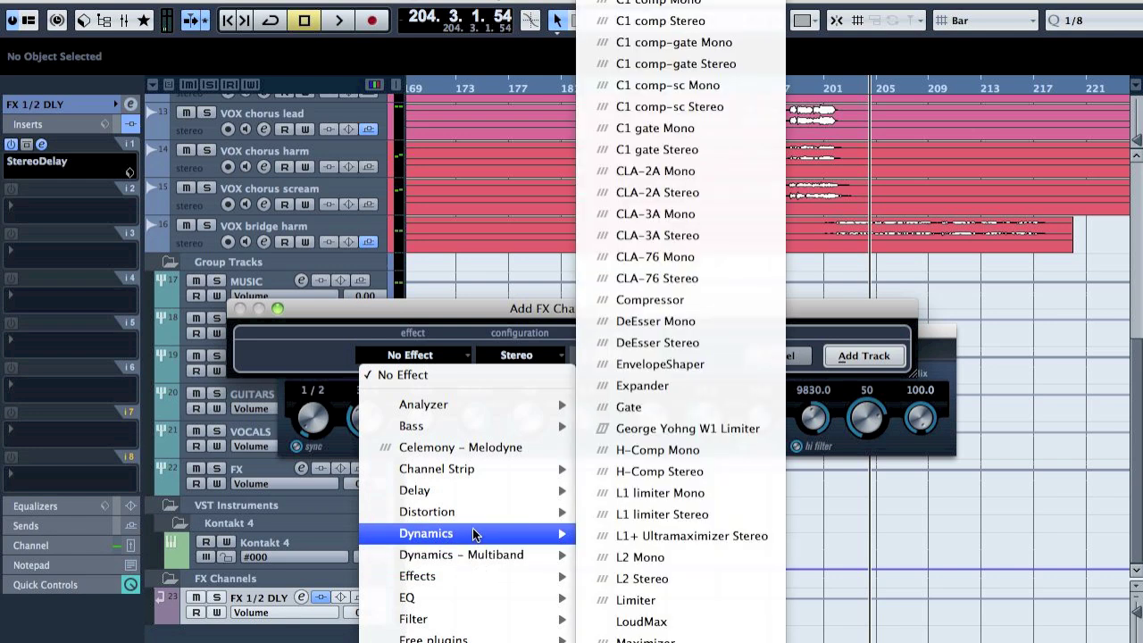
{"action": "mouse_move", "coordinate": [473, 491]}
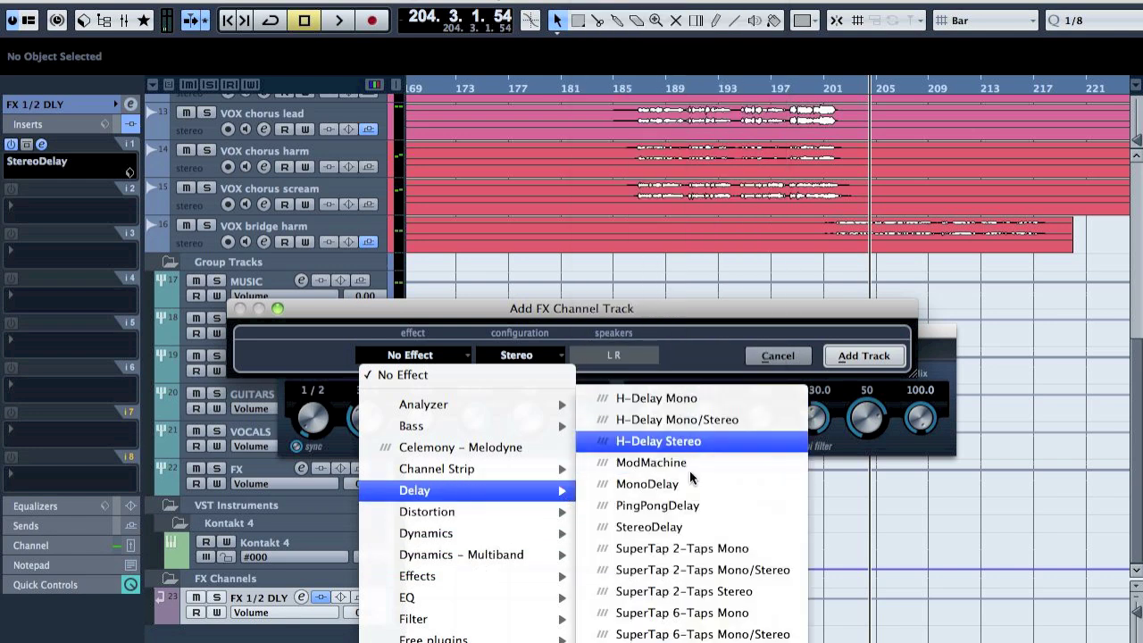
{"action": "left_click", "coordinate": [679, 526]}
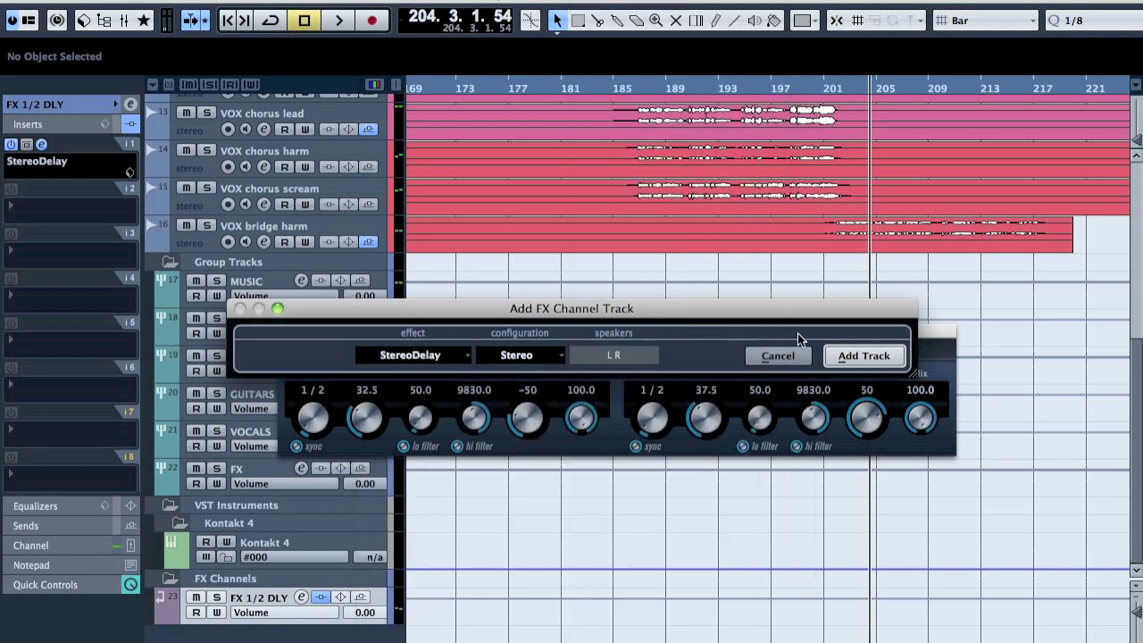
{"action": "left_click", "coordinate": [863, 355]}
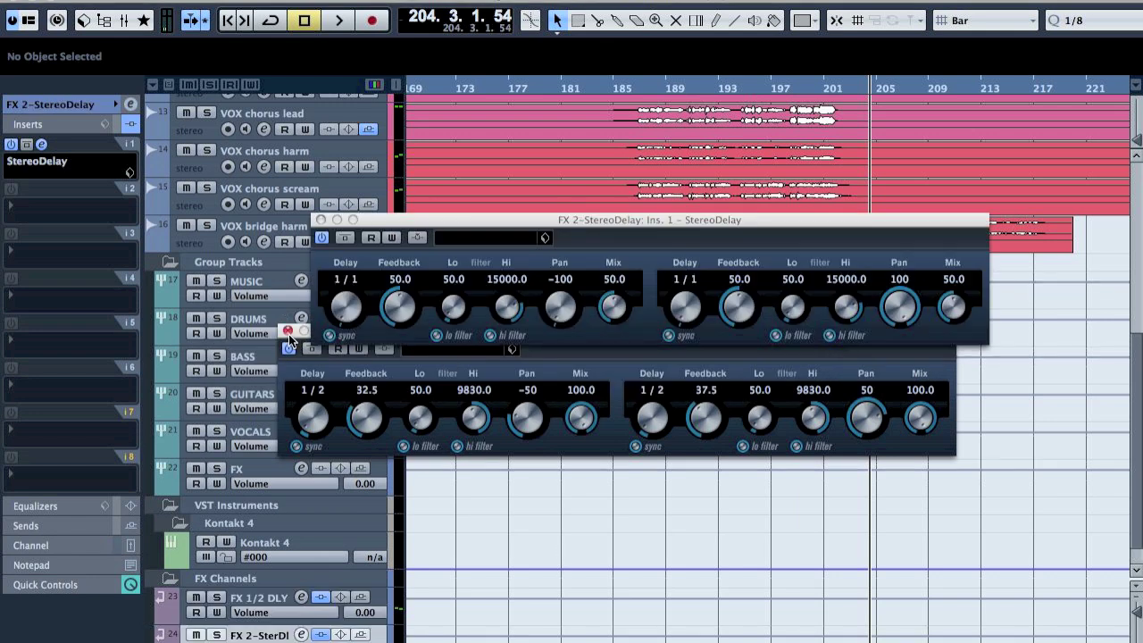
Step: Close the first delay's window and set the new StereoDelay to 1/4 delay time and 100 mix on both sides
{"action": "left_click", "coordinate": [288, 331]}
{"action": "left_click_drag", "start_coordinate": [349, 309], "coordinate": [353, 306]}
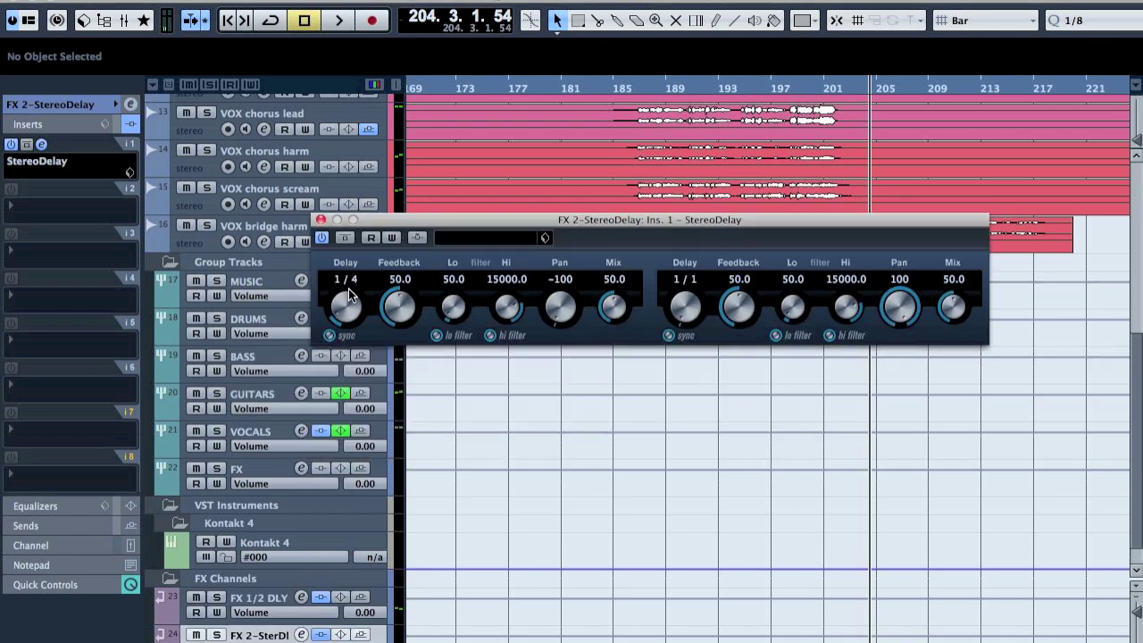
{"action": "left_click_drag", "start_coordinate": [613, 308], "coordinate": [625, 145]}
Step: Send VOX verse lead to FX 2-StereoDelay in the second send slot at -25.10 during playback and briefly solo the track to check it
{"action": "scroll", "coordinate": [809, 124], "scroll_direction": "up", "scroll_amount": 3}
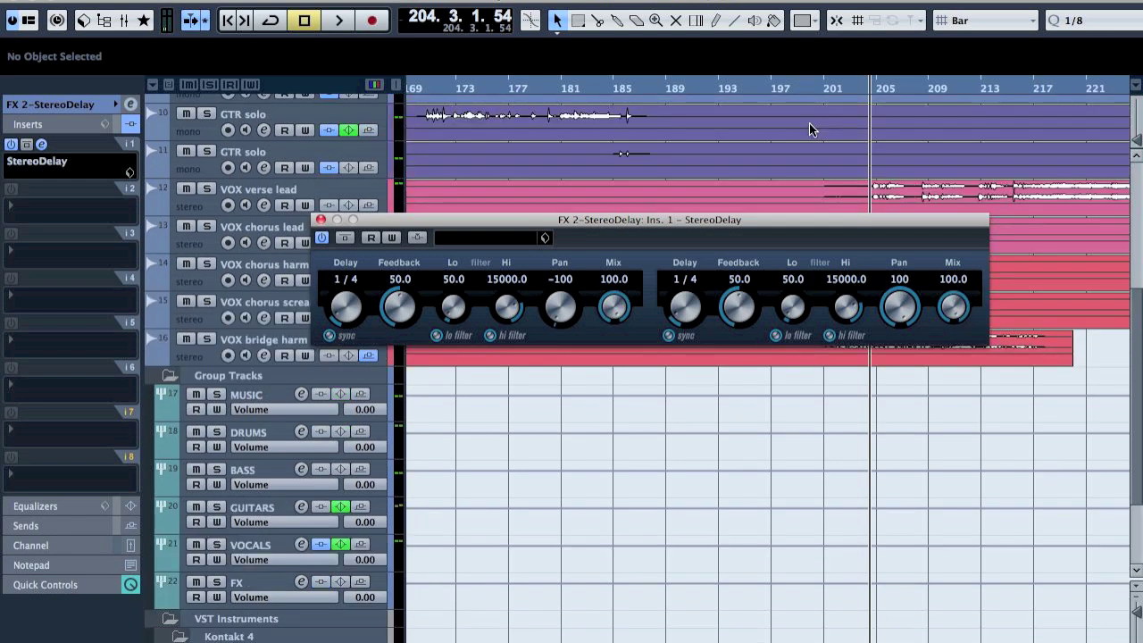
{"action": "left_click", "coordinate": [335, 188]}
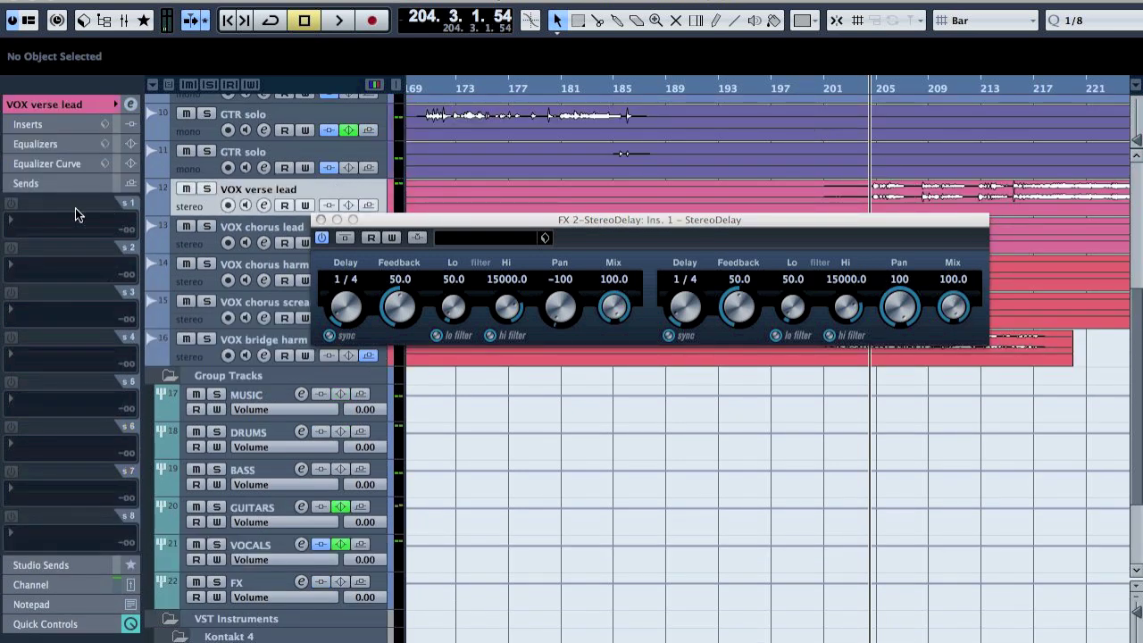
{"action": "left_click", "coordinate": [50, 243]}
{"action": "left_click", "coordinate": [72, 317]}
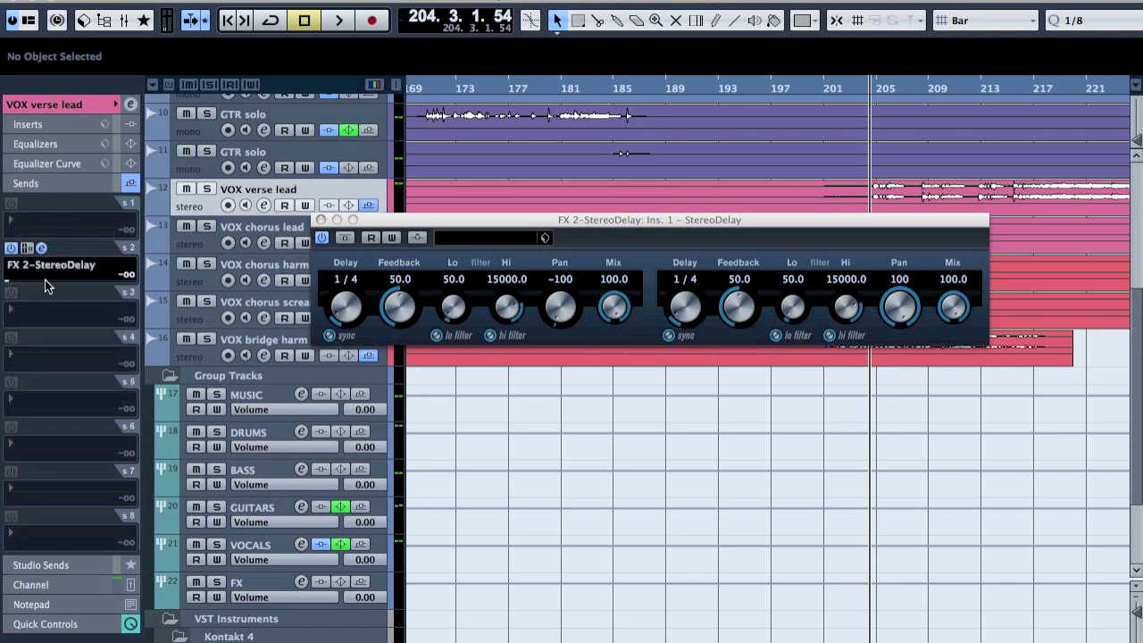
{"action": "key", "text": "space"}
{"action": "mouse_move", "coordinate": [45, 282]}
{"action": "left_mouse_down"}
{"action": "mouse_move", "coordinate": [61, 282]}
{"action": "mouse_move", "coordinate": [27, 278]}
{"action": "mouse_move", "coordinate": [37, 283]}
{"action": "left_mouse_up"}
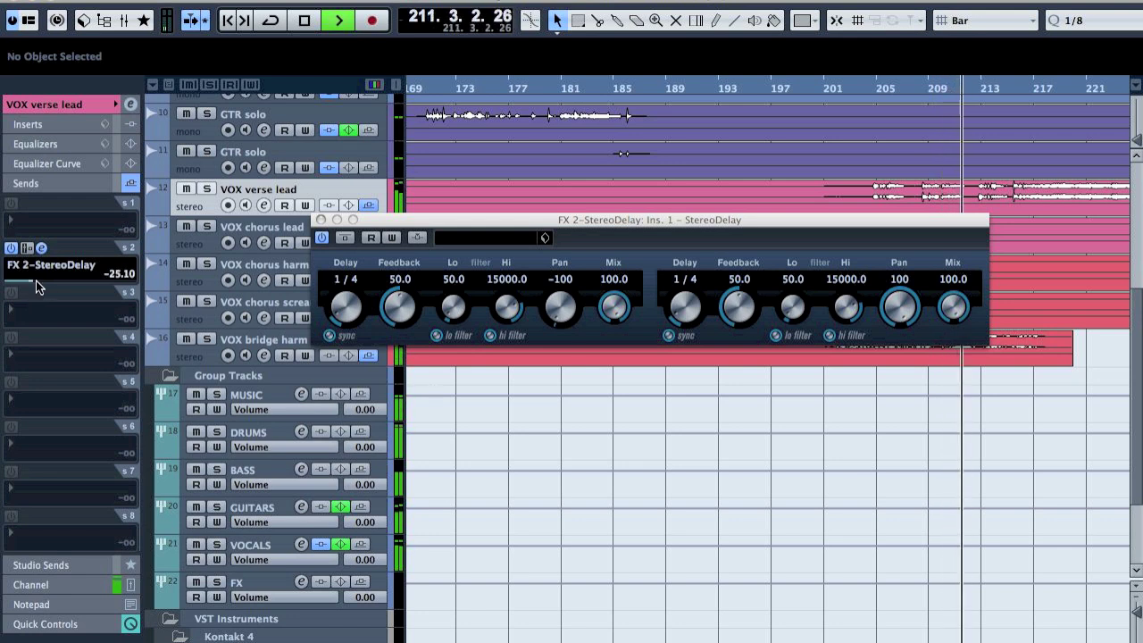
{"action": "left_click", "coordinate": [207, 190]}
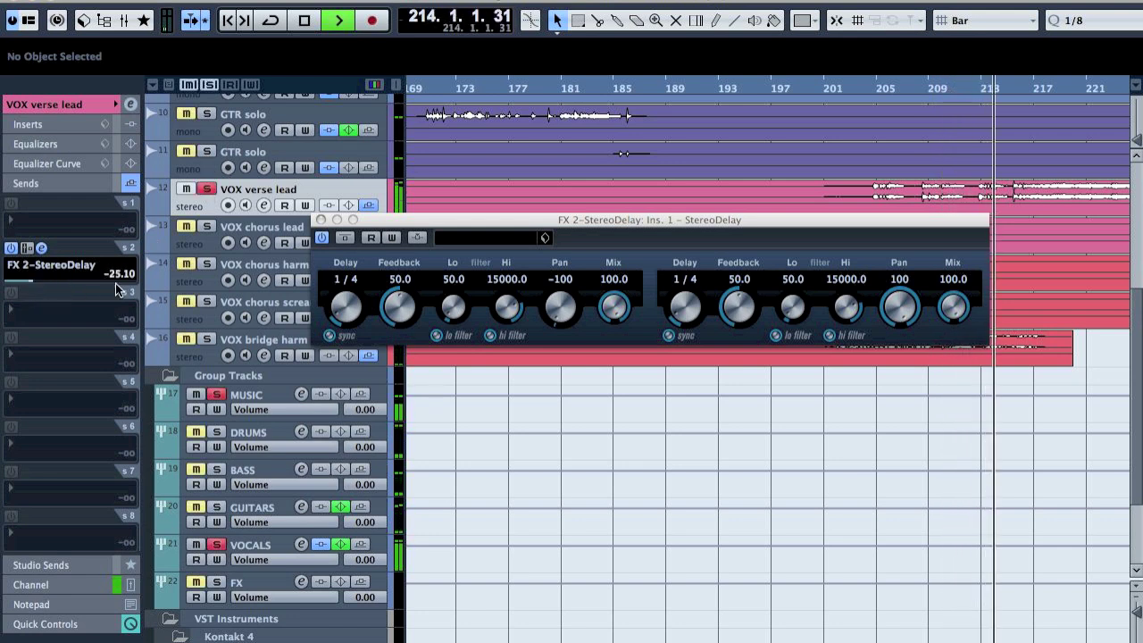
{"action": "left_click", "coordinate": [207, 189]}
Step: Play the verse vocal from about bar 215 and try delay times of 1/8 and 1/2 T on the StereoDelay's left side
{"action": "left_click", "coordinate": [345, 312]}
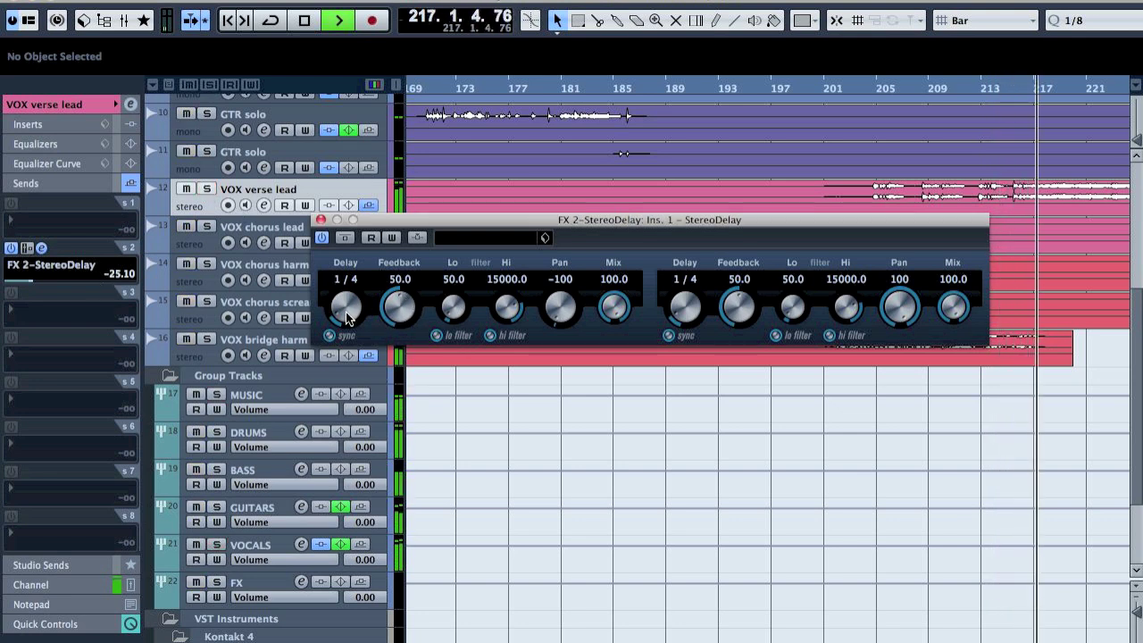
{"action": "scroll", "coordinate": [879, 95], "scroll_direction": "right", "scroll_amount": 10}
{"action": "left_click", "coordinate": [863, 93]}
{"action": "left_click", "coordinate": [434, 89]}
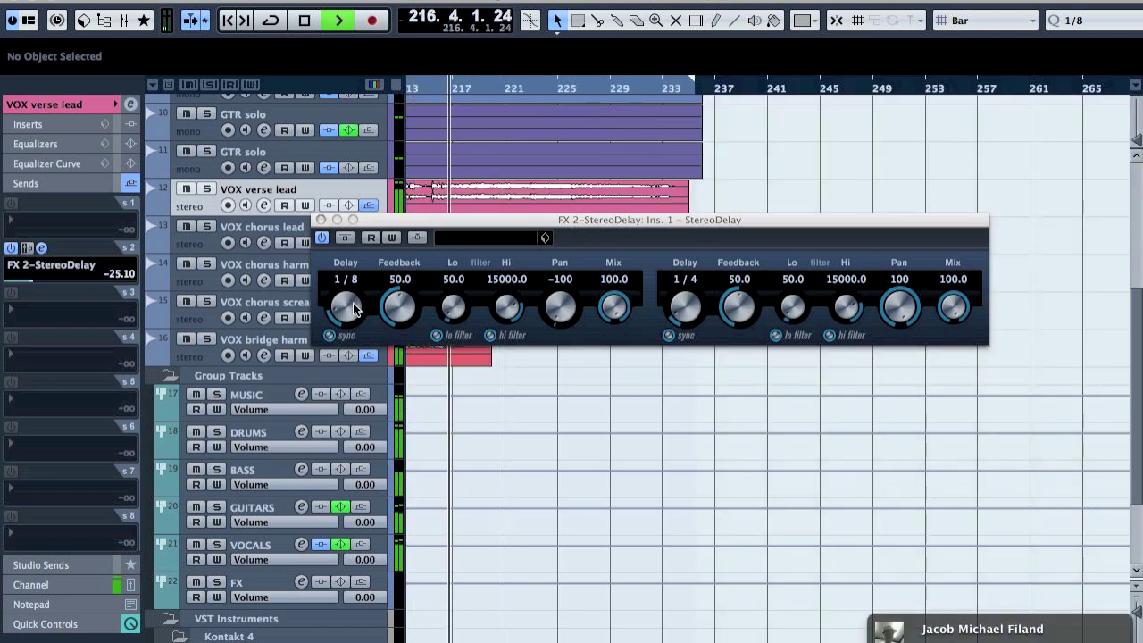
{"action": "left_click_drag", "start_coordinate": [346, 308], "coordinate": [357, 278]}
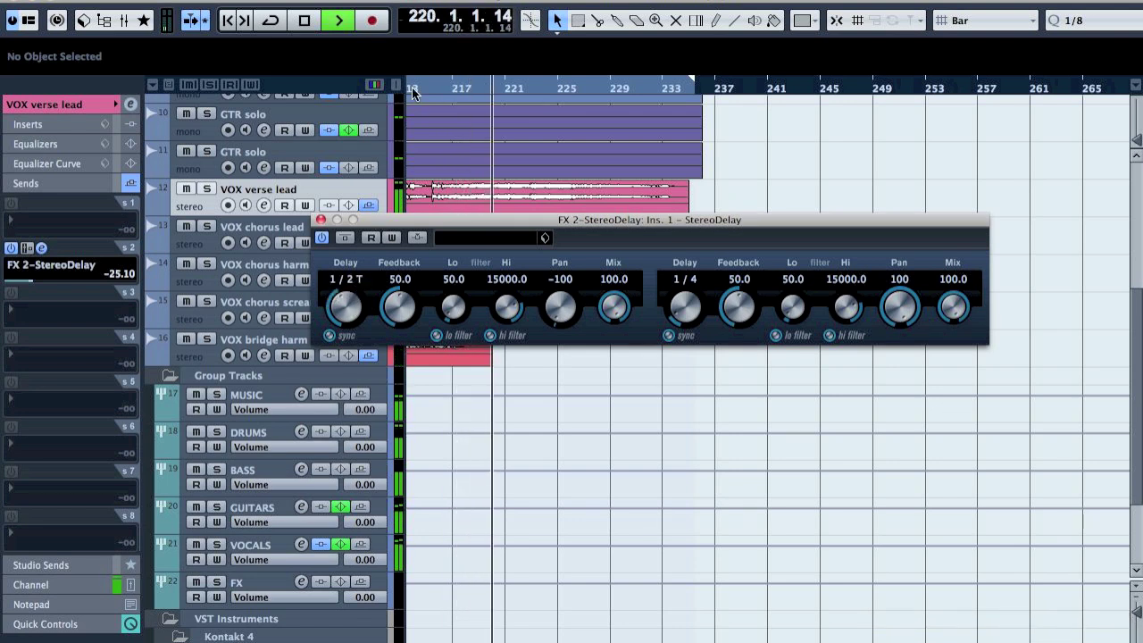
Step: Replay the verse vocal, try 1/2 T on the right delay and 1/2 D on both sides, and solo VOX verse lead
{"action": "left_click_drag", "start_coordinate": [428, 84], "coordinate": [499, 105]}
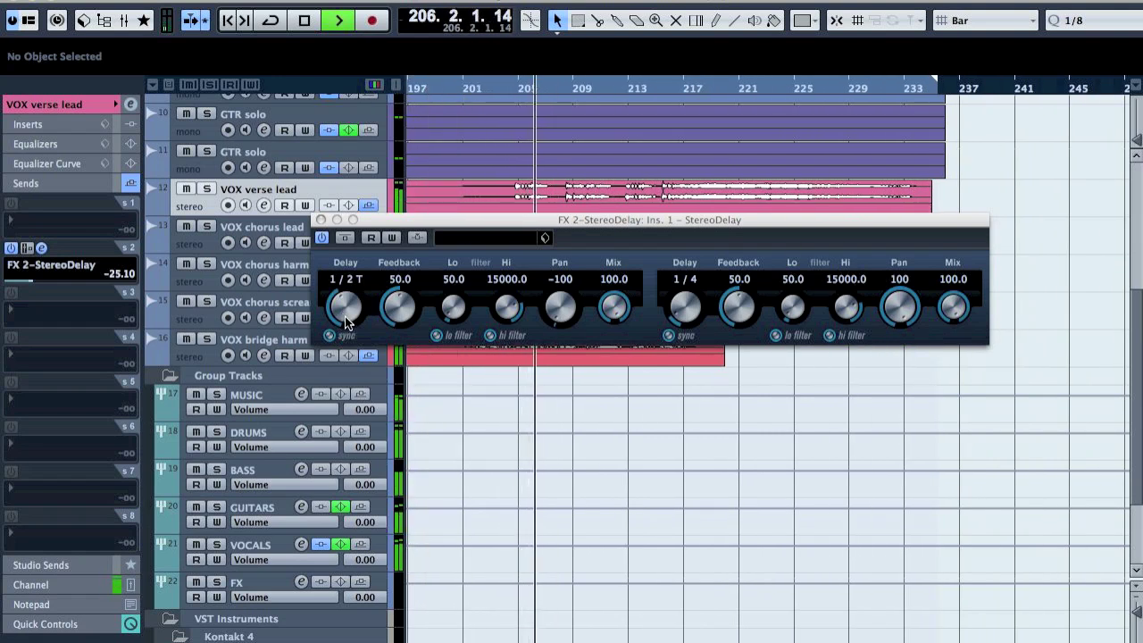
{"action": "left_click_drag", "start_coordinate": [686, 305], "coordinate": [701, 271]}
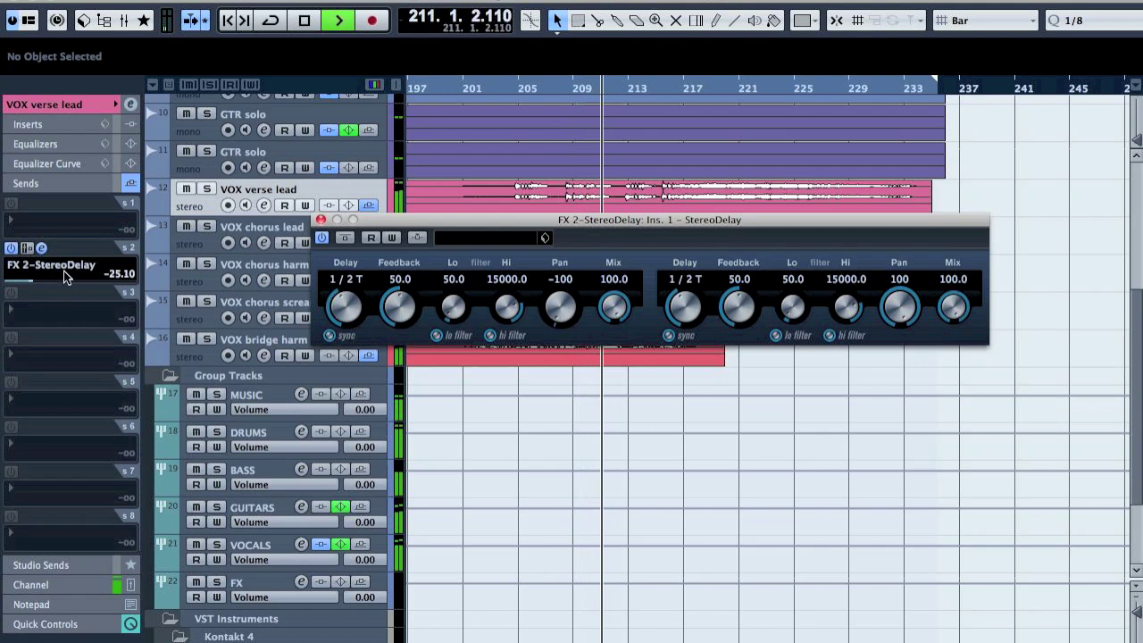
{"action": "left_click_drag", "start_coordinate": [686, 302], "coordinate": [682, 262]}
{"action": "left_click_drag", "start_coordinate": [345, 306], "coordinate": [365, 251]}
{"action": "left_click", "coordinate": [206, 190]}
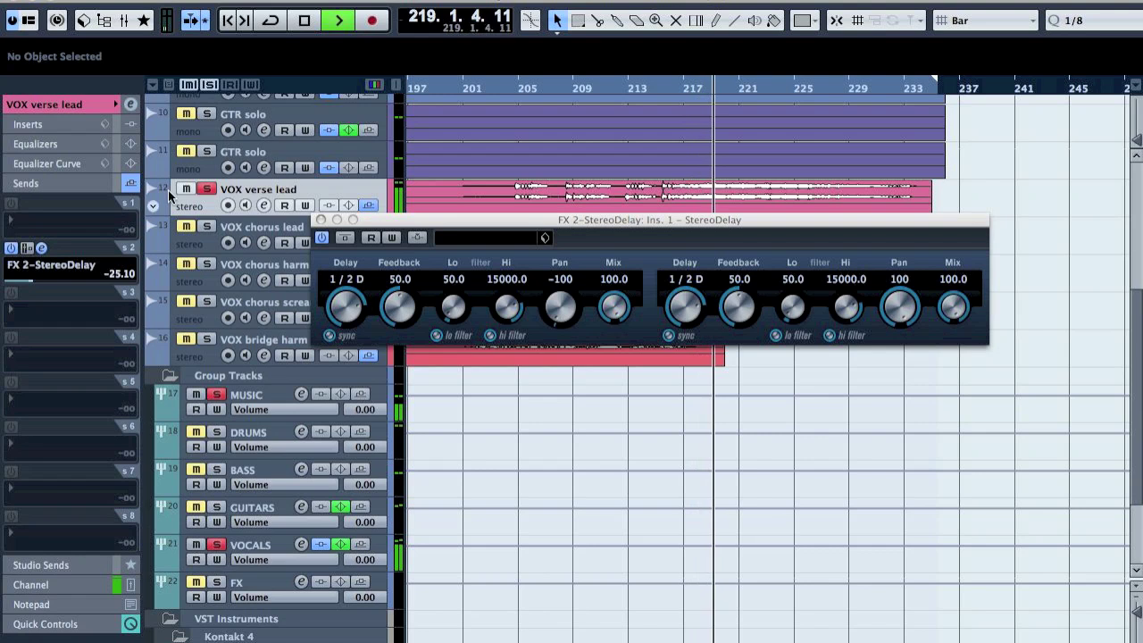
Step: Set both StereoDelay times back to 1/4, listen with VOX verse lead unsoloed, and stop playback
{"action": "left_click_drag", "start_coordinate": [345, 311], "coordinate": [348, 417]}
{"action": "left_click_drag", "start_coordinate": [685, 308], "coordinate": [684, 409]}
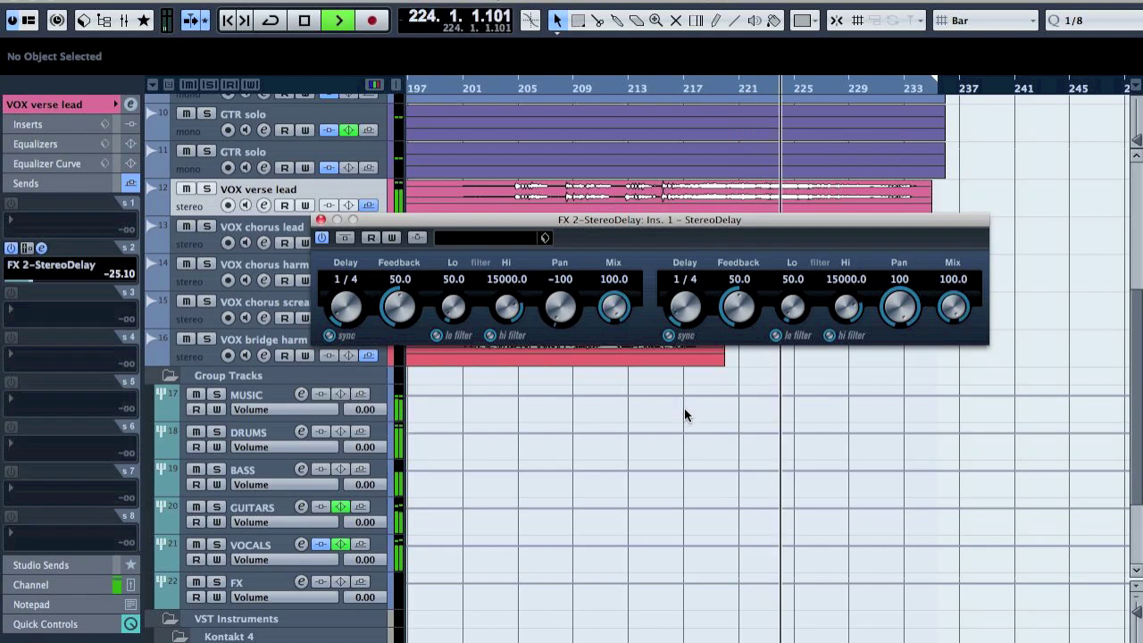
{"action": "key", "text": "space"}
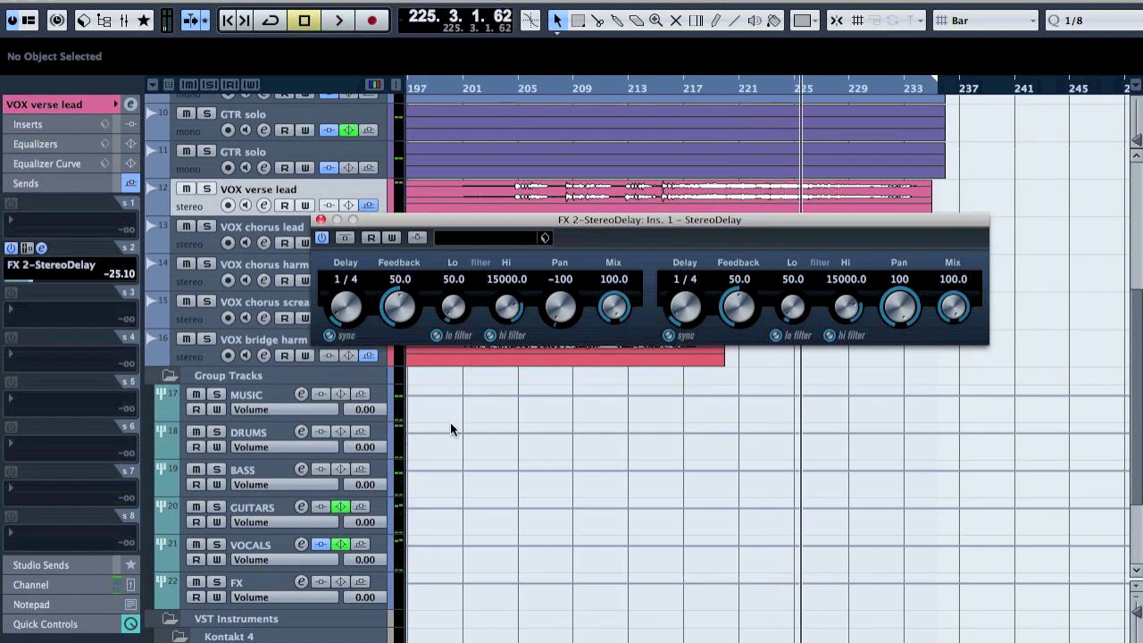
Step: Rename the second delay FX channel as FX 1/4 DLY
{"action": "scroll", "coordinate": [543, 543], "scroll_direction": "down", "scroll_amount": 4}
{"action": "left_click", "coordinate": [244, 594]}
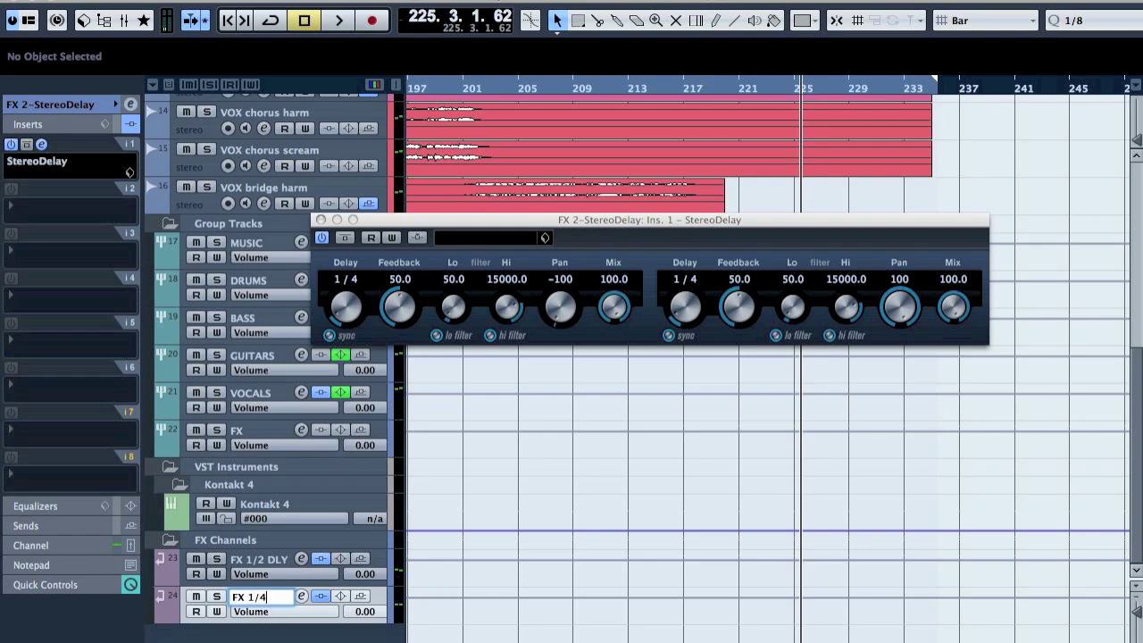
{"action": "key", "text": "Return"}
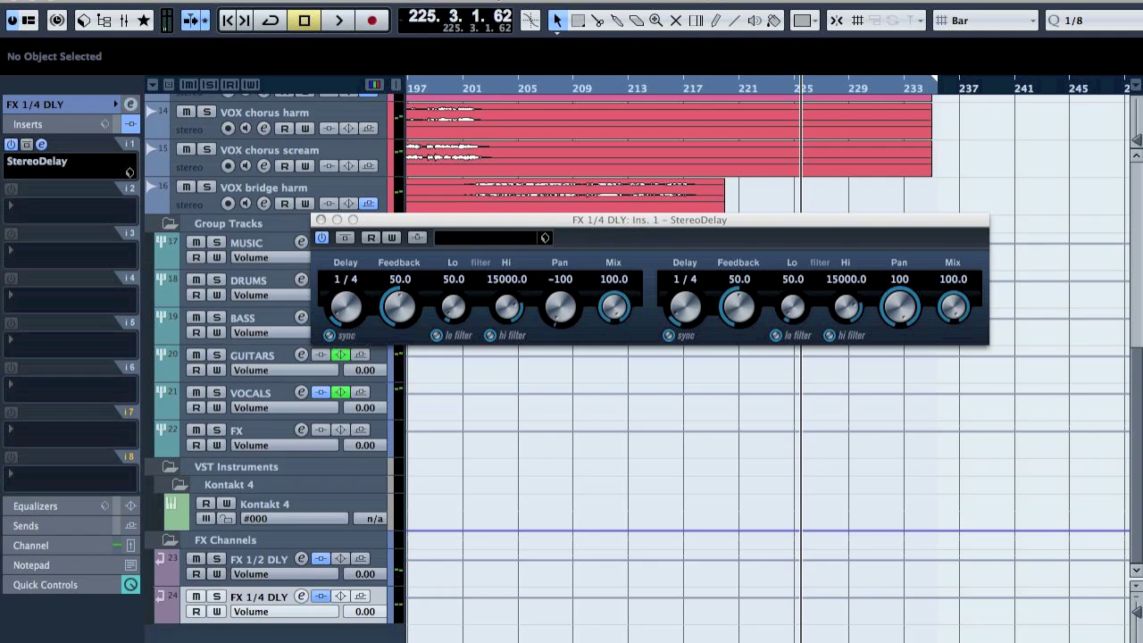
Step: Add a stereo FX channel track with the RVerb Stereo effect and close the FX 1/4 DLY StereoDelay window
{"action": "mouse_move", "coordinate": [226, 3]}
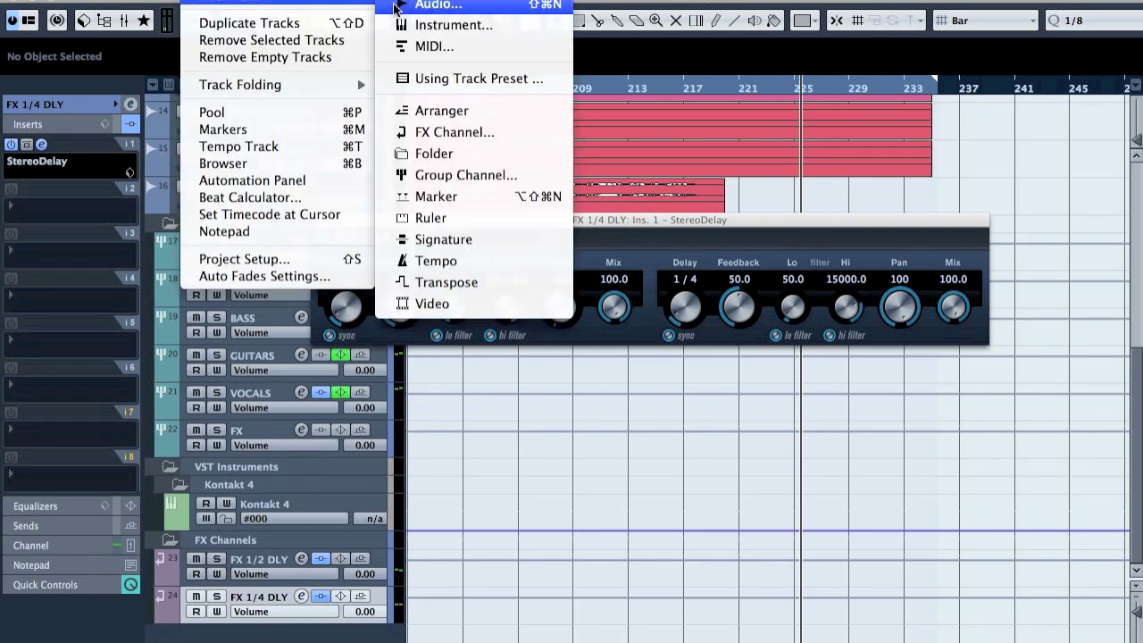
{"action": "left_click", "coordinate": [447, 141]}
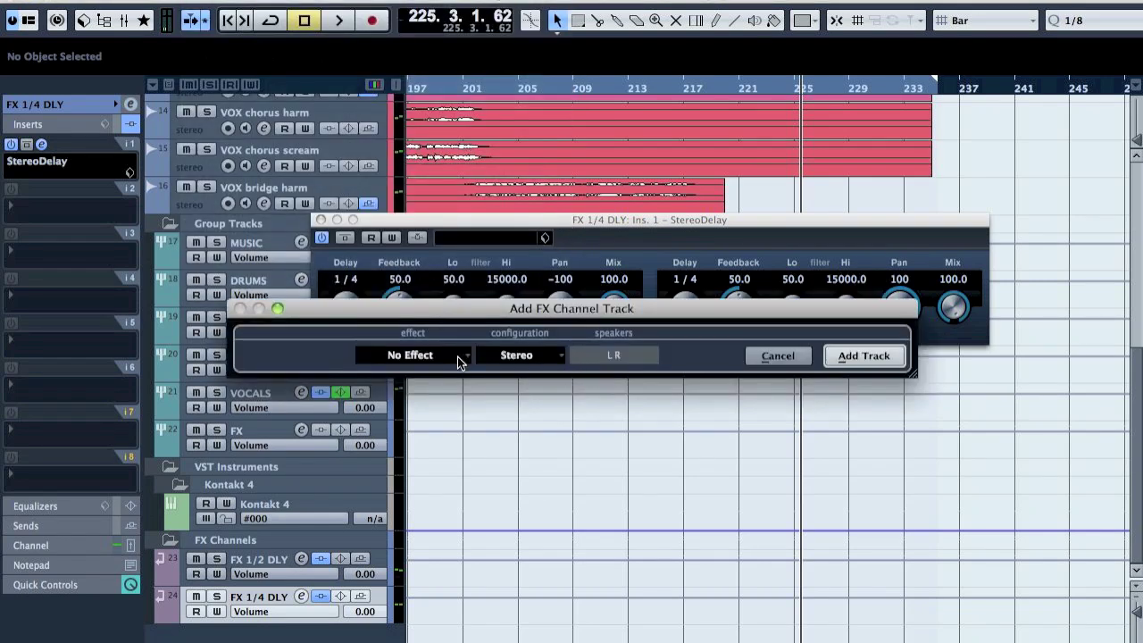
{"action": "left_click", "coordinate": [457, 356]}
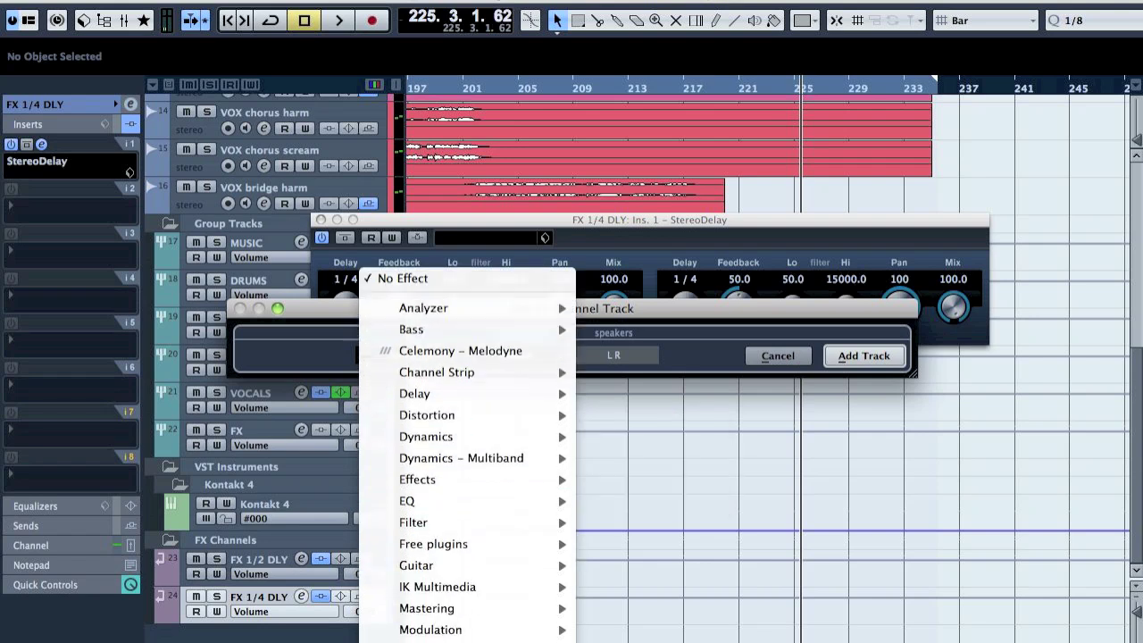
{"action": "mouse_move", "coordinate": [485, 455]}
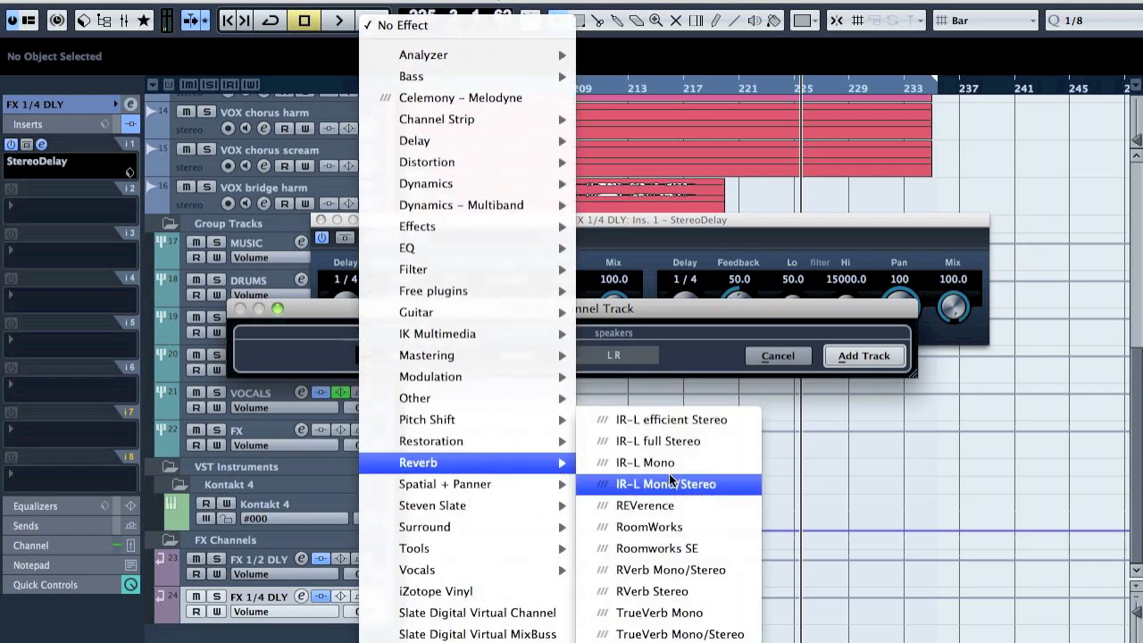
{"action": "left_click", "coordinate": [657, 592]}
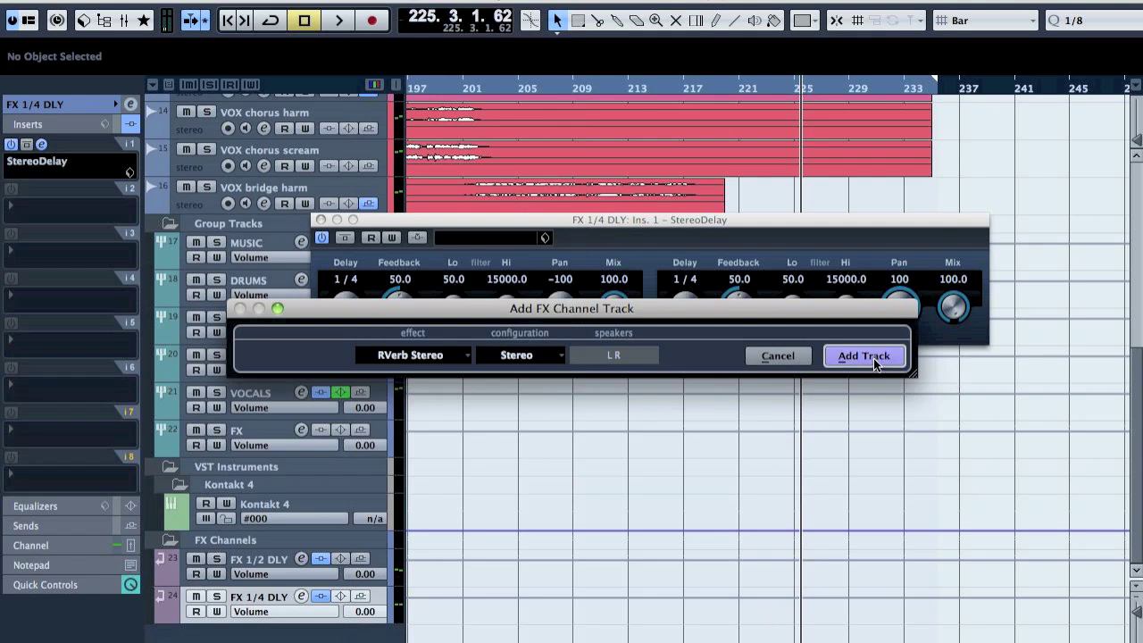
{"action": "left_click", "coordinate": [863, 357]}
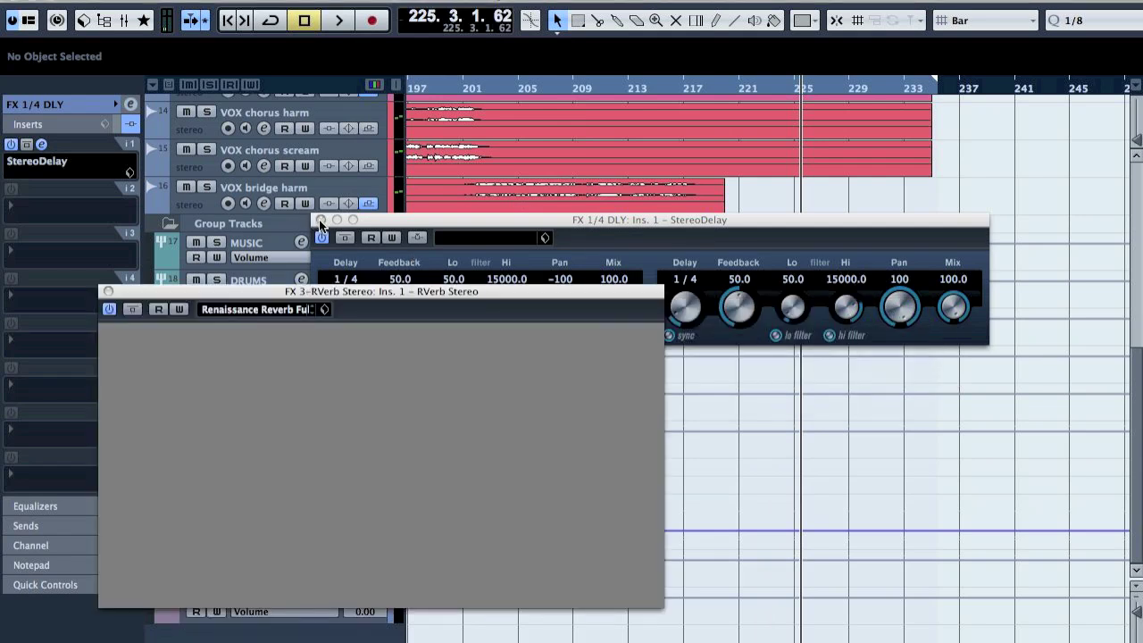
{"action": "left_click", "coordinate": [320, 220]}
Step: Set the loop range around the chorus vocals from about bar 186 to bar 201 and play it looped
{"action": "scroll", "coordinate": [564, 209], "scroll_direction": "up", "scroll_amount": 6}
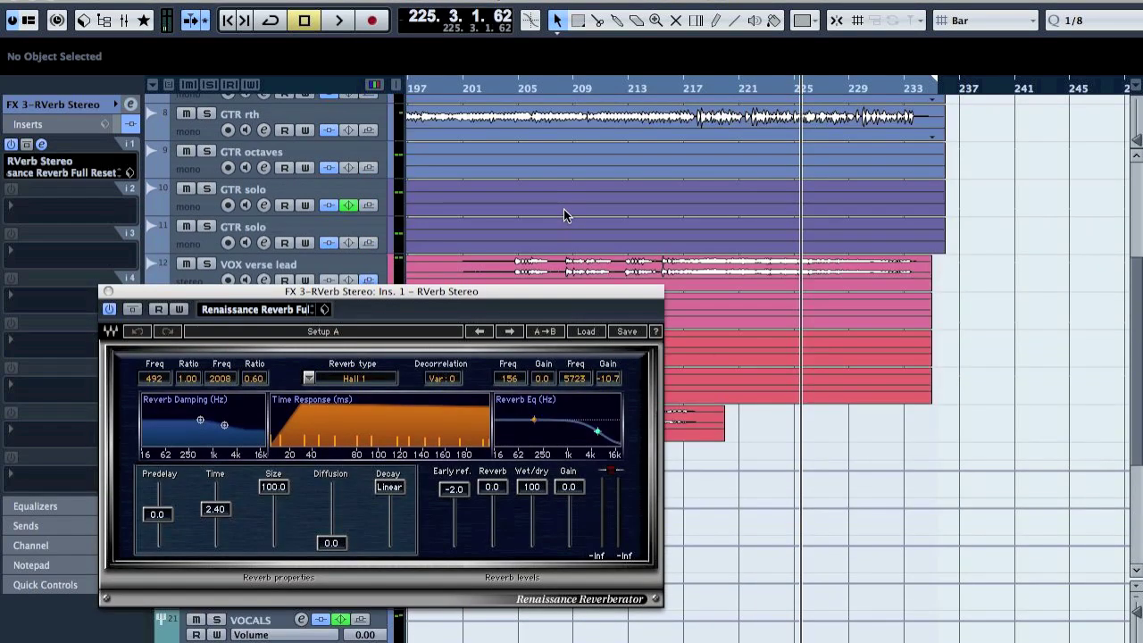
{"action": "scroll", "coordinate": [526, 173], "scroll_direction": "down", "scroll_amount": 3}
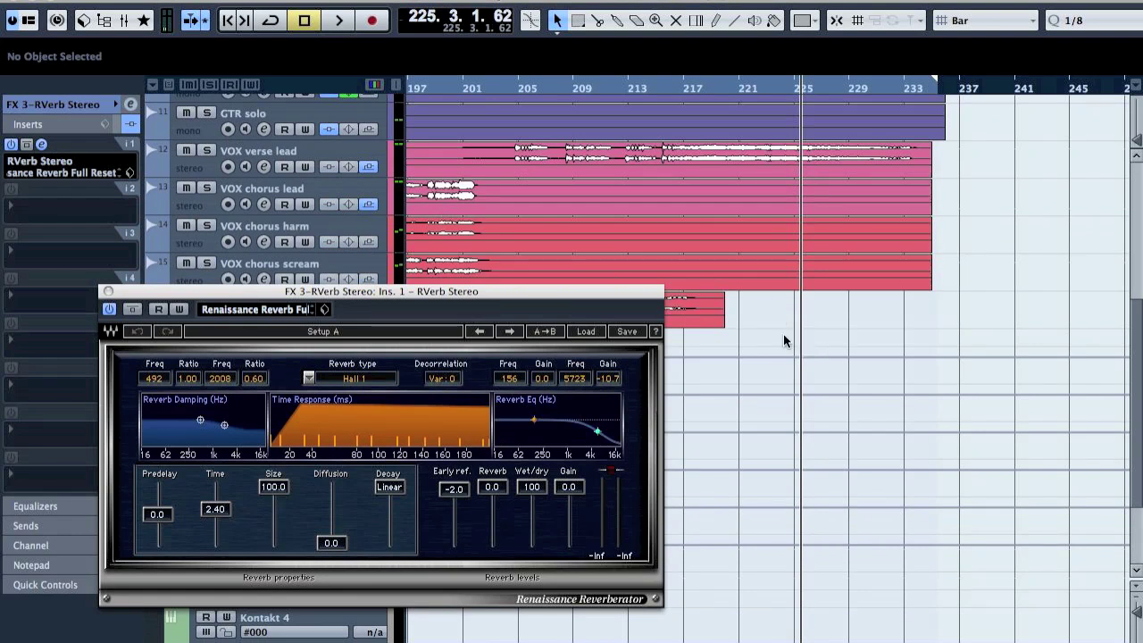
{"action": "scroll", "coordinate": [784, 334], "scroll_direction": "left", "scroll_amount": 5}
{"action": "left_click", "coordinate": [562, 87]}
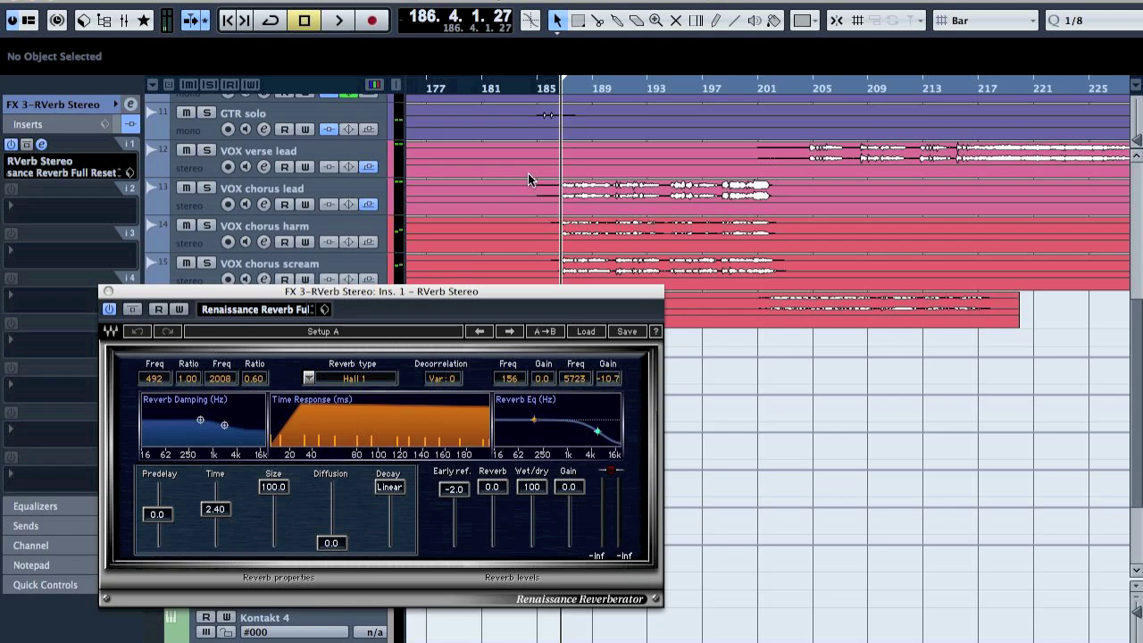
{"action": "left_click", "coordinate": [768, 86]}
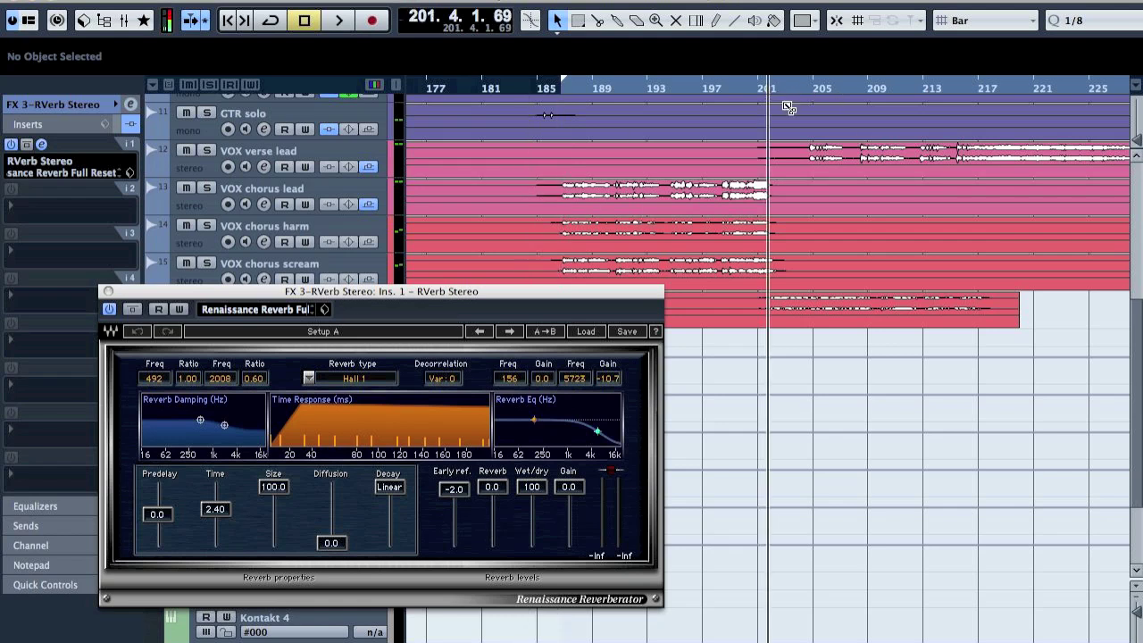
{"action": "key", "text": "super+KP_2"}
{"action": "key", "text": "KP_1"}
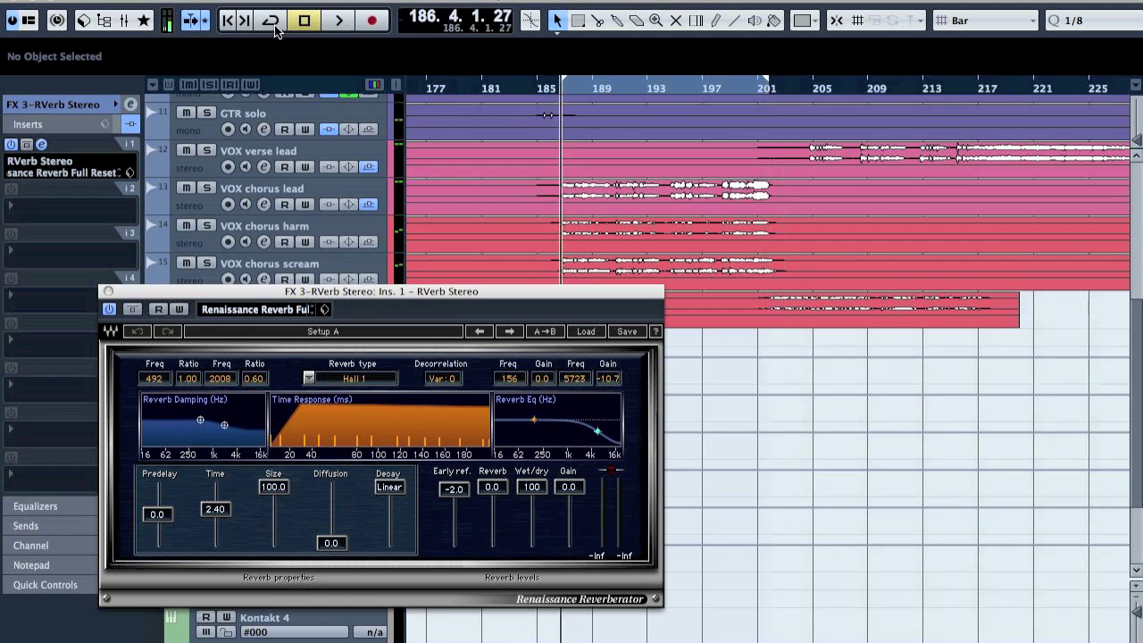
{"action": "key", "text": "space"}
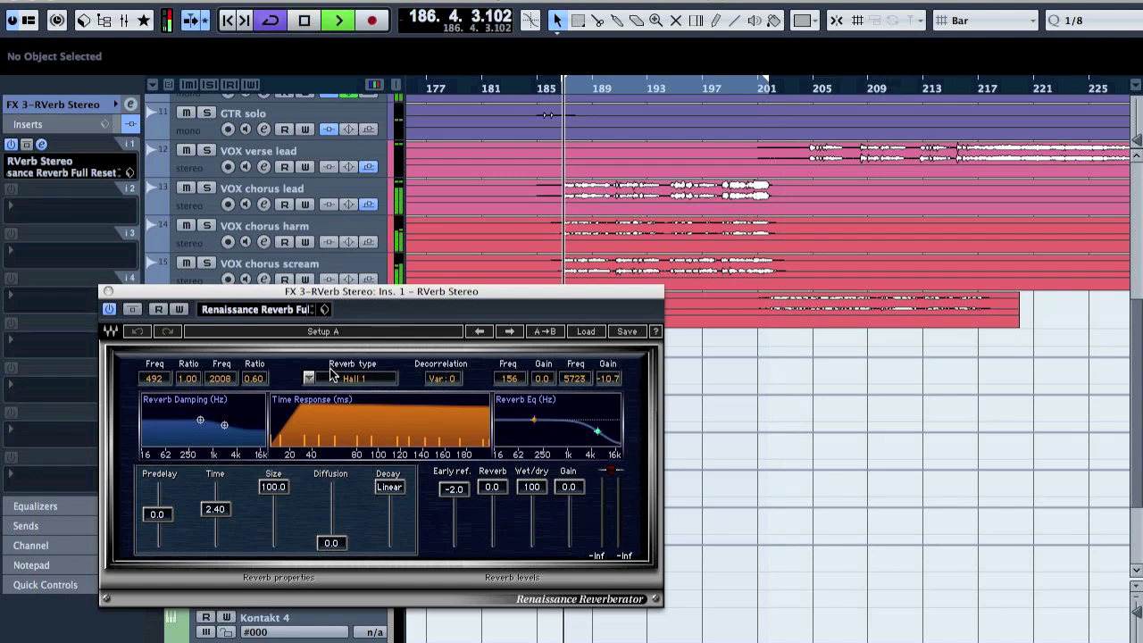
Step: Solo VOX chorus lead and add an active send to FX 3-RVerb Stereo at about -15.85 dB
{"action": "left_click", "coordinate": [309, 185]}
{"action": "key", "text": "s"}
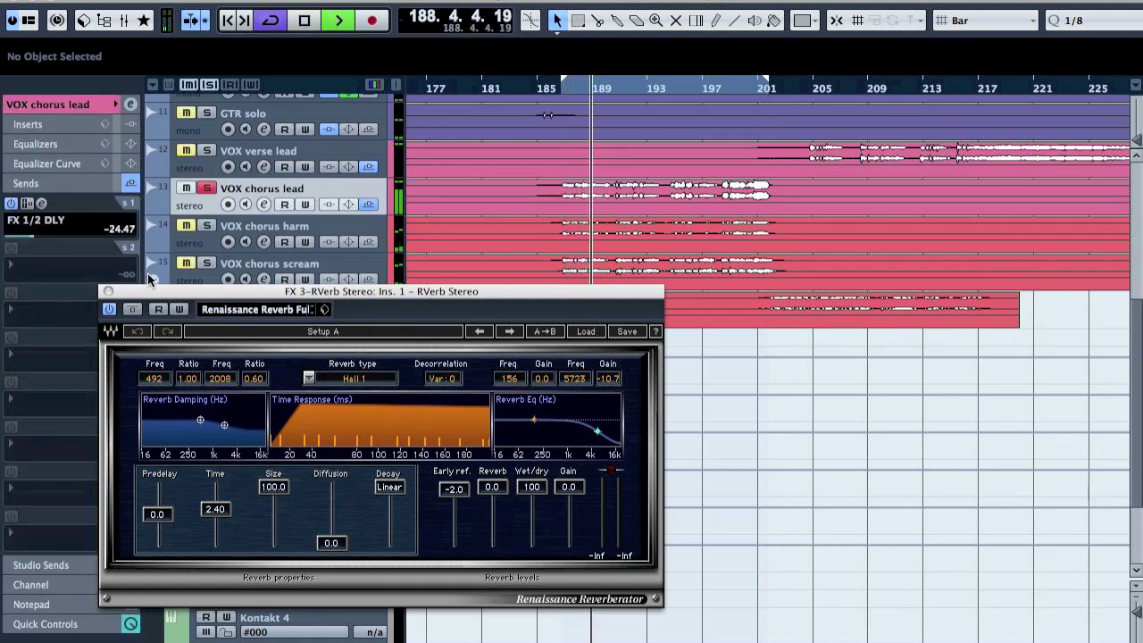
{"action": "left_click", "coordinate": [44, 265]}
{"action": "left_click", "coordinate": [80, 332]}
{"action": "left_click", "coordinate": [11, 248]}
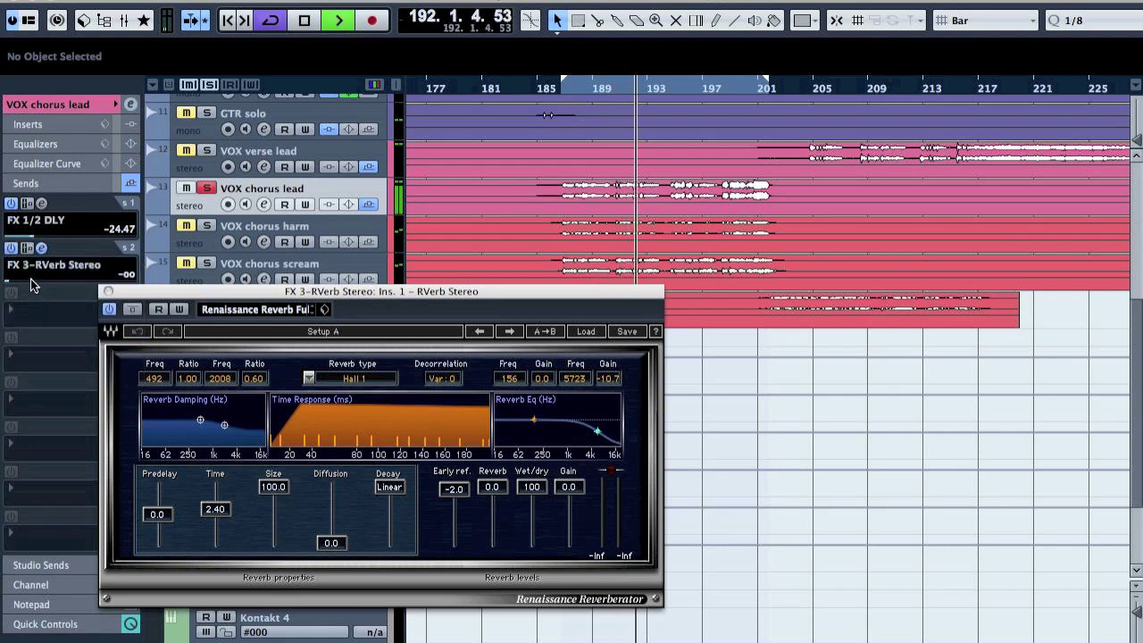
{"action": "mouse_move", "coordinate": [34, 279]}
{"action": "left_mouse_down"}
{"action": "mouse_move", "coordinate": [75, 291]}
{"action": "mouse_move", "coordinate": [136, 279]}
{"action": "mouse_move", "coordinate": [47, 281]}
{"action": "left_mouse_up"}
Step: Move the reverb window clear of the track list and toggle the FX 3-RVerb channel's mute to compare the sound
{"action": "left_click_drag", "start_coordinate": [233, 290], "coordinate": [594, 295]}
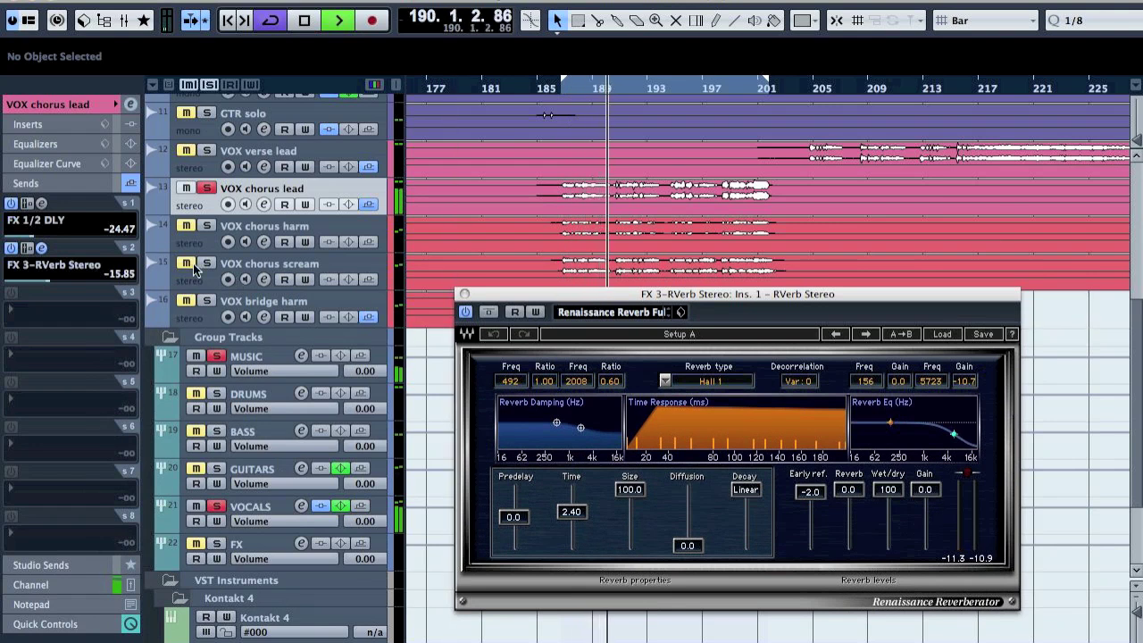
{"action": "scroll", "coordinate": [207, 519], "scroll_direction": "down", "scroll_amount": 4}
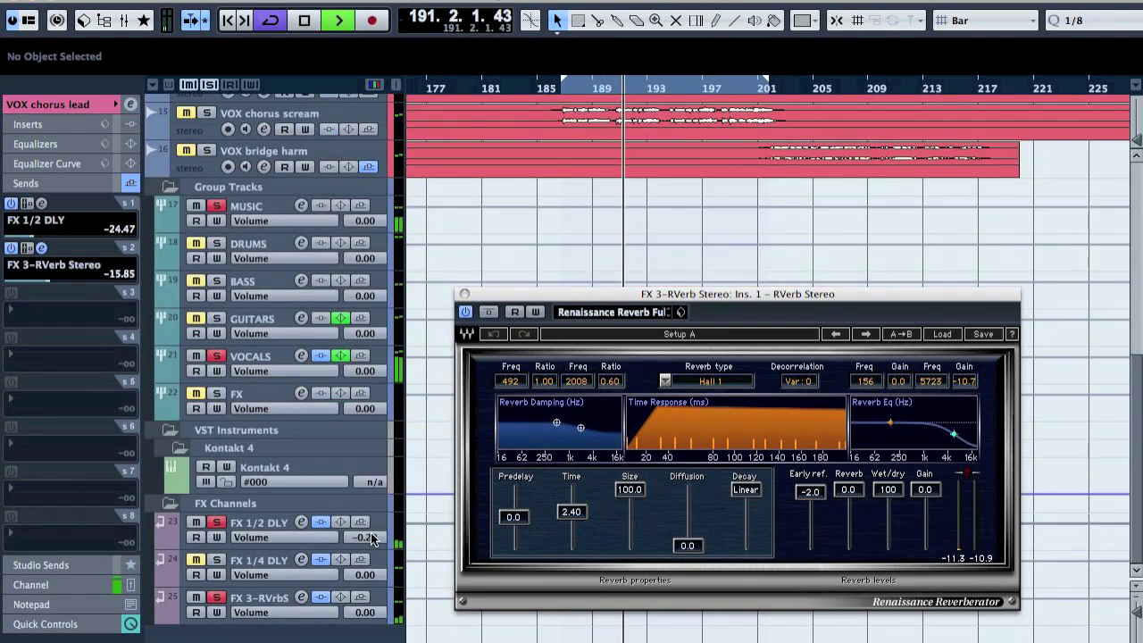
{"action": "left_click", "coordinate": [197, 597]}
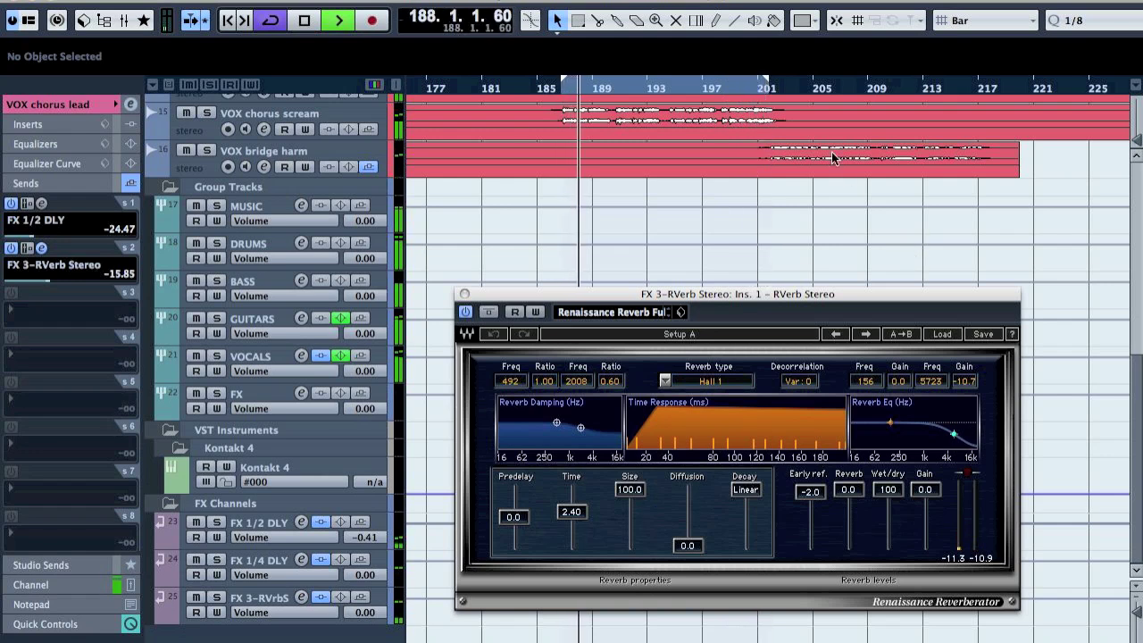
Step: Set the quantize value to 1/1, extend the loop end to about bar 202 with snap turned on, and stop playback
{"action": "left_click", "coordinate": [1073, 21]}
{"action": "left_click", "coordinate": [1074, 38]}
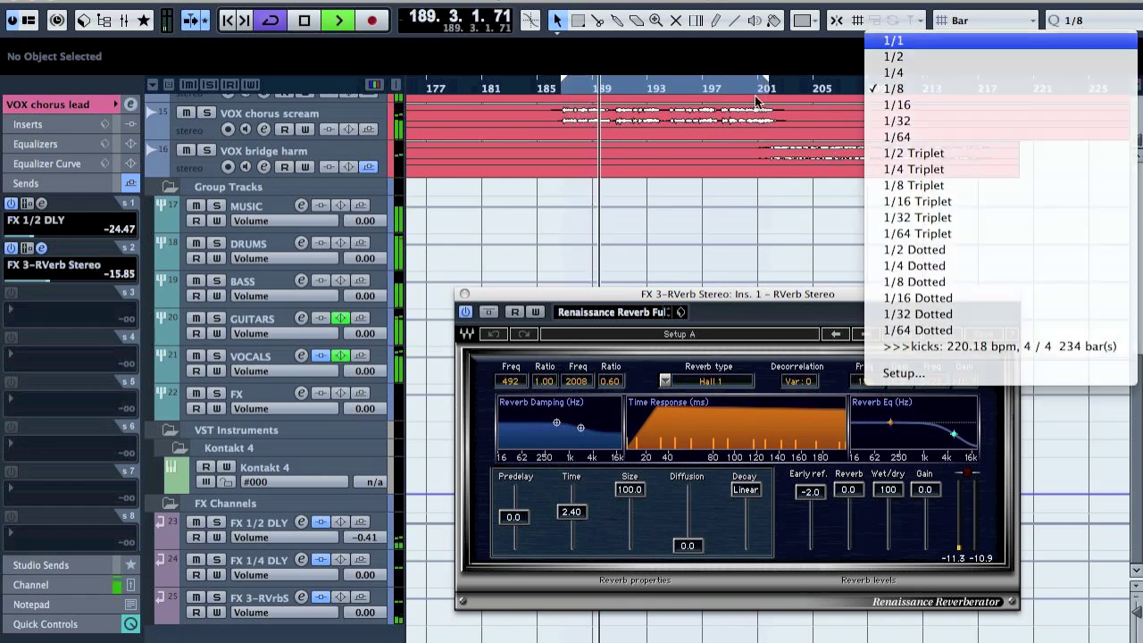
{"action": "left_click_drag", "start_coordinate": [769, 86], "coordinate": [778, 87]}
{"action": "key", "text": "j"}
{"action": "key", "text": "space"}
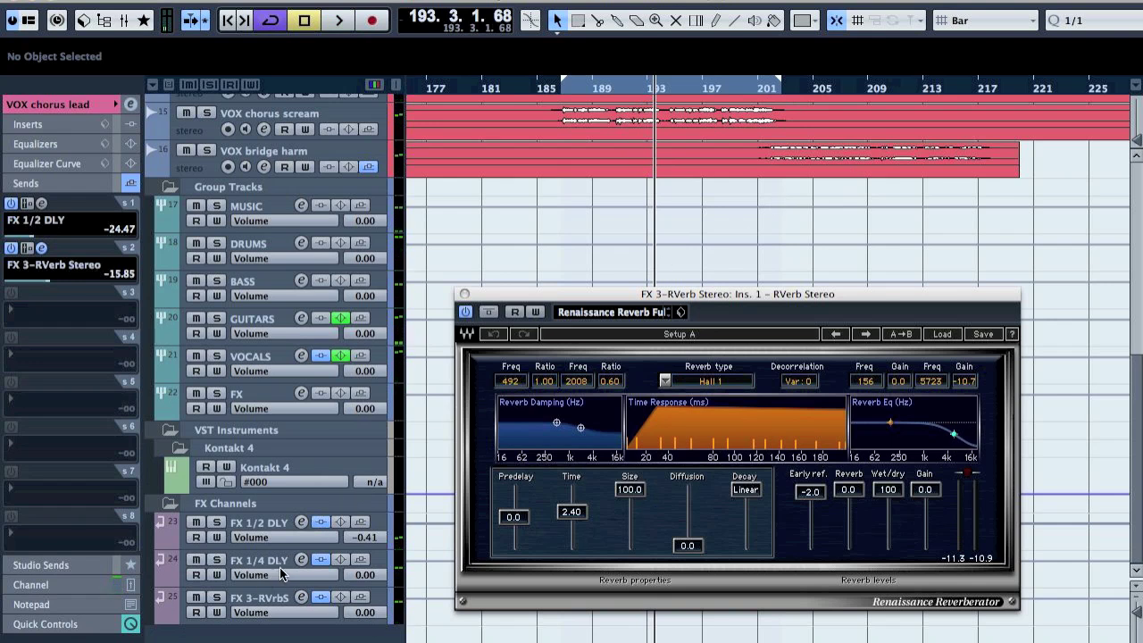
Step: Send the FX 1/2 DLY channel to FX 3-RVerb Stereo and set the send level to about -28.66 dB during playback
{"action": "left_click", "coordinate": [271, 517]}
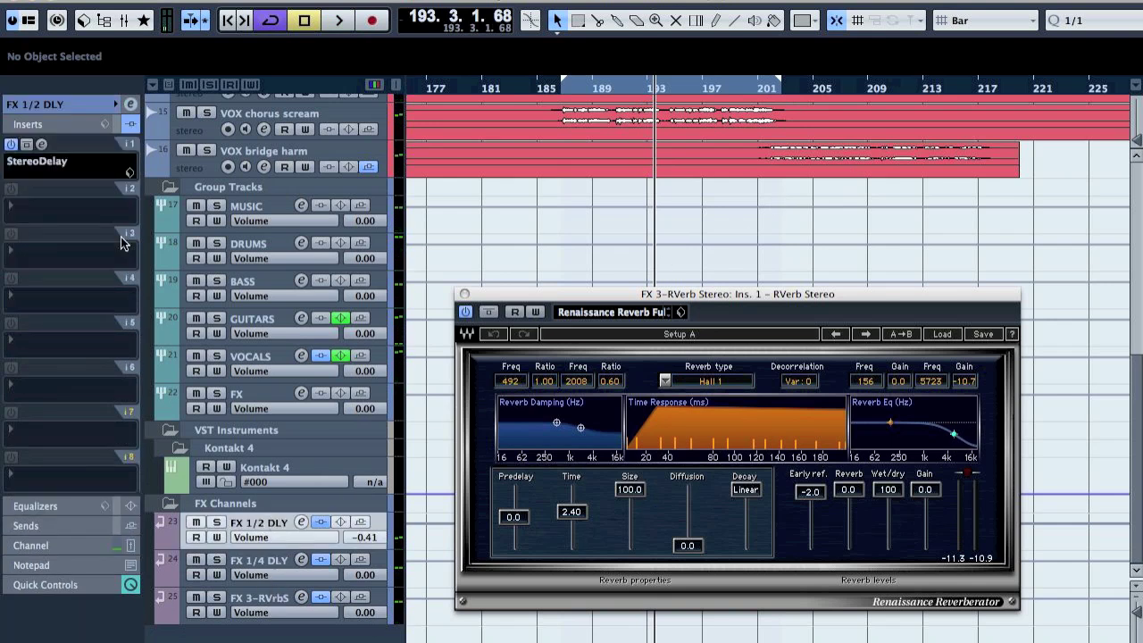
{"action": "left_click", "coordinate": [46, 527]}
{"action": "left_click", "coordinate": [55, 202]}
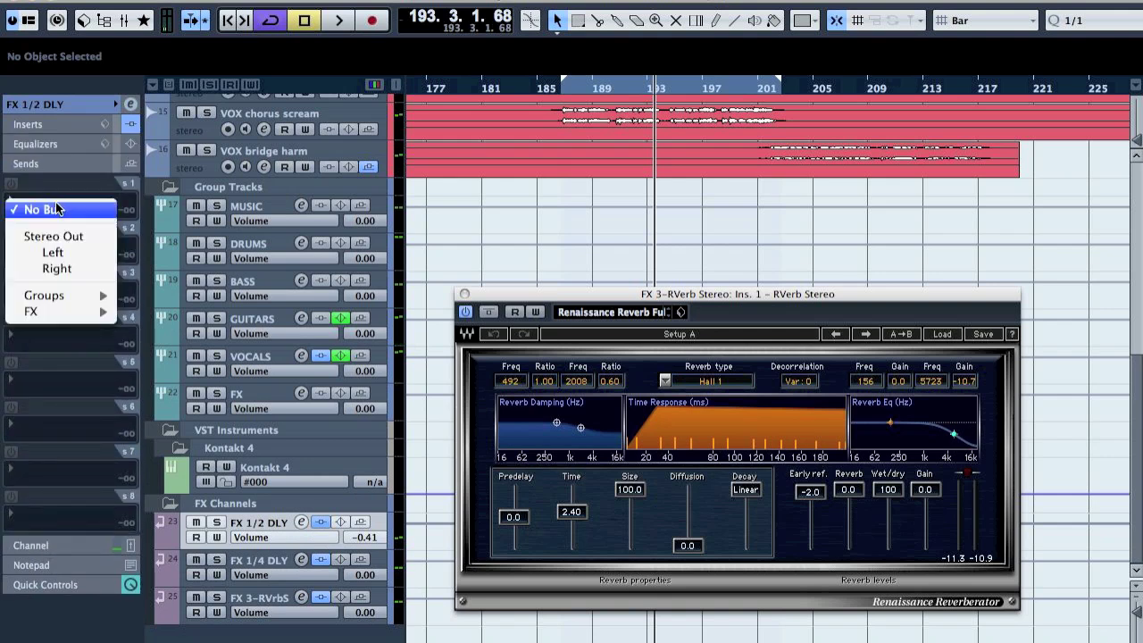
{"action": "mouse_move", "coordinate": [72, 296]}
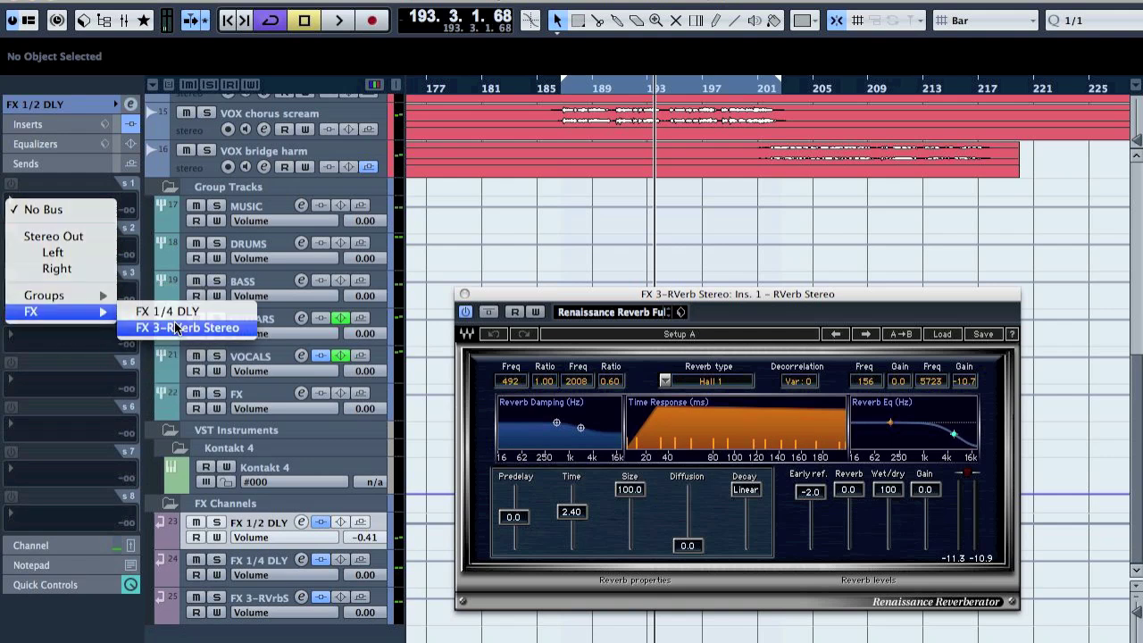
{"action": "left_click", "coordinate": [175, 327]}
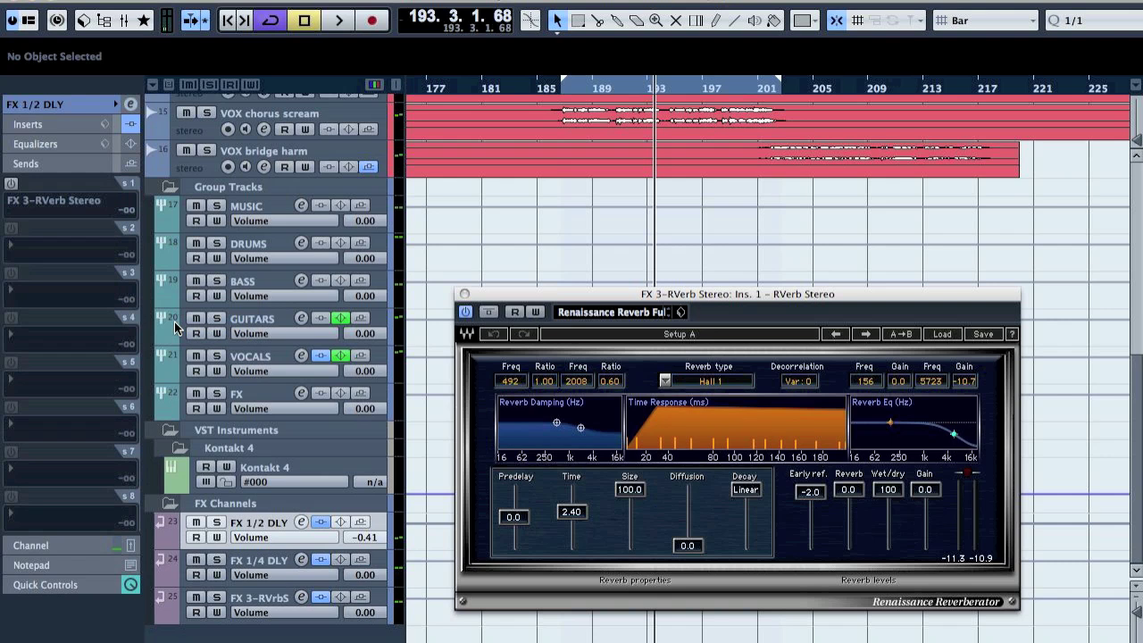
{"action": "left_click", "coordinate": [11, 185]}
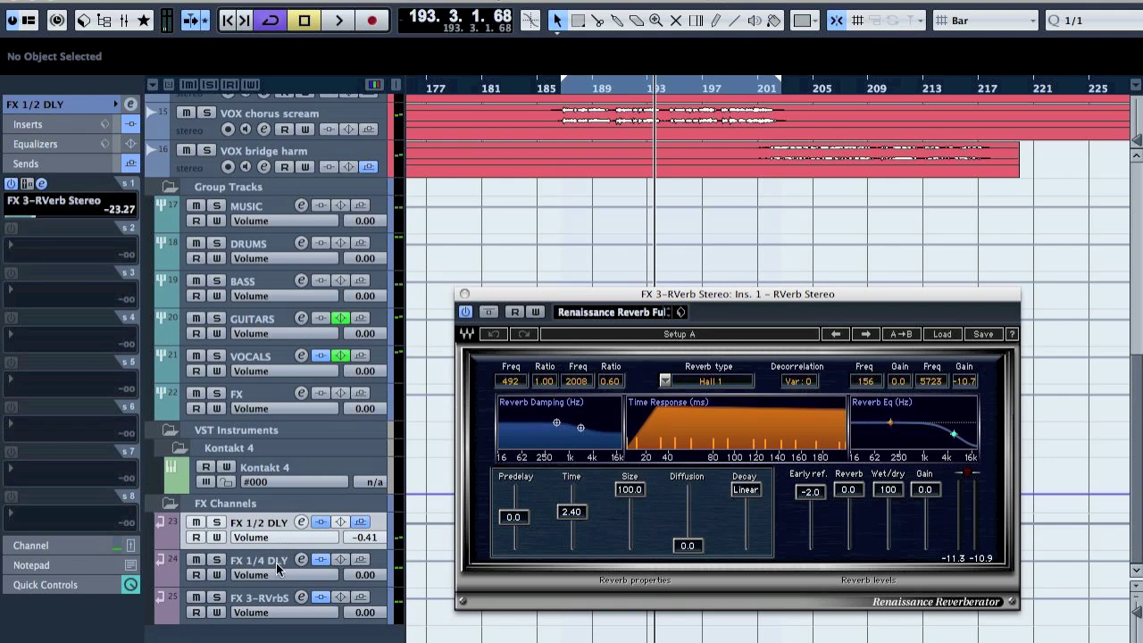
{"action": "key", "text": "space"}
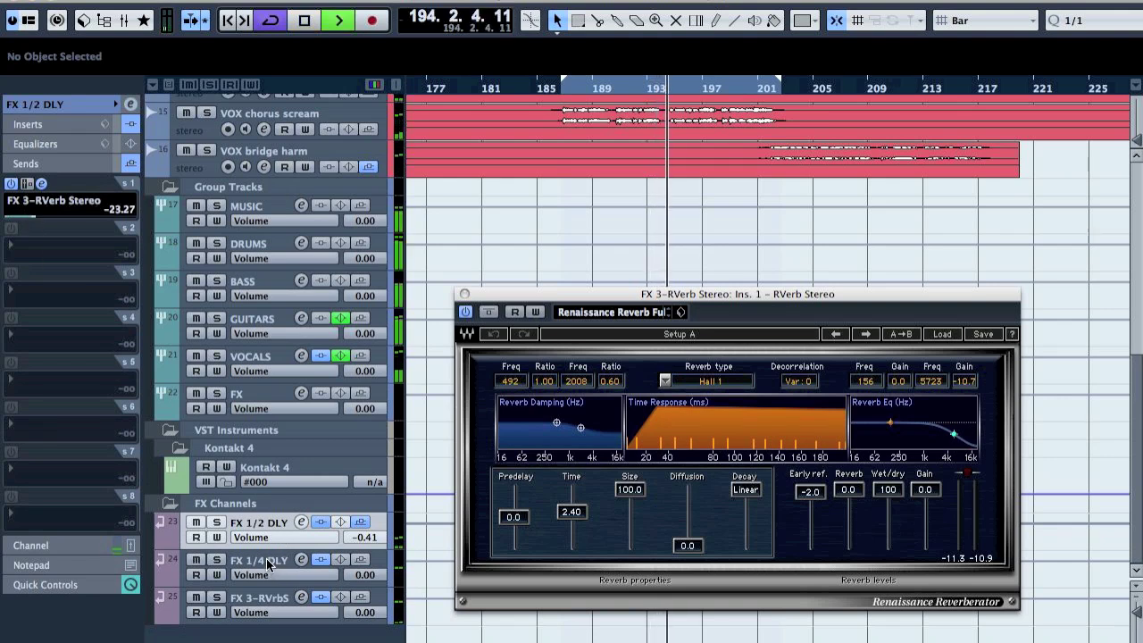
{"action": "left_click", "coordinate": [26, 219]}
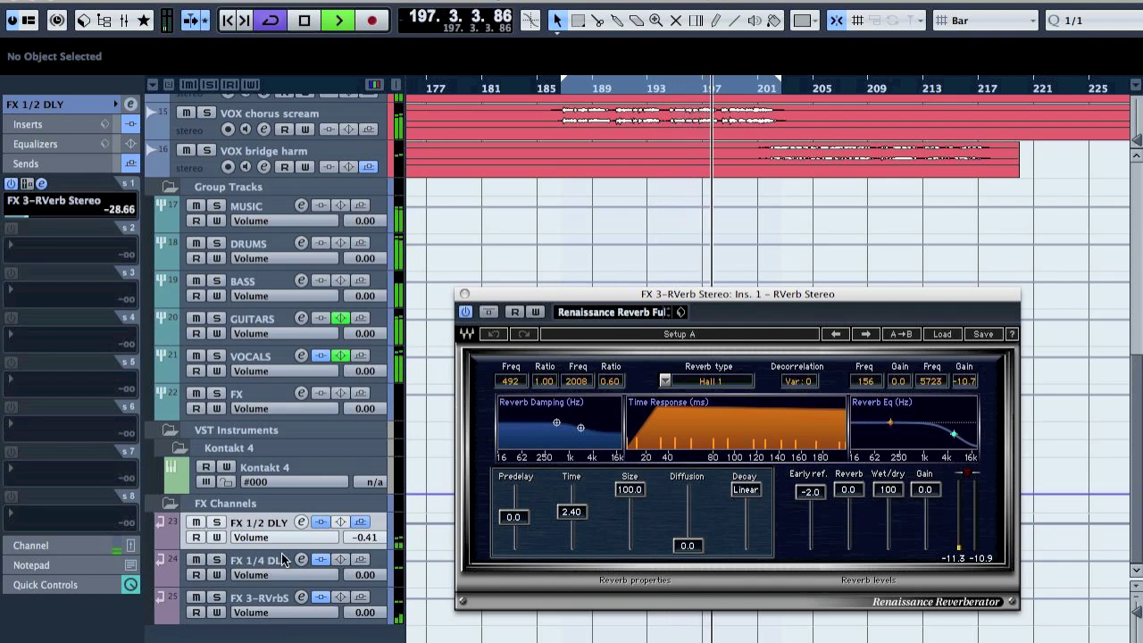
Step: Send the FX 1/4 DLY channel to FX 1/2 DLY at about -26.44 dB, stop playback and close the reverb window
{"action": "left_click", "coordinate": [268, 563]}
{"action": "left_click", "coordinate": [47, 193]}
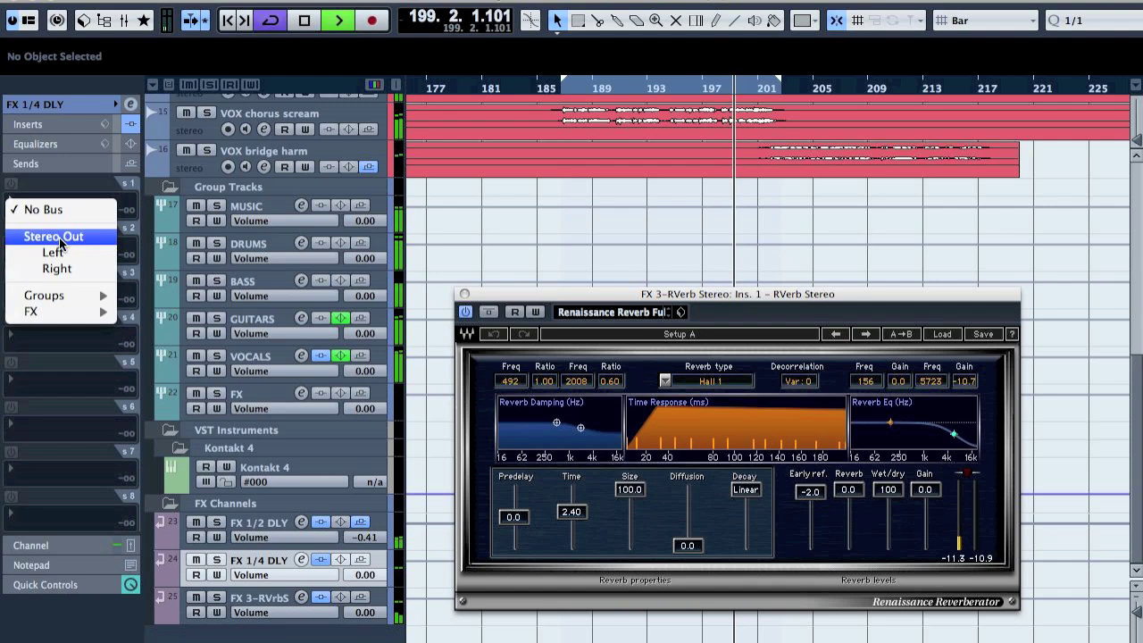
{"action": "mouse_move", "coordinate": [49, 311]}
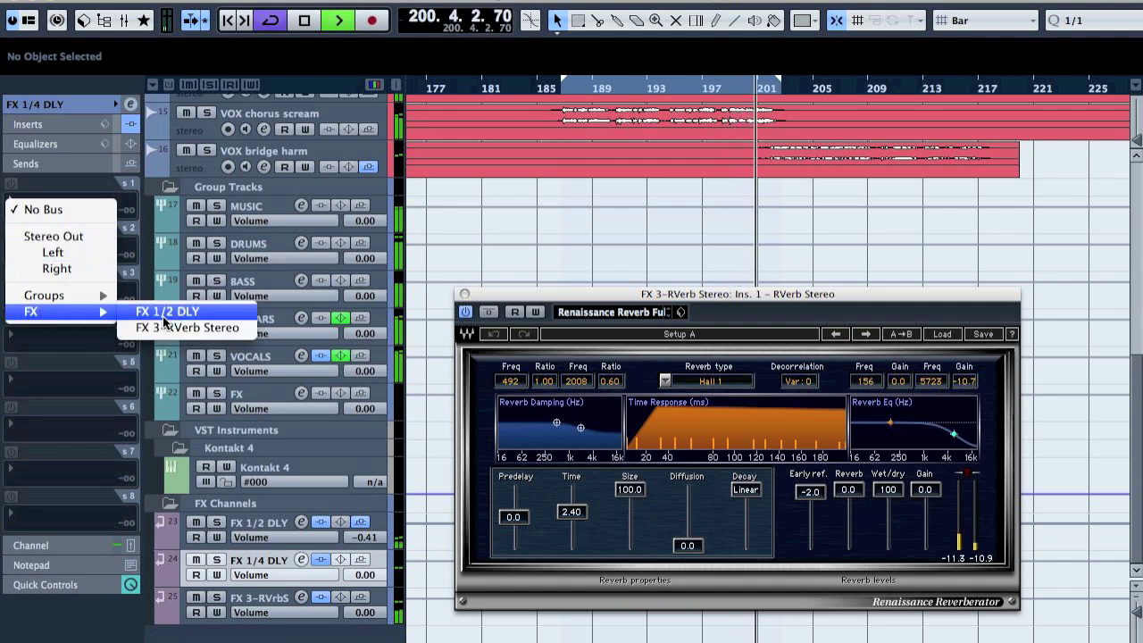
{"action": "left_click", "coordinate": [178, 312]}
{"action": "left_click", "coordinate": [27, 218]}
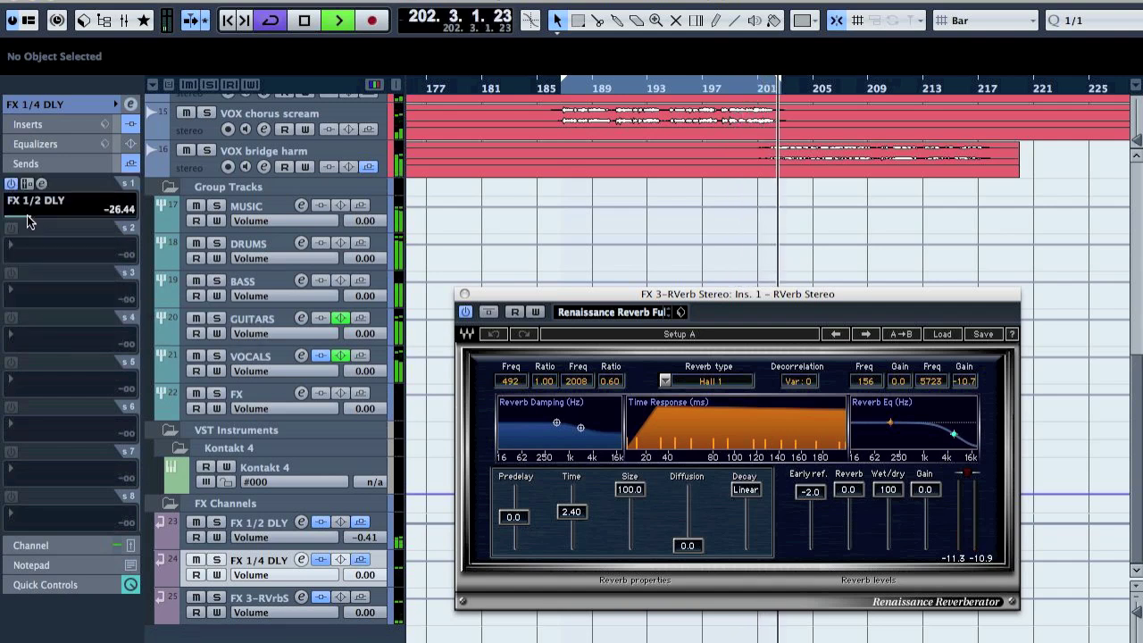
{"action": "key", "text": "space"}
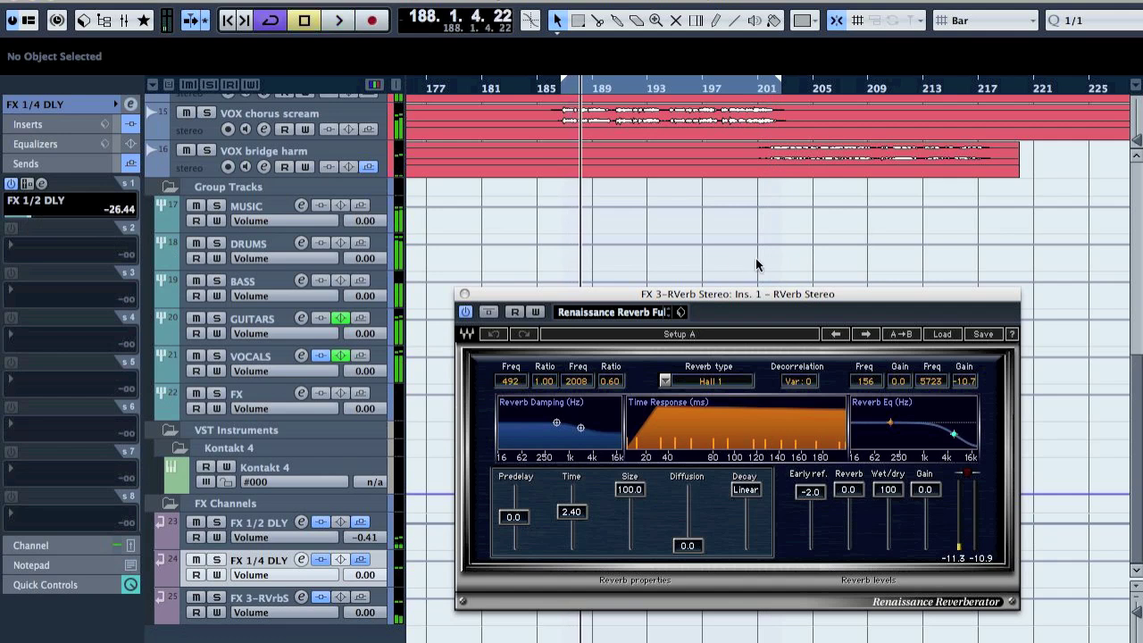
{"action": "left_click", "coordinate": [464, 295]}
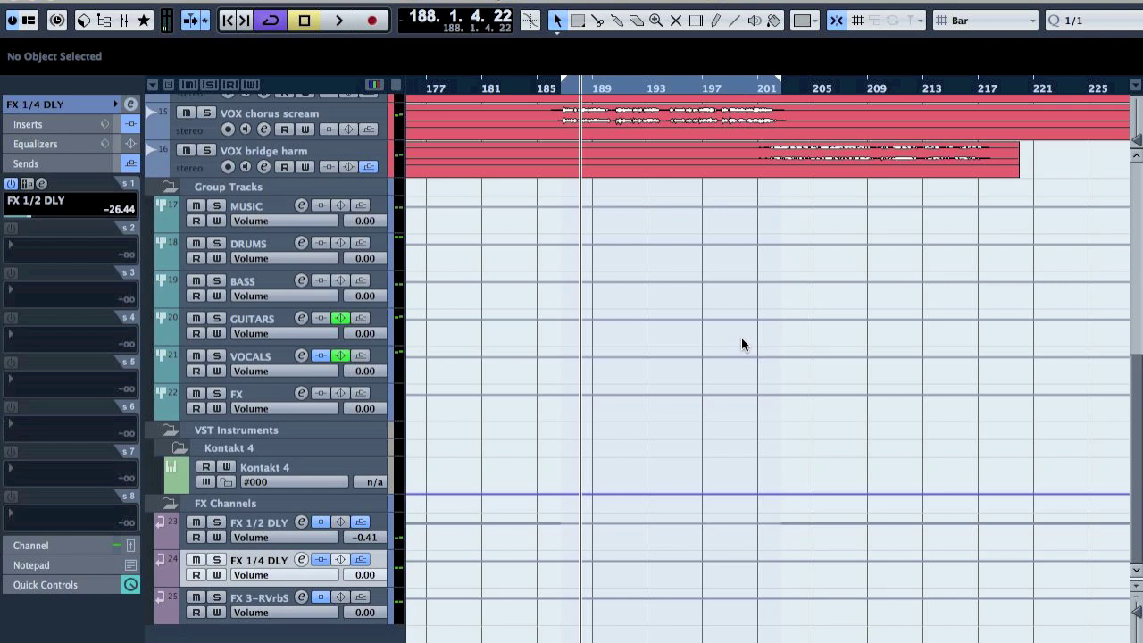
Step: Open the mixer and the DRS - SLATE channel's Kontakt instrument, and examine the limiters on the Kick and Snare outputs
{"action": "left_click", "coordinate": [128, 24]}
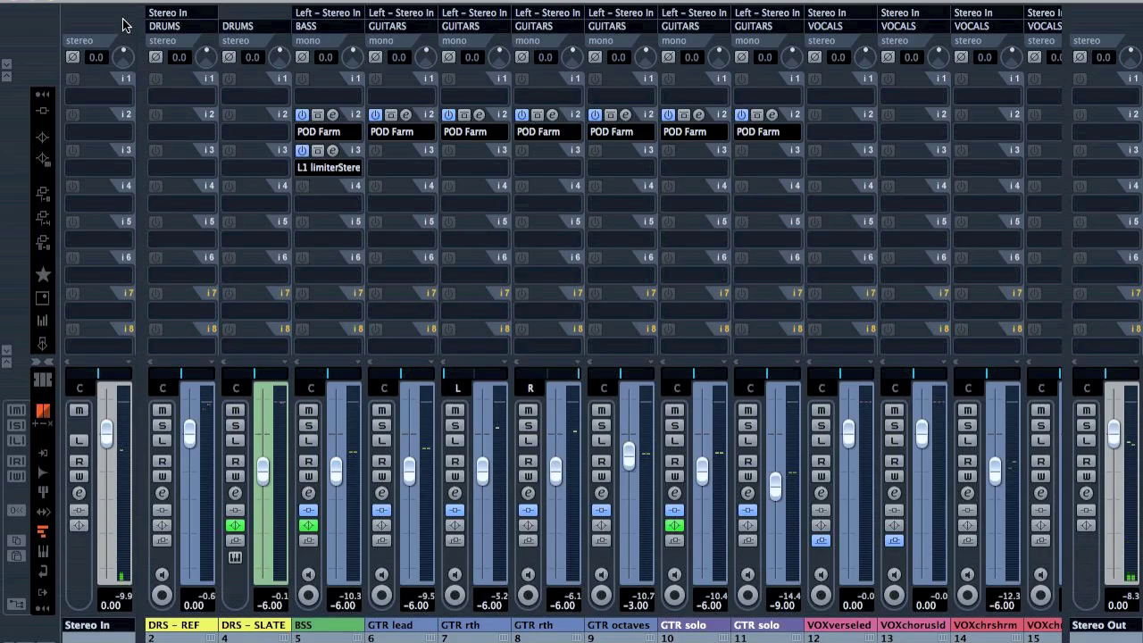
{"action": "key", "text": "space"}
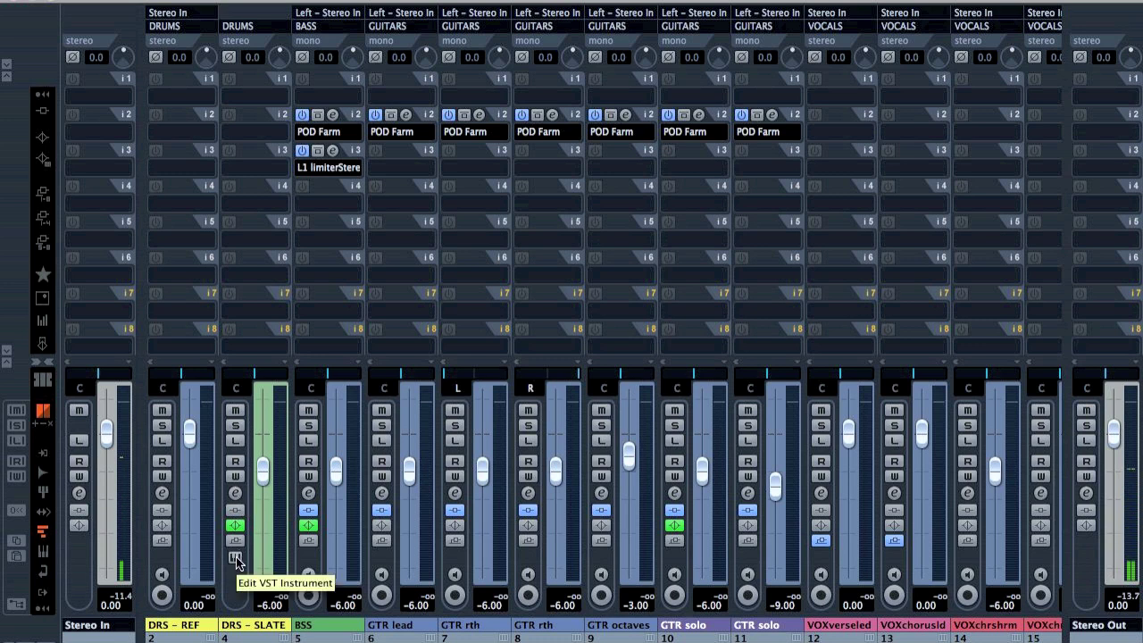
{"action": "left_click", "coordinate": [236, 558]}
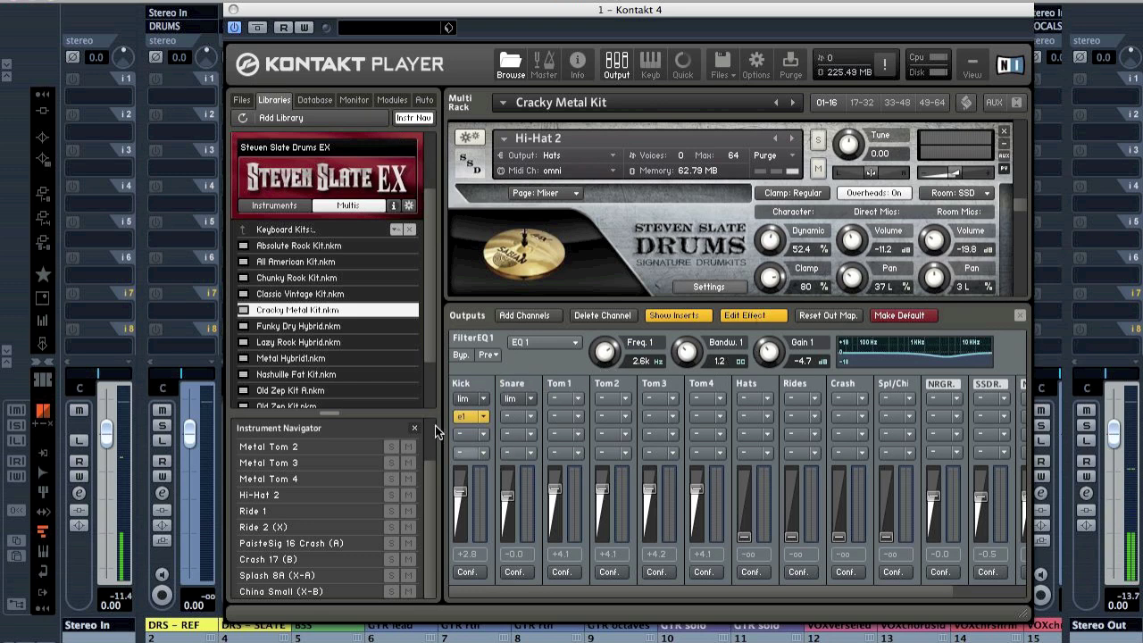
{"action": "left_click", "coordinate": [466, 399]}
{"action": "left_click", "coordinate": [508, 399]}
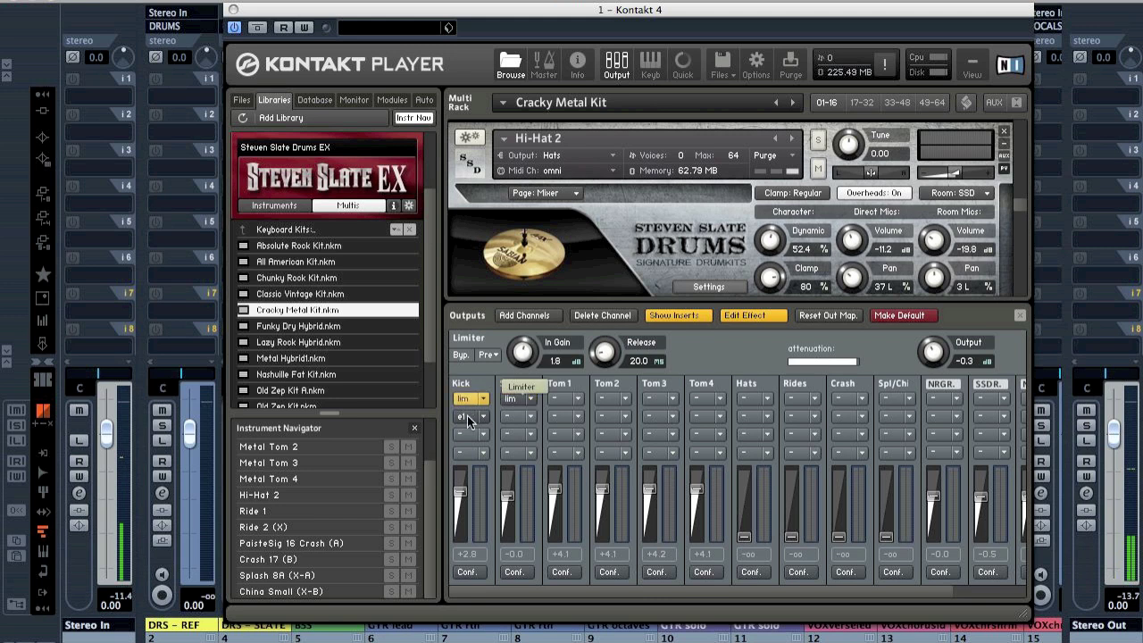
Step: Examine the EQ insert on the Kick output and close the Kontakt window
{"action": "left_click", "coordinate": [468, 417]}
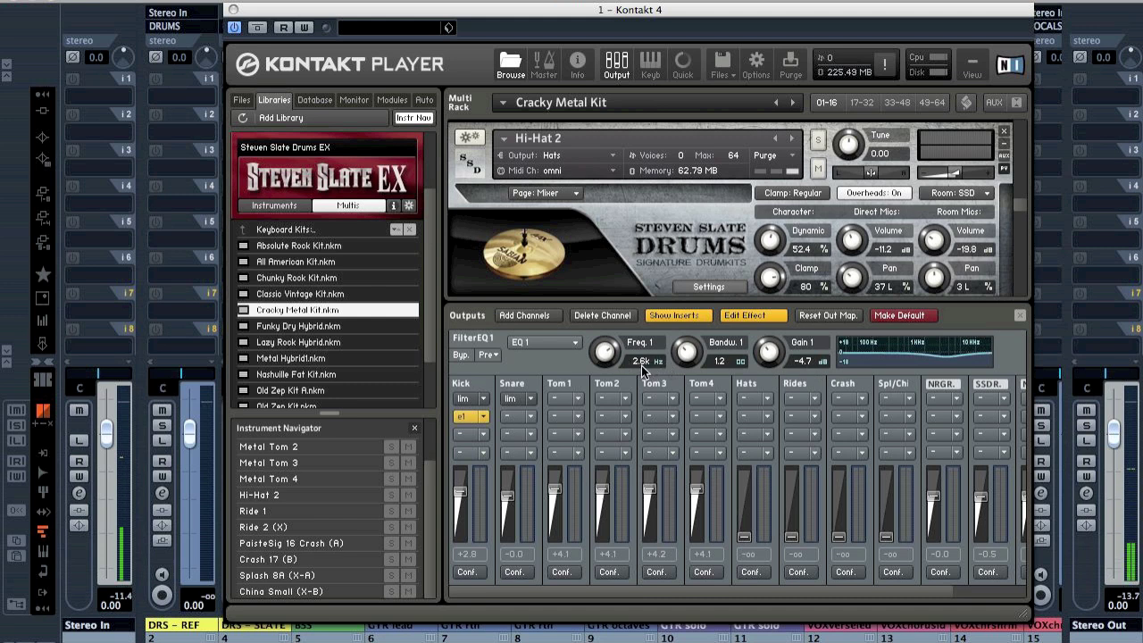
{"action": "left_click", "coordinate": [234, 10]}
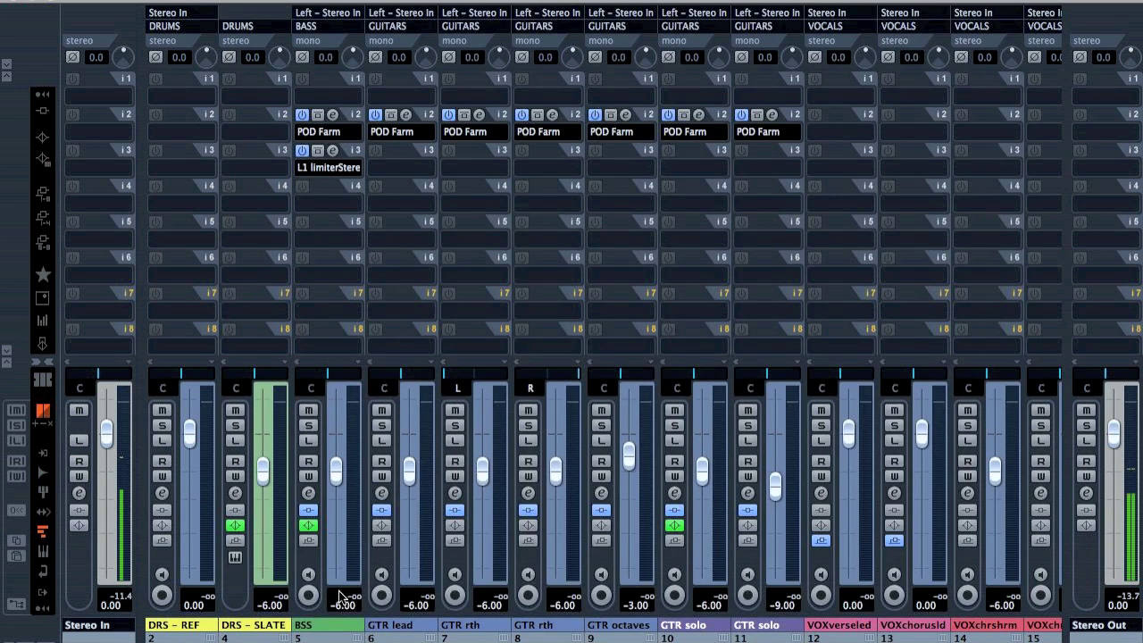
Step: Examine the BSS channel's POD Farm chain: the Rock Classic amp, Classic Distortion pedal and Jazz Clean amp, and close the plug-in
{"action": "left_click", "coordinate": [334, 114]}
{"action": "left_click", "coordinate": [621, 397]}
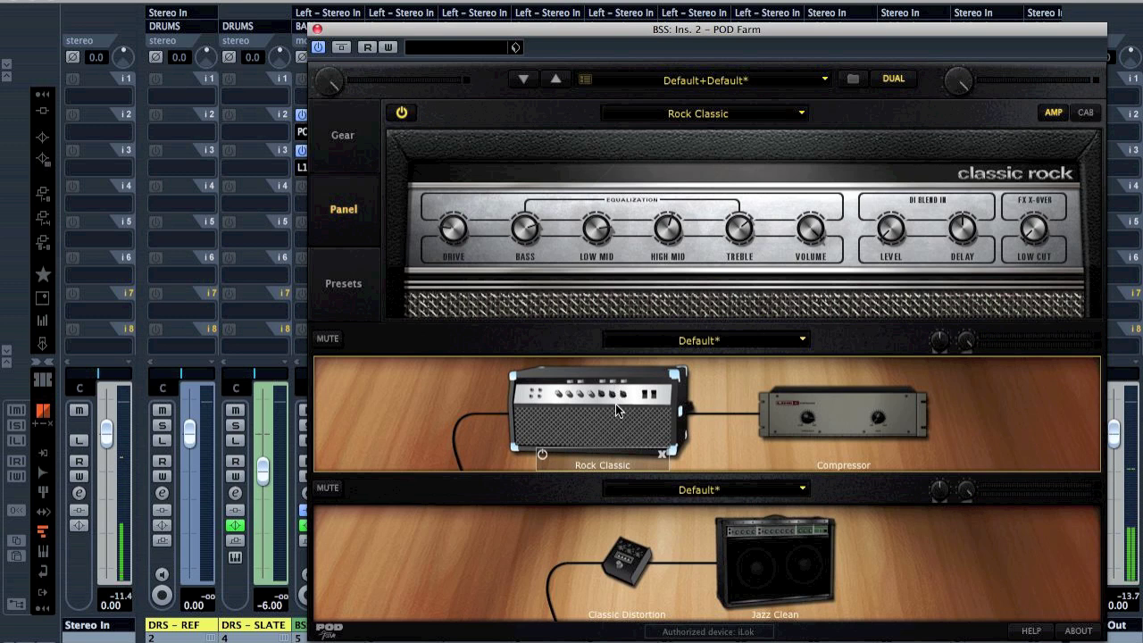
{"action": "left_click", "coordinate": [815, 549]}
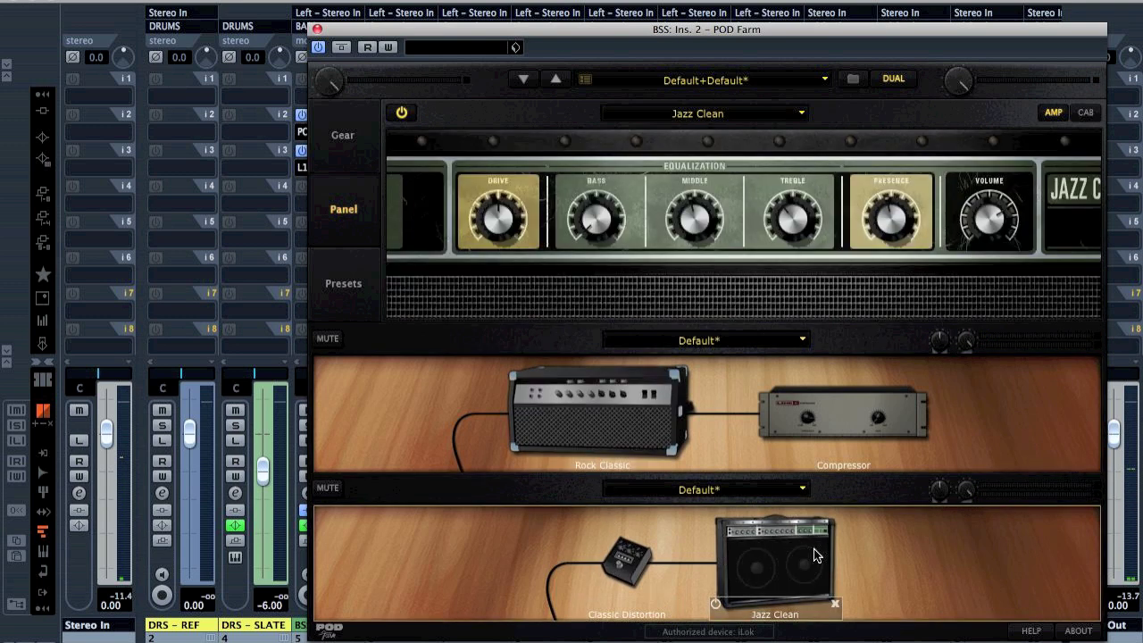
{"action": "left_click", "coordinate": [635, 406]}
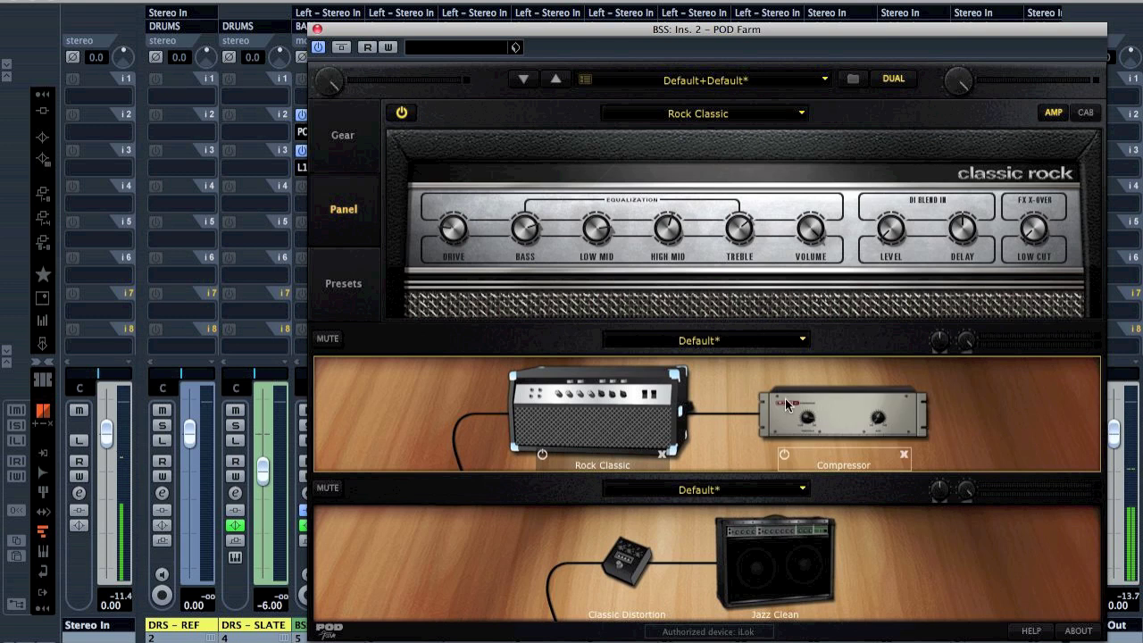
{"action": "left_click", "coordinate": [786, 558]}
{"action": "left_click", "coordinate": [634, 549]}
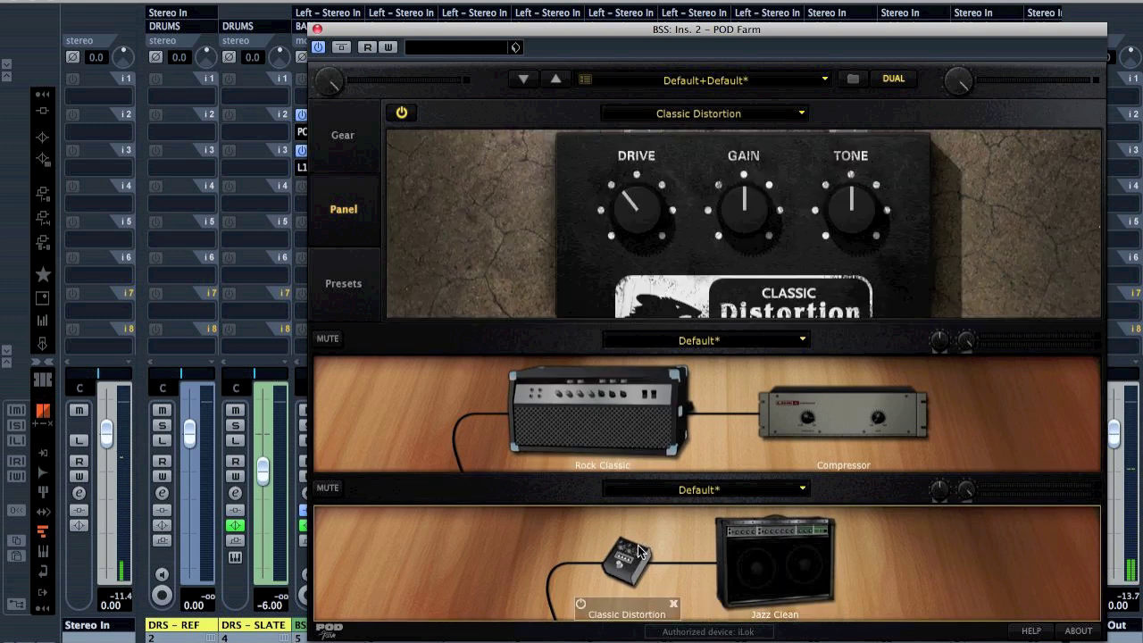
{"action": "left_click", "coordinate": [789, 548]}
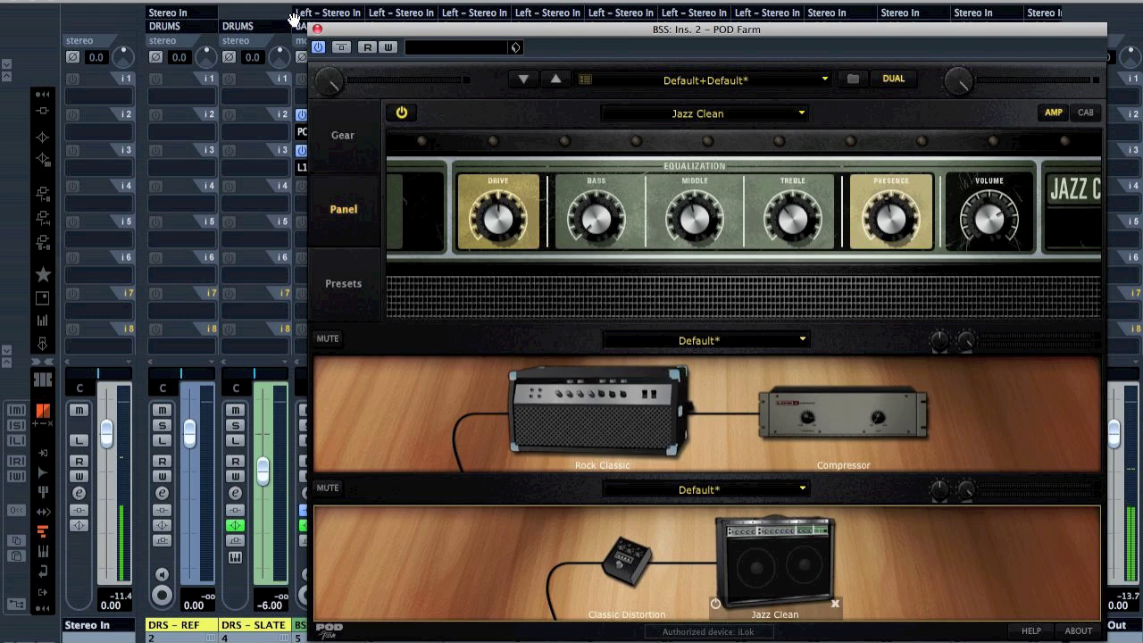
{"action": "left_click", "coordinate": [317, 29]}
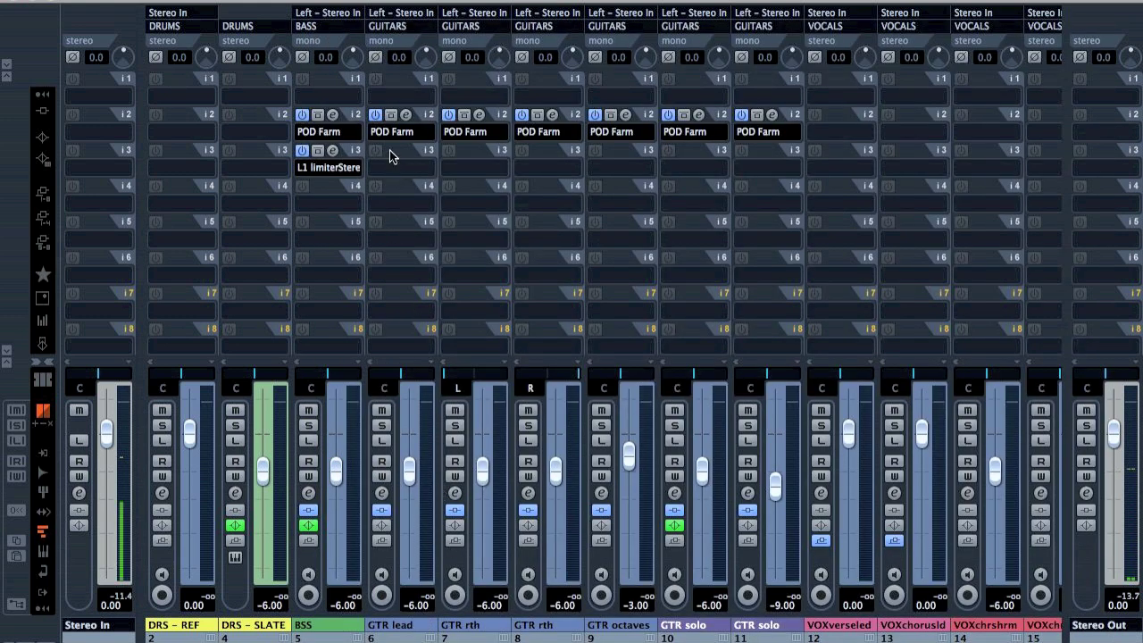
Step: Examine the distortion, Solo 100 Head, Compressor and Analog Delay w/Mod in the GTR lead channel's POD Farm, and close the plug-in
{"action": "left_click", "coordinate": [405, 116]}
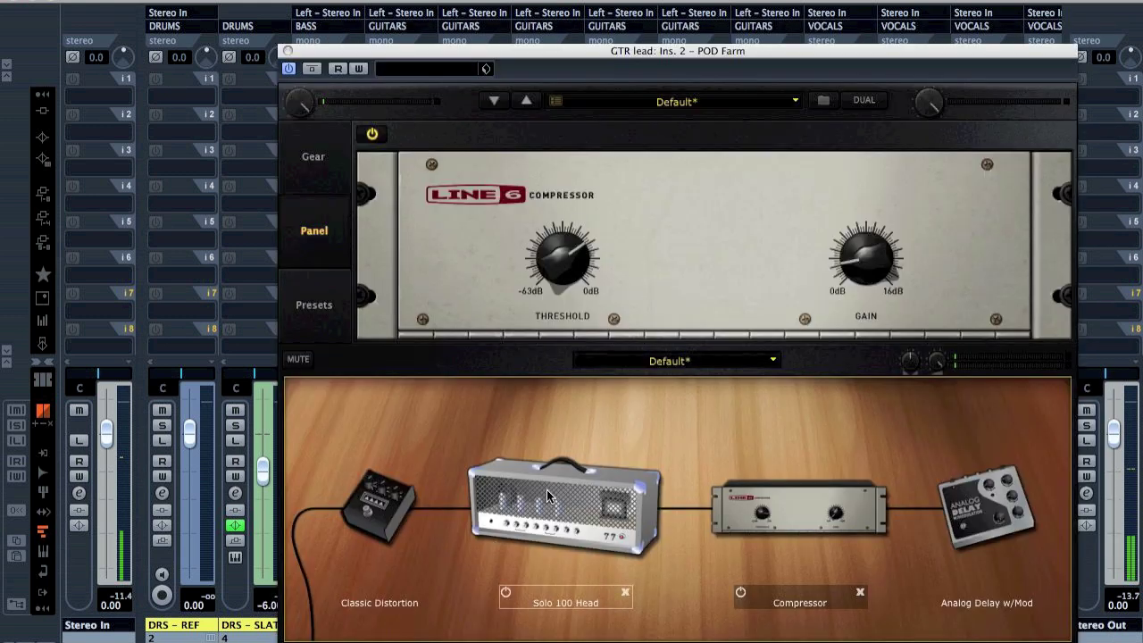
{"action": "left_click", "coordinate": [377, 508]}
{"action": "left_click", "coordinate": [525, 506]}
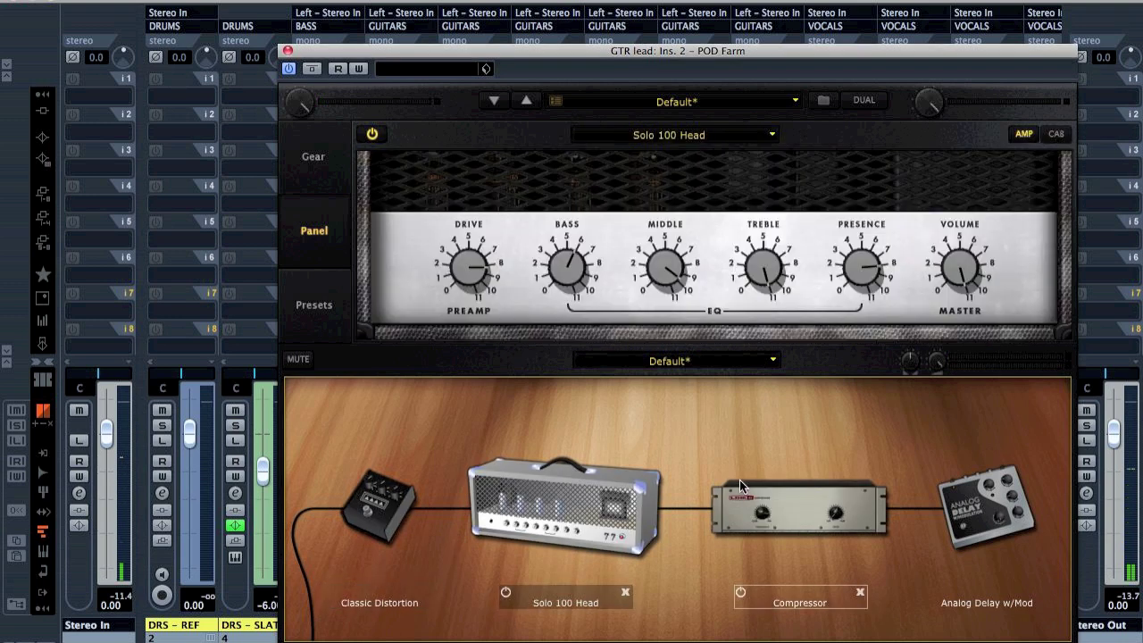
{"action": "left_click", "coordinate": [757, 479]}
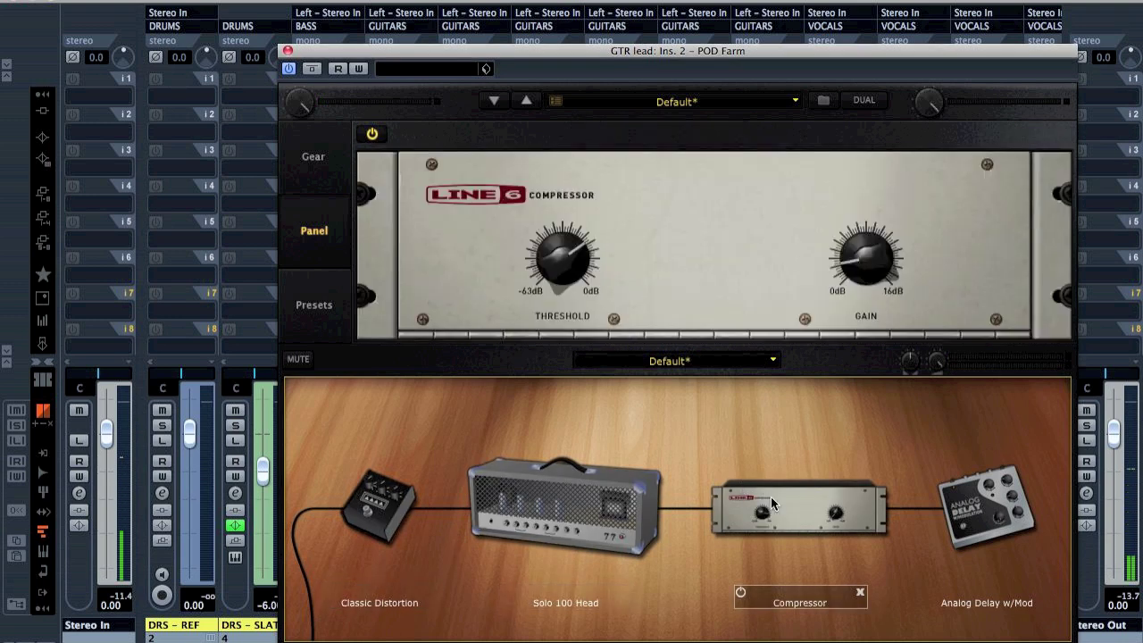
{"action": "left_click", "coordinate": [953, 476]}
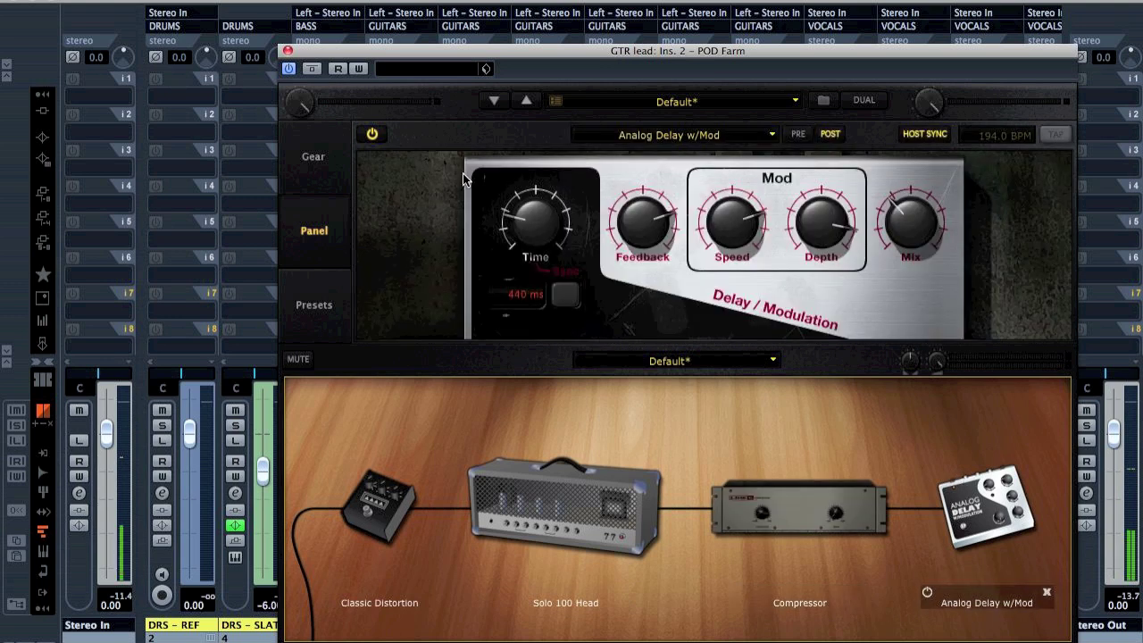
{"action": "left_click", "coordinate": [287, 50]}
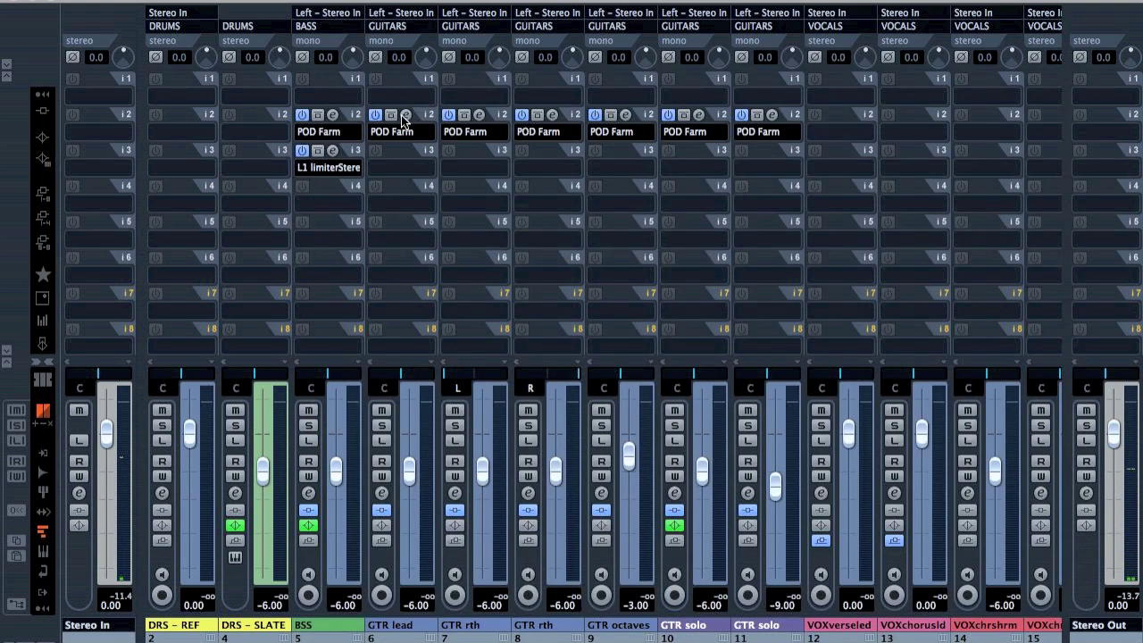
{"action": "left_click", "coordinate": [403, 115]}
{"action": "left_click", "coordinate": [287, 50]}
Step: Examine the Treadplate Dual amp, its cabinet and the Screamer pedal in the GTR rth channel's POD Farm, and close it
{"action": "left_click", "coordinate": [480, 116]}
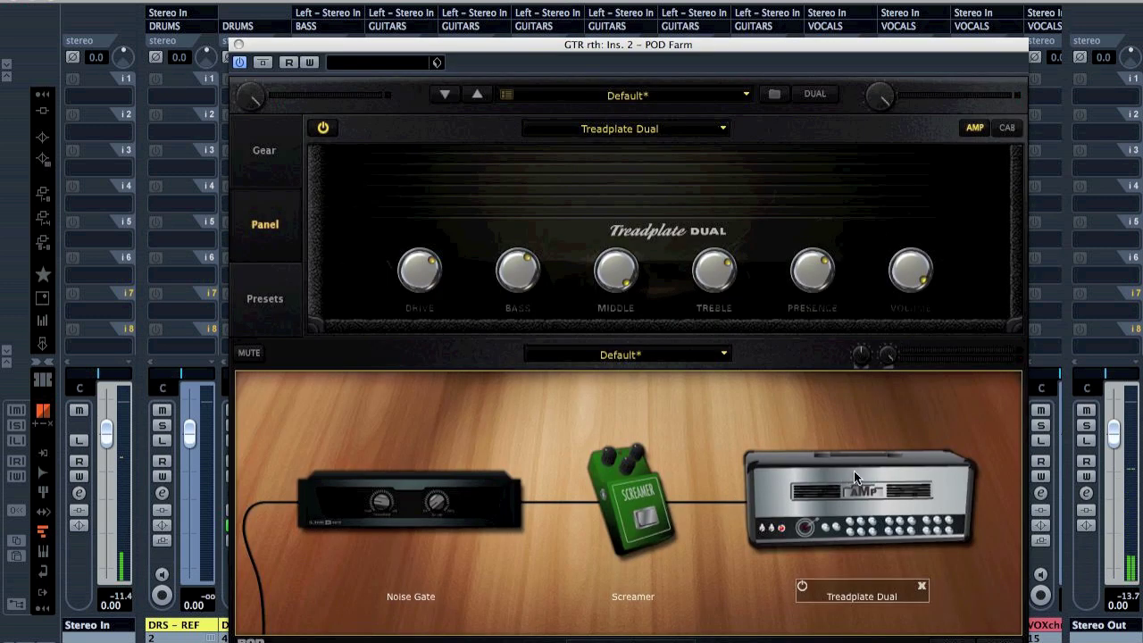
{"action": "left_click", "coordinate": [1007, 131]}
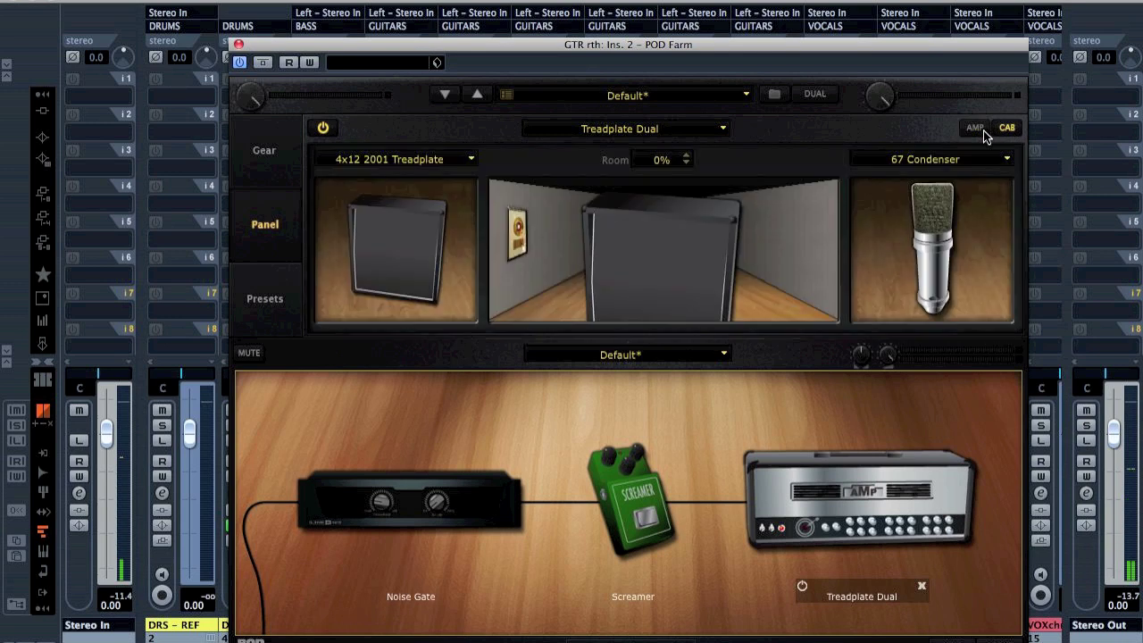
{"action": "left_click", "coordinate": [975, 128]}
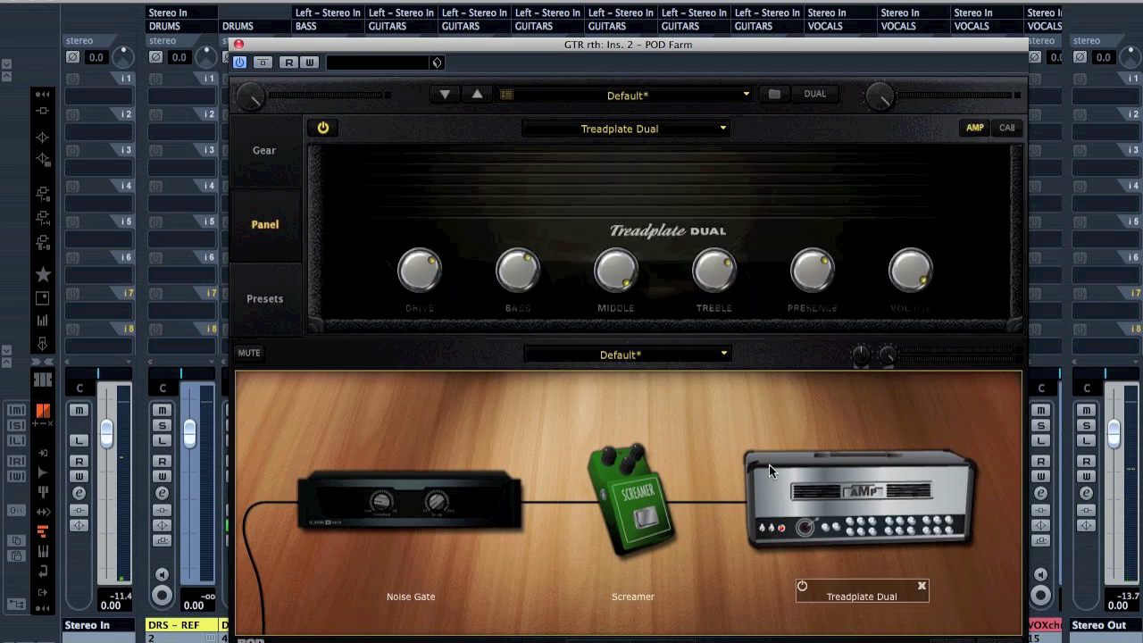
{"action": "left_click", "coordinate": [615, 482]}
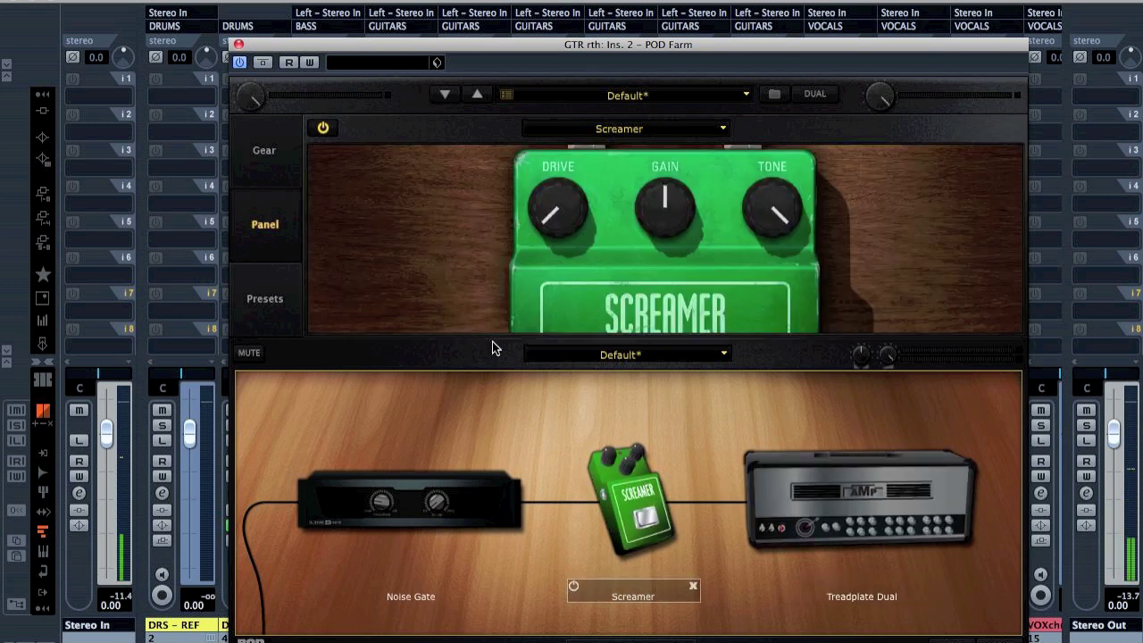
{"action": "left_click", "coordinate": [239, 44]}
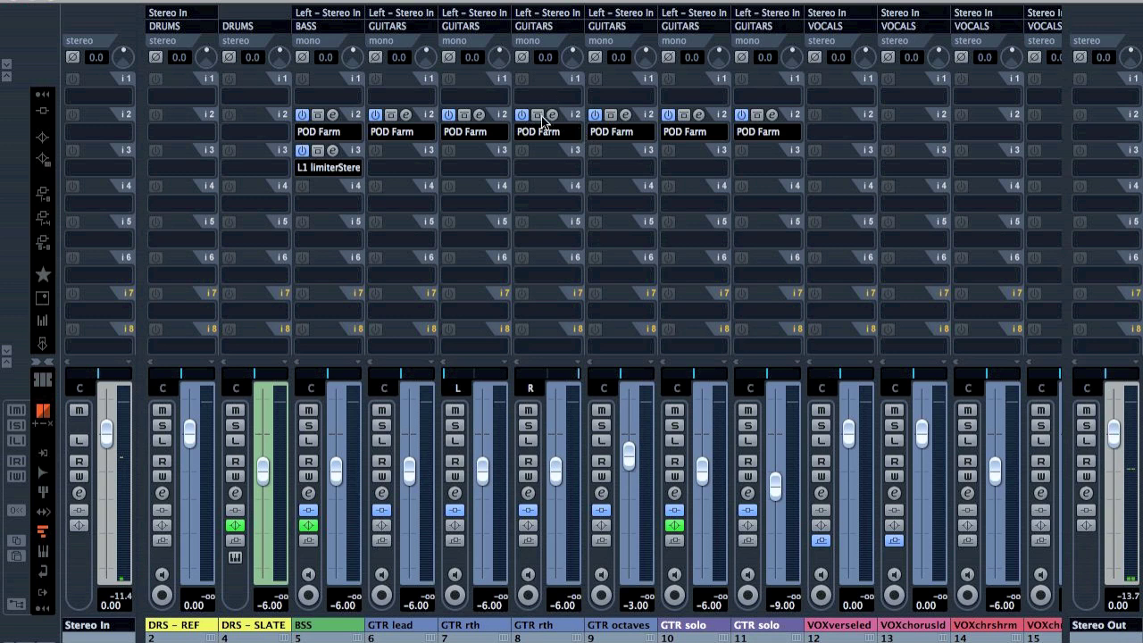
Step: Examine the Citrus D-30 amp and cabinet settings in the GTR octaves channel's POD Farm, and close it
{"action": "left_click", "coordinate": [626, 115]}
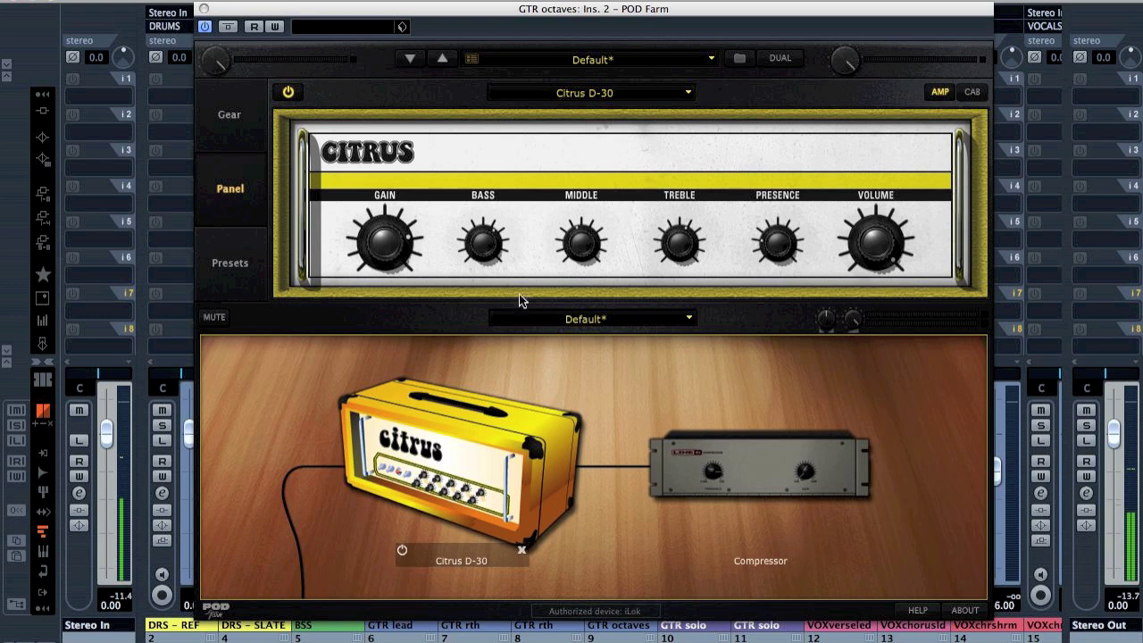
{"action": "left_click", "coordinate": [972, 93]}
{"action": "left_click", "coordinate": [940, 92]}
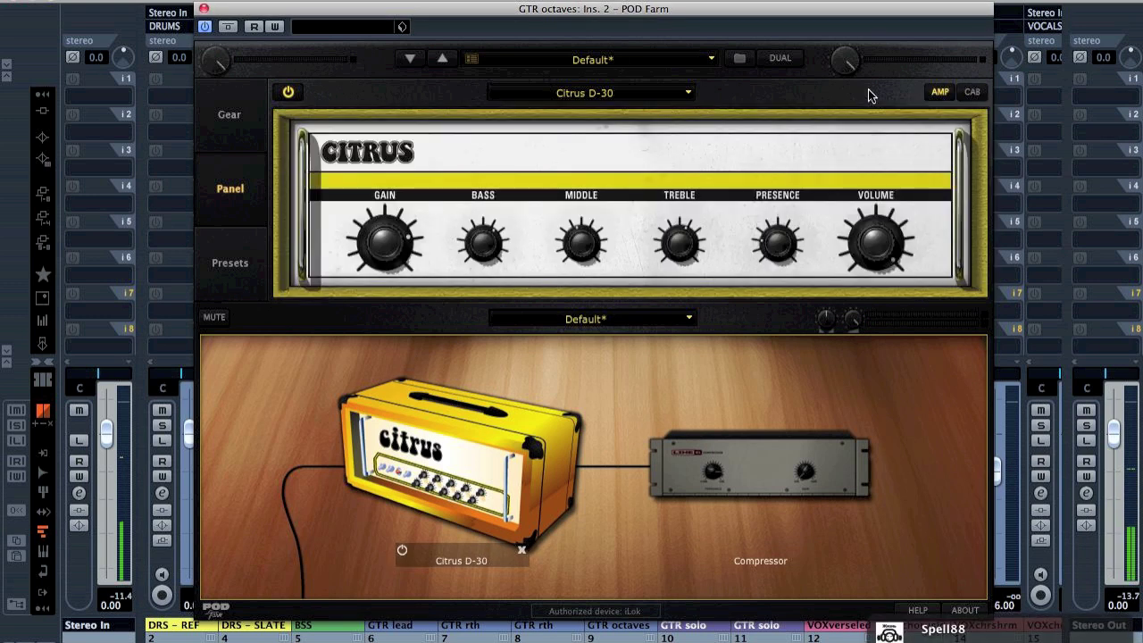
{"action": "left_click", "coordinate": [204, 9]}
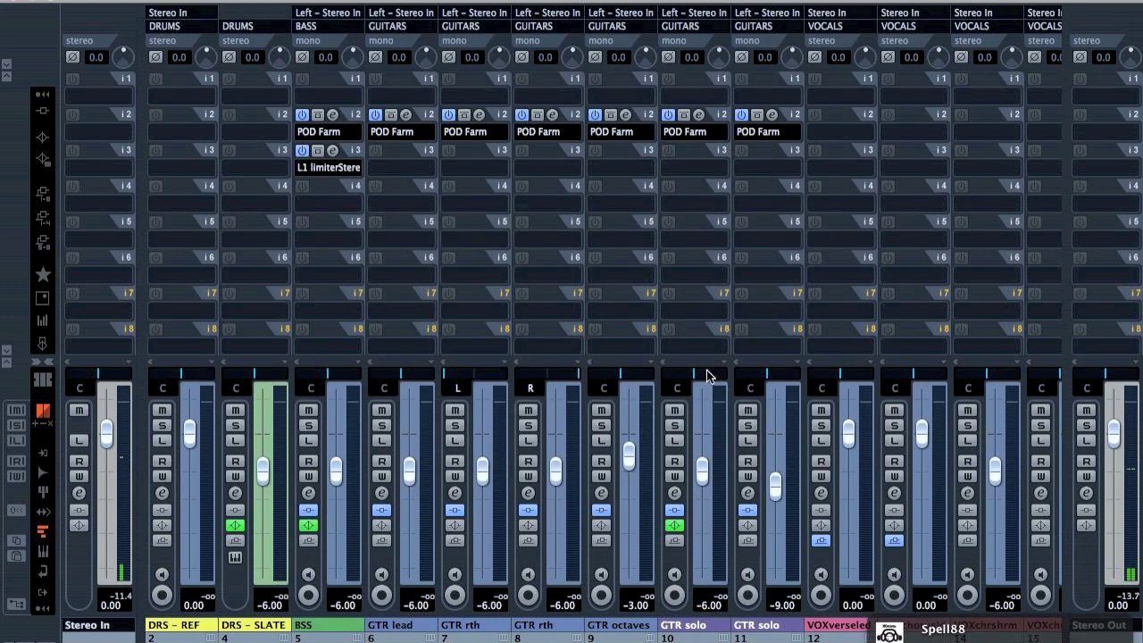
Step: Examine the POD Farm effect chains on the two GTR solo channels and close their windows
{"action": "left_click", "coordinate": [700, 116]}
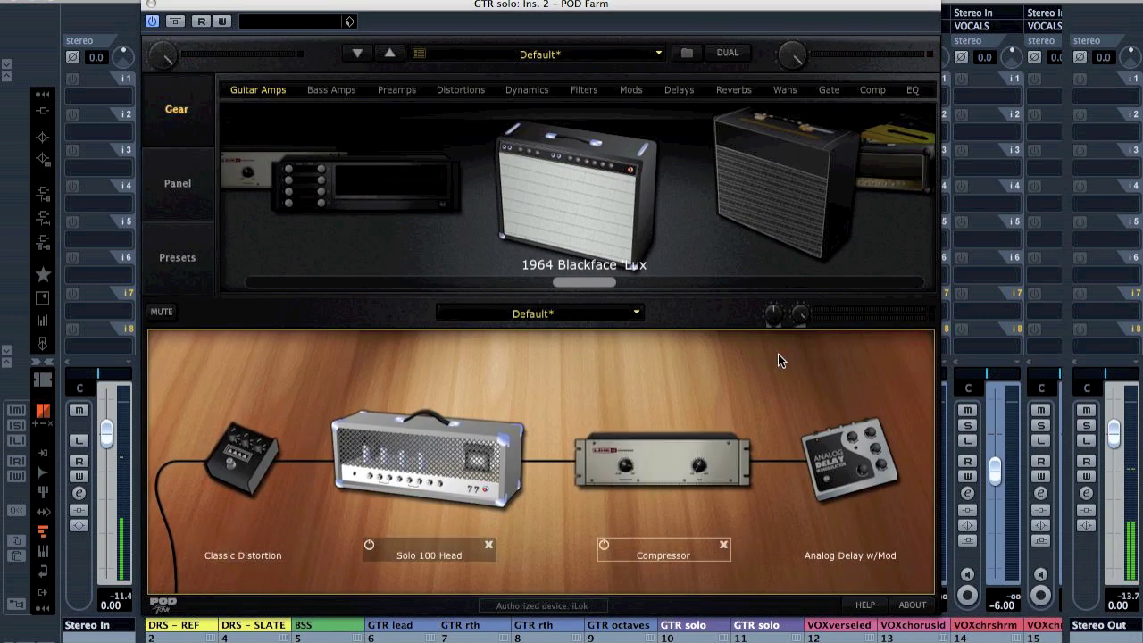
{"action": "left_click", "coordinate": [152, 8]}
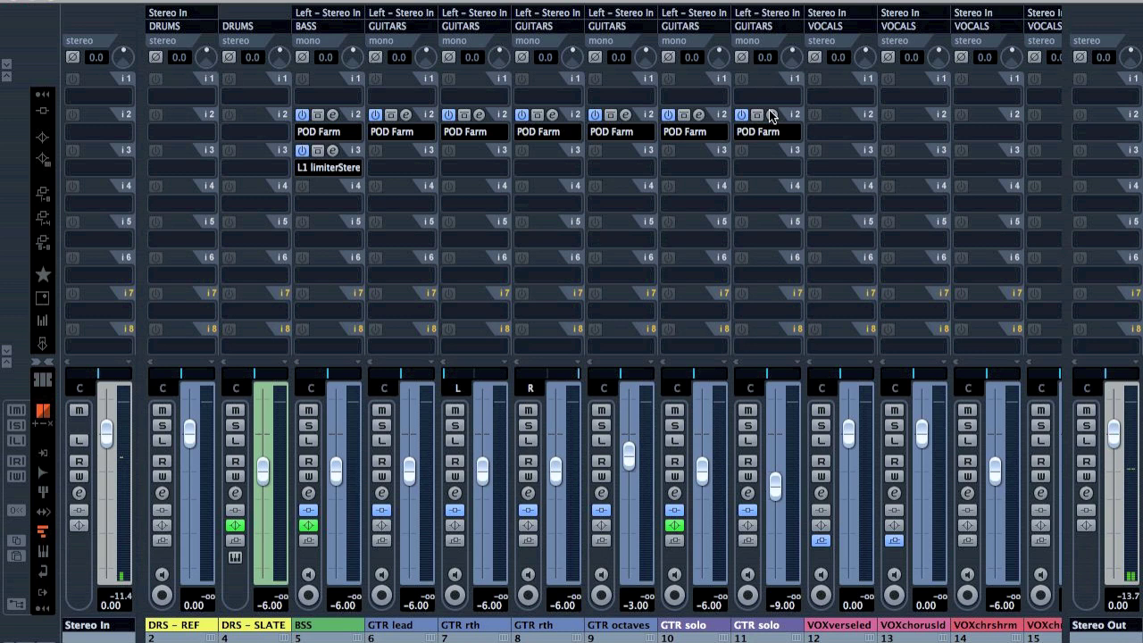
{"action": "left_click", "coordinate": [784, 148]}
{"action": "left_click", "coordinate": [274, 6]}
Step: Return from the mixer to the project, show the VOCALS group's inserts and open its DeEsser Stereo to examine the settings
{"action": "scroll", "coordinate": [958, 610], "scroll_direction": "right", "scroll_amount": 10}
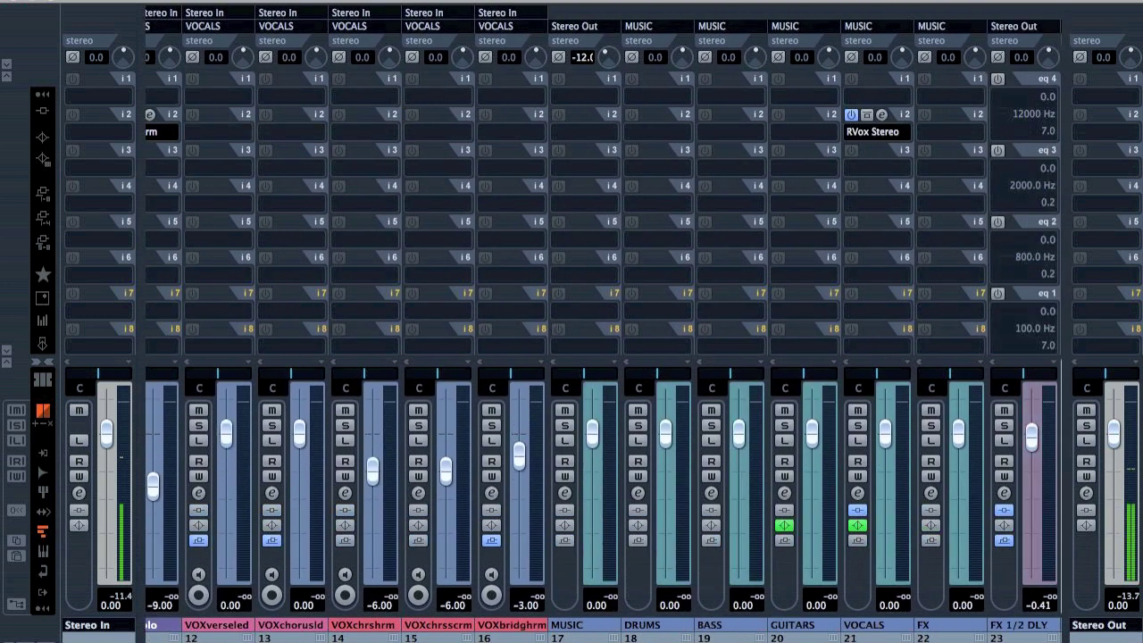
{"action": "left_click", "coordinate": [958, 610]}
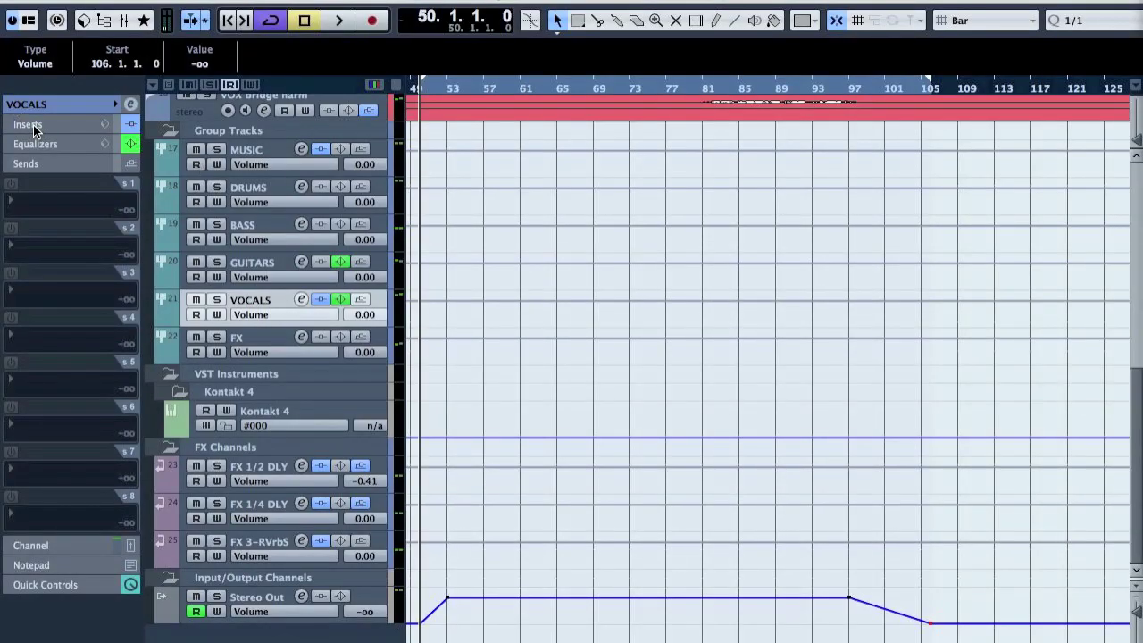
{"action": "left_click", "coordinate": [34, 125]}
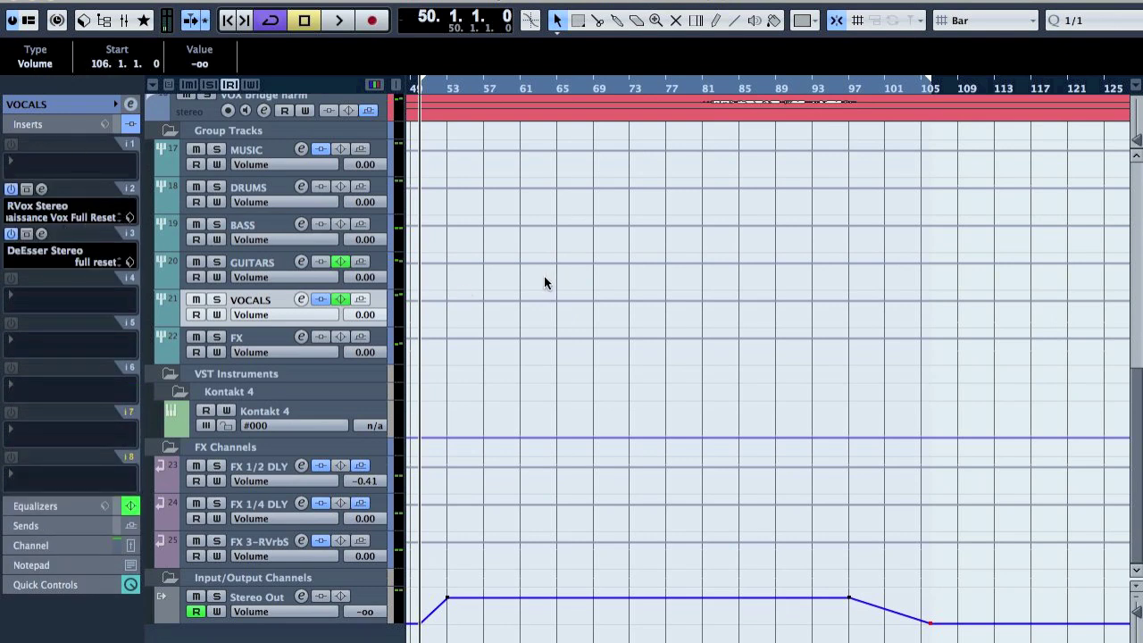
{"action": "left_click", "coordinate": [42, 234]}
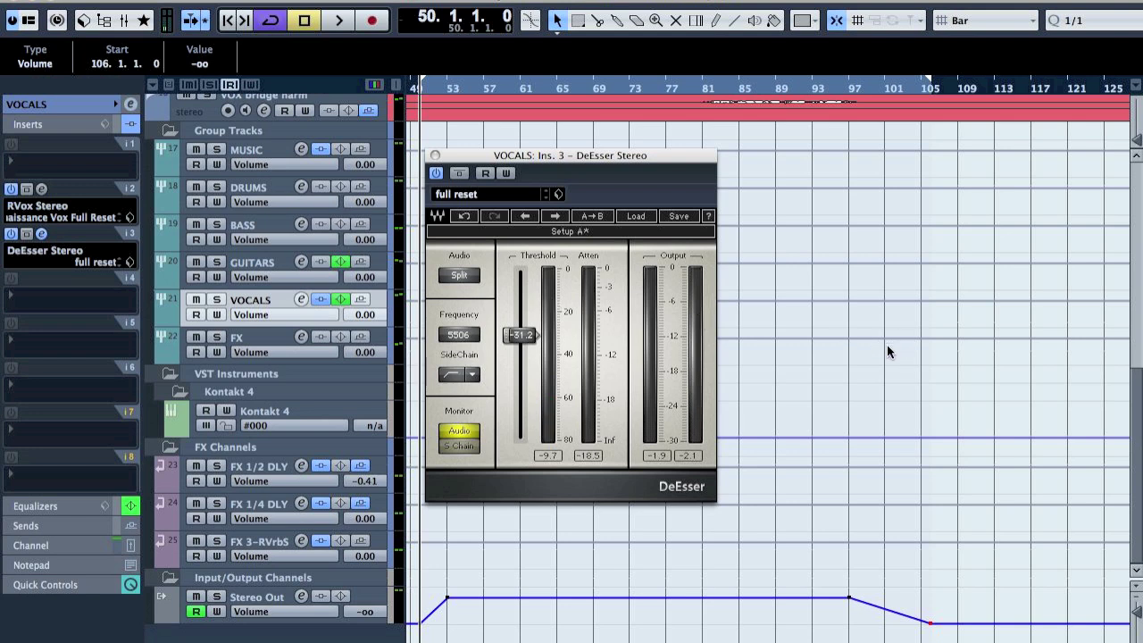
Step: Select the FX 1/2 DLY channel and show its basic volume, pan and output routing settings
{"action": "scroll", "coordinate": [884, 357], "scroll_direction": "up", "scroll_amount": 10}
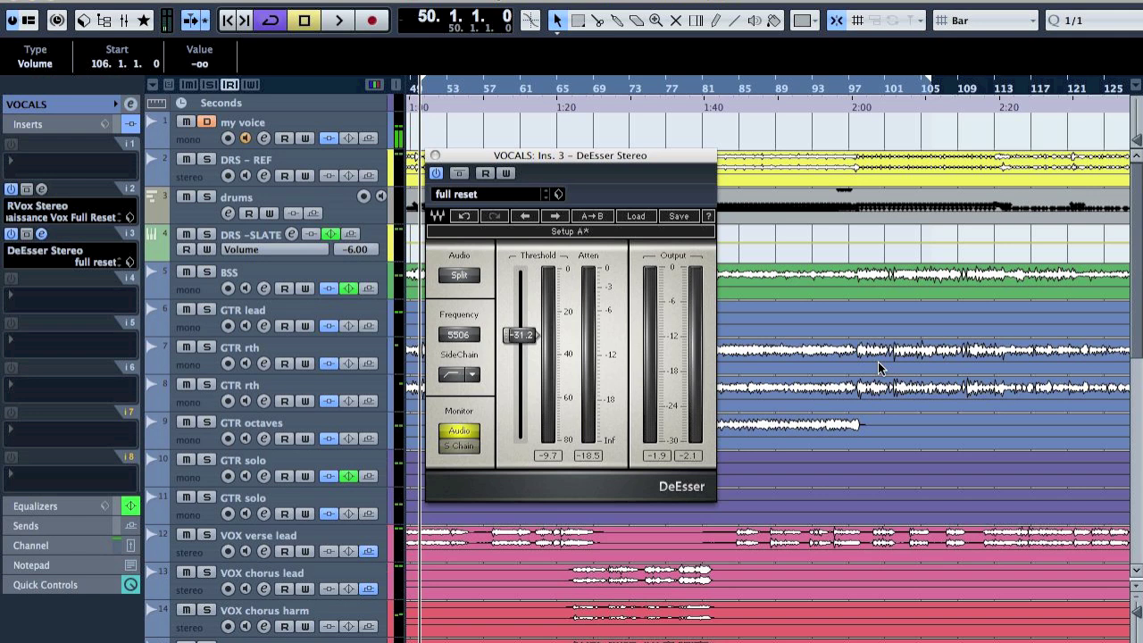
{"action": "scroll", "coordinate": [879, 366], "scroll_direction": "down", "scroll_amount": 10}
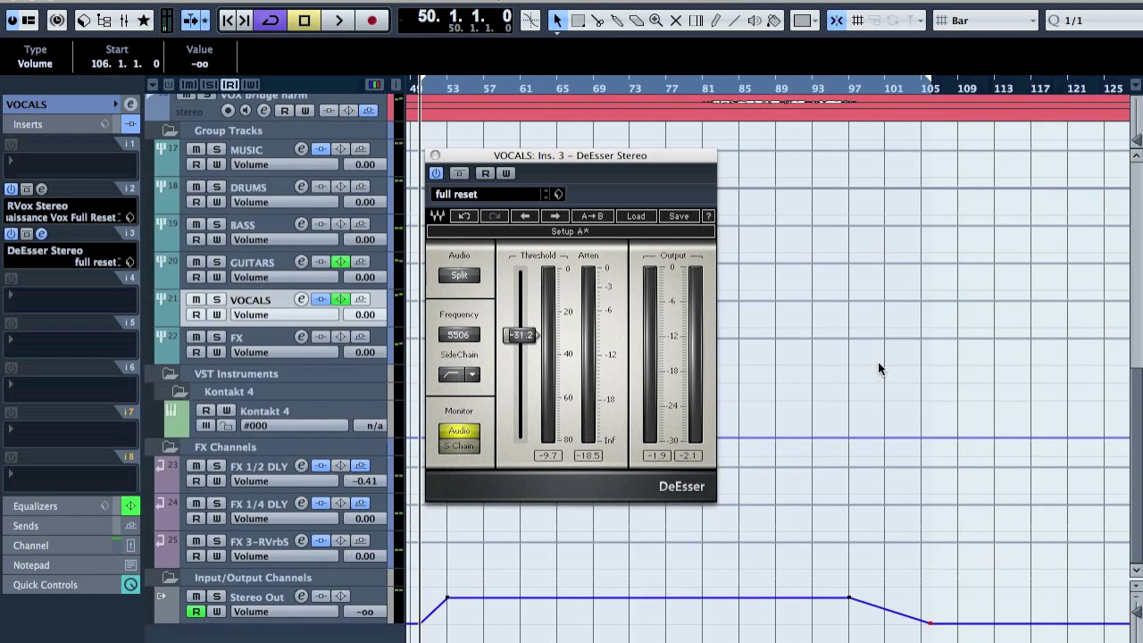
{"action": "left_click", "coordinate": [263, 472]}
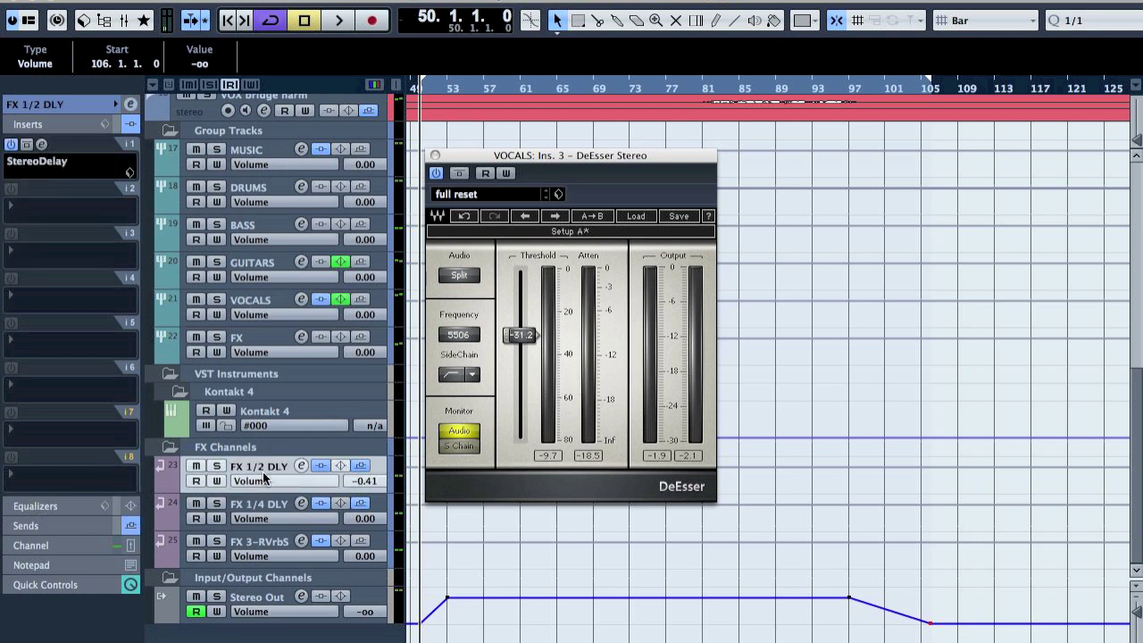
{"action": "left_click", "coordinate": [63, 107]}
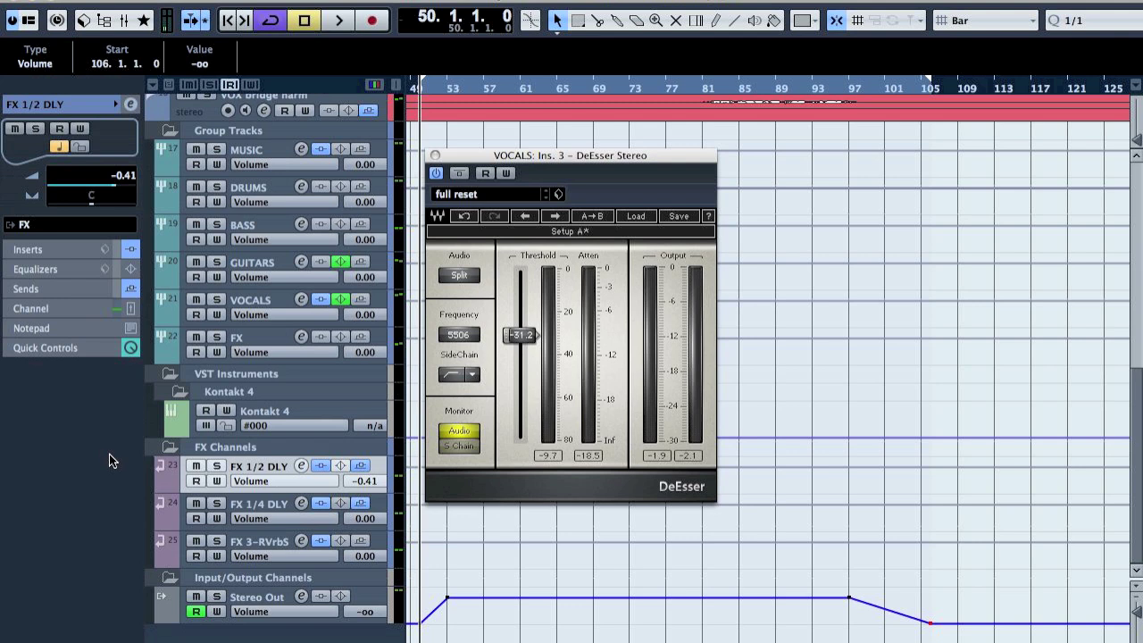